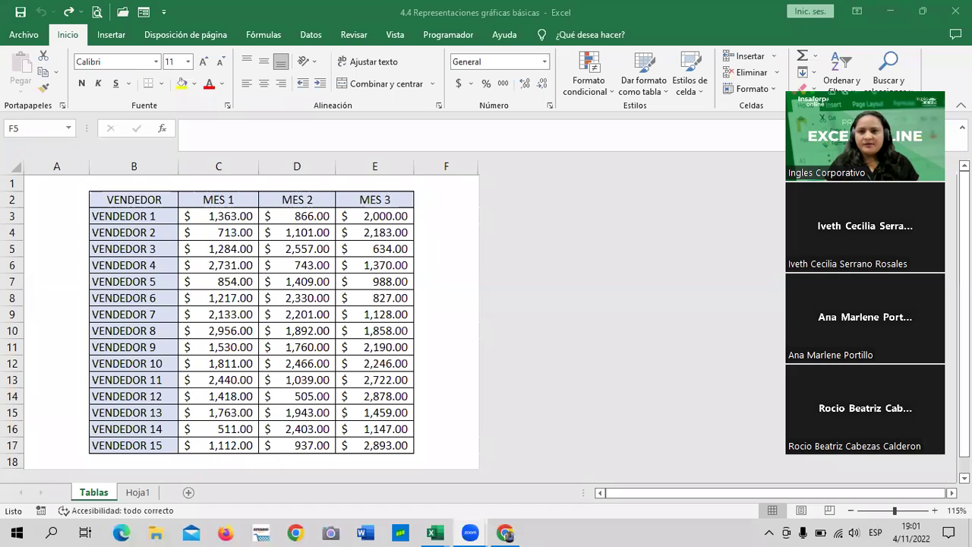
In the browser's course page, go through lesson 4.9 and on to the 4.10 Gráficas básicas video.
left_click(508, 532)
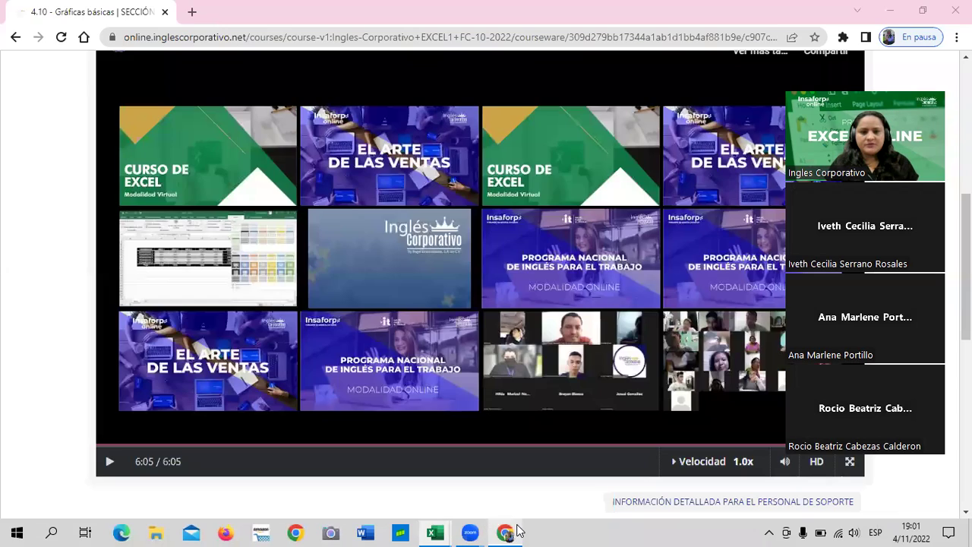
scroll(645, 217, "up", 2)
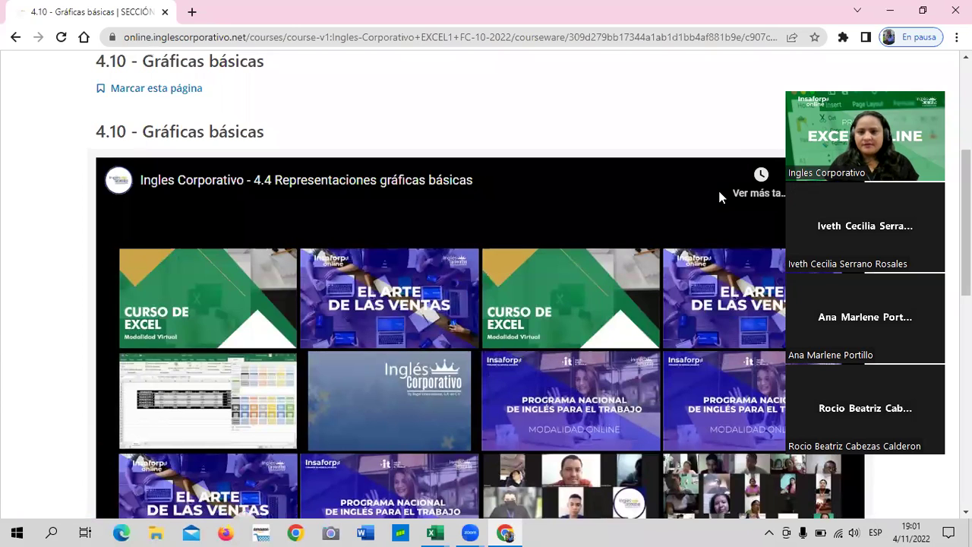
scroll(616, 116, "up", 4)
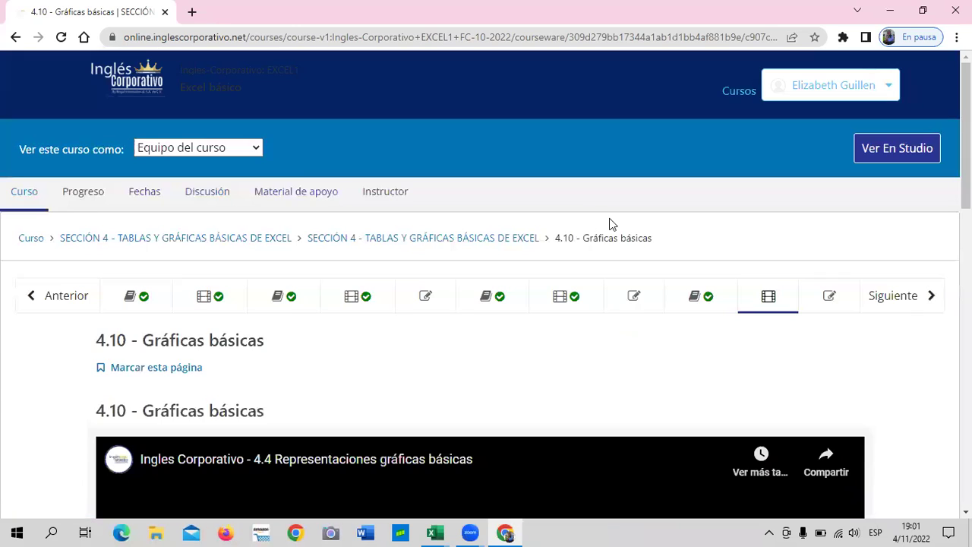
left_click(681, 288)
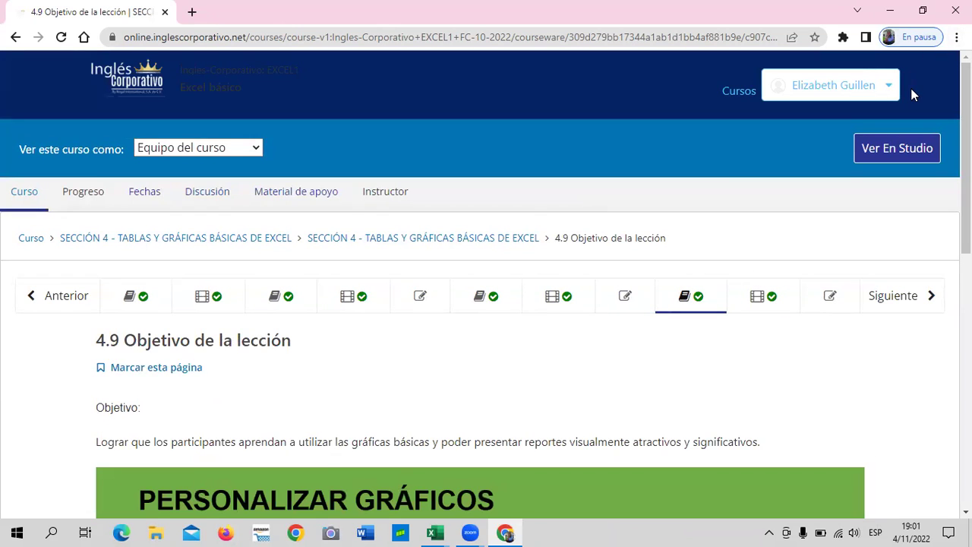
scroll(620, 329, "down", 2)
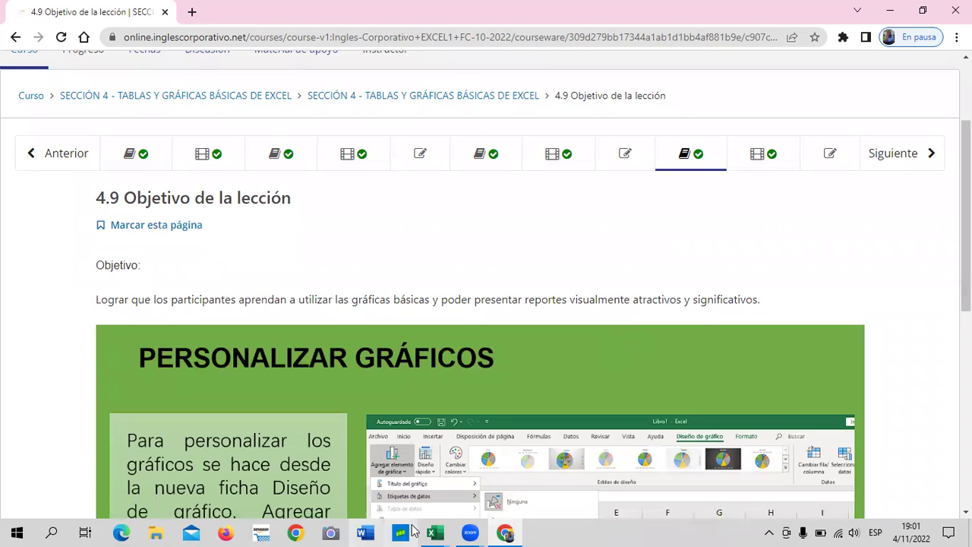
mouse_move(506, 533)
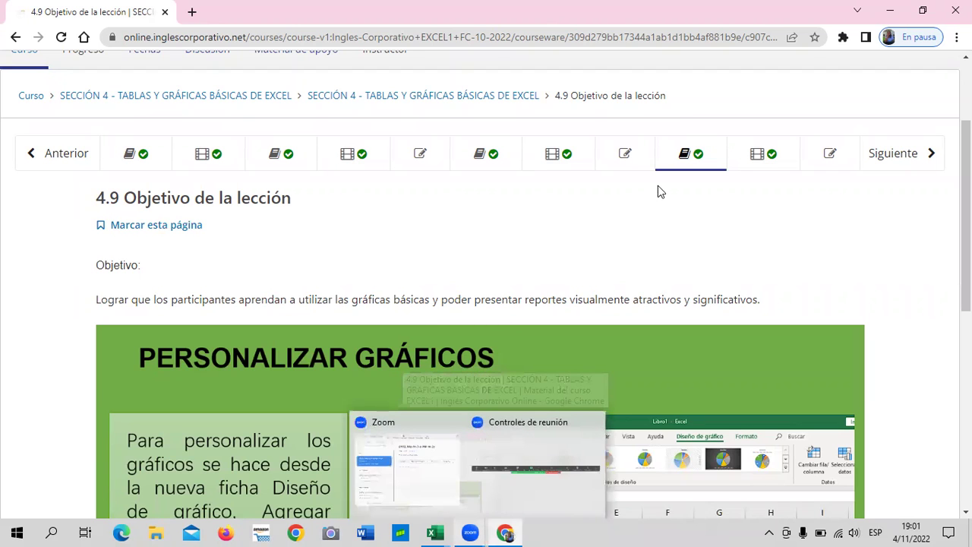
left_click(736, 157)
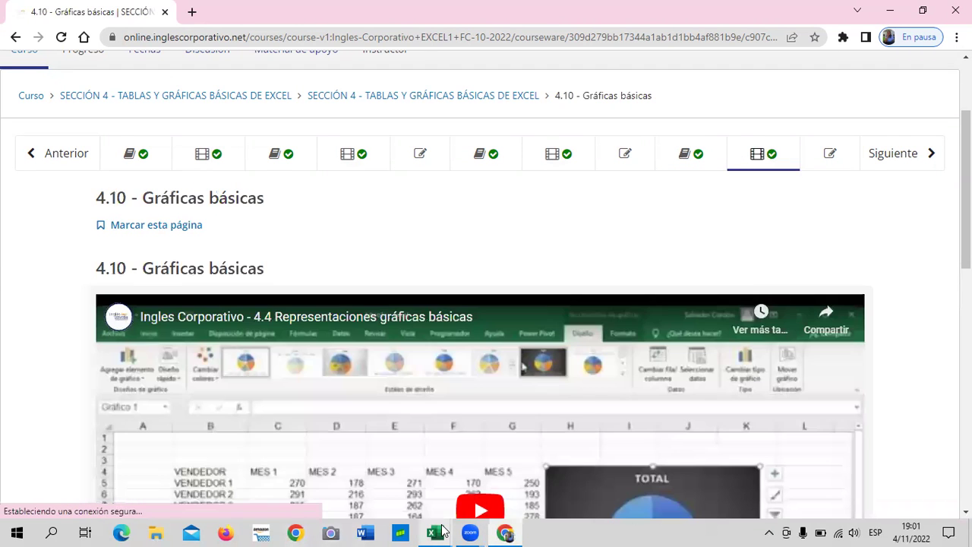
Bring the vendor sales workbook forward and select cells E7, F4 and F8 on the Tablas sheet.
mouse_move(434, 532)
left_click(404, 472)
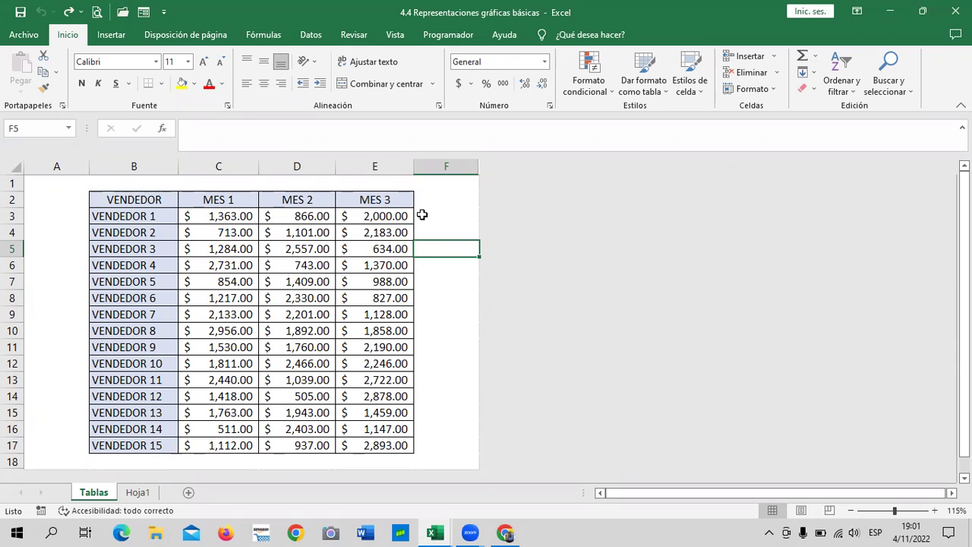
left_click(382, 280)
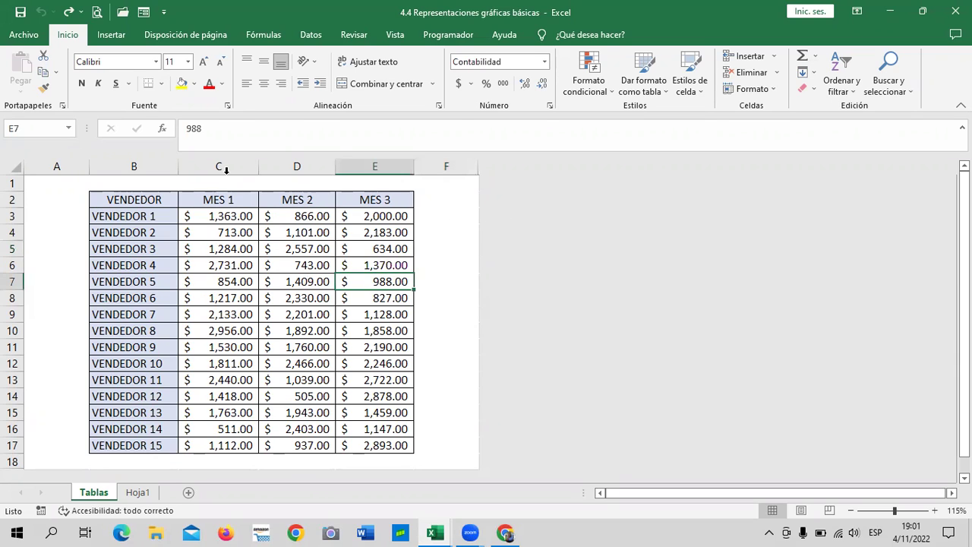
left_click(443, 228)
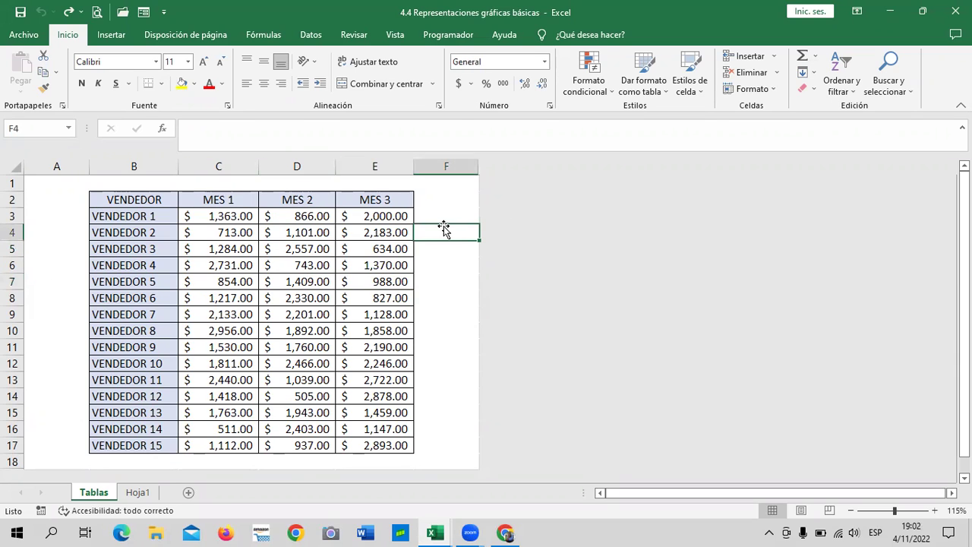
left_click(445, 296)
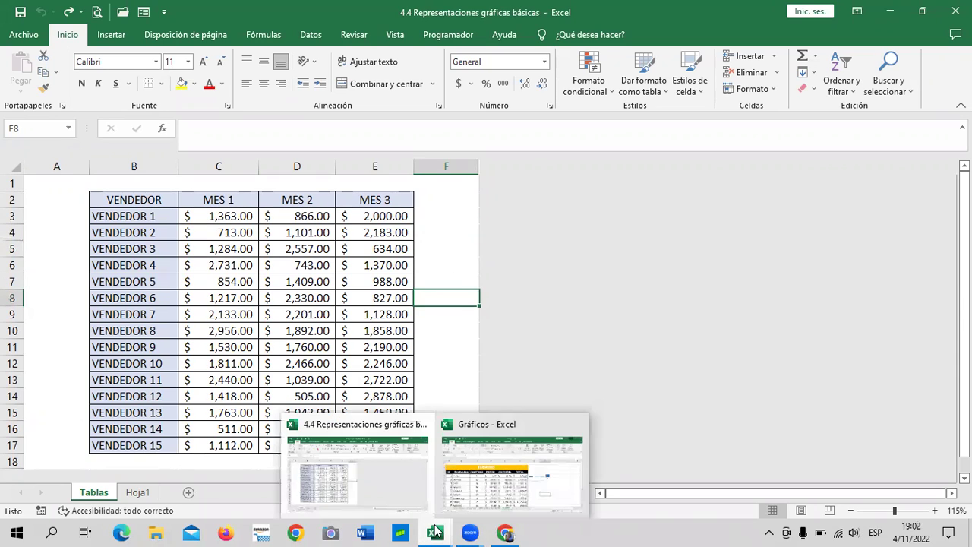
In the Gráficos workbook, view the Gráfico de Columna chart and the Gráfico de Barra sheet.
left_click(553, 486)
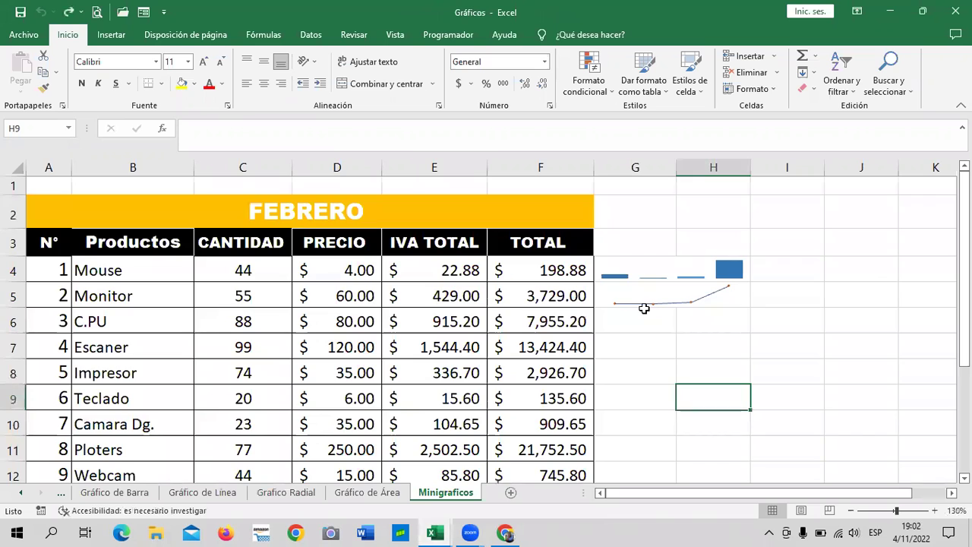
scroll(561, 399, "down", 1)
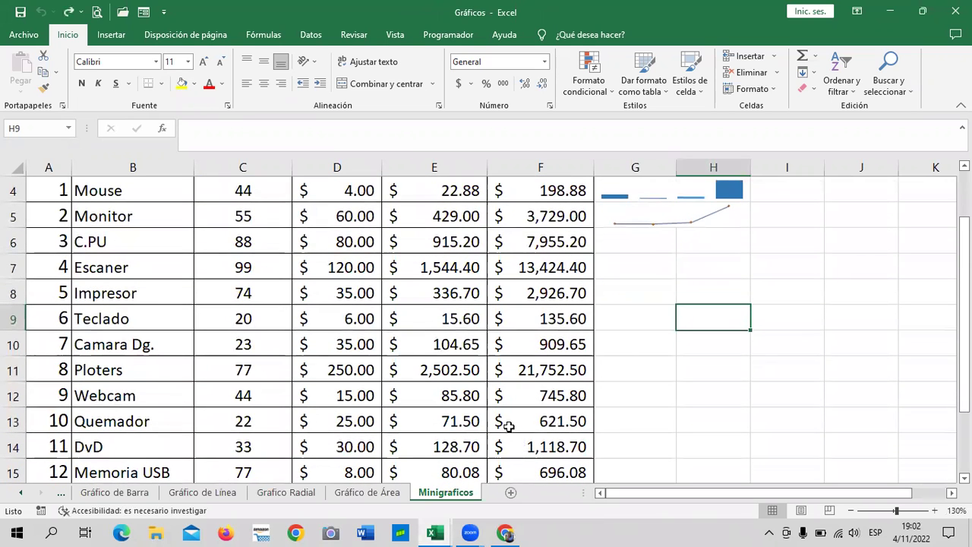
left_click(20, 493)
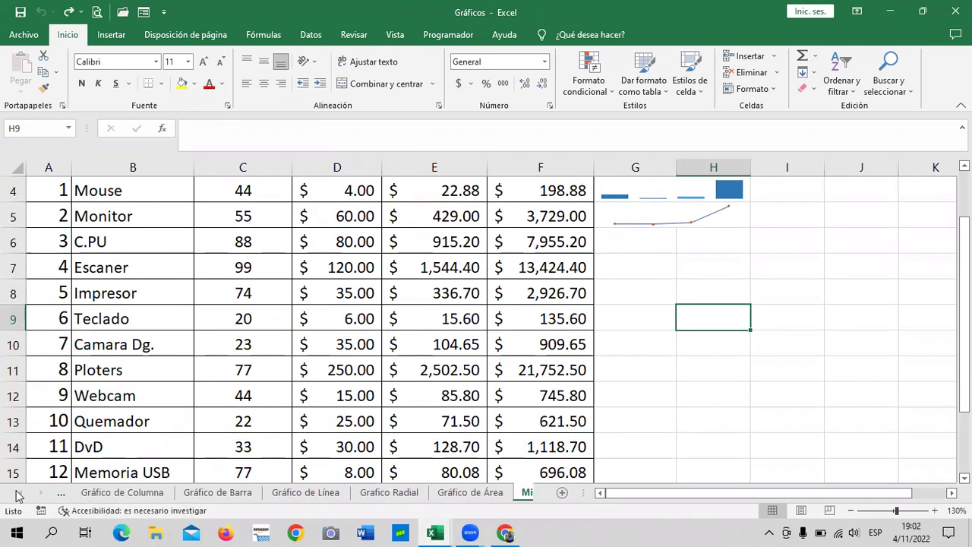
left_click(84, 493)
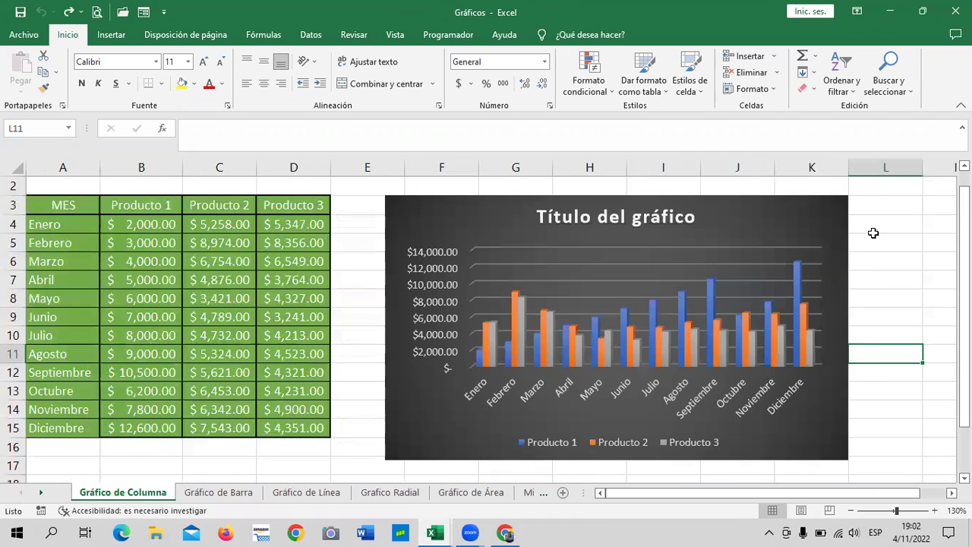
left_click(807, 220)
left_click(890, 220)
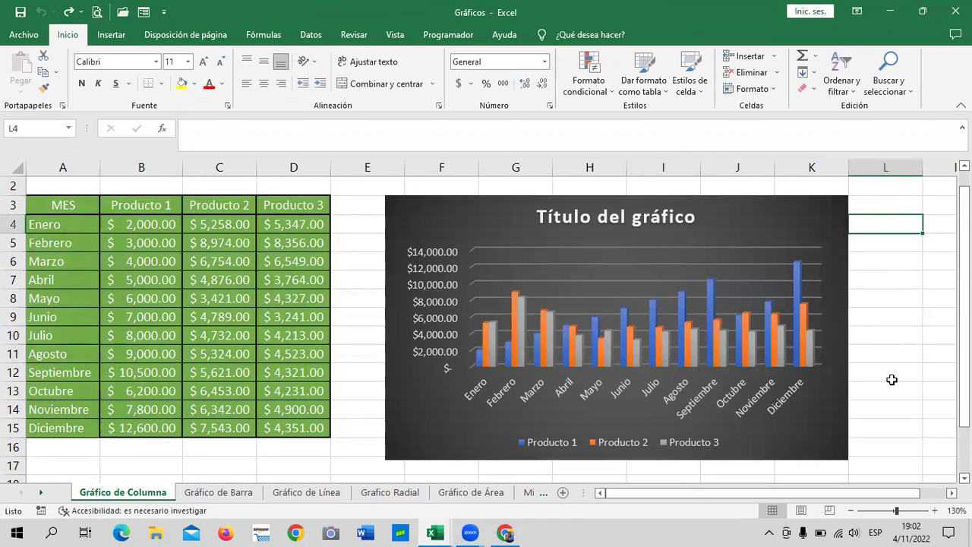
left_click(241, 497)
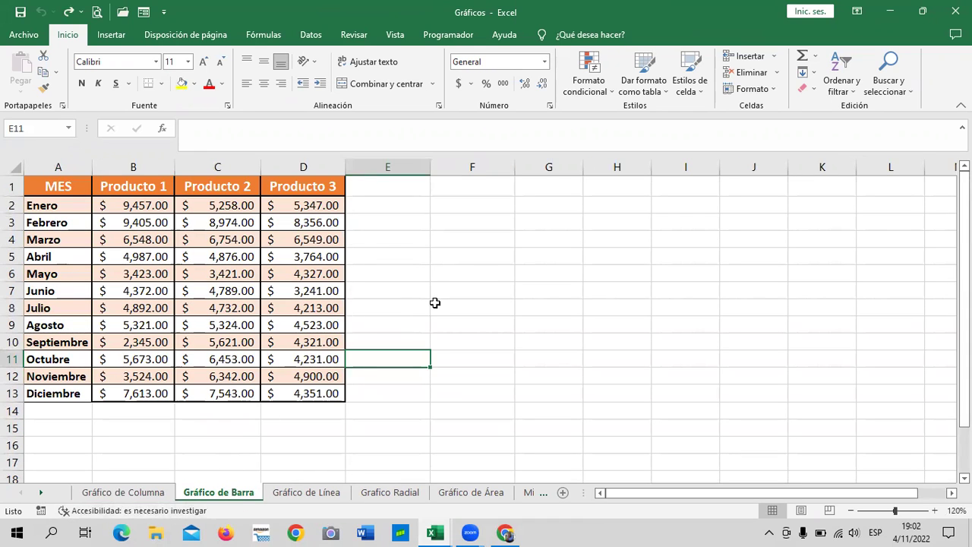
left_click(484, 281)
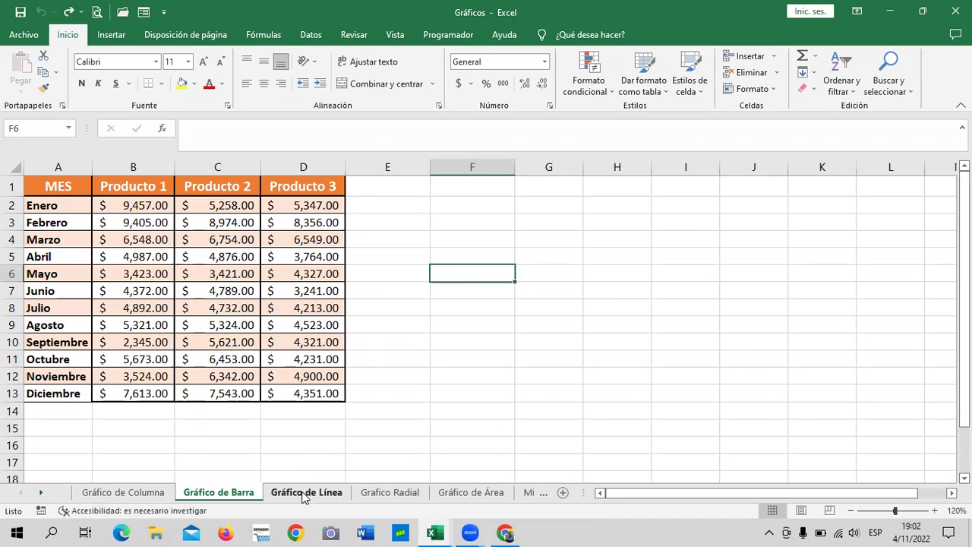
View the Línea, Radial, Área and Minigraficos sheets and their sparklines, then return to the browser.
left_click(303, 494)
left_click(398, 494)
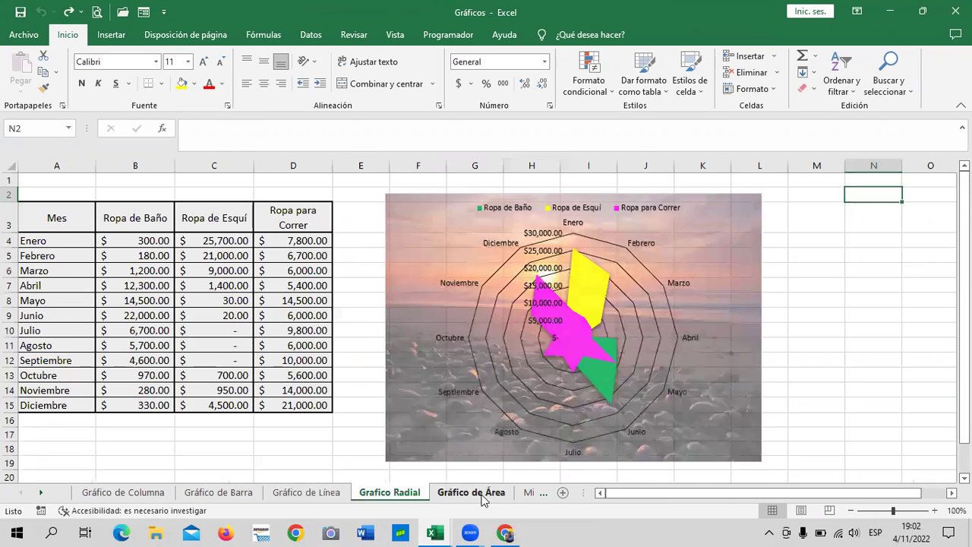
left_click(471, 493)
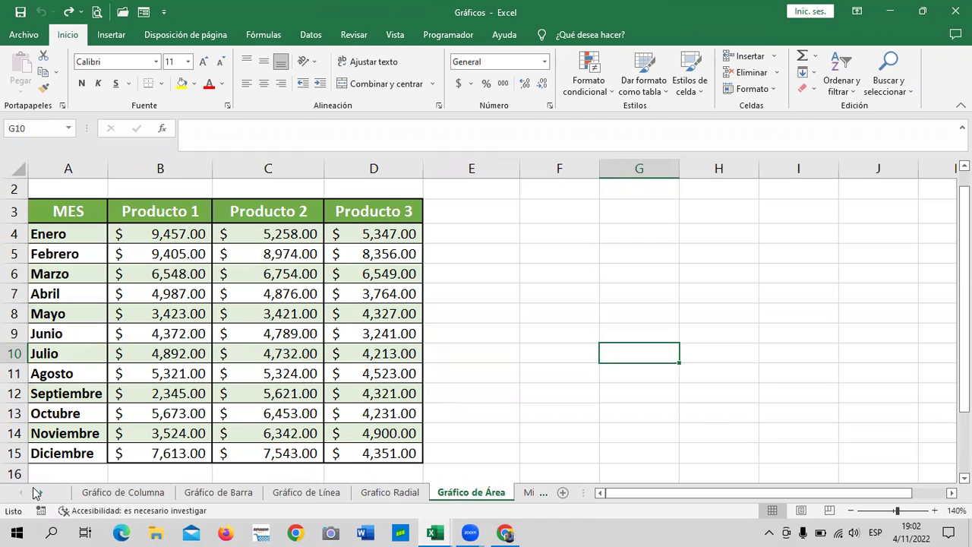
left_click(40, 493)
left_click(448, 493)
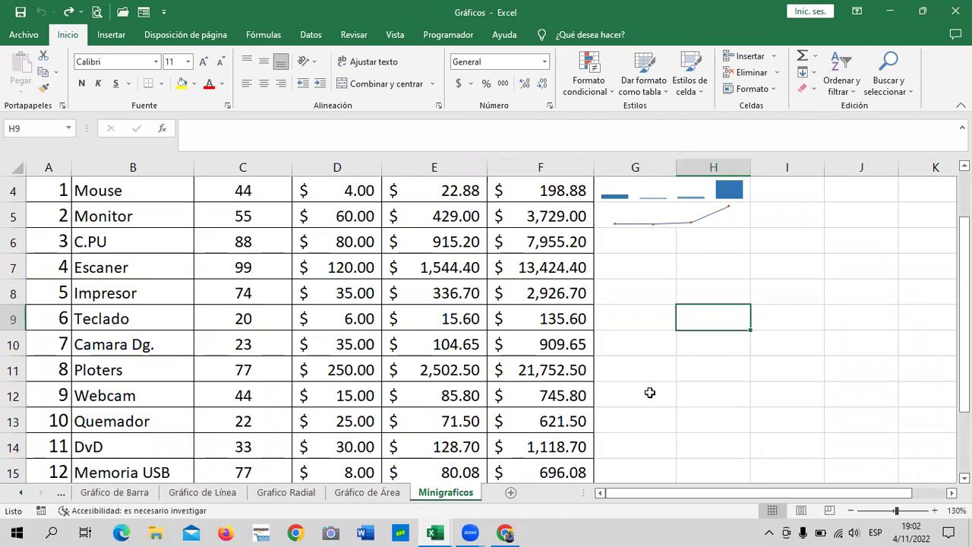
scroll(650, 393, "up", 1)
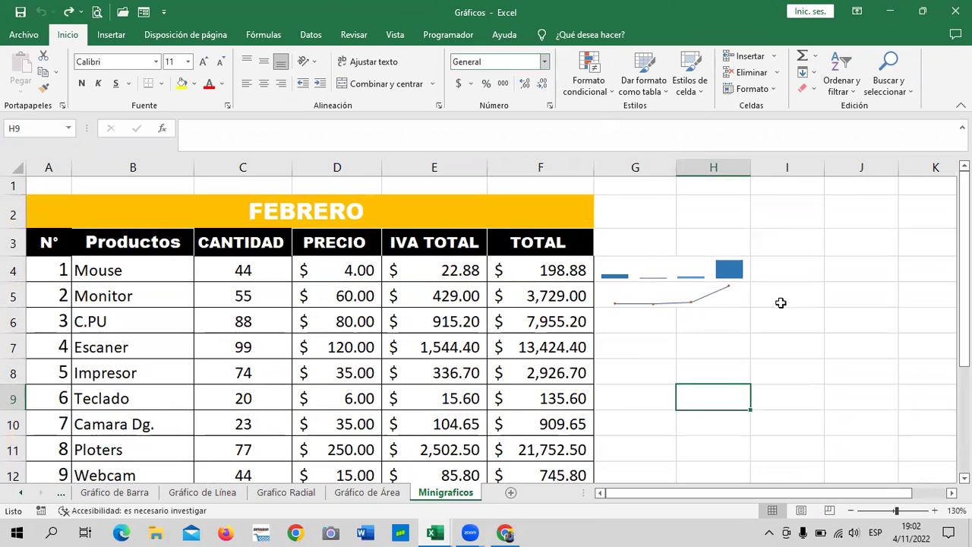
left_click(672, 272)
left_click(669, 297)
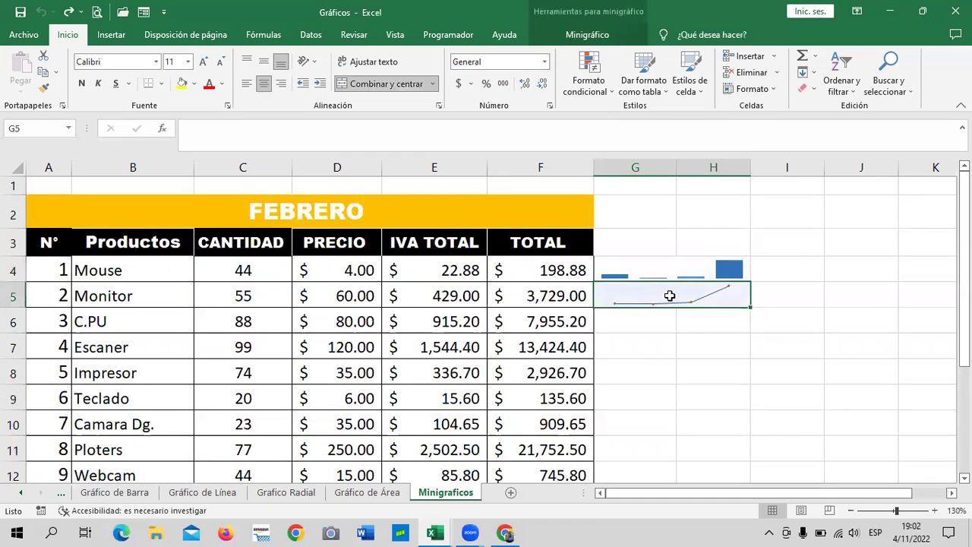
left_click(505, 533)
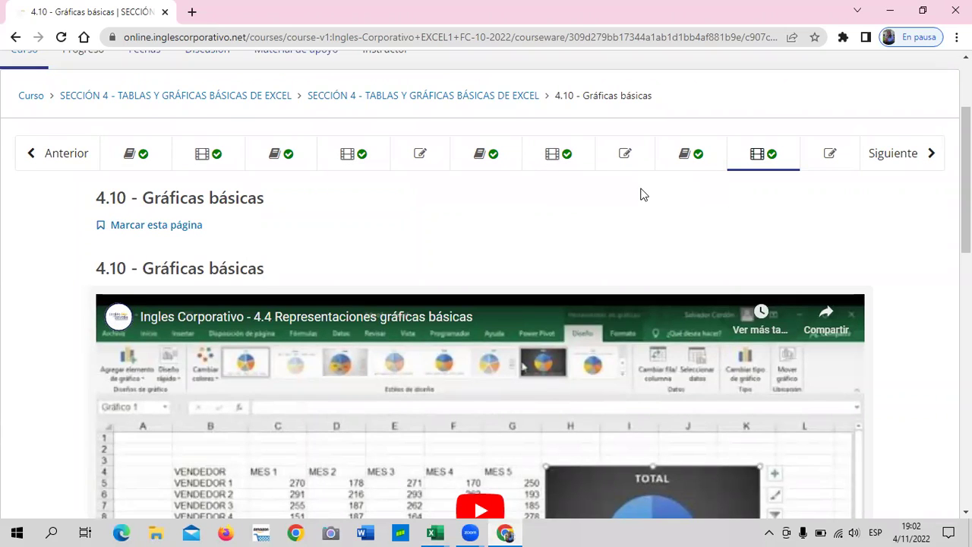
scroll(539, 243, "down", 1)
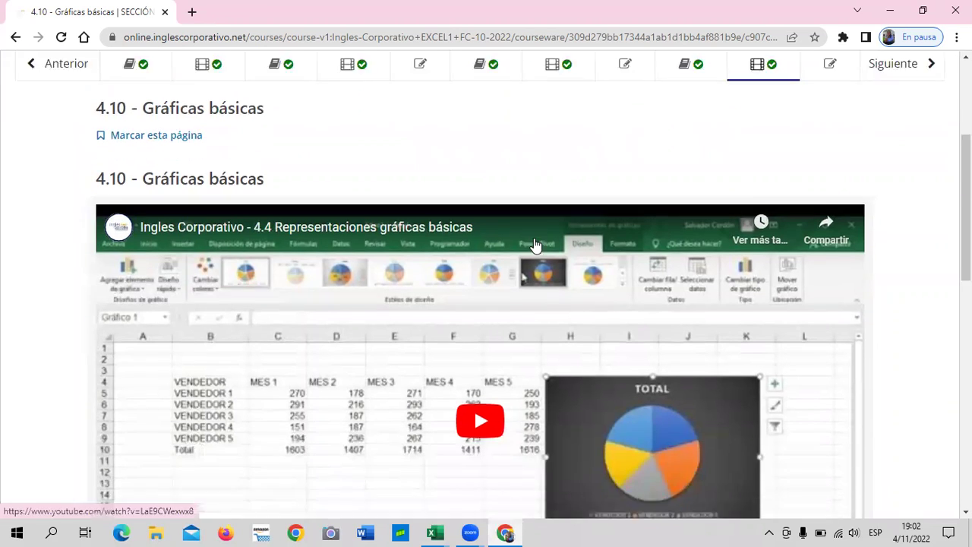
scroll(535, 244, "down", 3)
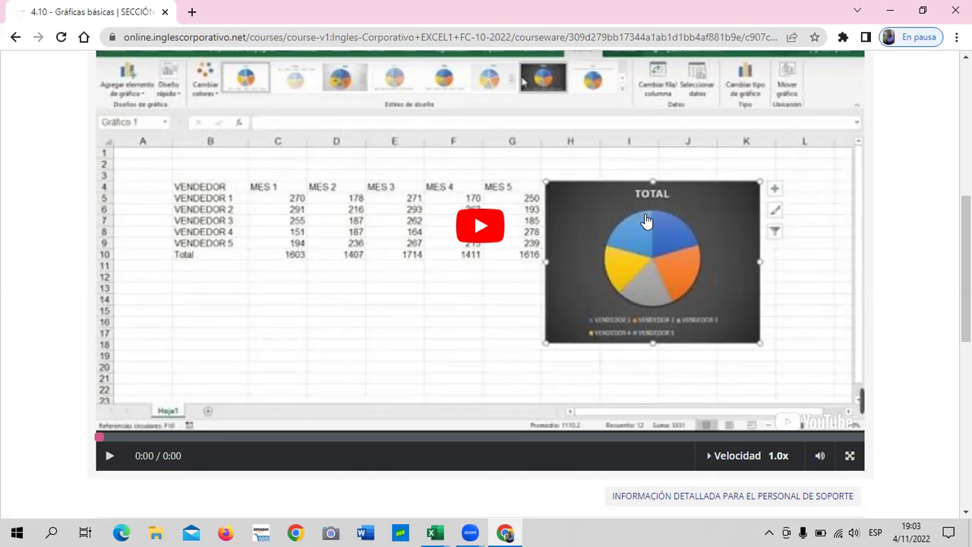
scroll(532, 243, "up", 3)
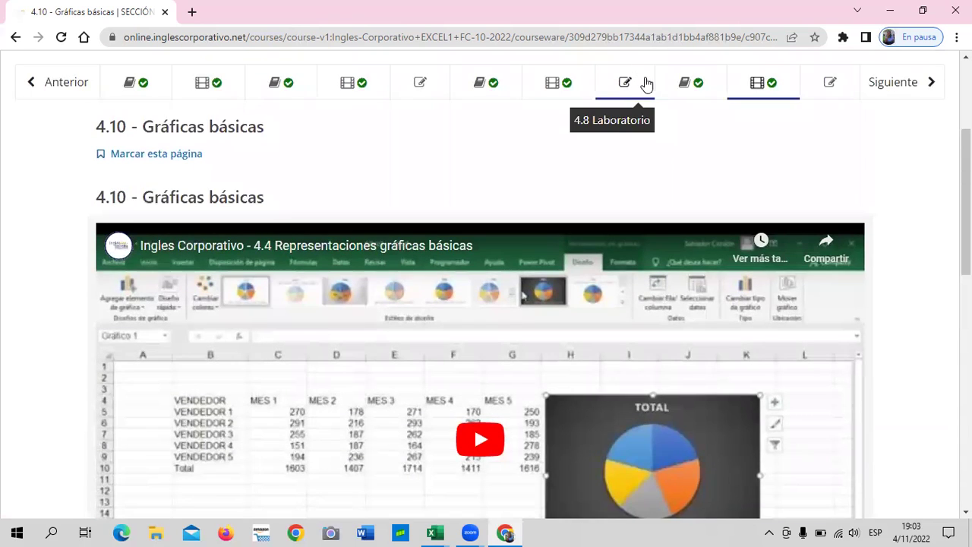
Read down the 4.9 Objetivo de la lección page and continue to the next lesson.
left_click(668, 89)
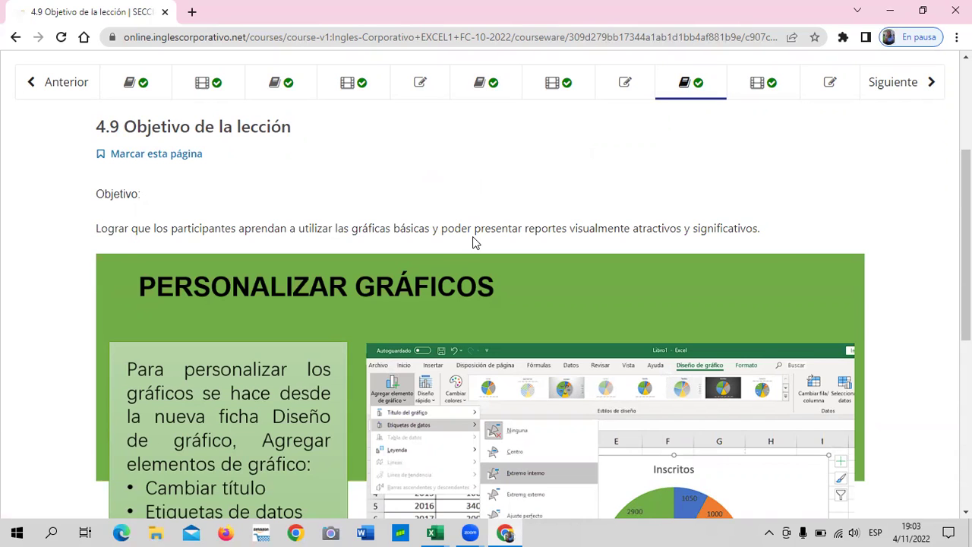
scroll(541, 212, "down", 3)
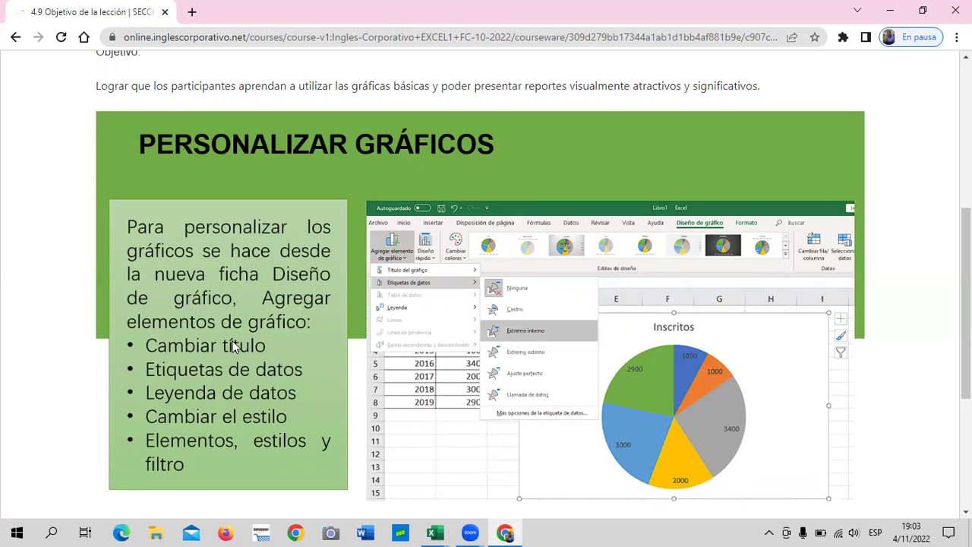
scroll(233, 345, "down", 1)
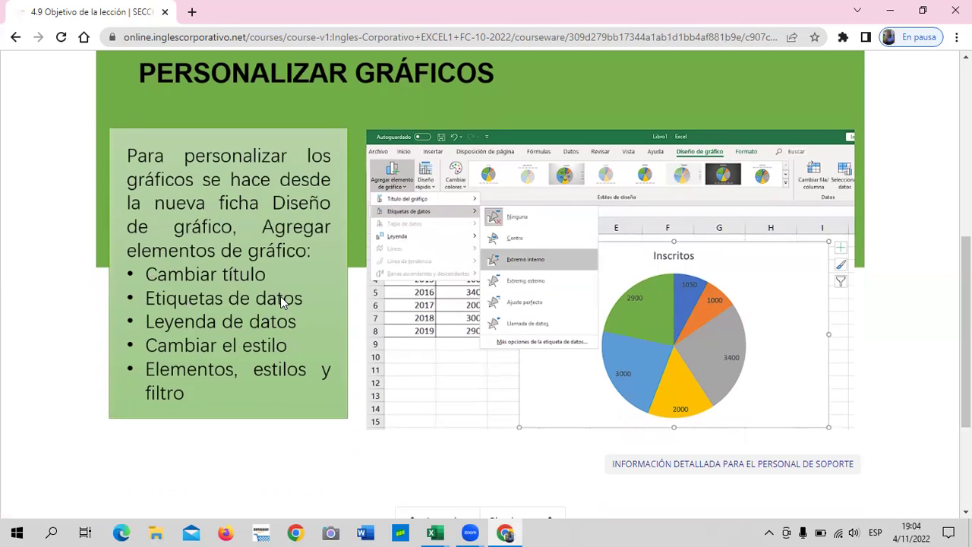
scroll(296, 296, "down", 1)
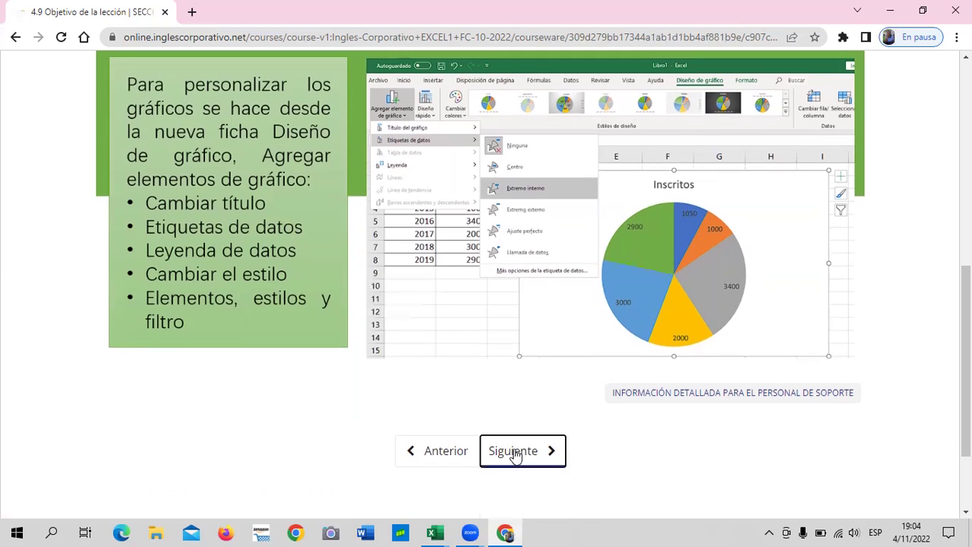
left_click(515, 453)
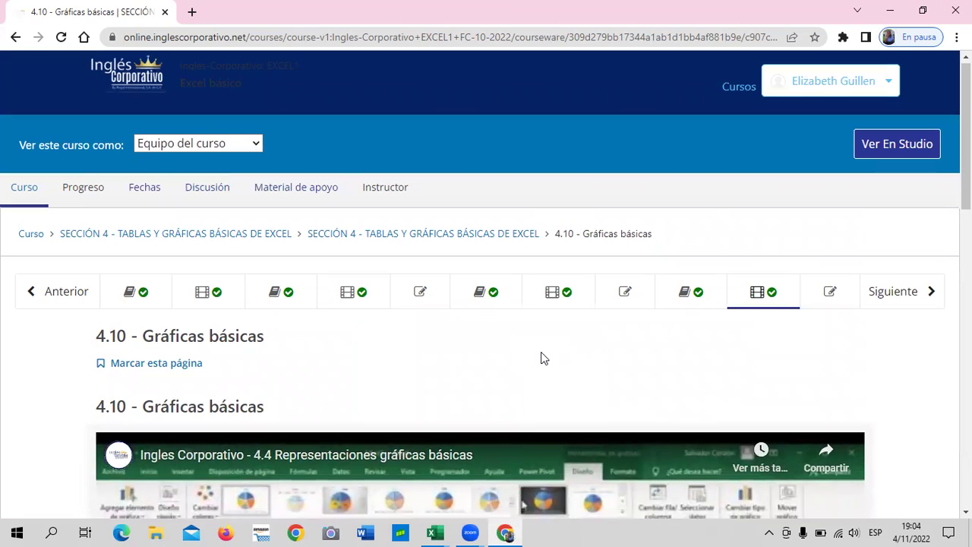
scroll(540, 355, "down", 1)
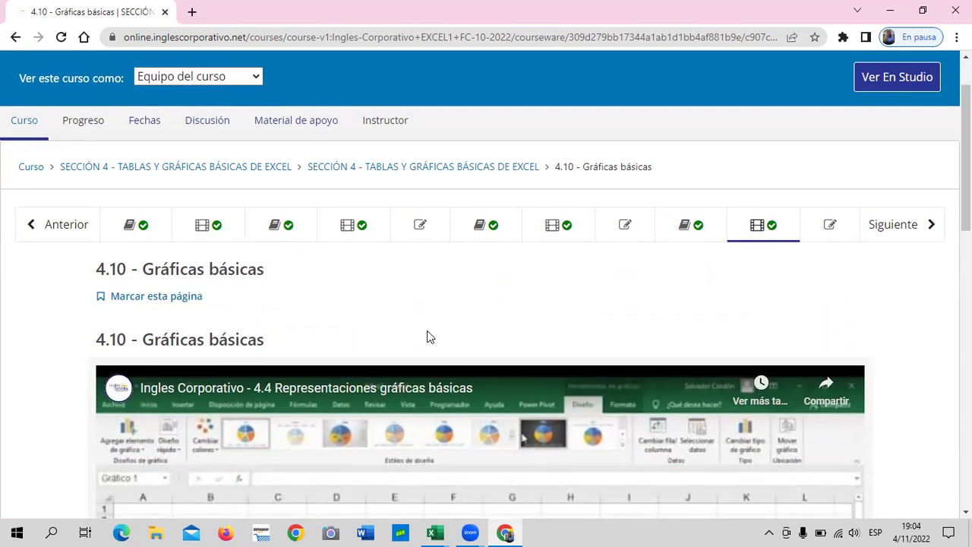
scroll(433, 334, "down", 2)
scroll(439, 332, "down", 2)
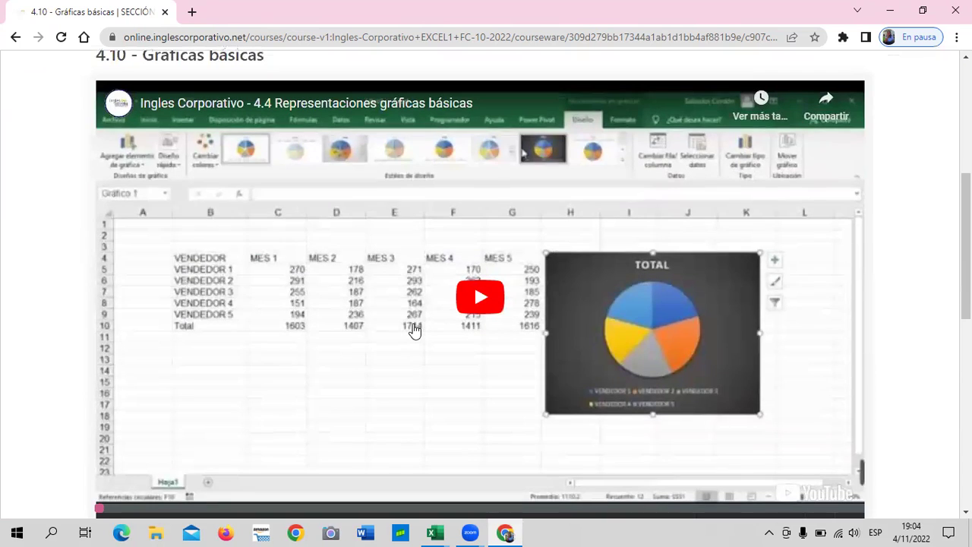
scroll(413, 330, "down", 2)
scroll(85, 415, "up", 4)
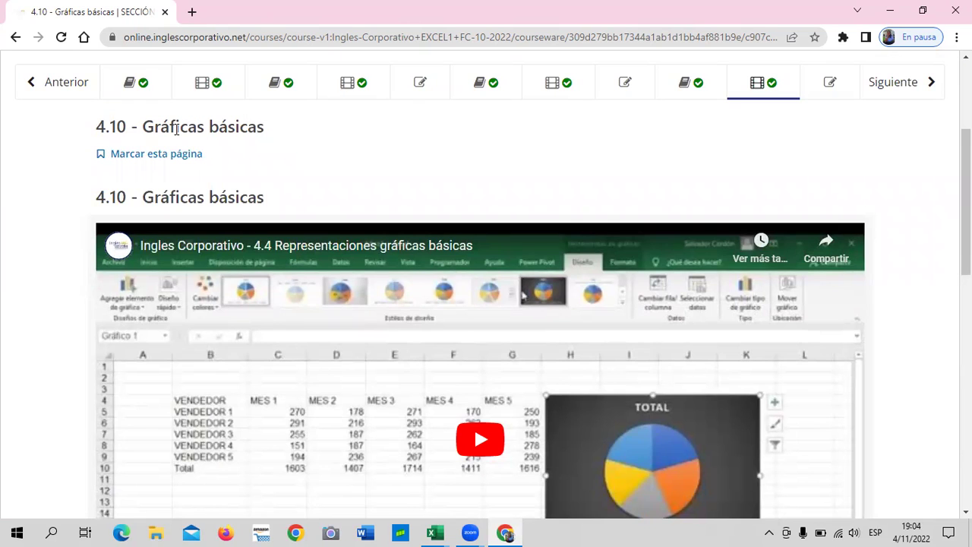
scroll(342, 151, "up", 1)
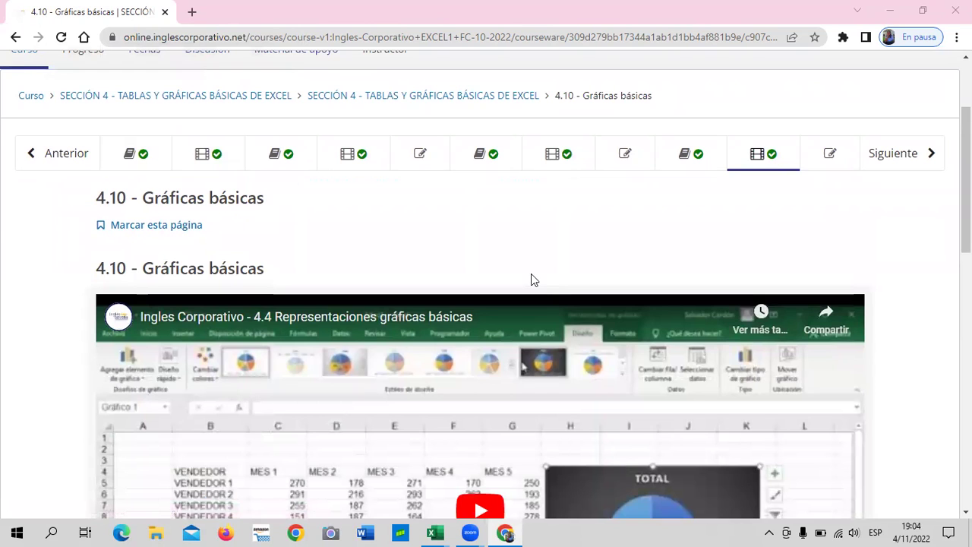
scroll(532, 275, "down", 2)
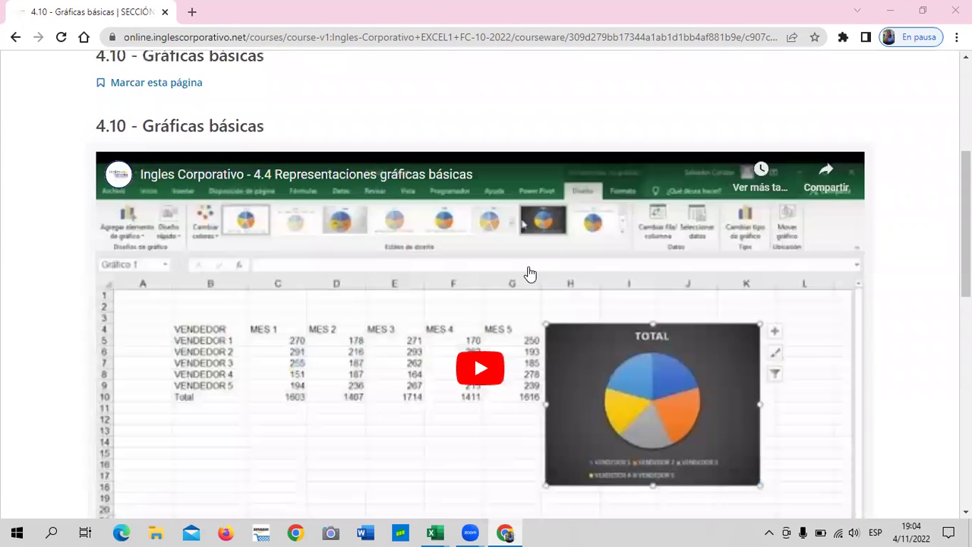
scroll(366, 319, "down", 1)
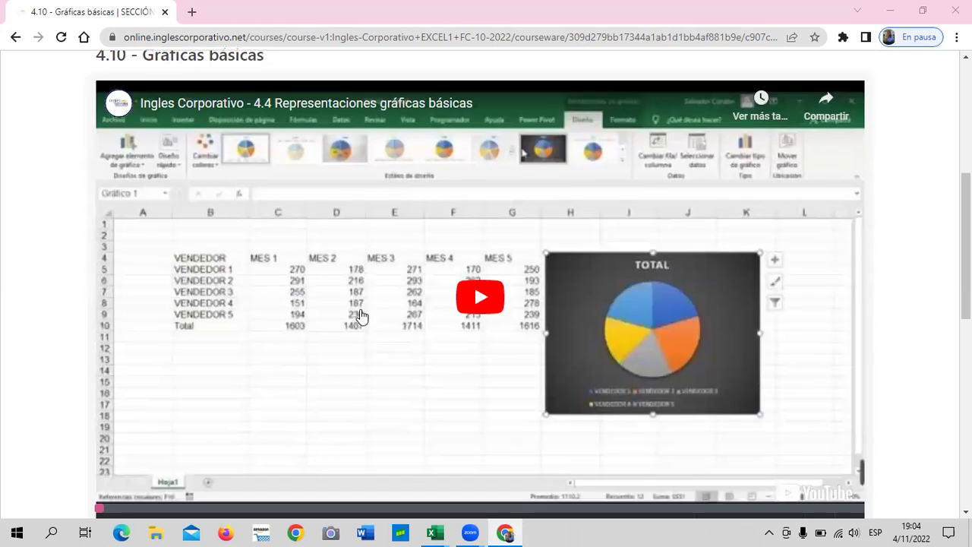
scroll(363, 304, "down", 1)
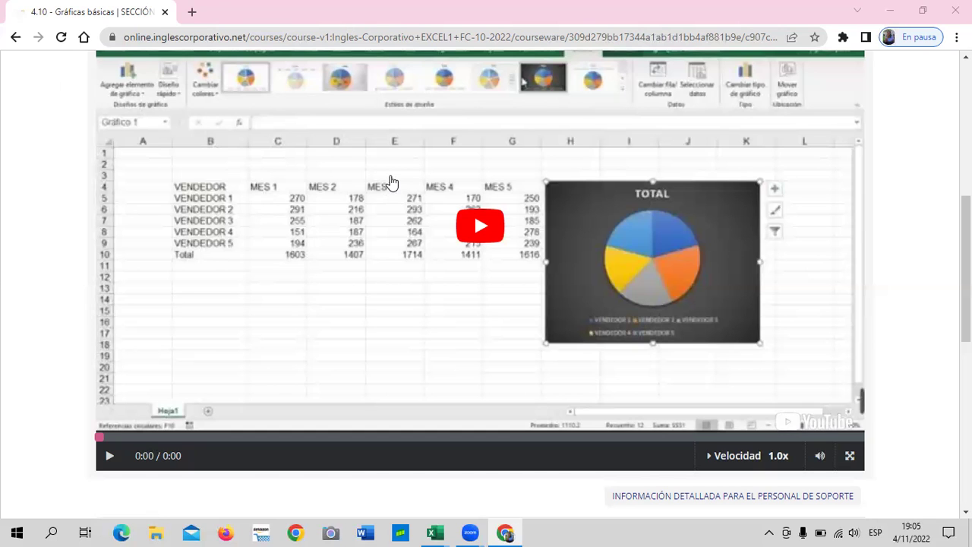
Play the embedded lesson video all the way to its 6:05 end.
left_click(581, 218)
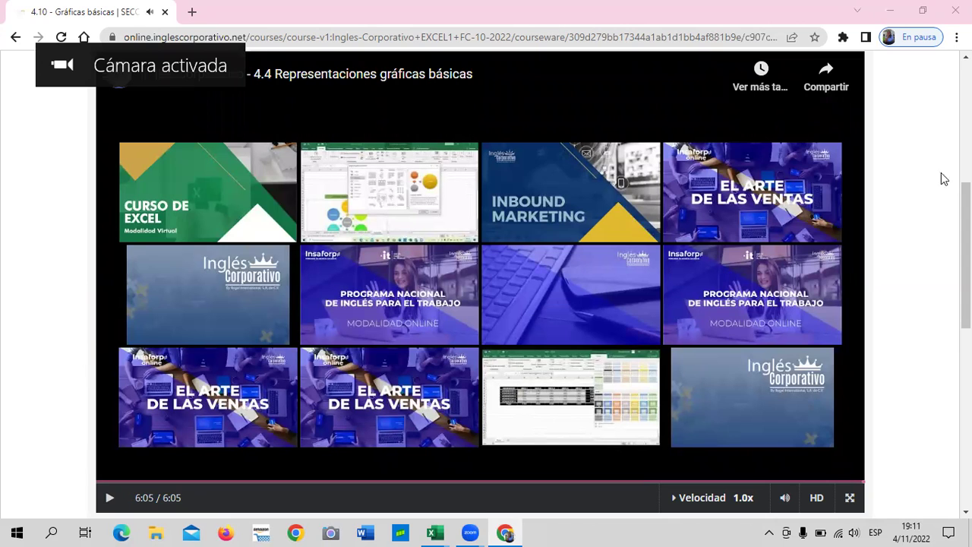
scroll(914, 177, "down", 2)
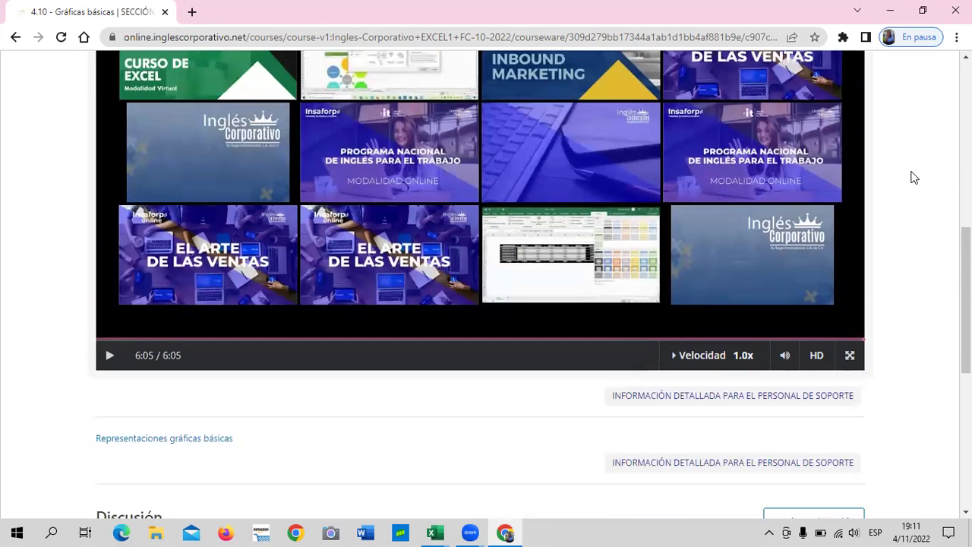
scroll(914, 177, "up", 1)
scroll(913, 176, "up", 3)
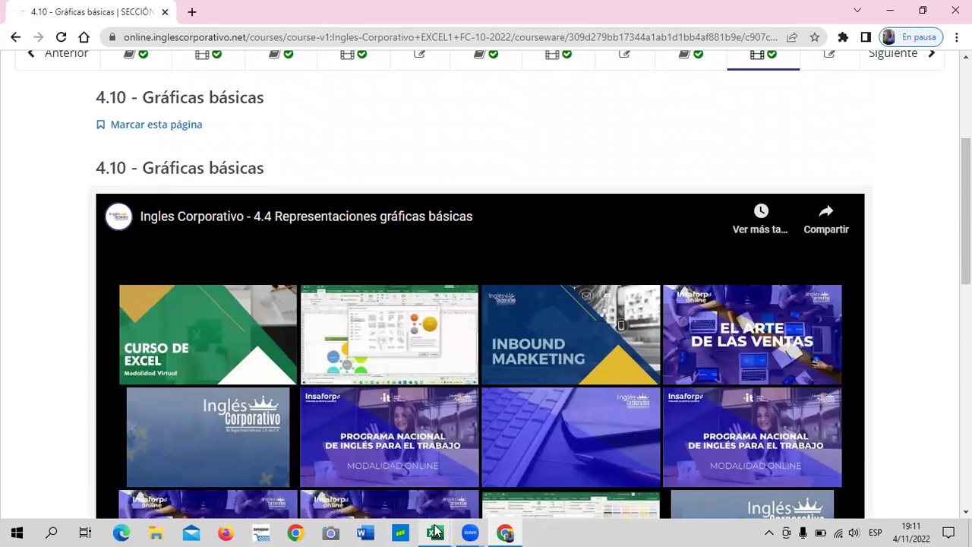
Copy the header and first five vendor rows, B2:E7, from the Tablas sheet.
left_click(358, 479)
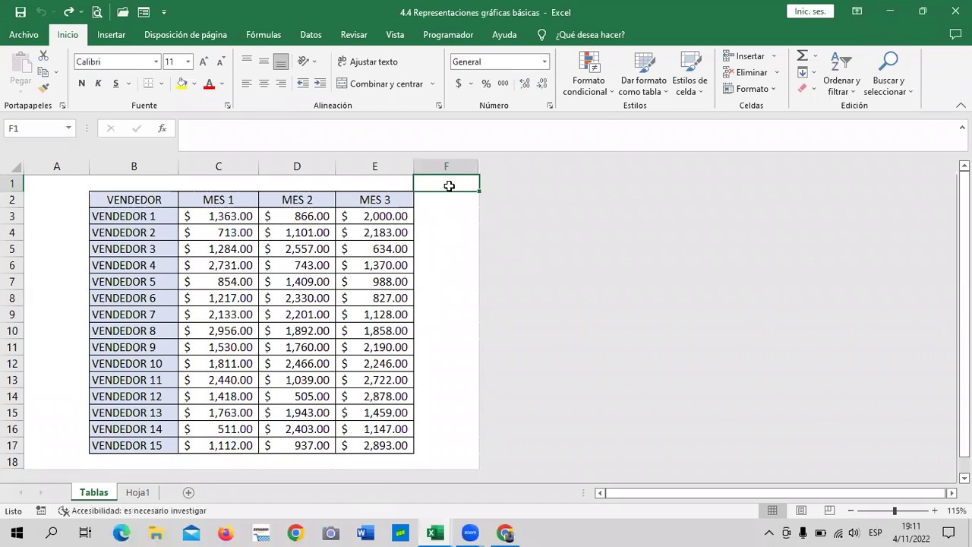
left_click(134, 493)
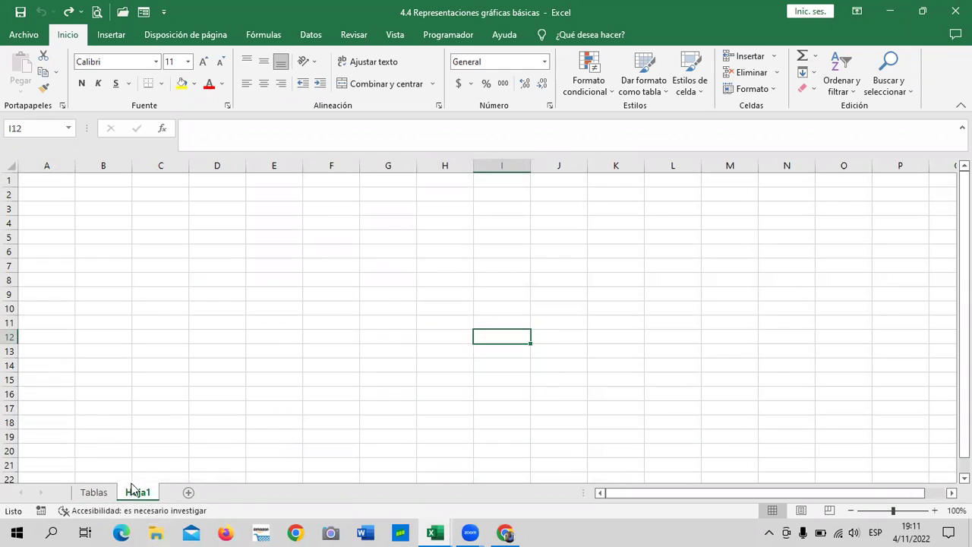
left_click(107, 495)
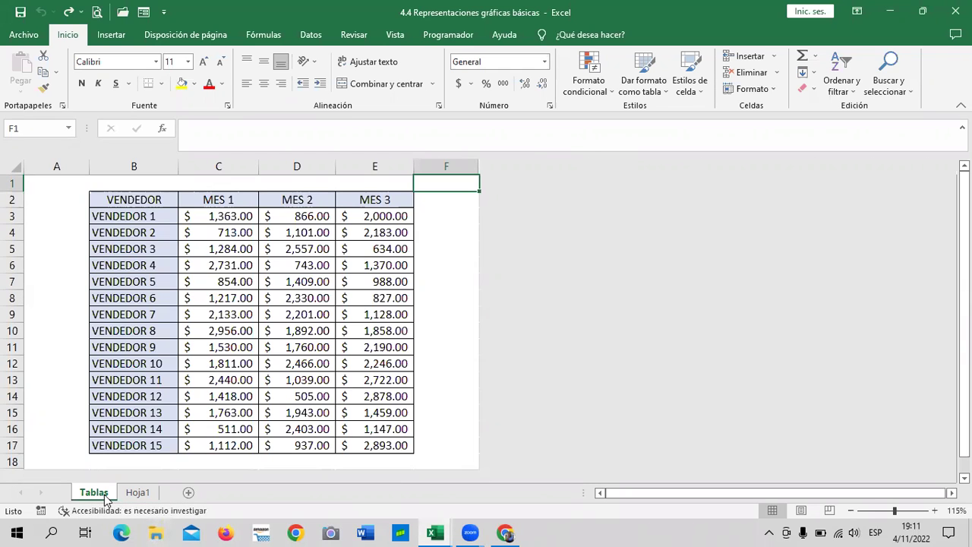
left_click(134, 200)
left_click_drag(135, 220, 410, 282)
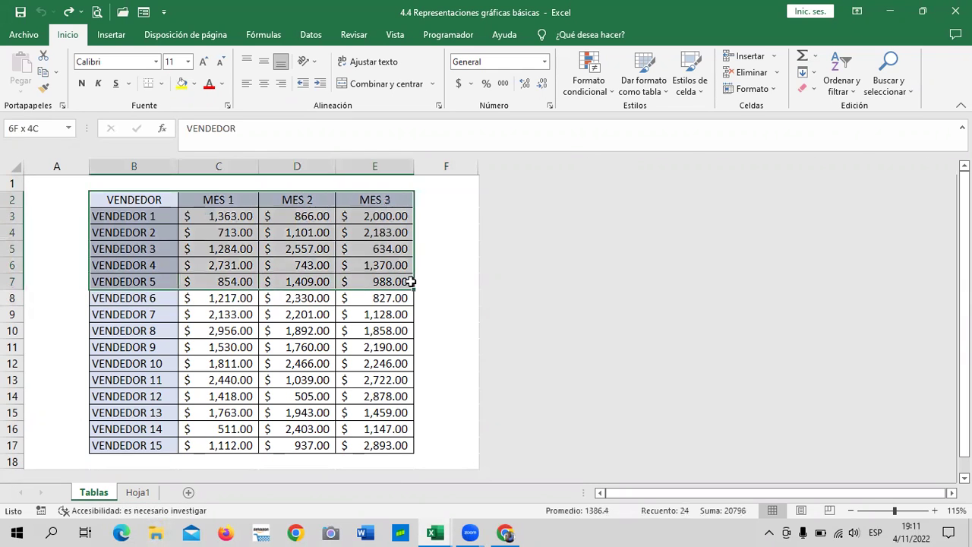
right_click(285, 223)
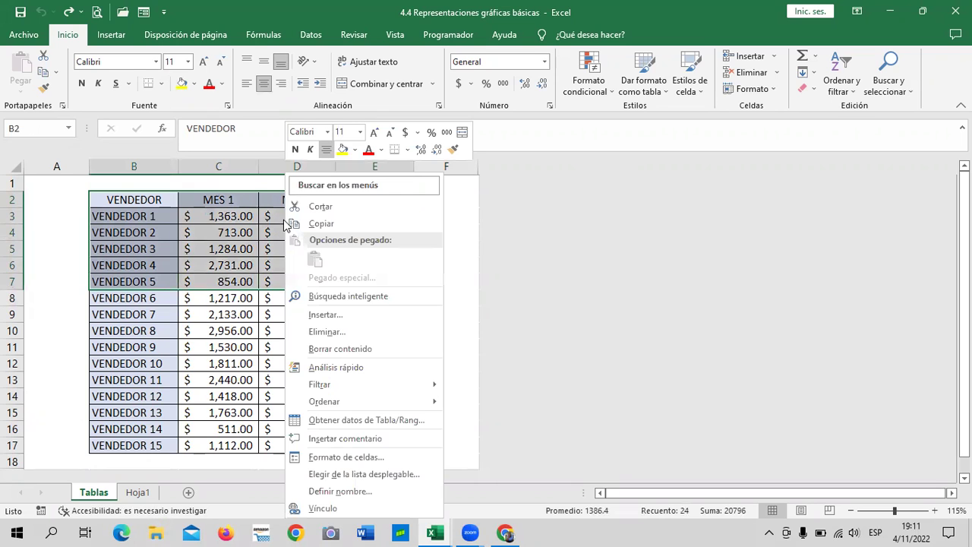
left_click(349, 224)
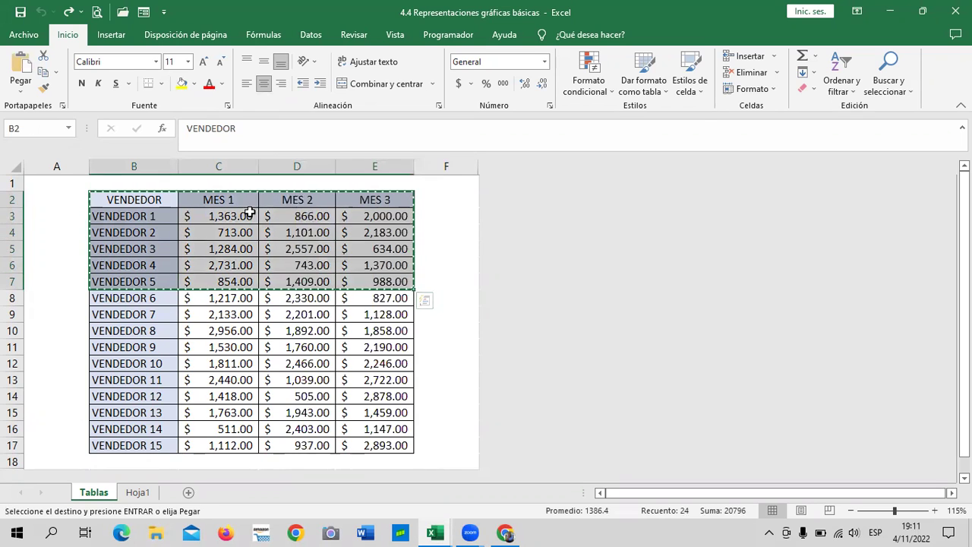
Paste the copied rows at C3 on Hoja1 and widen column C to fit the names.
left_click(139, 492)
right_click(143, 201)
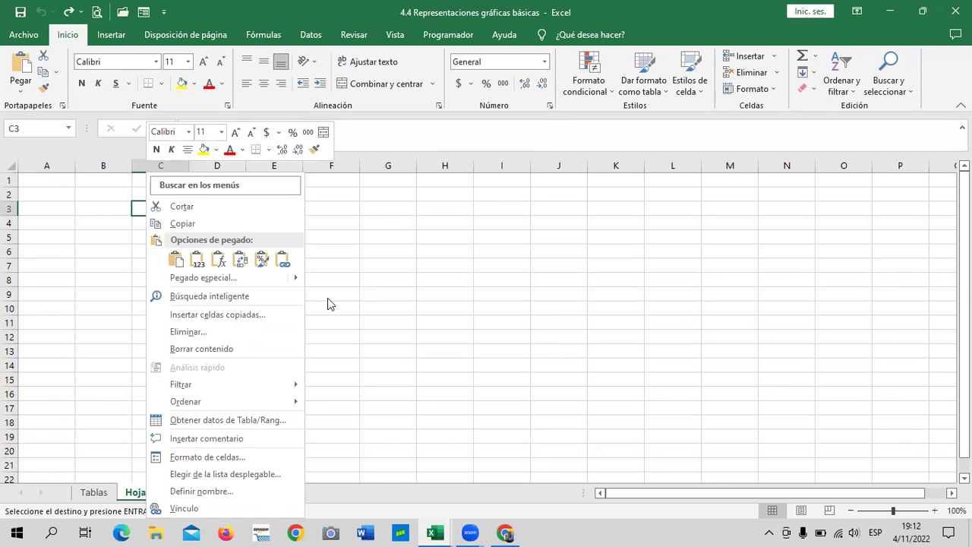
left_click(175, 259)
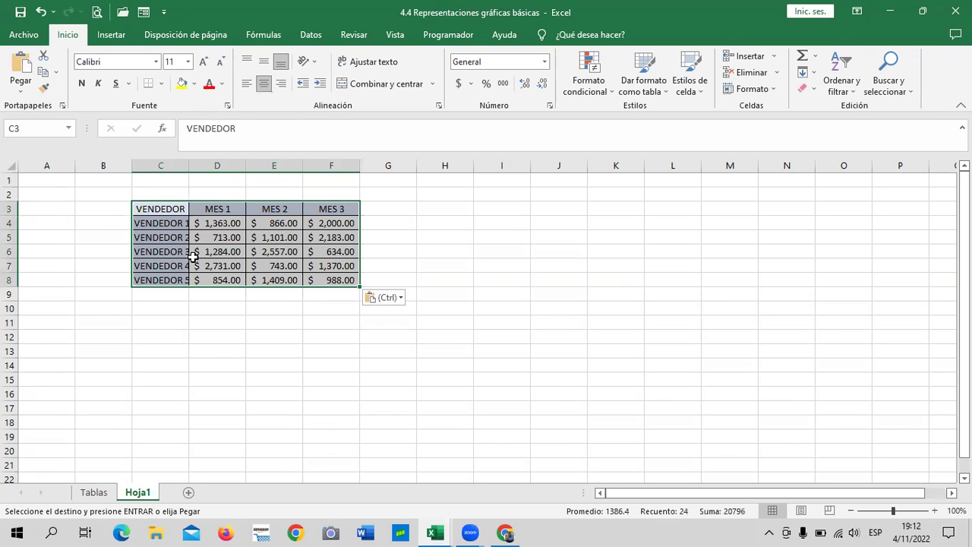
left_click_drag(188, 165, 211, 165)
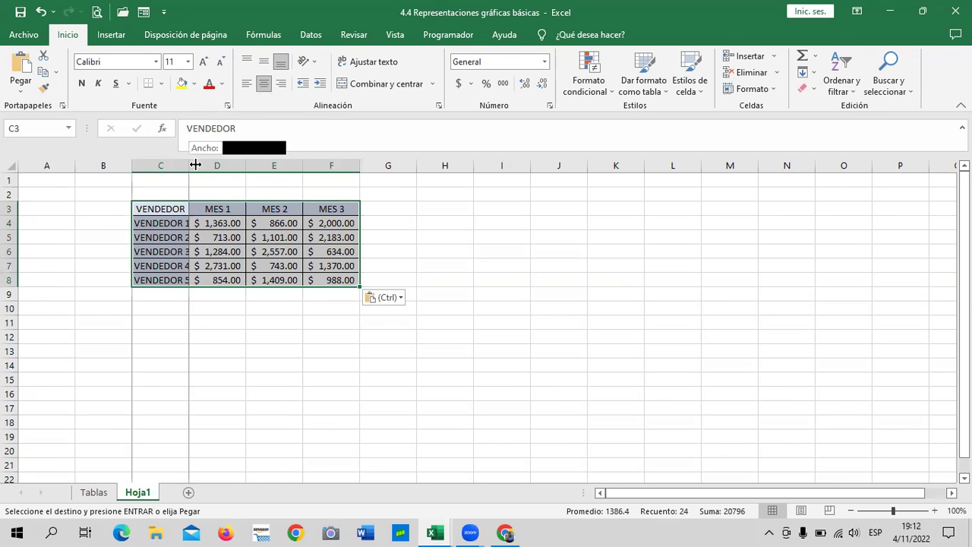
left_click(517, 259)
left_click(318, 237)
left_click(448, 251)
left_click(312, 262)
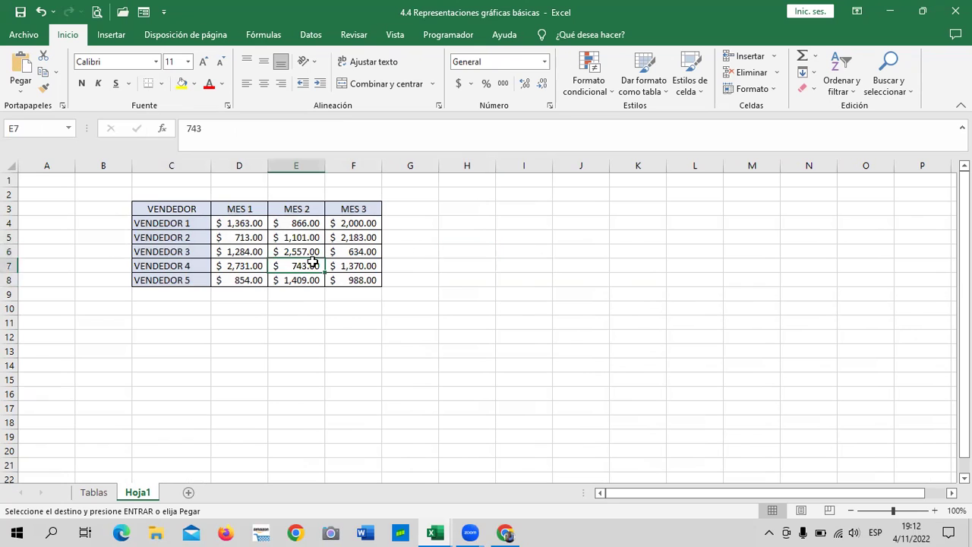
left_click(407, 207)
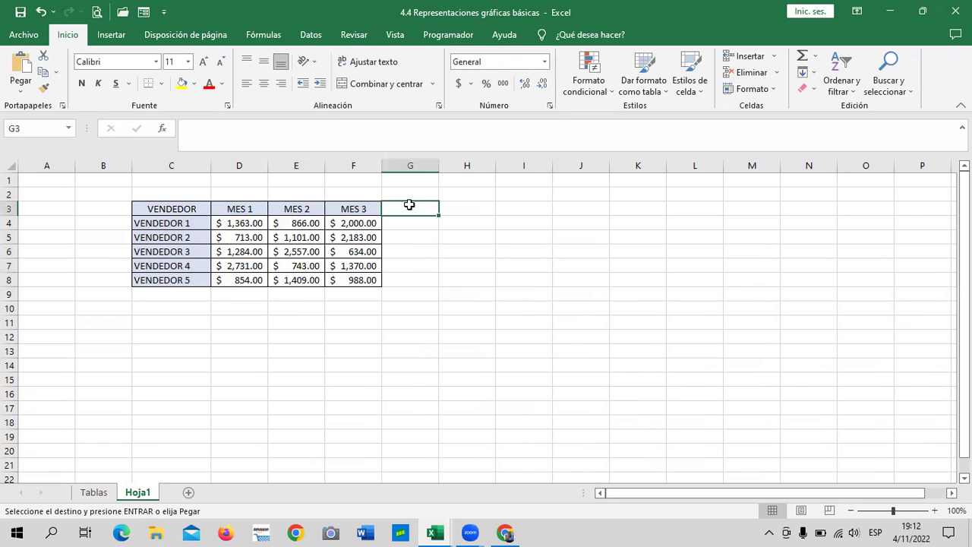
Convert the pasted range C3:F8 into an Excel table with headers.
left_click(261, 260)
left_click(111, 34)
left_click(134, 76)
left_click(807, 276)
Add a 'total' heading in G3 and AutoSum each vendor's three months into G4:G8.
left_click(407, 207)
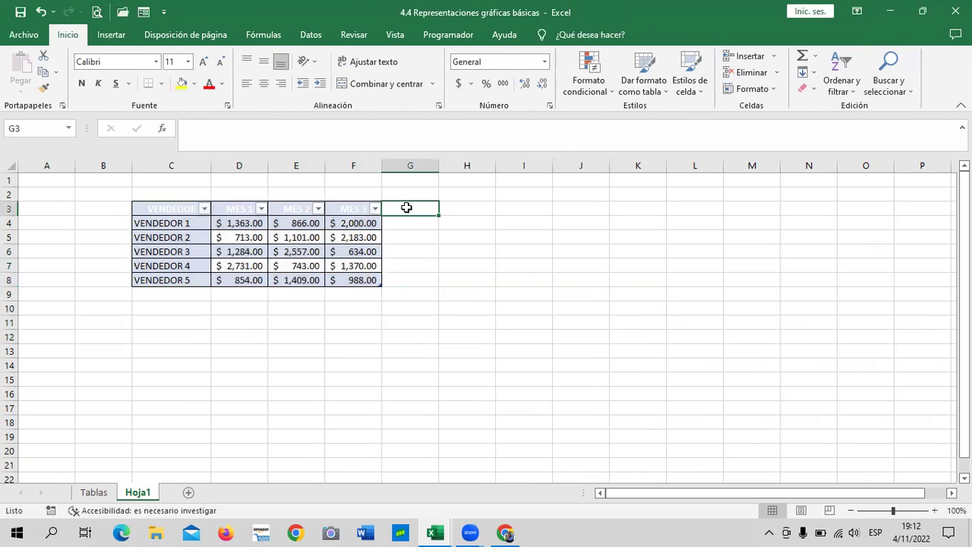
type("total")
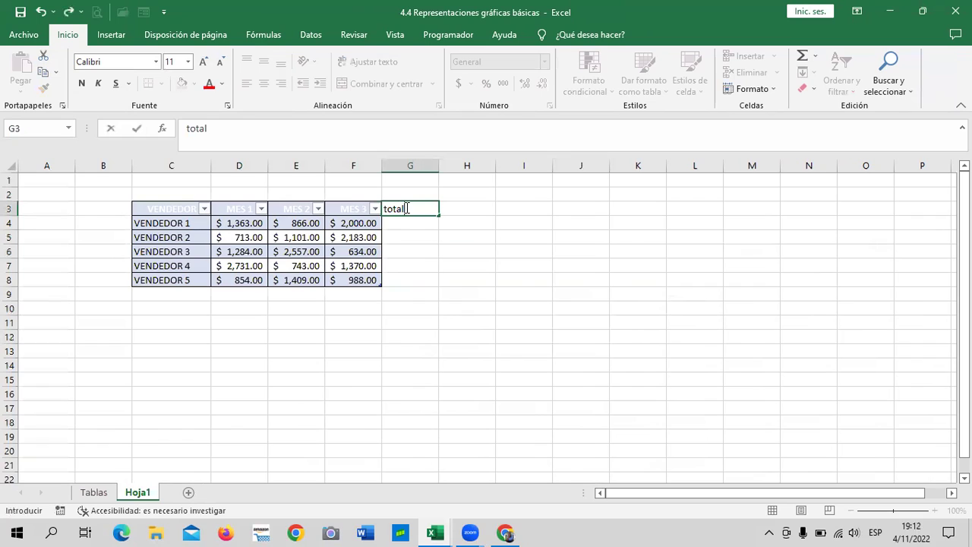
key("Return")
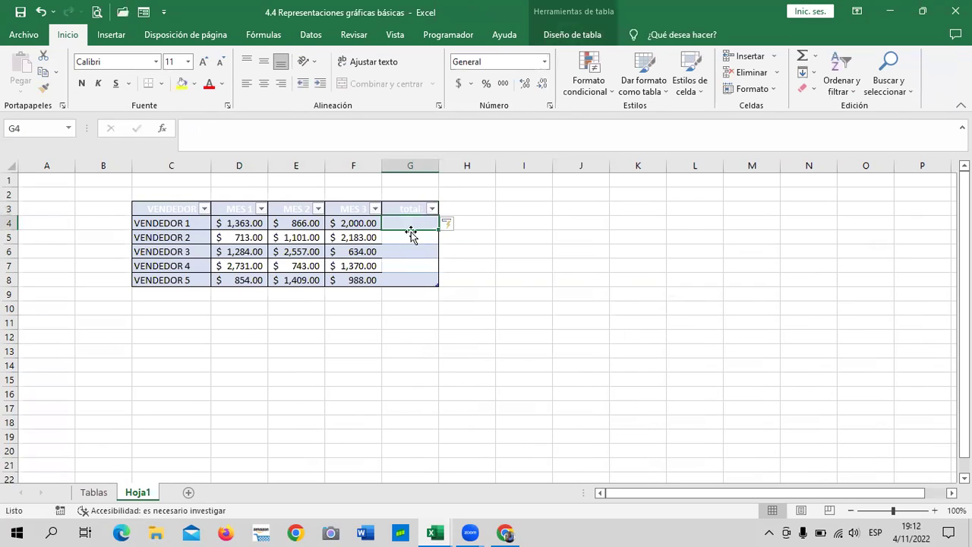
left_click(509, 276)
left_click(398, 225)
left_click(361, 222)
left_click(497, 251)
left_click_drag(245, 223, 401, 221)
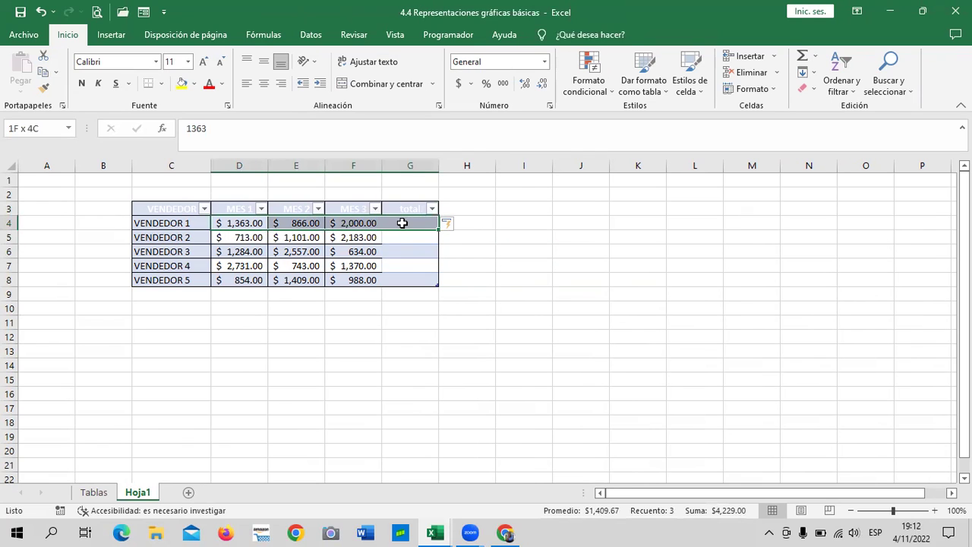
left_click(803, 59)
left_click(441, 306)
left_click(547, 238)
Convert the table back to a normal cell range.
left_click(315, 250)
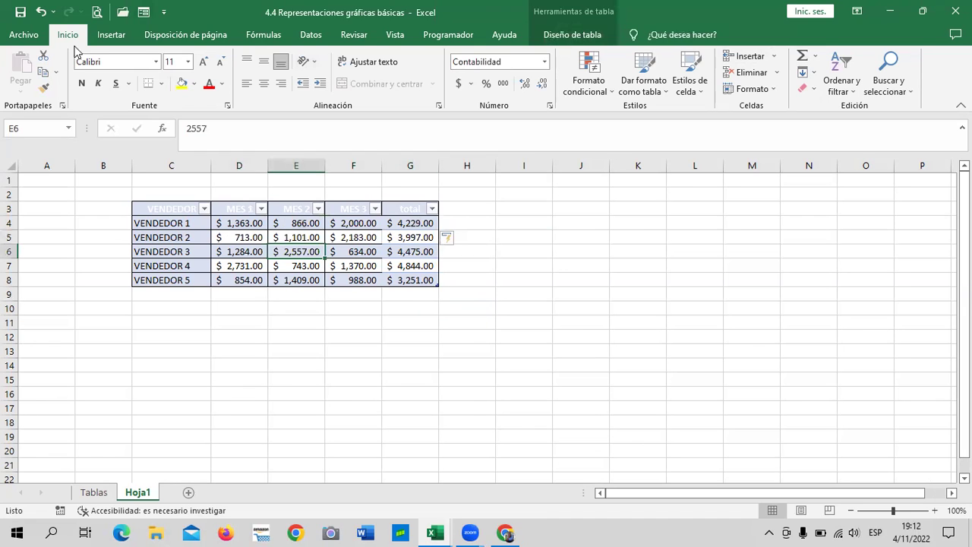
left_click(595, 38)
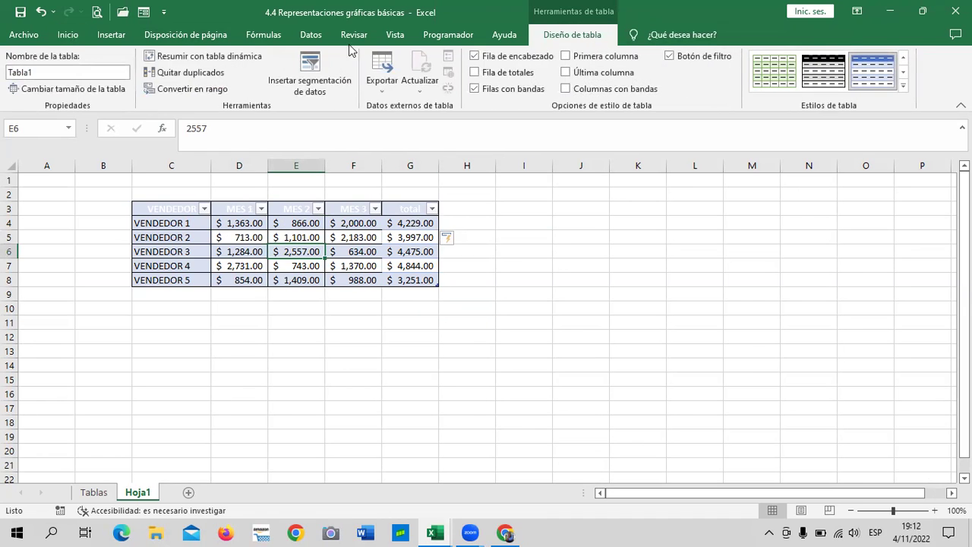
left_click(164, 91)
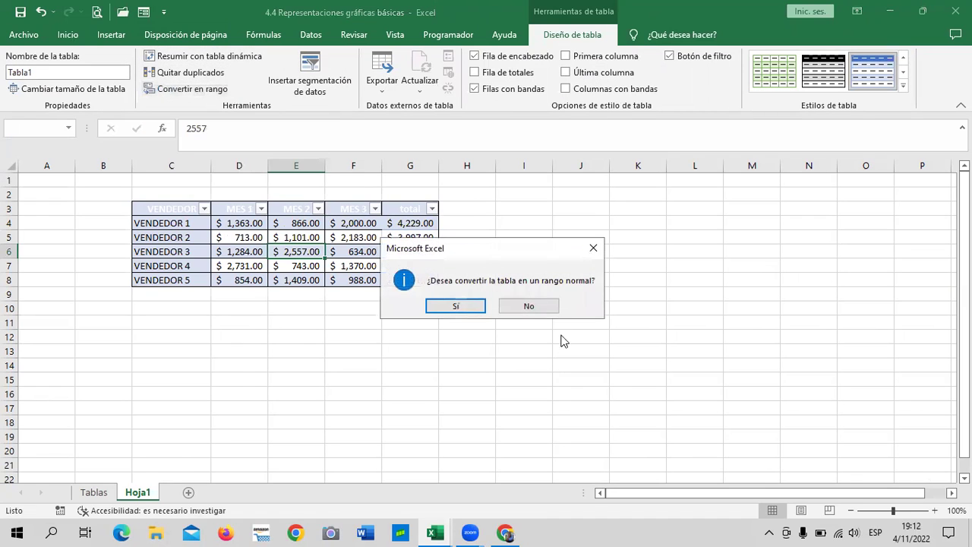
left_click(475, 304)
left_click(524, 315)
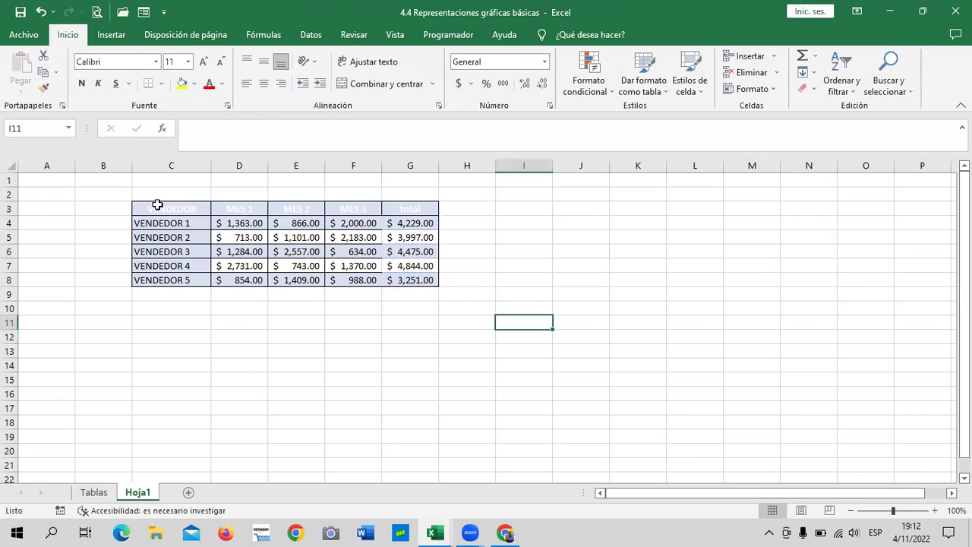
Make the C3:G3 header text size 12 and black.
left_click_drag(157, 207, 394, 218)
left_click_drag(407, 213, 406, 212)
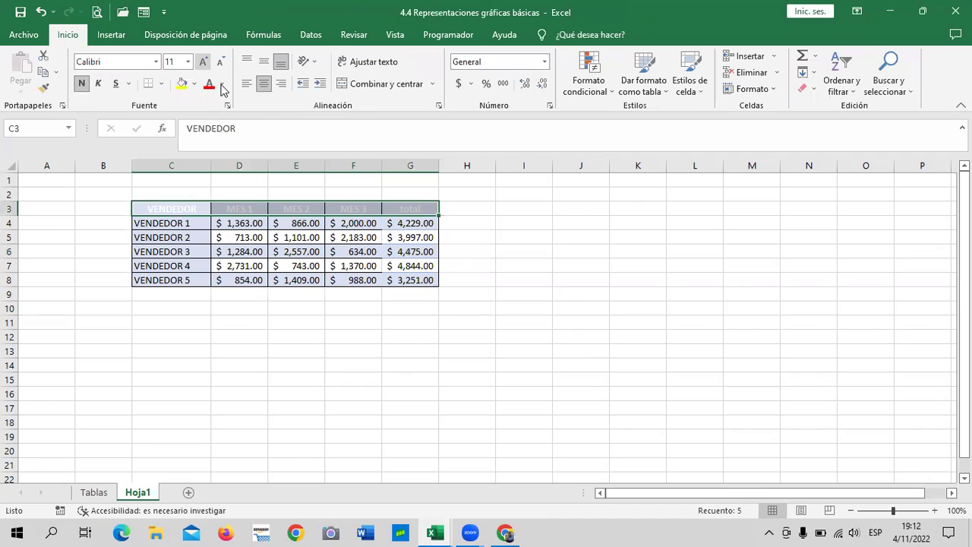
key("ctrl+shift+greater")
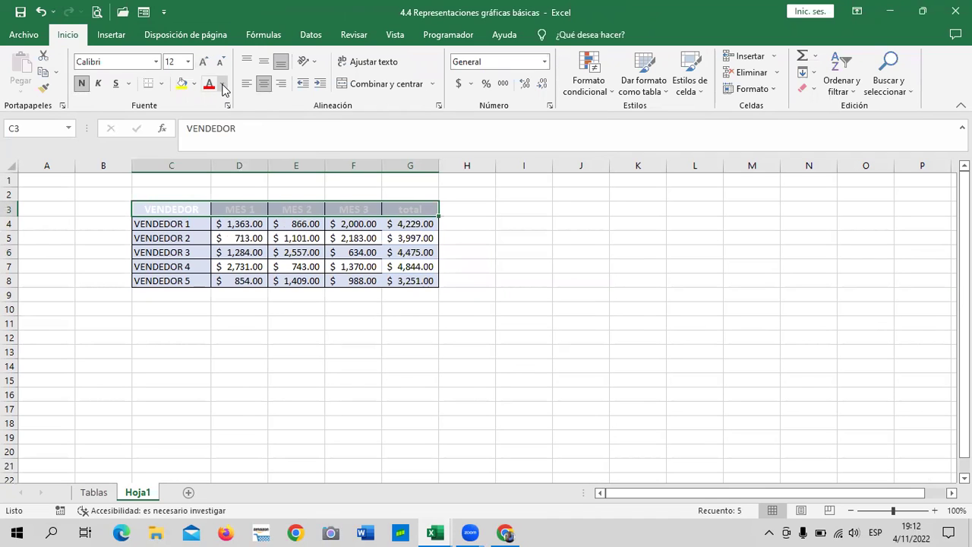
left_click(222, 89)
left_click(228, 100)
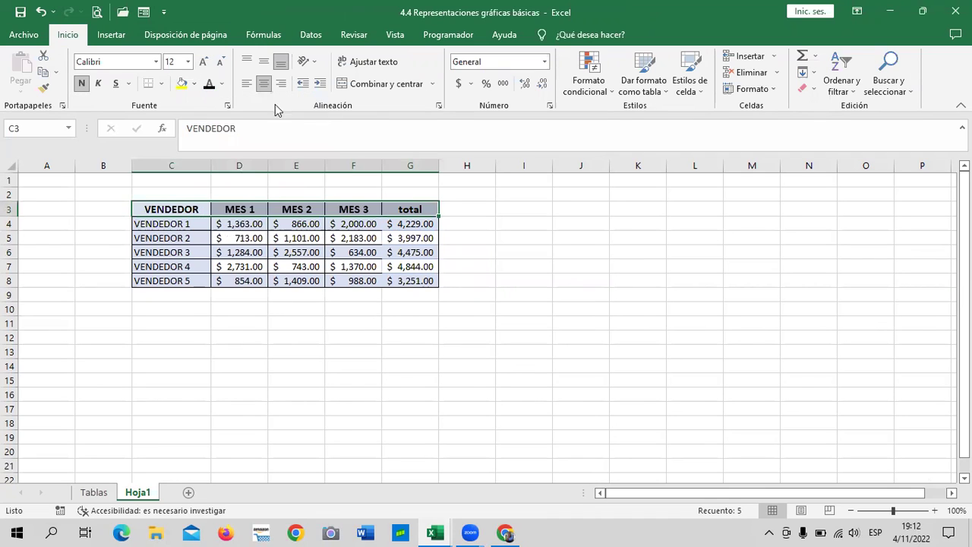
left_click(465, 251)
Retype the G3 heading in capitals as TOTAL.
left_click(418, 205)
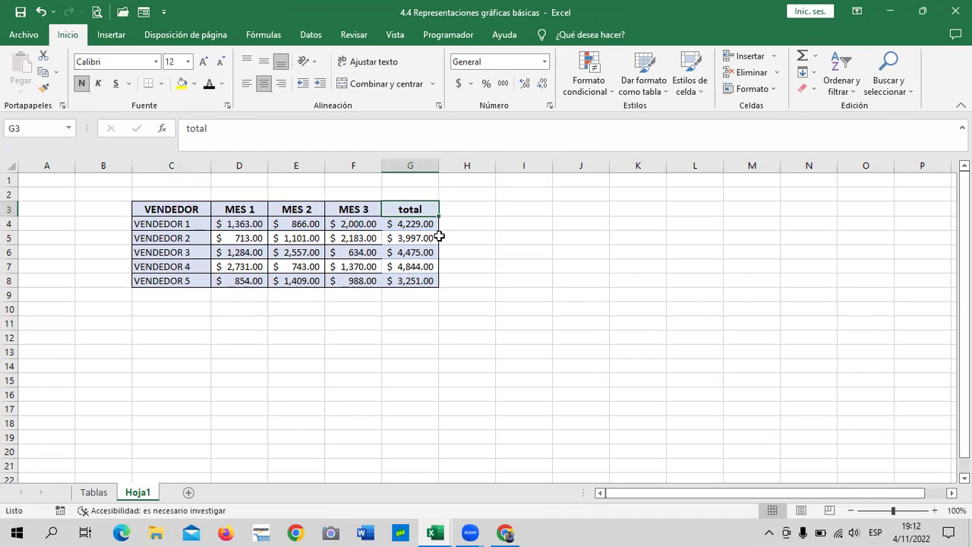
key("BackSpace")
key("Caps_Lock")
type("TOT")
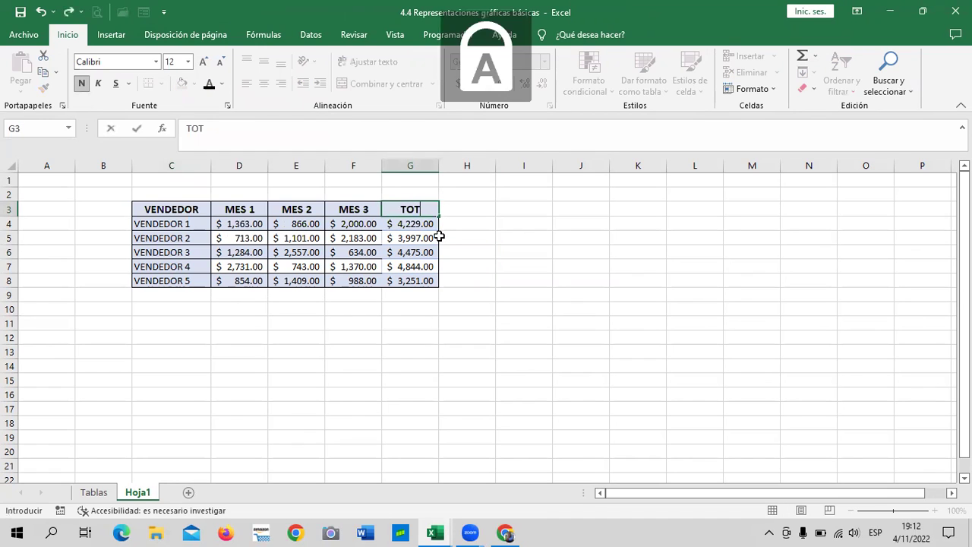
type("AL")
key("Return")
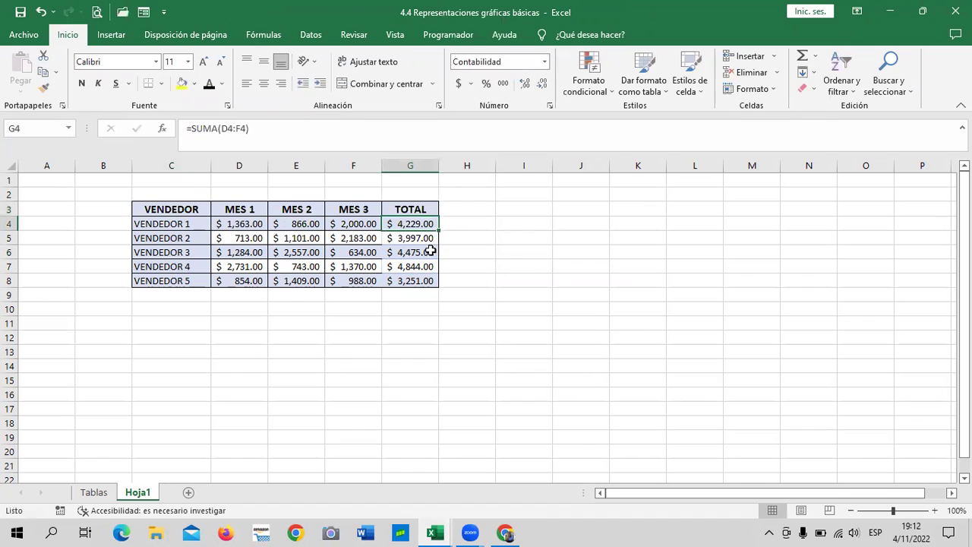
left_click(532, 264)
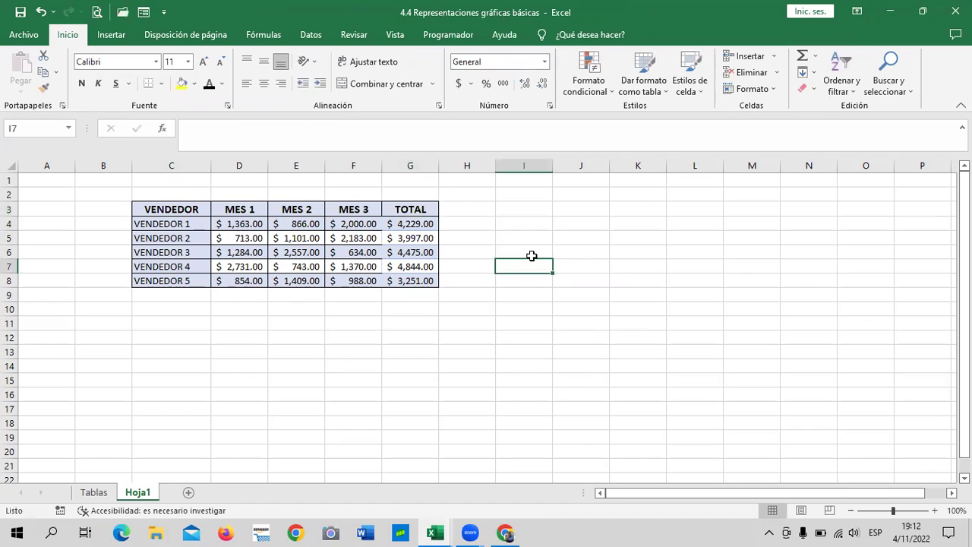
left_click(344, 251)
left_click(501, 258)
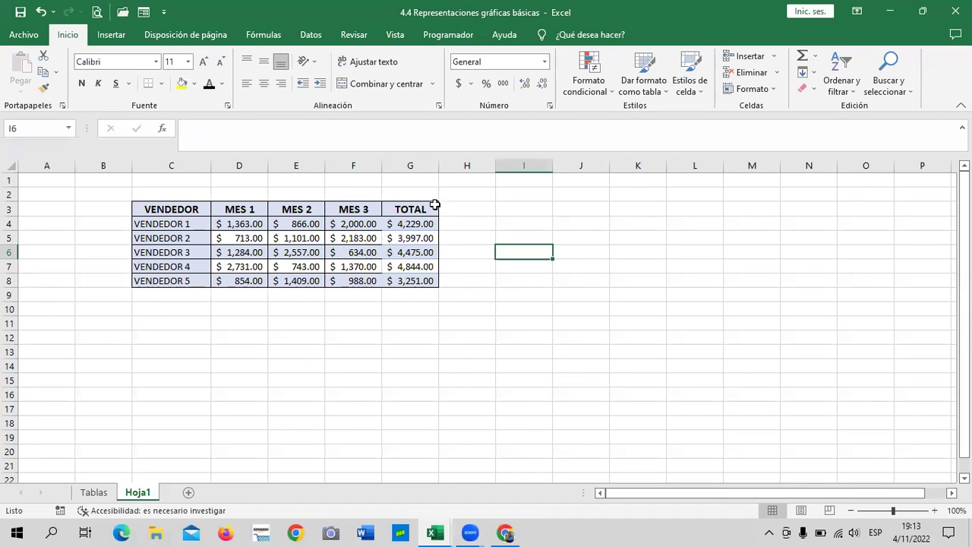
Widen column F and apply All Borders to every cell in C3:G8.
left_click_drag(382, 165, 393, 159)
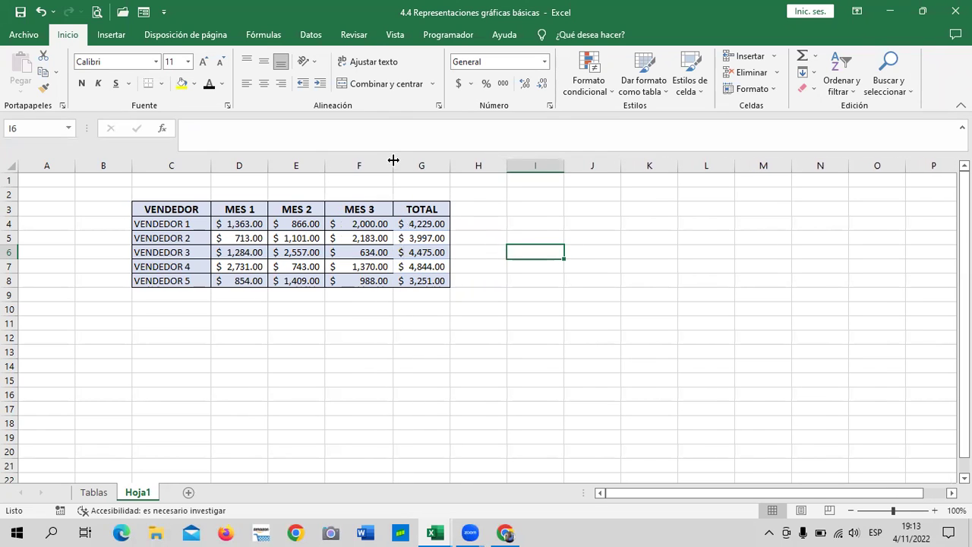
left_click_drag(174, 209, 411, 278)
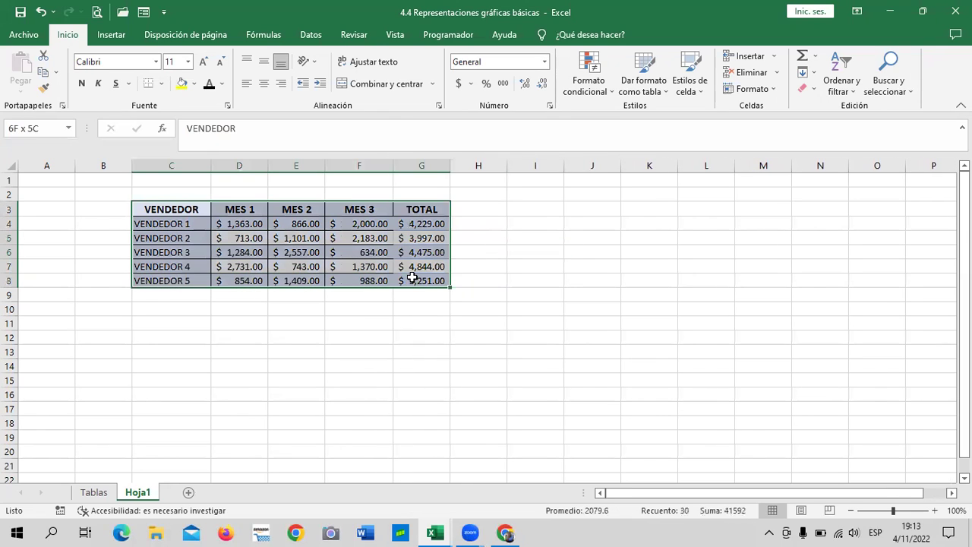
left_click(161, 86)
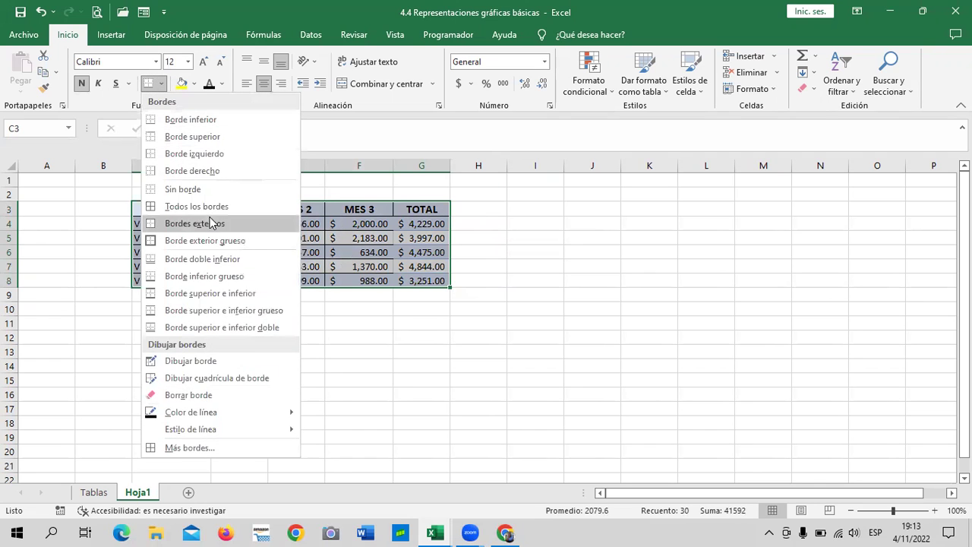
left_click(196, 206)
left_click(511, 248)
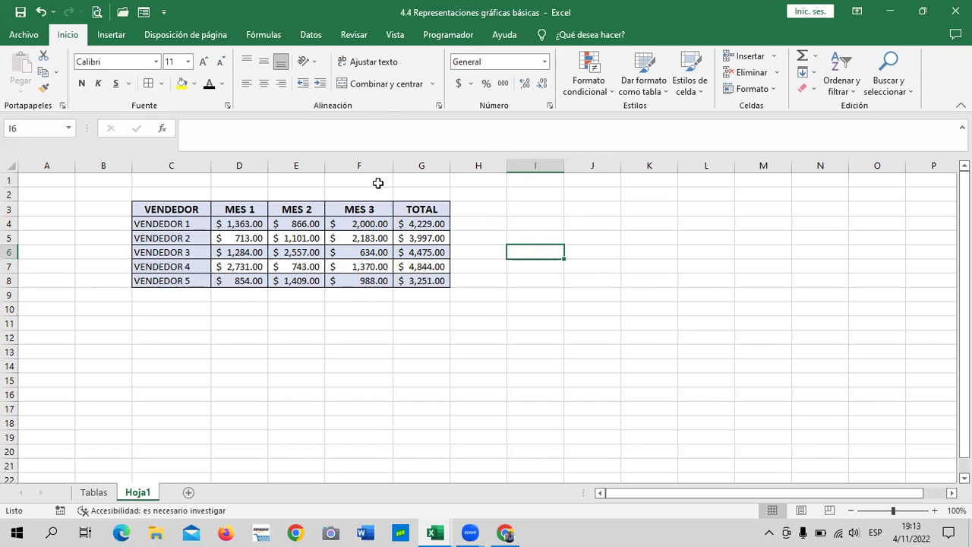
left_click_drag(392, 165, 387, 165)
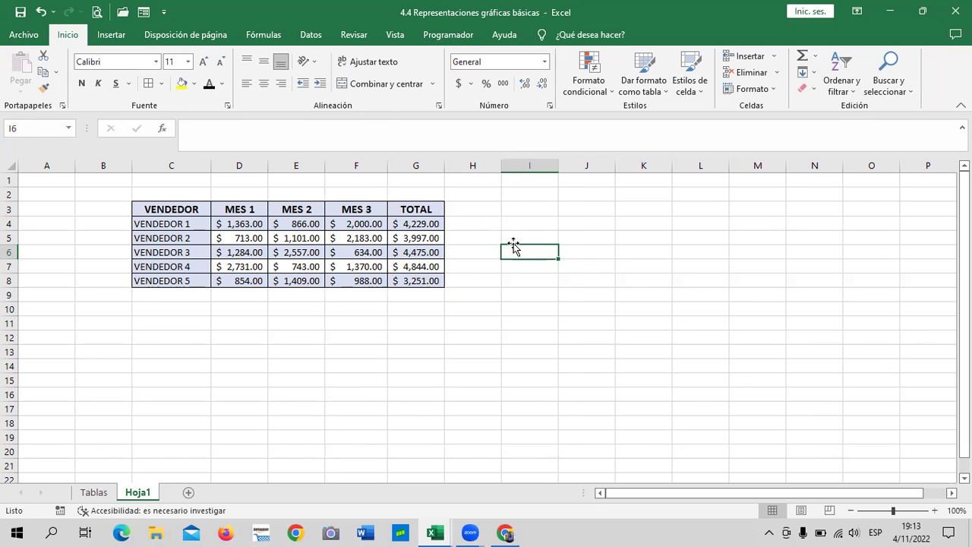
Check the table cells and G4's sum formula, then deselect at I8 and show the Insertar ribbon.
left_click(522, 221)
left_click(365, 250)
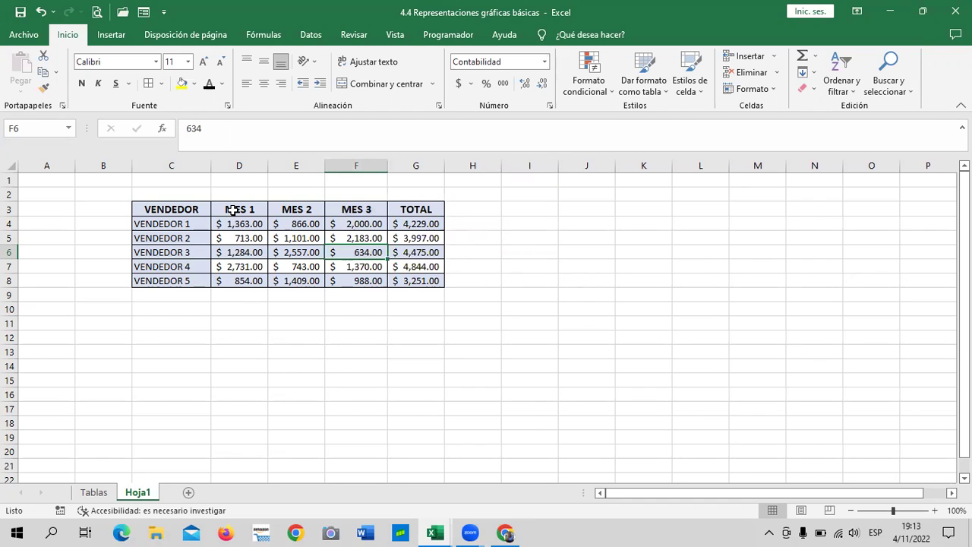
left_click(237, 266)
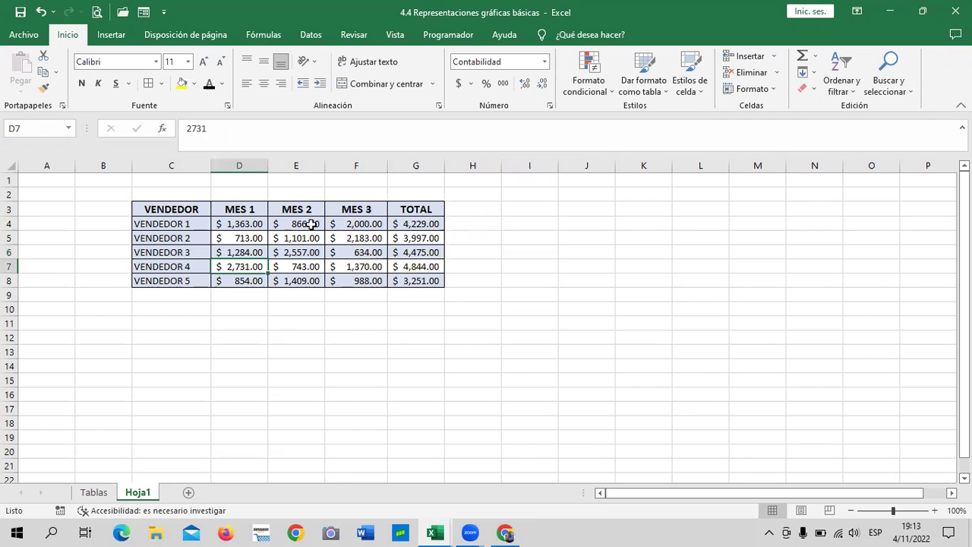
left_click(250, 214)
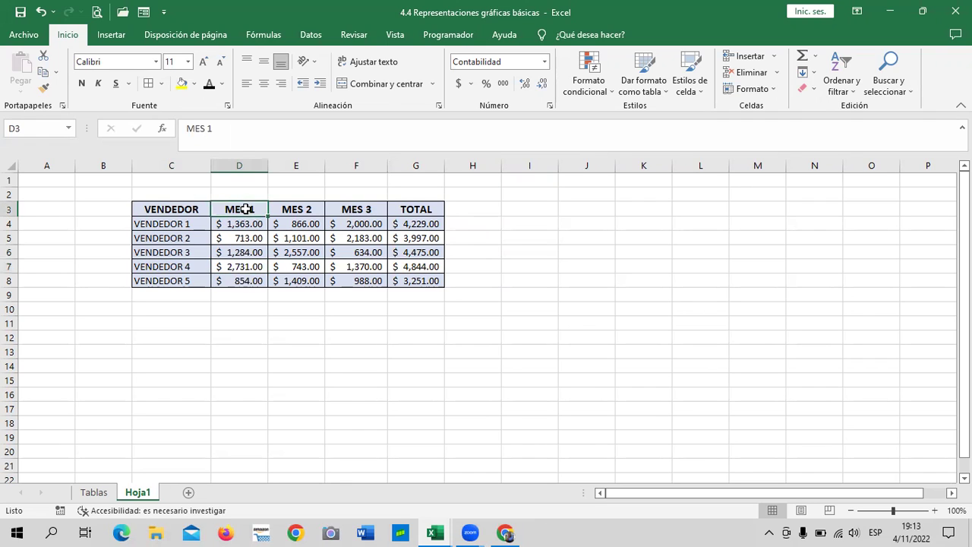
left_click(296, 212)
left_click(352, 211)
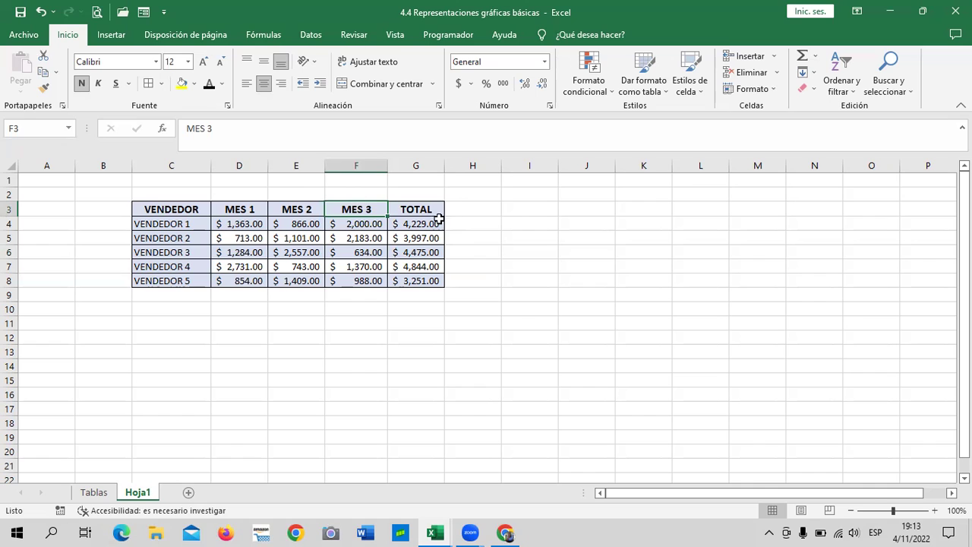
left_click(417, 228)
left_click(376, 223)
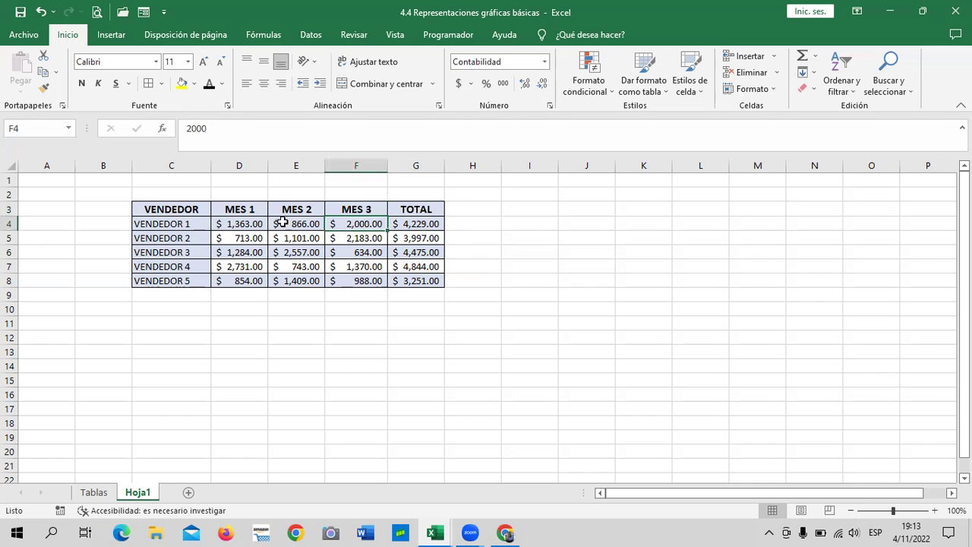
left_click(236, 224)
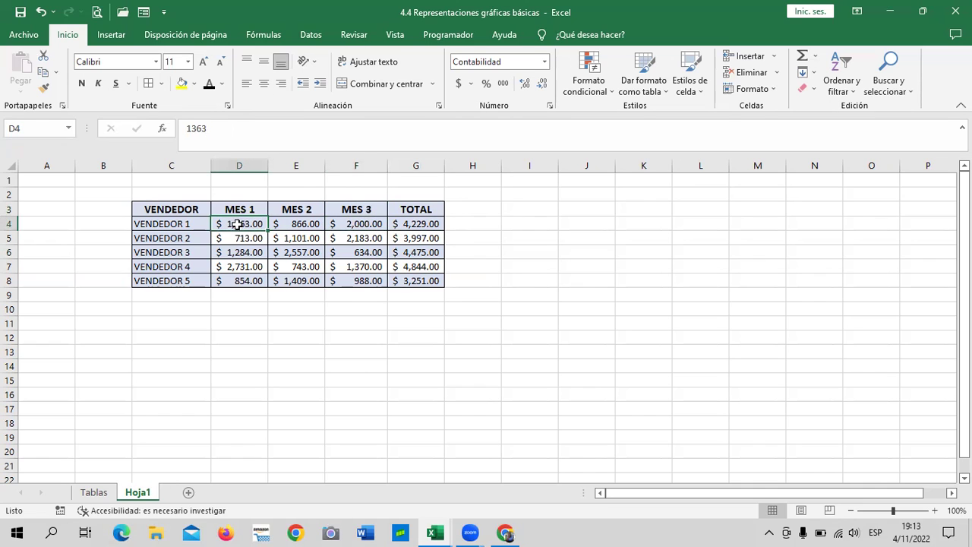
left_click(251, 209)
left_click(410, 211)
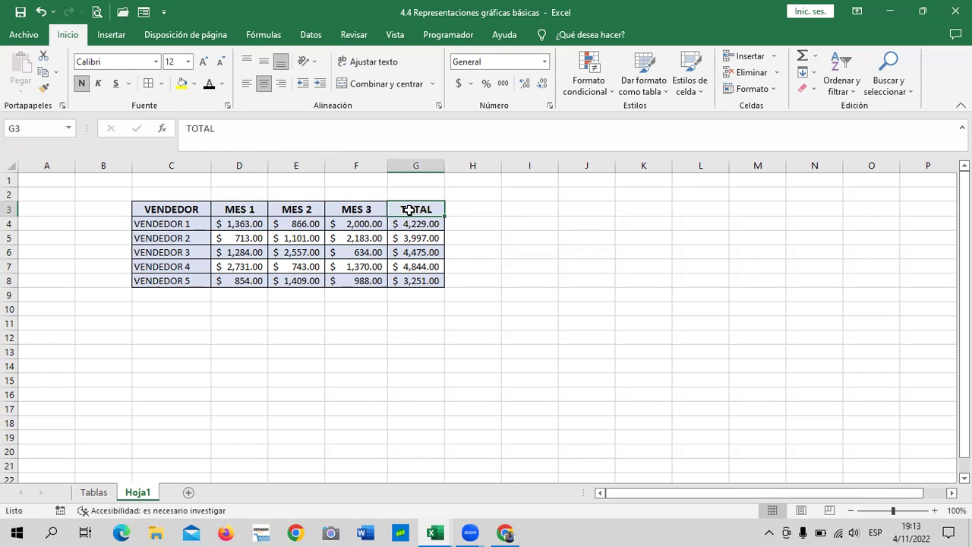
left_click(543, 278)
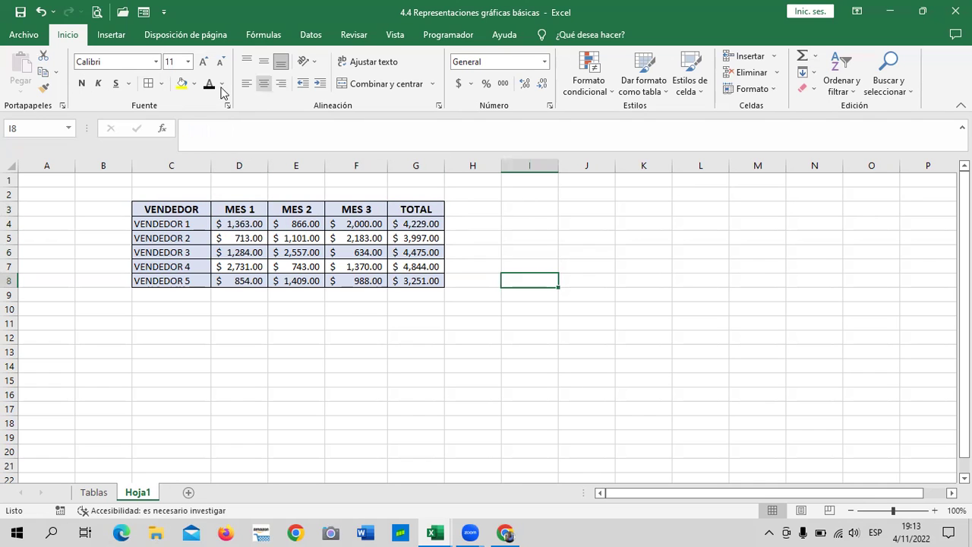
left_click(111, 35)
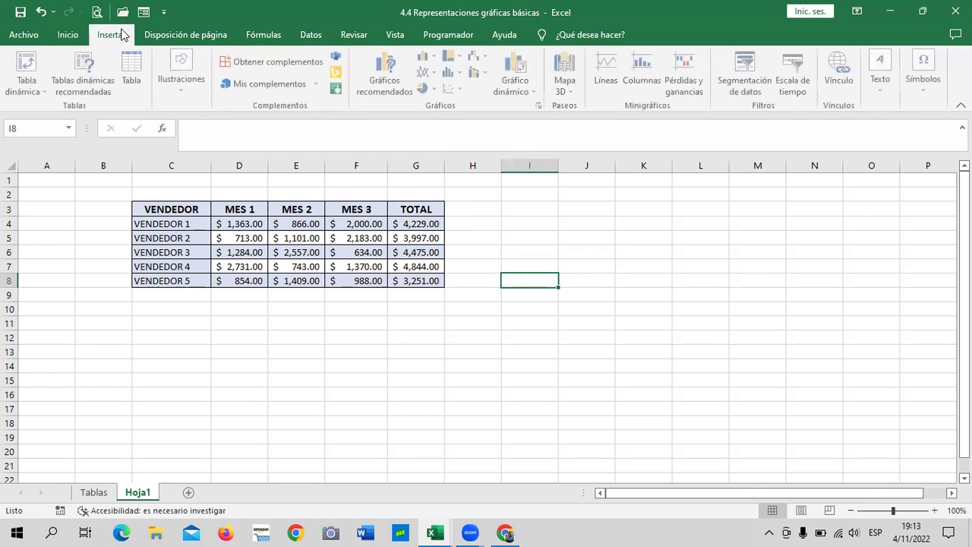
Select the vendor names C3:C8, then Ctrl-add the TOTAL column G3:G8.
left_click(581, 191)
left_click(523, 309)
left_click_drag(183, 212, 180, 280)
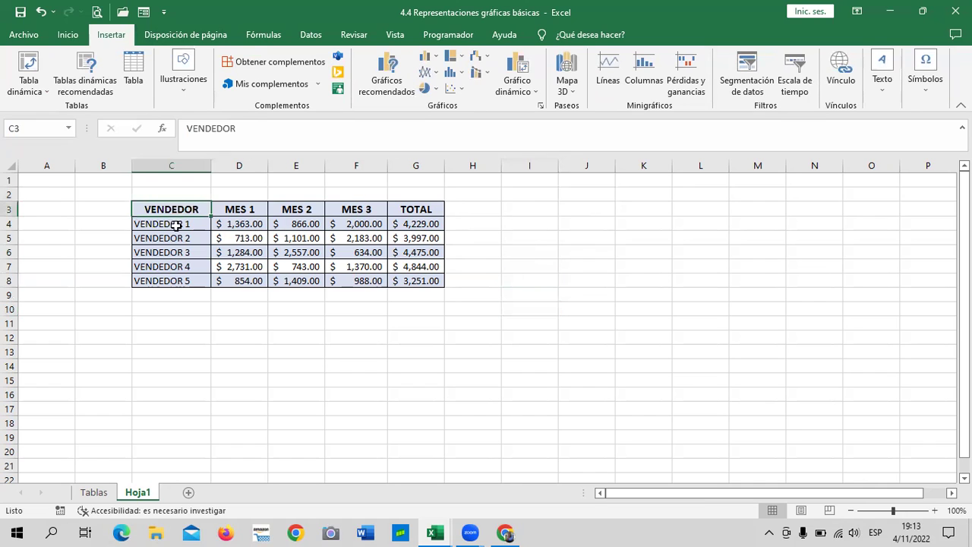
left_click(421, 210, "ctrl")
left_click_drag(427, 225, 422, 278)
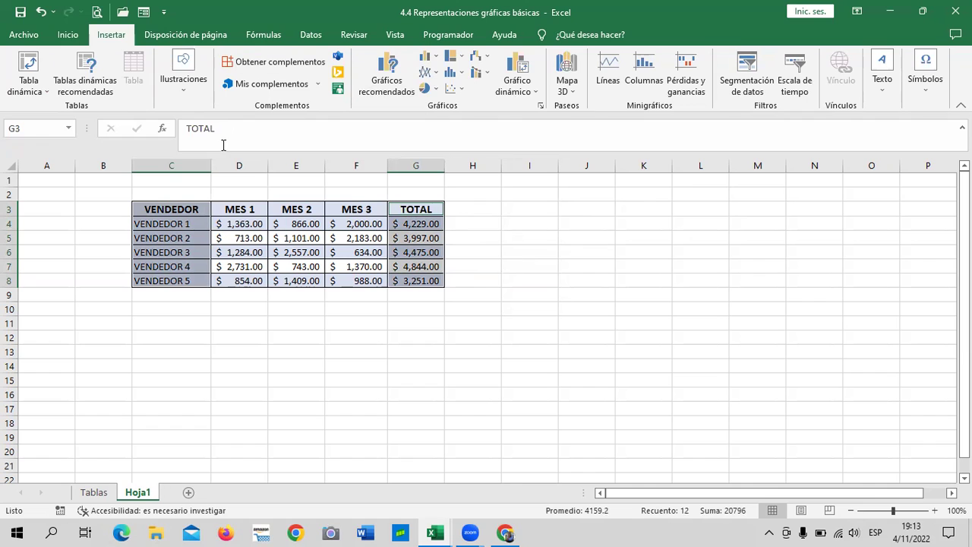
Insert a 3D pie chart of the totals, move it right of the table and shrink it.
left_click(424, 89)
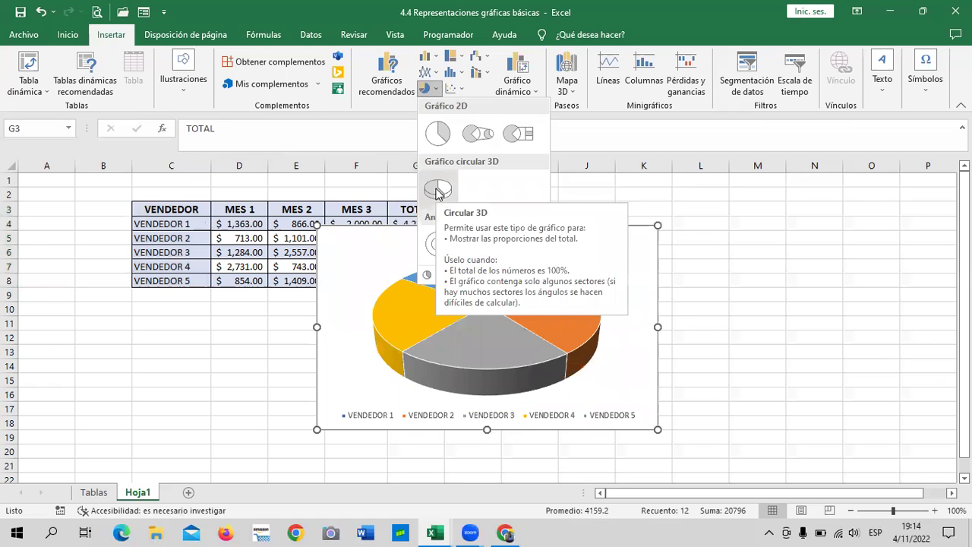
left_click(438, 192)
left_click_drag(613, 249, 702, 206)
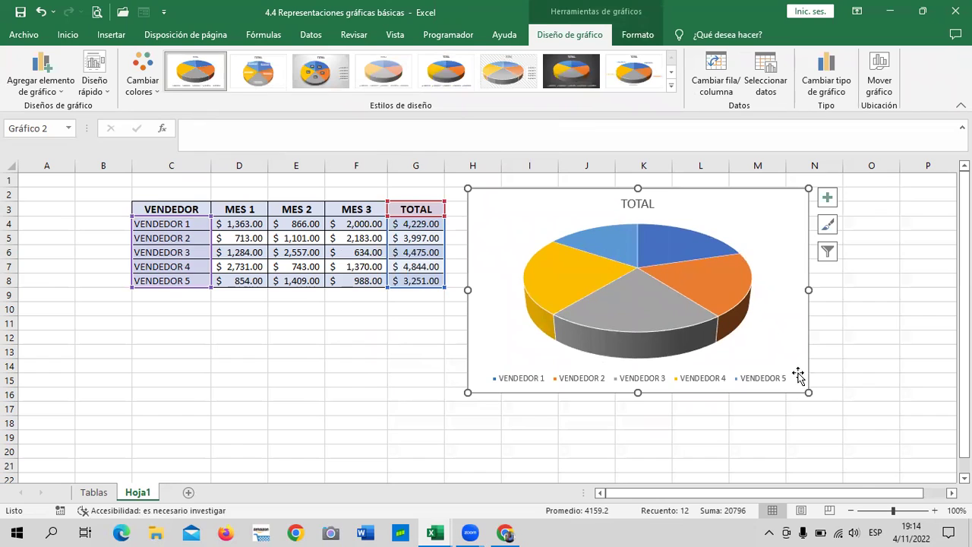
left_click_drag(809, 393, 785, 378)
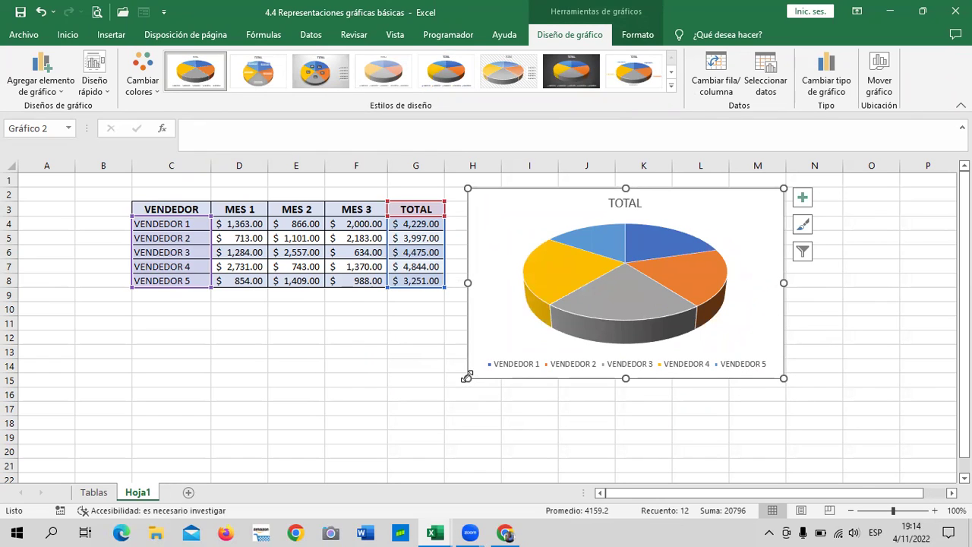
left_click_drag(468, 377, 484, 370)
left_click(816, 340)
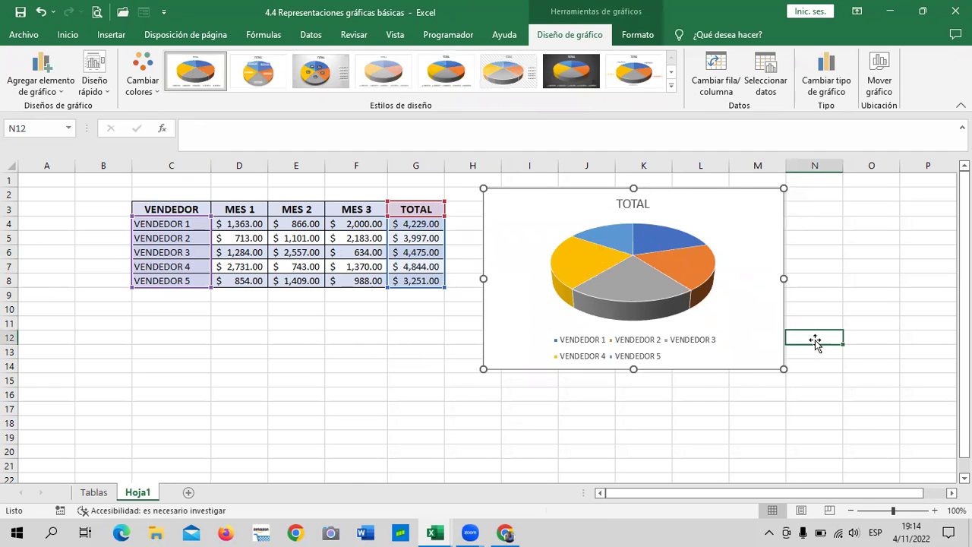
left_click(643, 268)
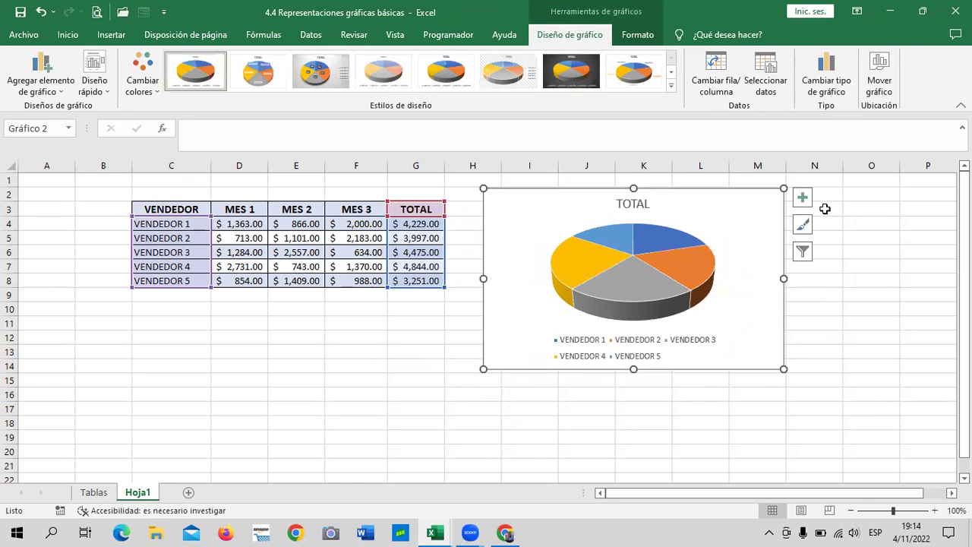
Turn on dollar data labels for the slices, keeping the TOTAL title shown.
left_click(795, 204)
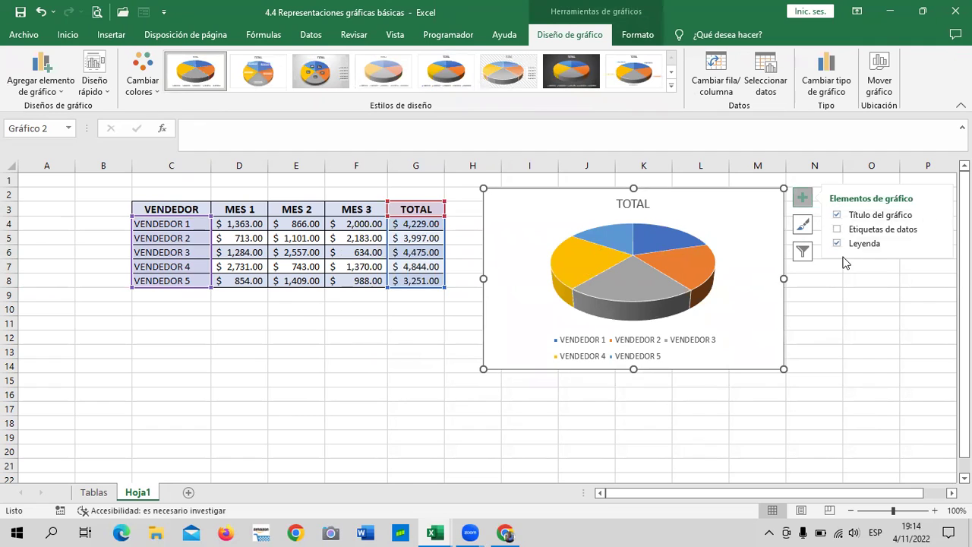
left_click(838, 230)
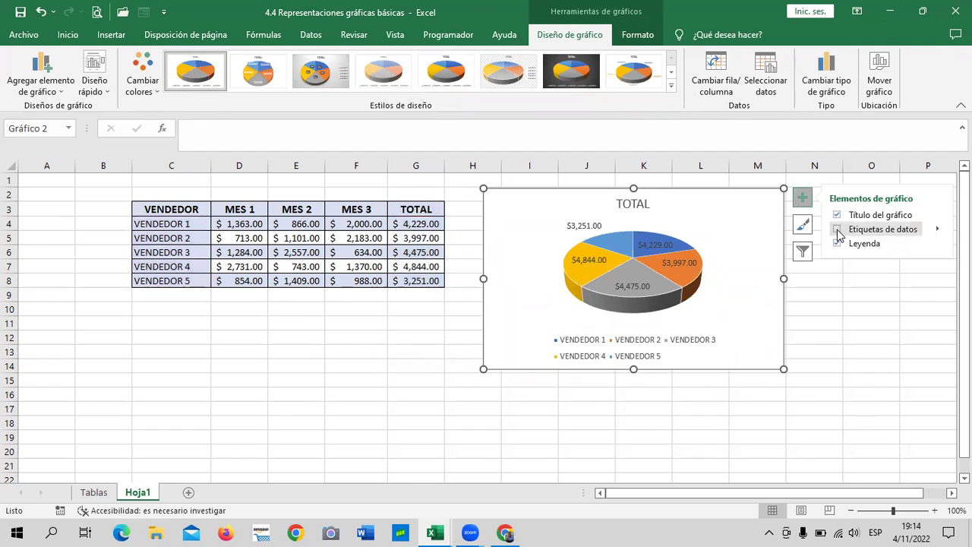
left_click(838, 230)
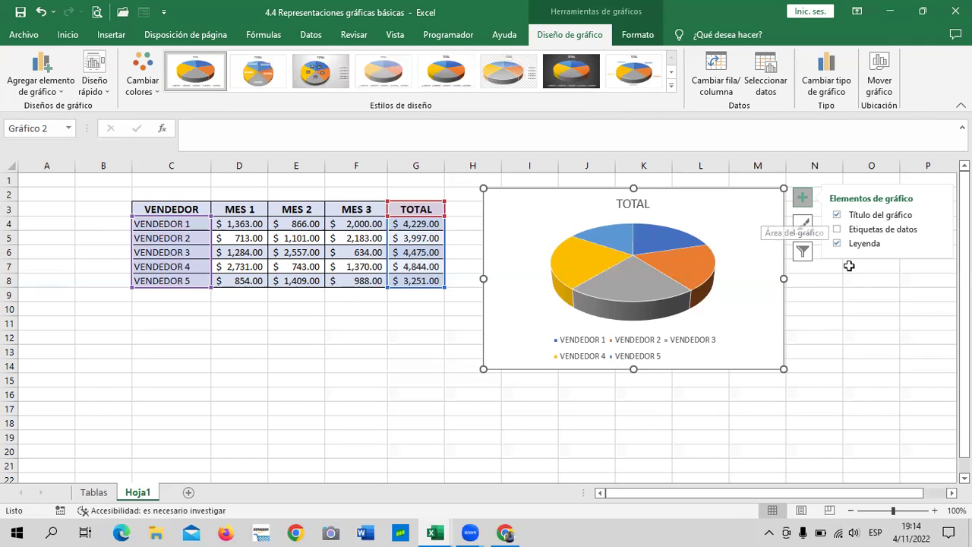
left_click(839, 218)
left_click(839, 219)
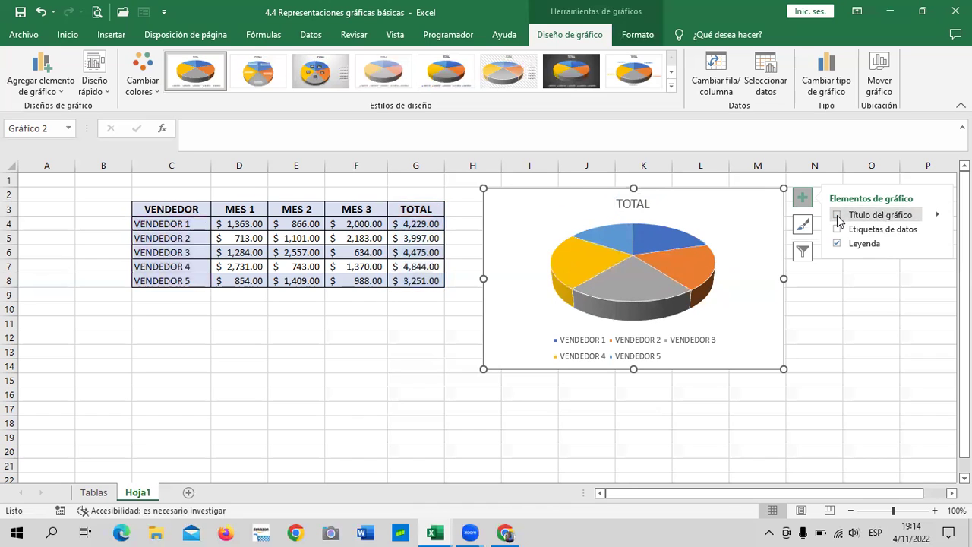
left_click(838, 218)
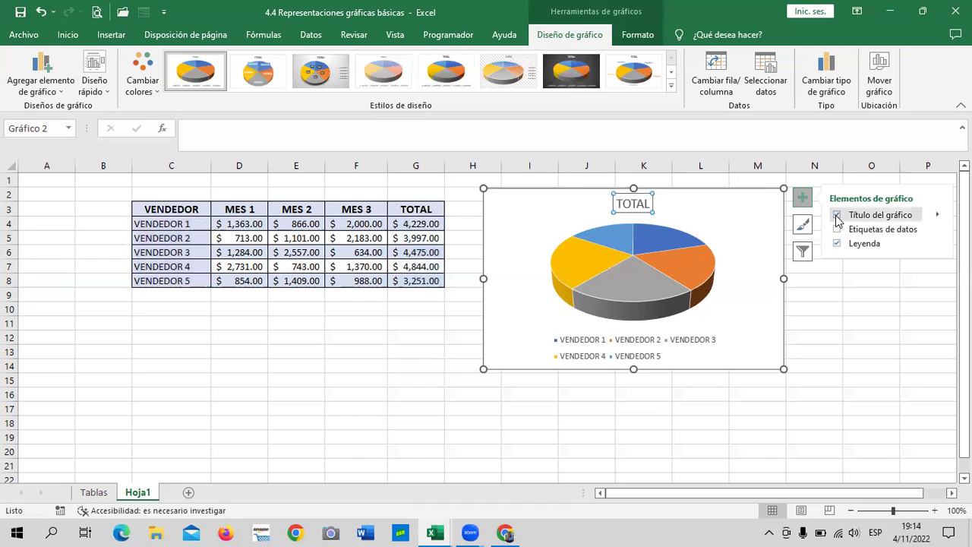
left_click(839, 218)
left_click(839, 218)
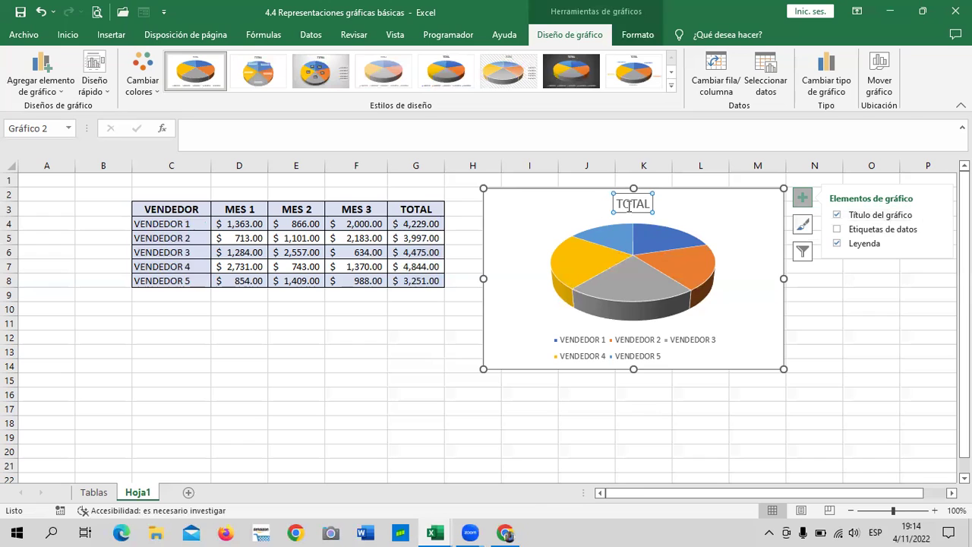
left_click(837, 229)
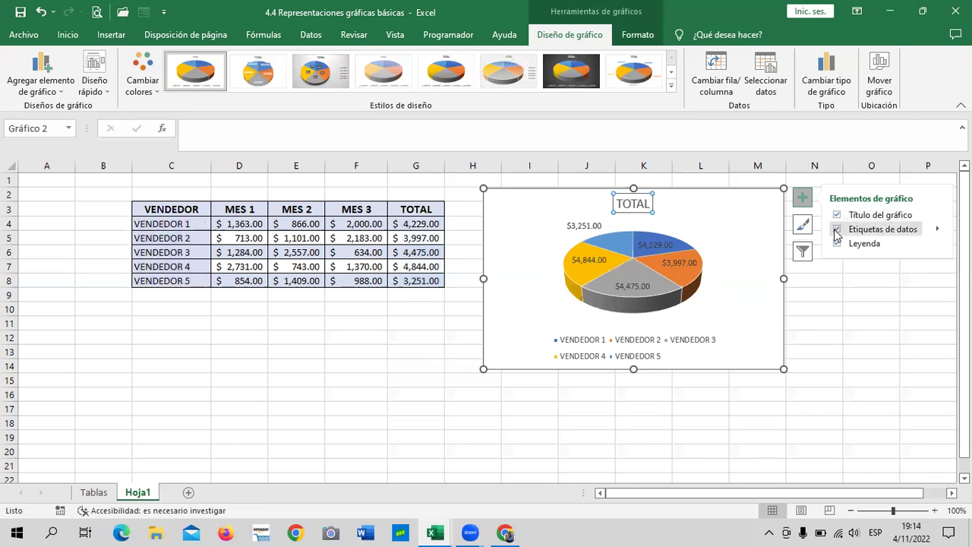
left_click(837, 229)
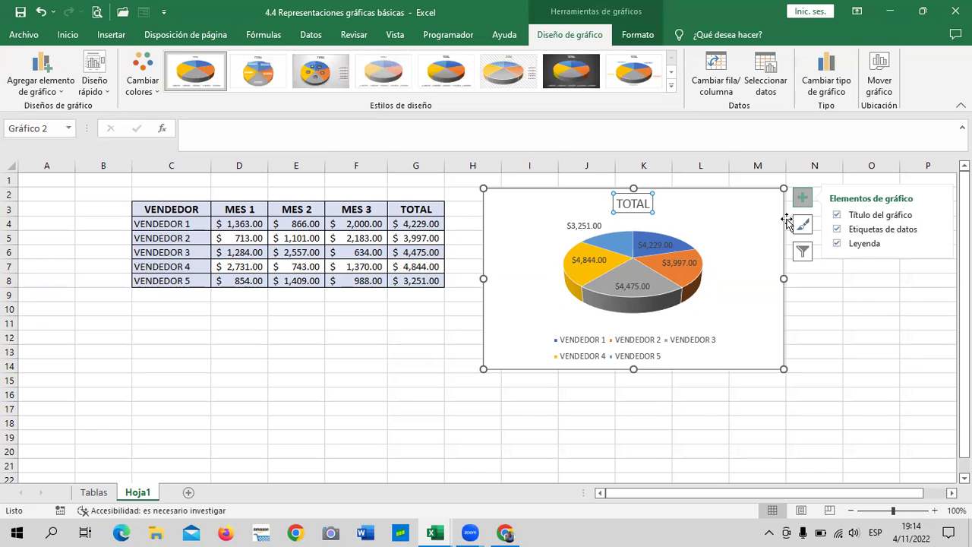
Keep the legend visible and position it at the bottom (Inferior).
left_click(838, 244)
left_click(838, 244)
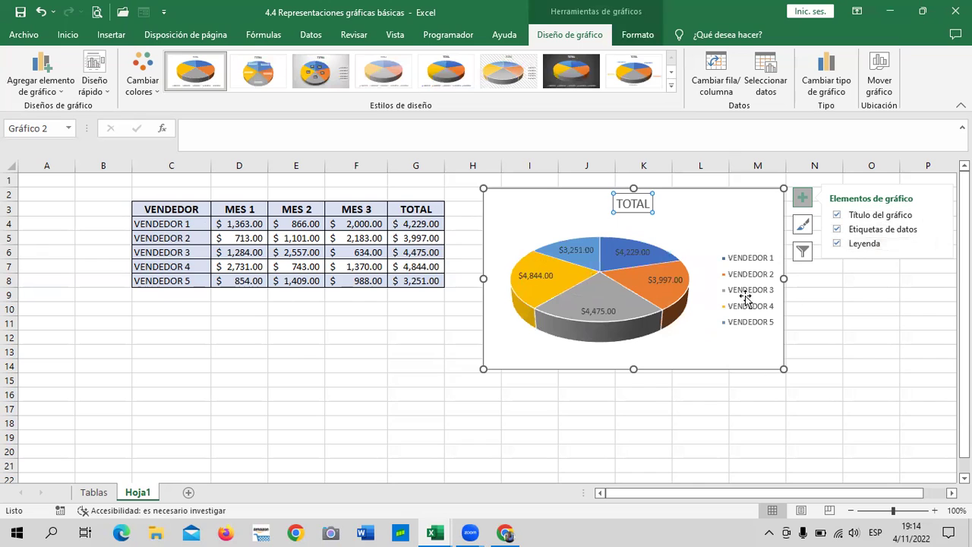
left_click(838, 244)
left_click(839, 244)
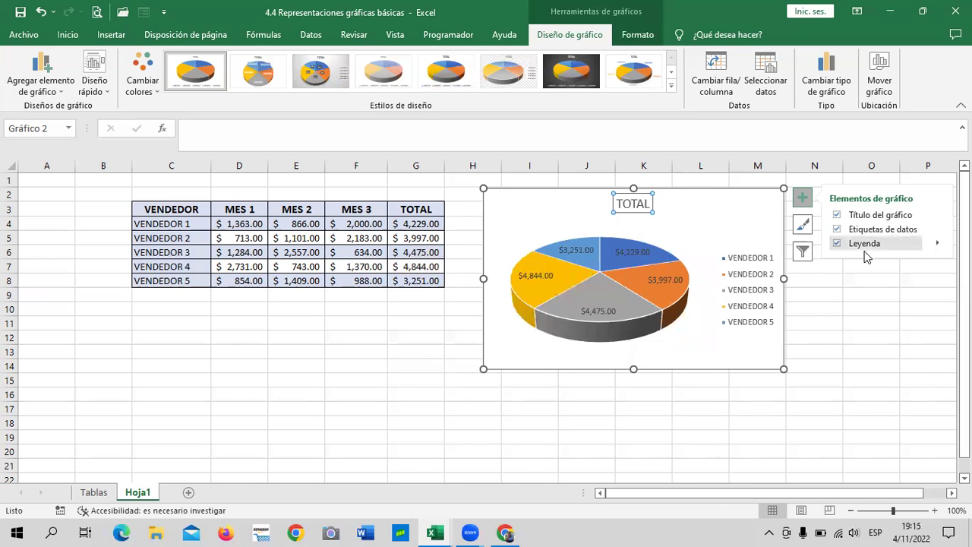
left_click(930, 240)
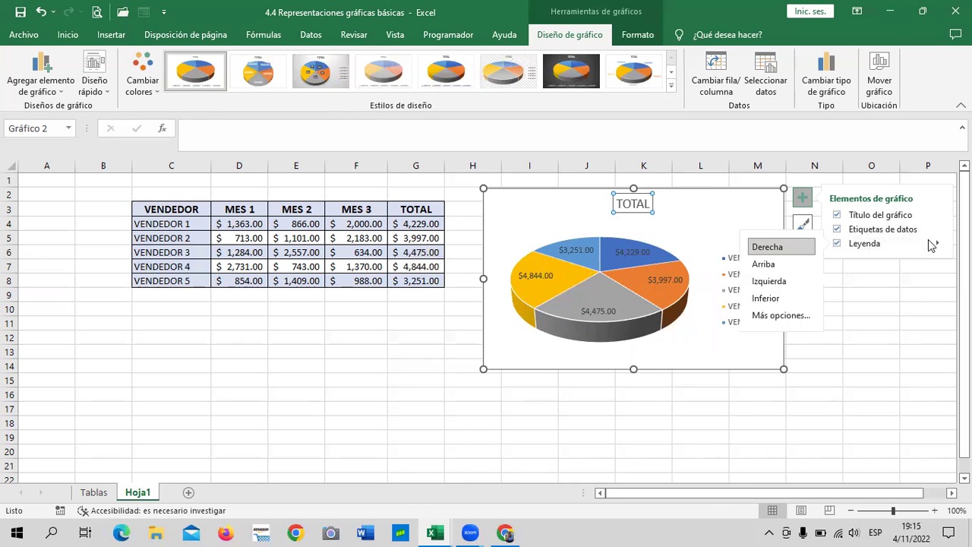
left_click(766, 298)
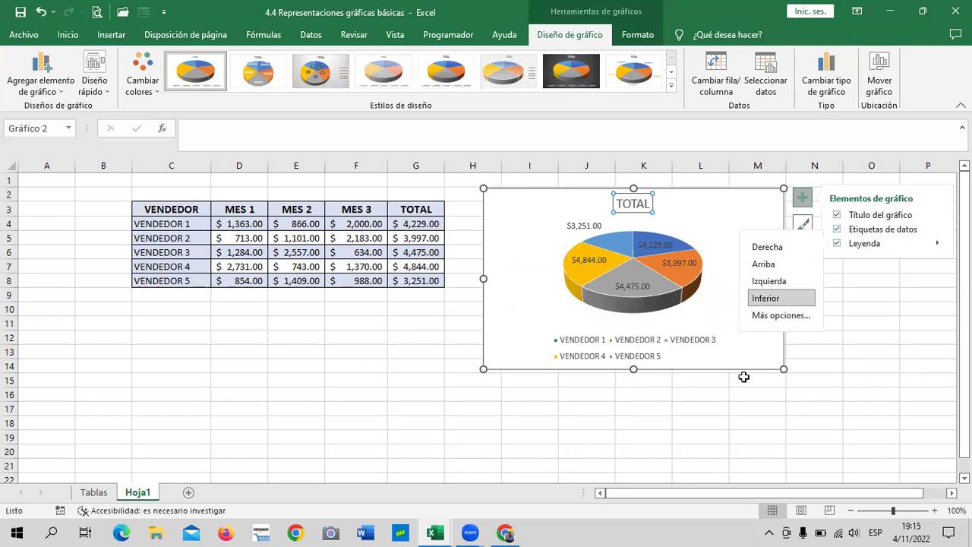
left_click(736, 435)
Enlarge the TOTAL chart down and right, then show its series and category filter.
left_click(756, 354)
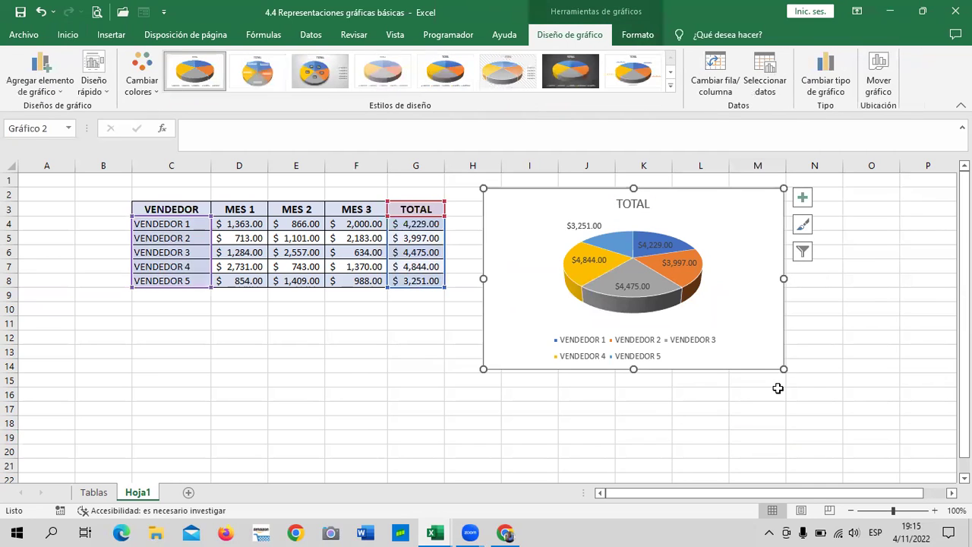
left_click_drag(785, 370, 835, 408)
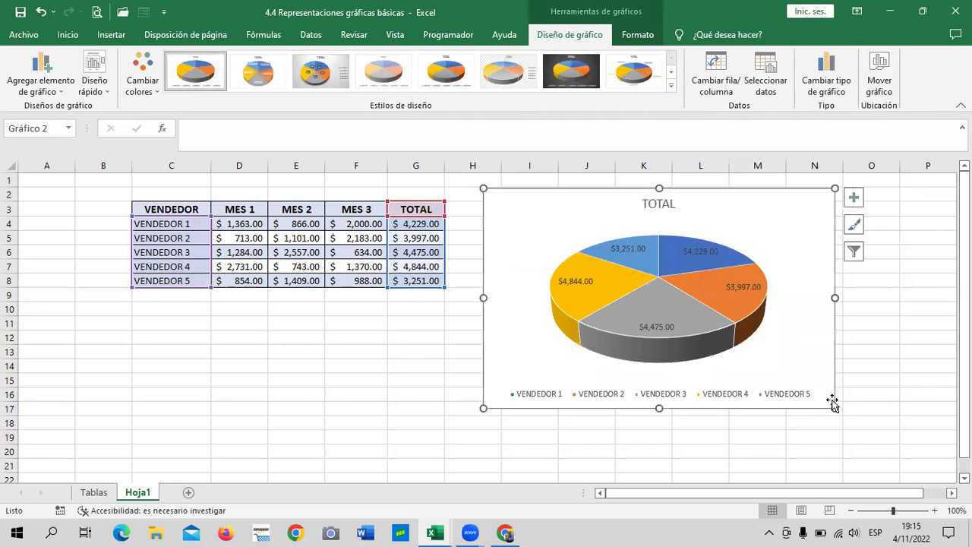
left_click(765, 257)
left_click(655, 200)
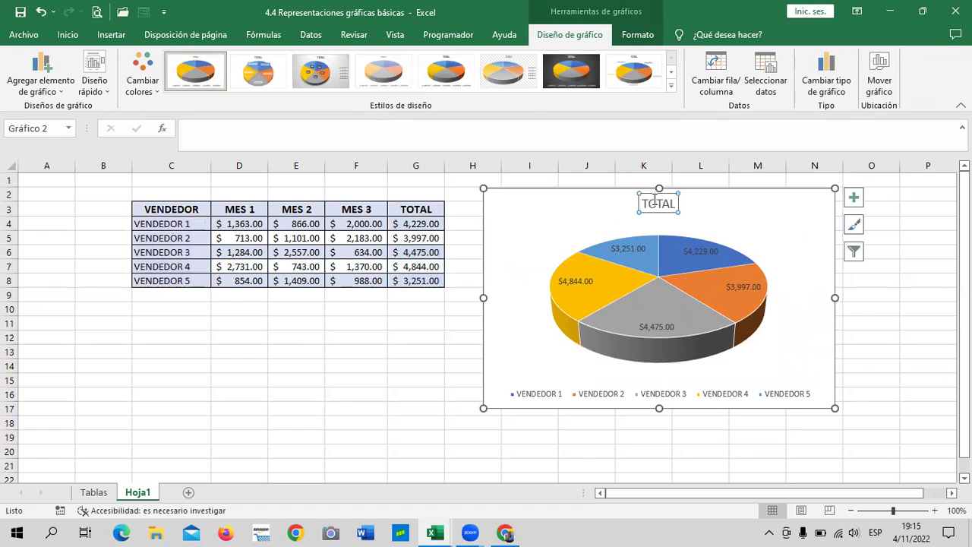
left_click(770, 230)
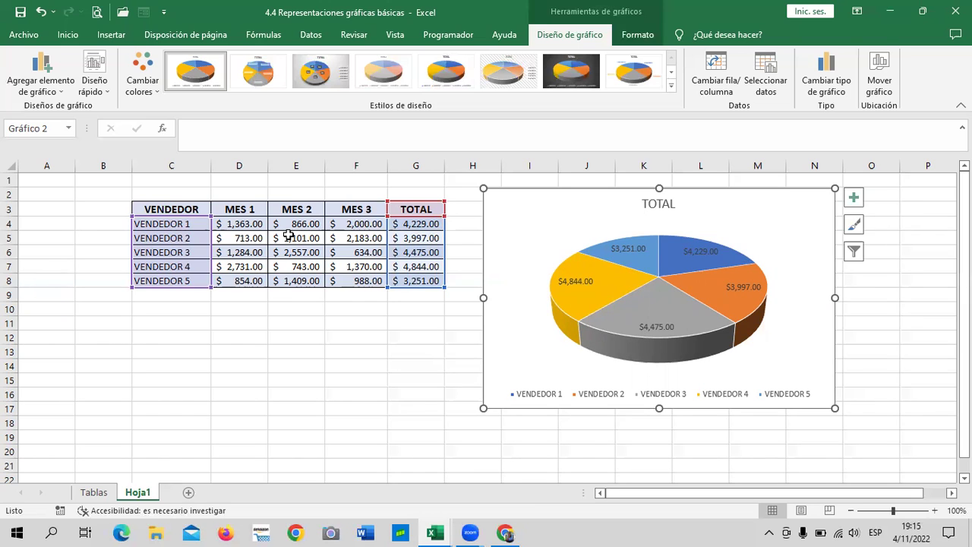
left_click(855, 254)
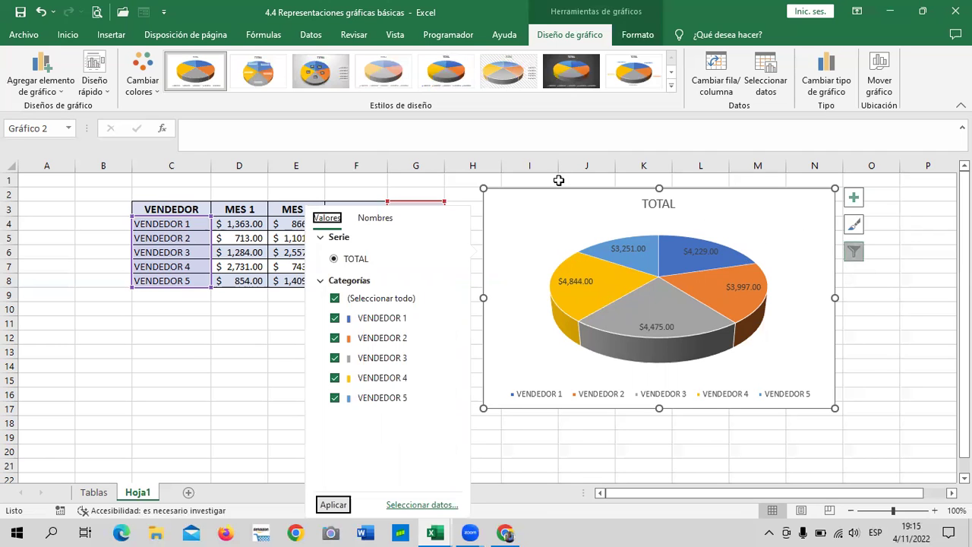
left_click(881, 317)
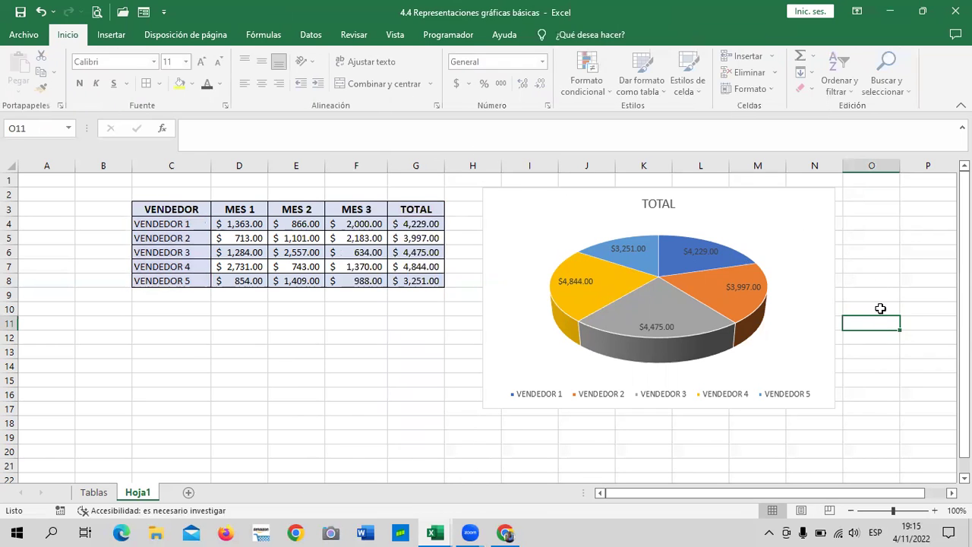
left_click(781, 237)
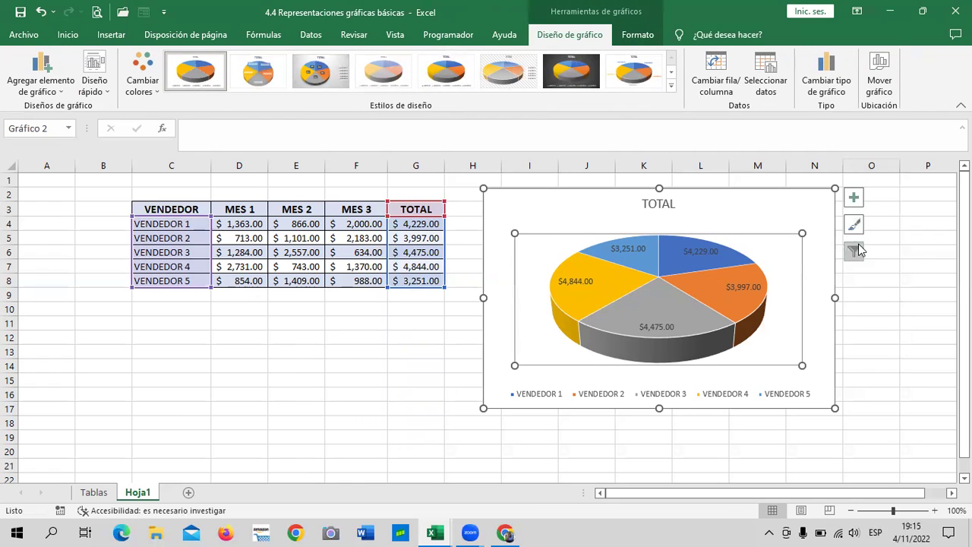
left_click(862, 337)
left_click(803, 223)
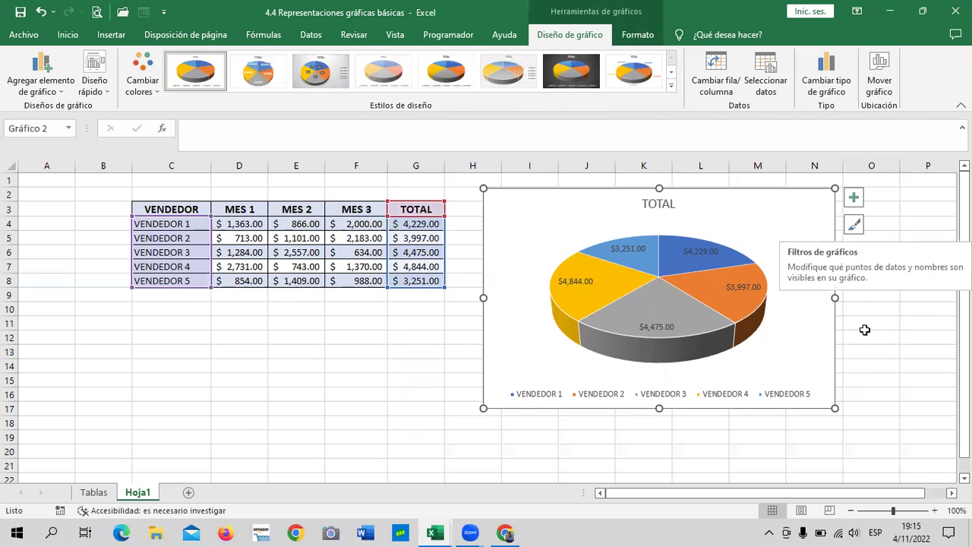
left_click(854, 251)
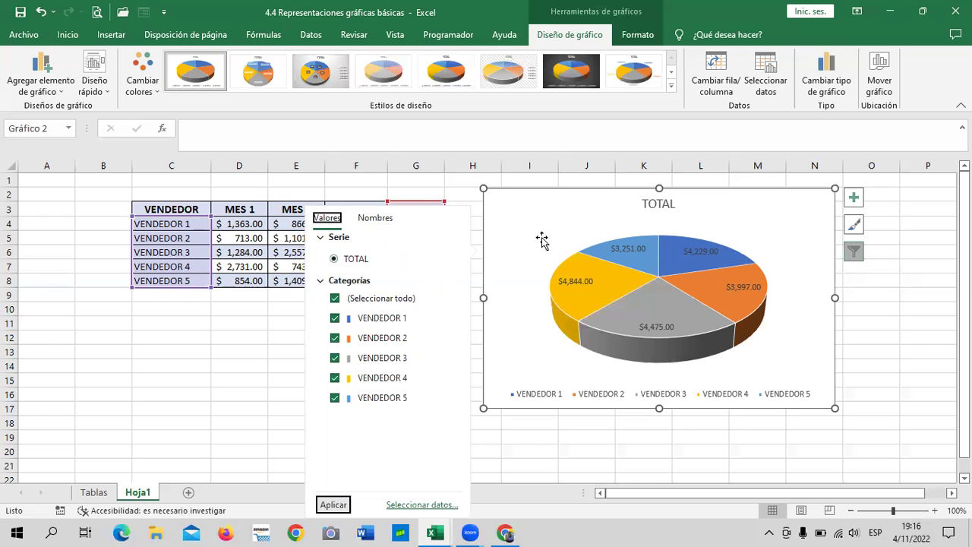
left_click(900, 314)
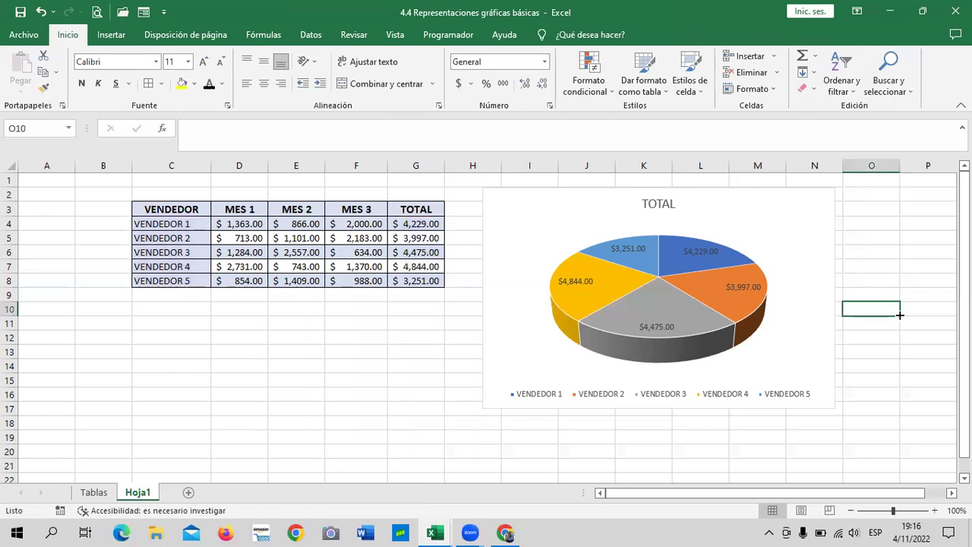
left_click(776, 231)
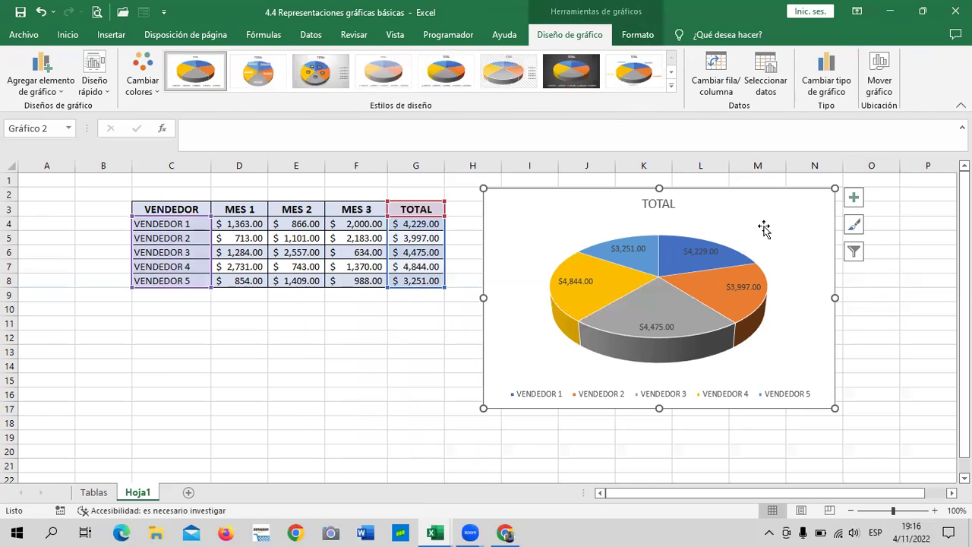
left_click(856, 254)
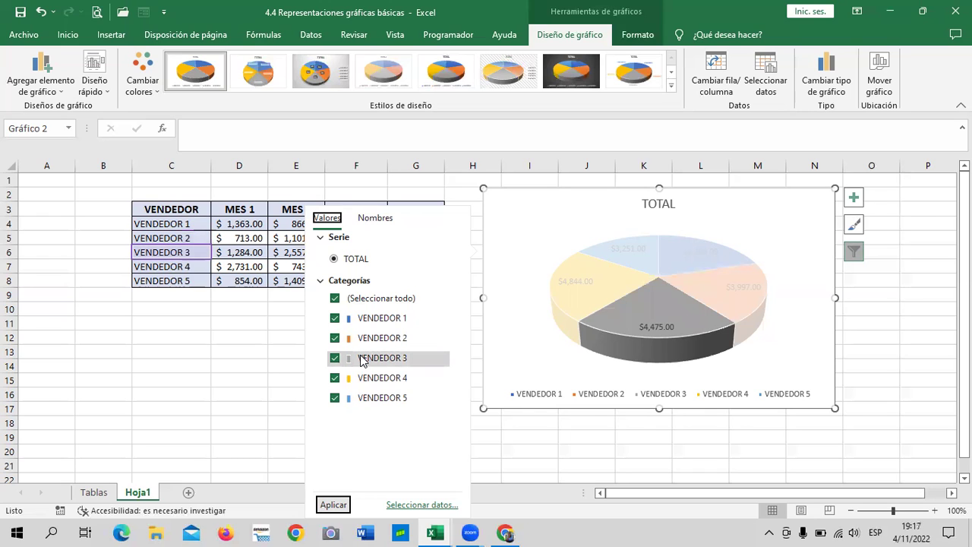
left_click(365, 403)
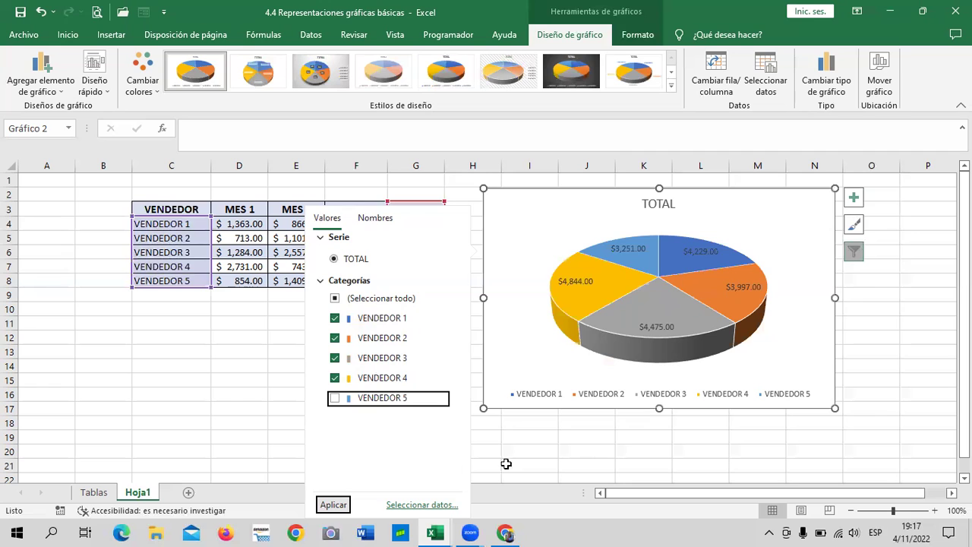
left_click(892, 331)
left_click(802, 210)
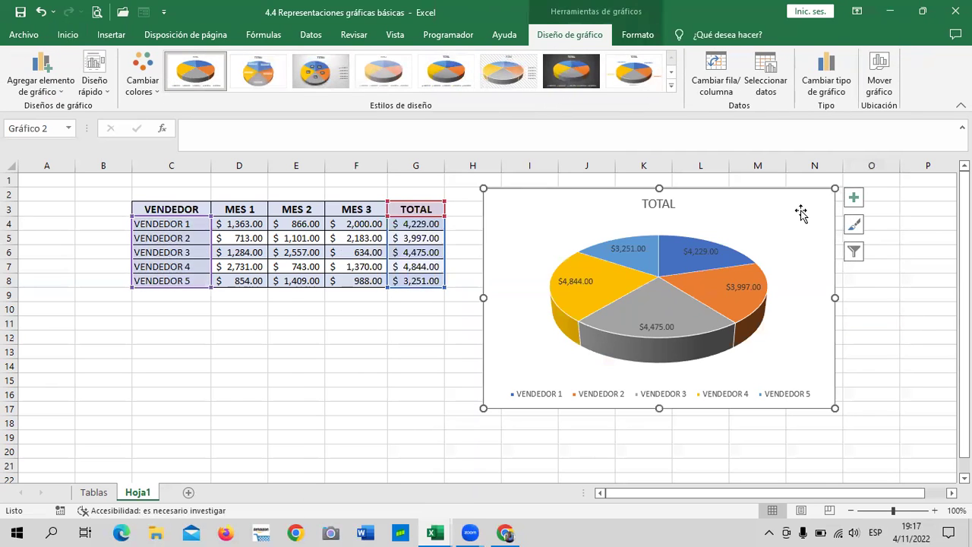
Delete the TOTAL pie chart and select the vendor table C3:G8.
key("Delete")
left_click(531, 286)
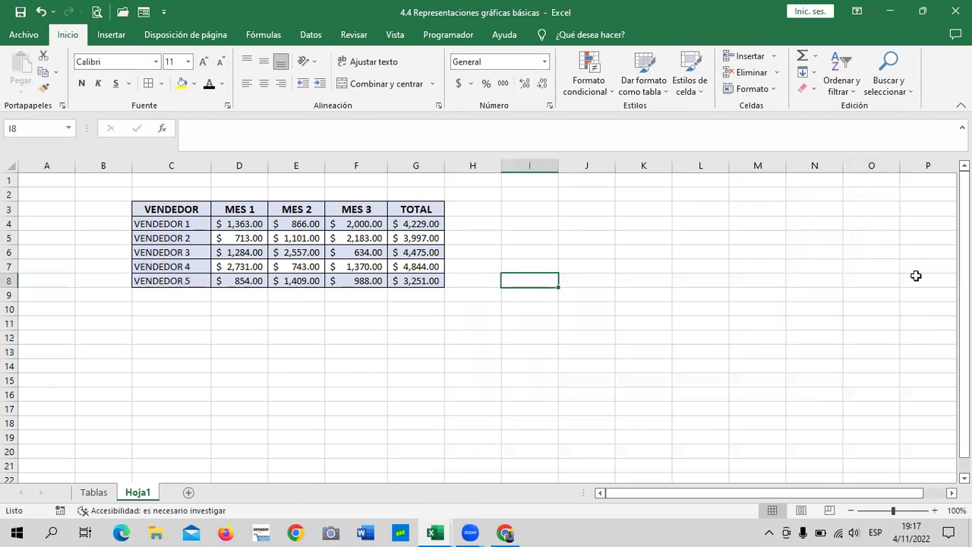
left_click_drag(190, 213, 427, 282)
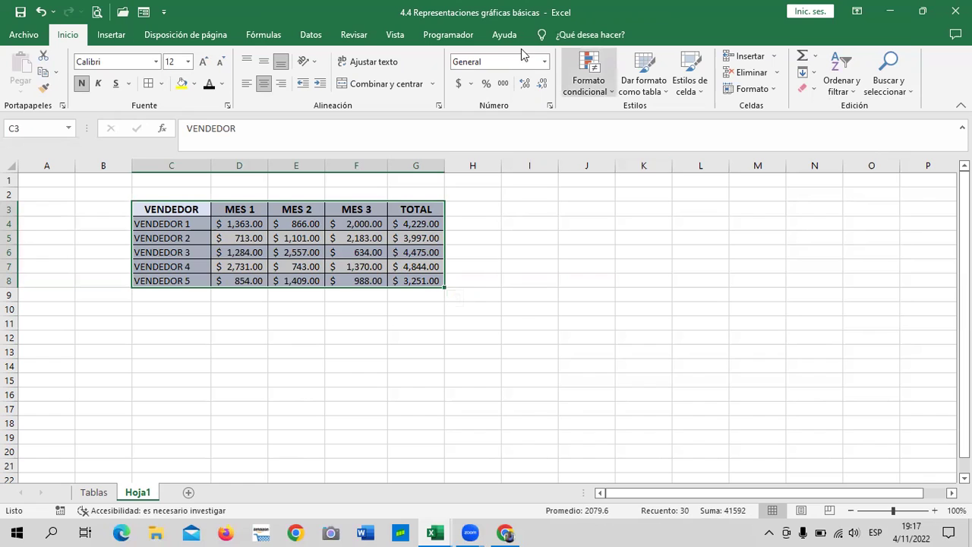
Insert a Circular 3D chart right of the table, add data labels and enlarge it.
left_click(118, 40)
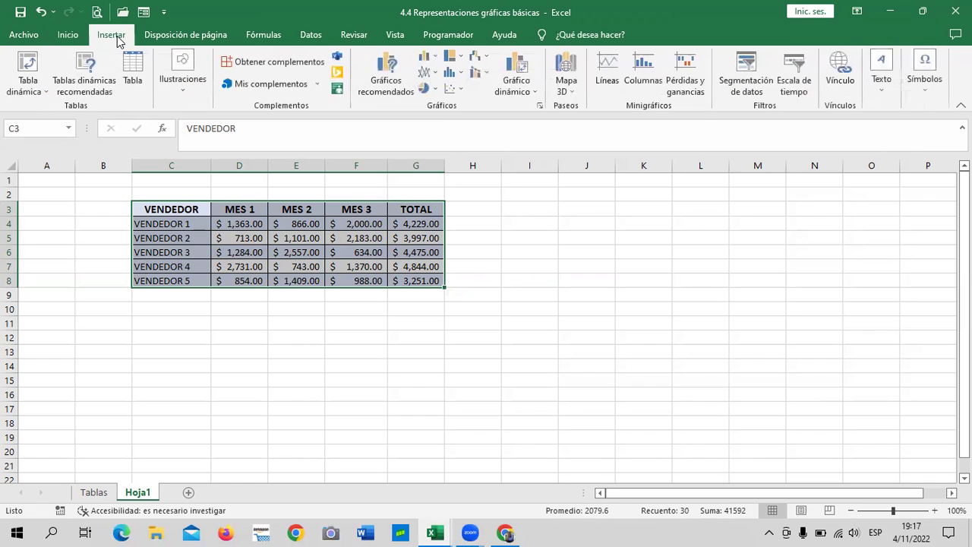
left_click(425, 89)
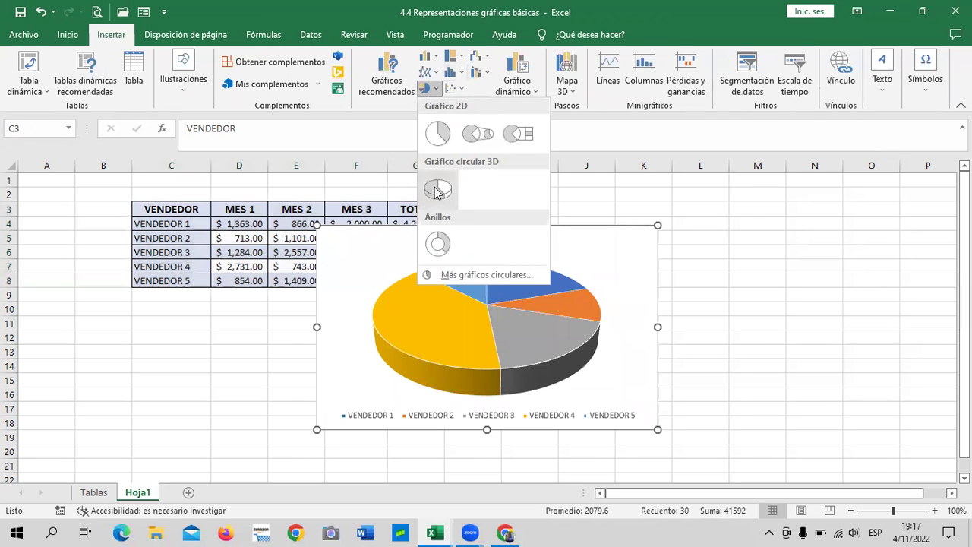
left_click(434, 196)
mouse_move(603, 264)
left_mouse_down()
mouse_move(740, 202)
mouse_move(740, 223)
left_mouse_up()
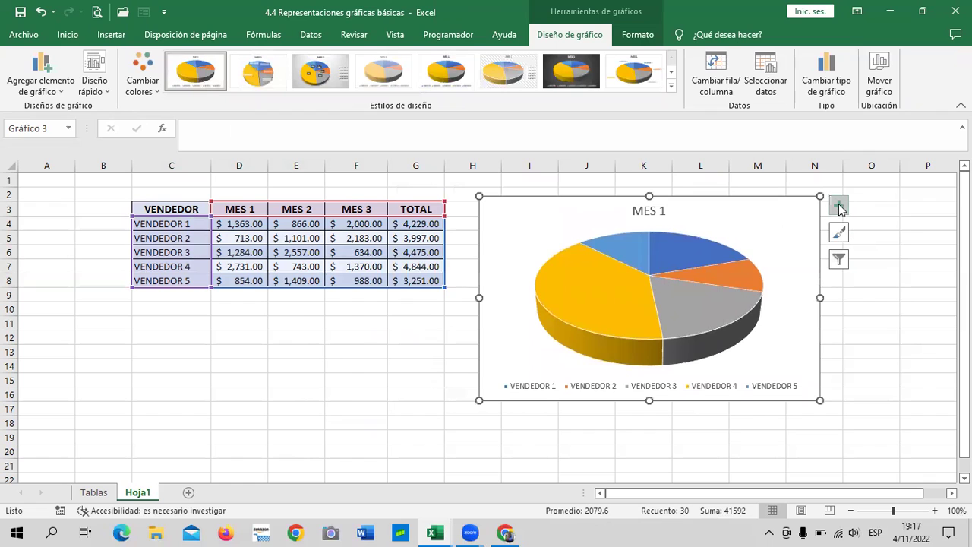
left_click(839, 205)
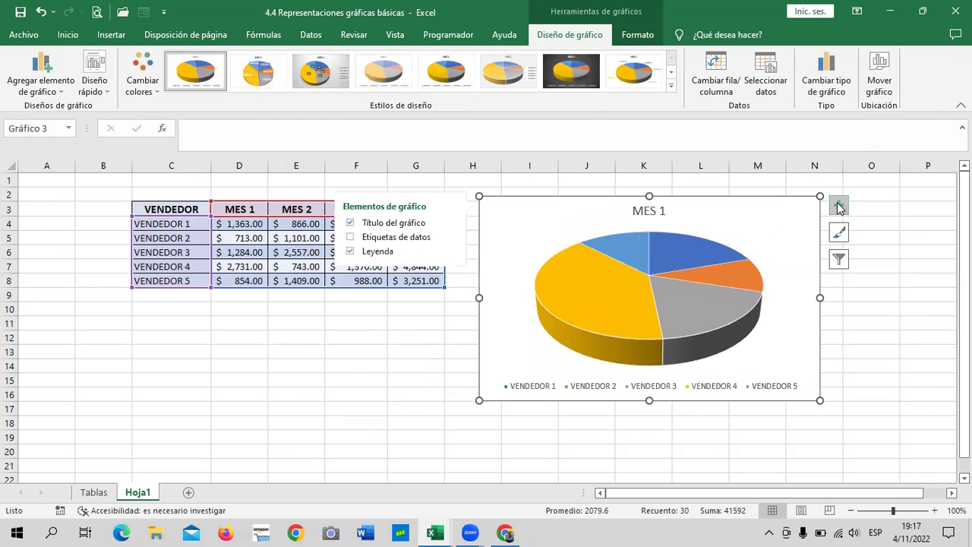
left_click(401, 238)
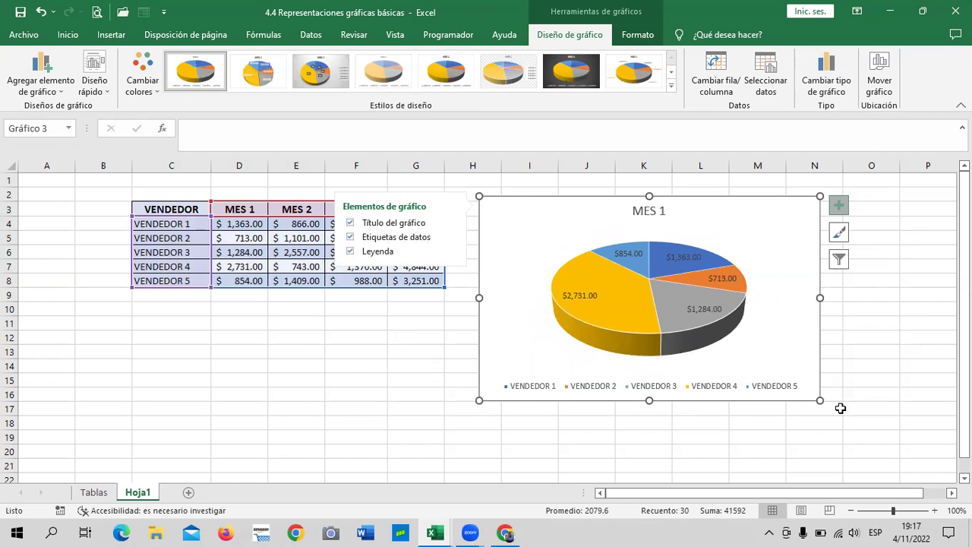
left_click_drag(820, 401, 857, 419)
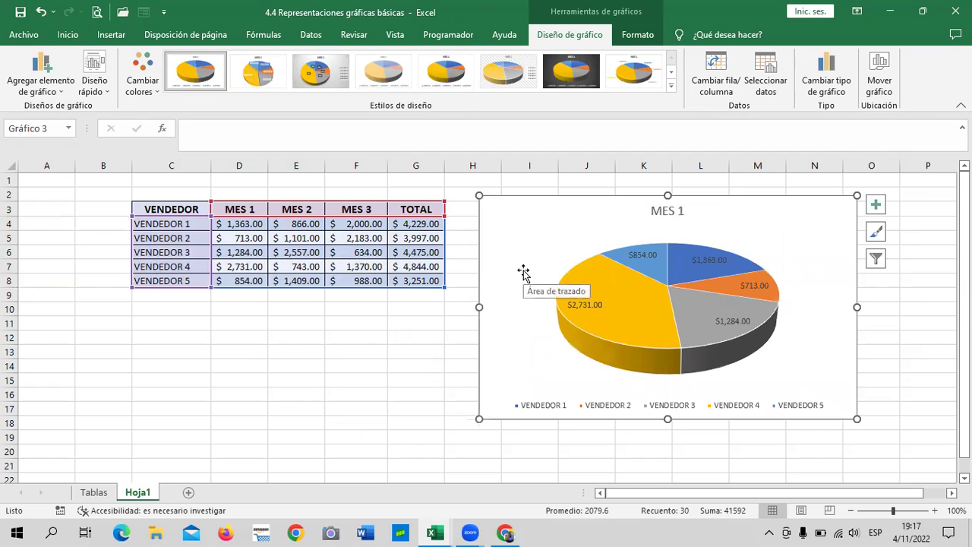
left_click(912, 335)
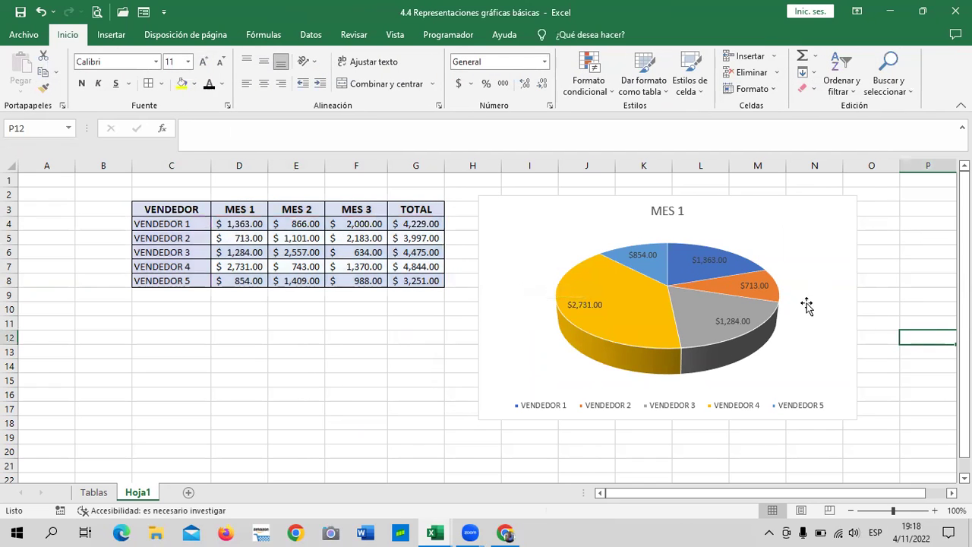
Switch the chart's plotted series to MES 2 through the chart filter.
left_click(682, 212)
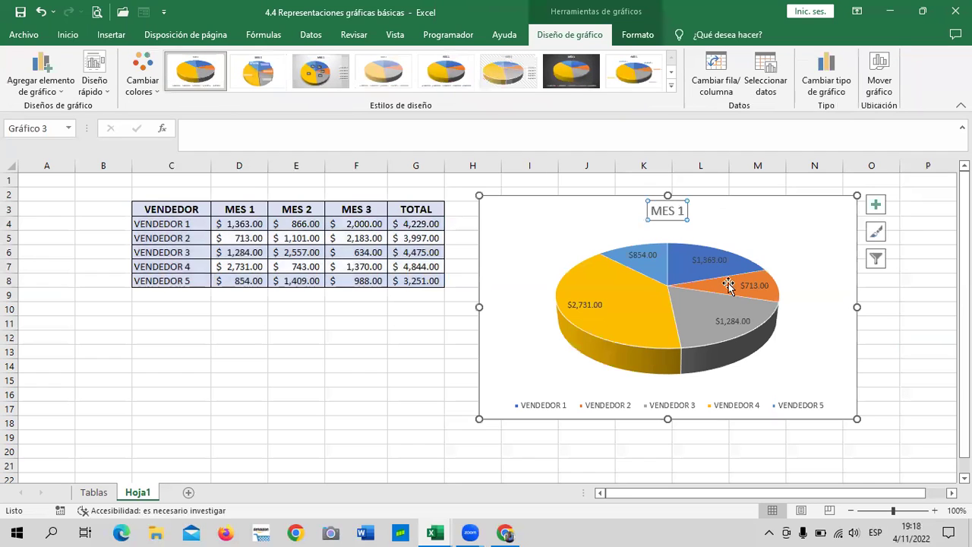
left_click(878, 260)
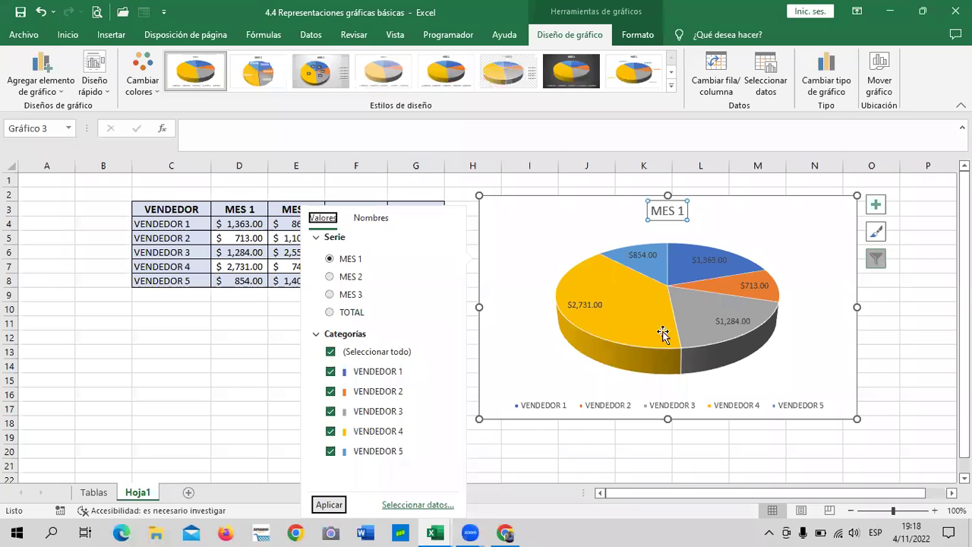
left_click(331, 277)
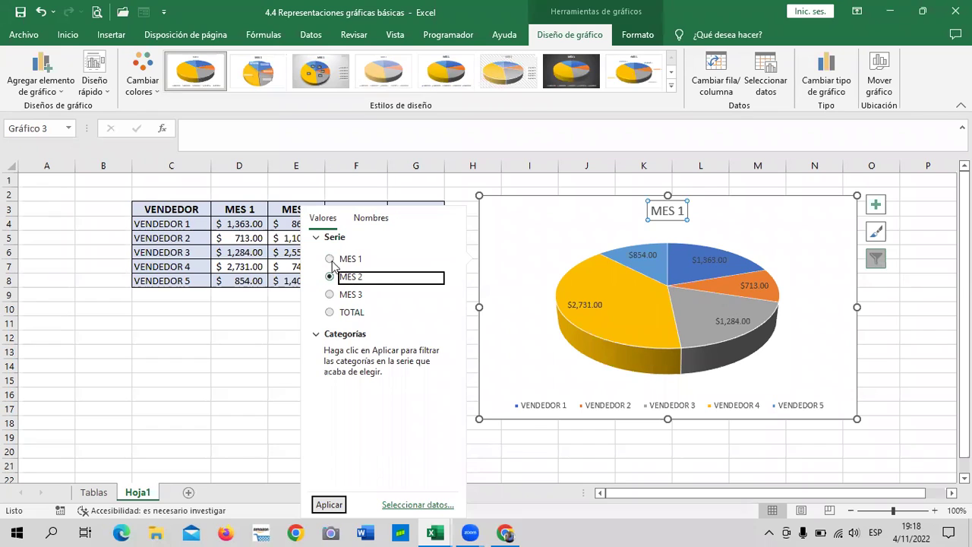
left_click(330, 506)
left_click(586, 466)
Switch the chart's plotted series to TOTAL through the chart filter.
left_click(751, 220)
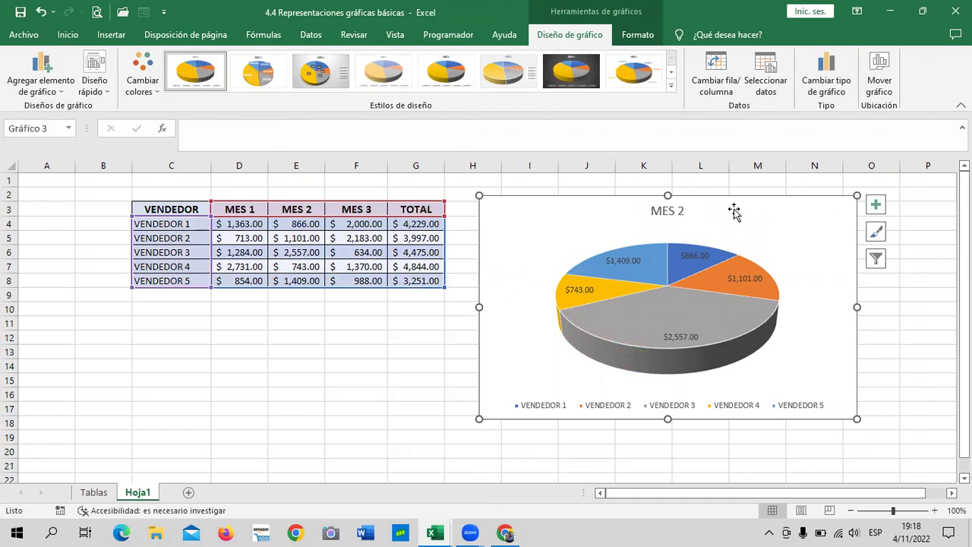
left_click(878, 259)
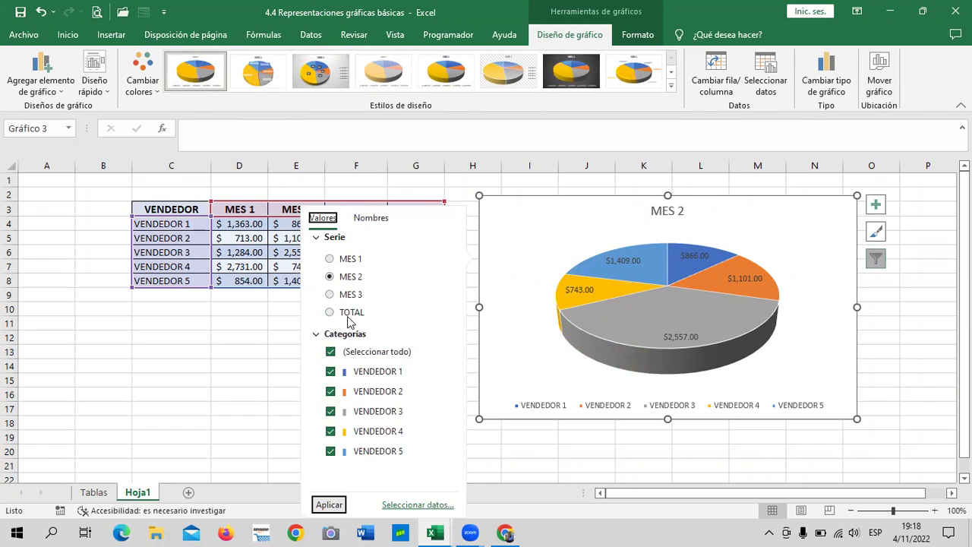
left_click(353, 313)
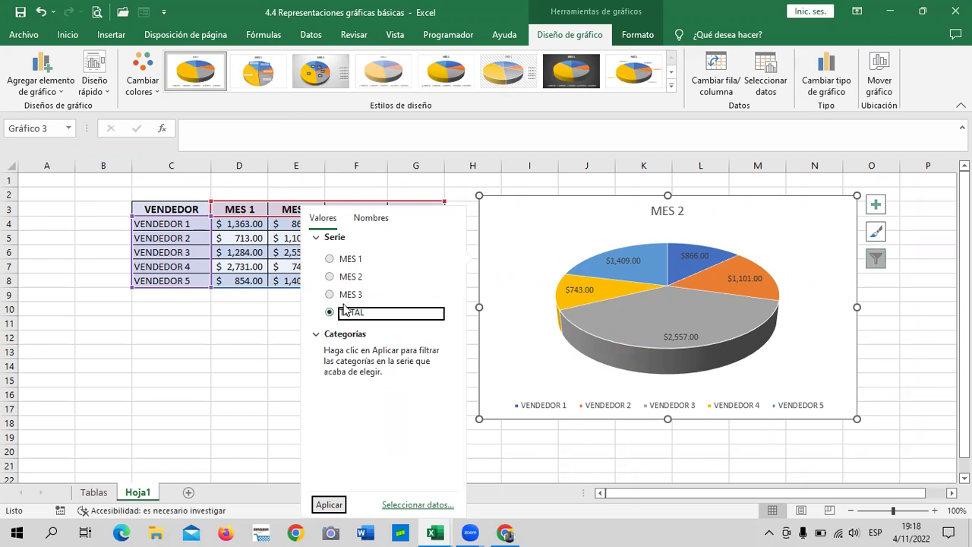
left_click(332, 505)
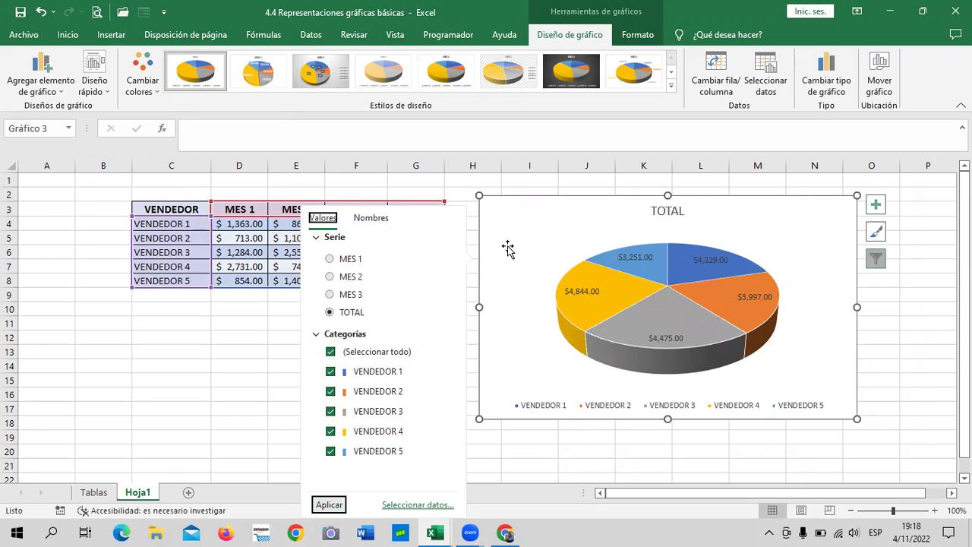
left_click(798, 227)
left_click(909, 308)
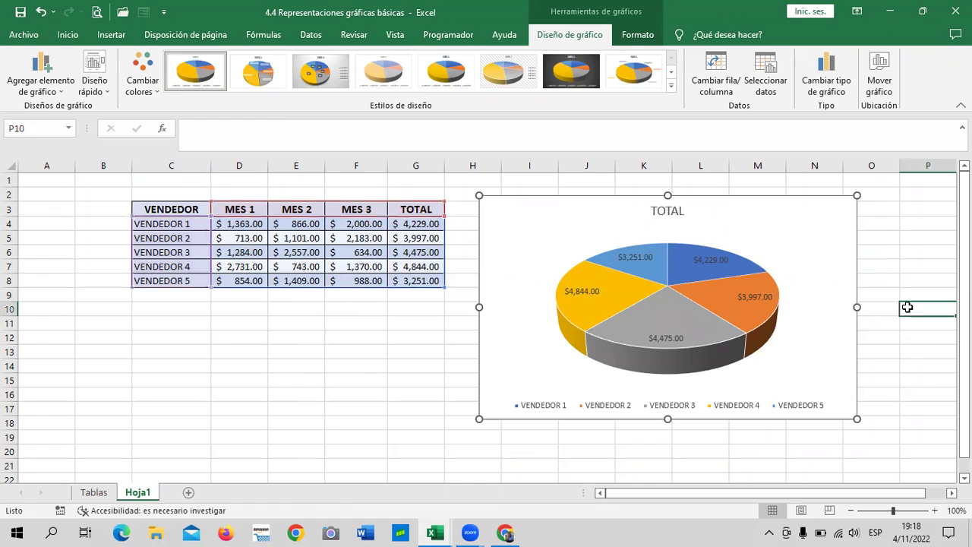
Apply chart style Estilo 7 (dark background, white title) to the TOTAL chart.
left_click(767, 241)
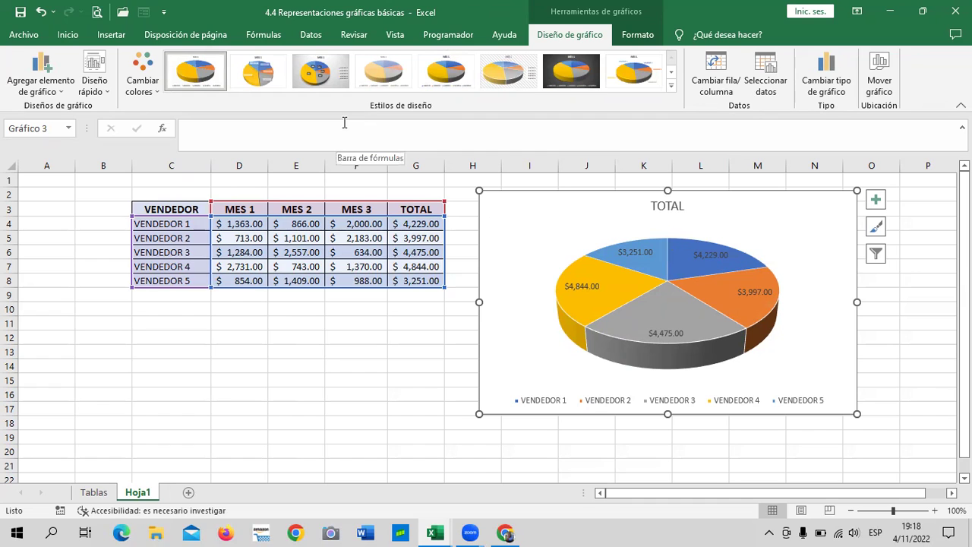
left_click(876, 253)
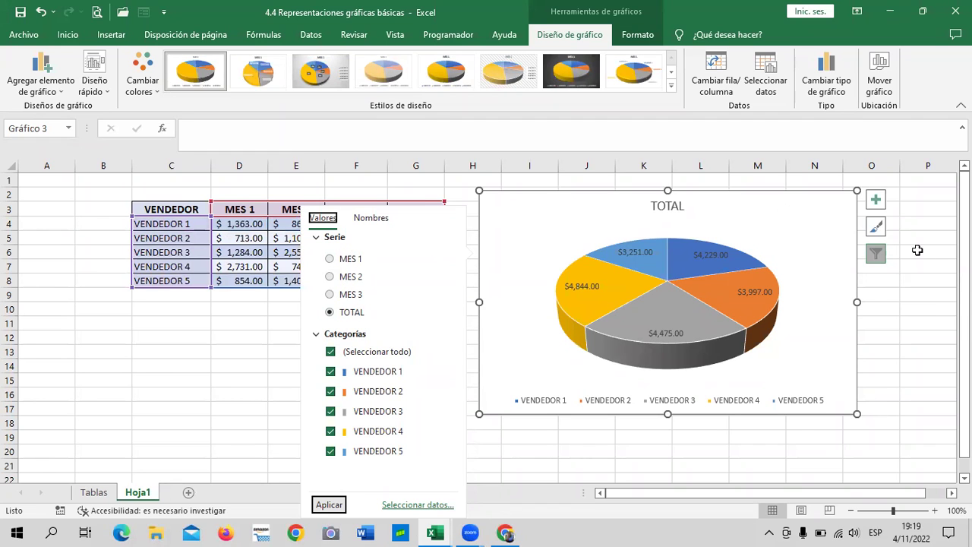
left_click(897, 322)
left_click(803, 221)
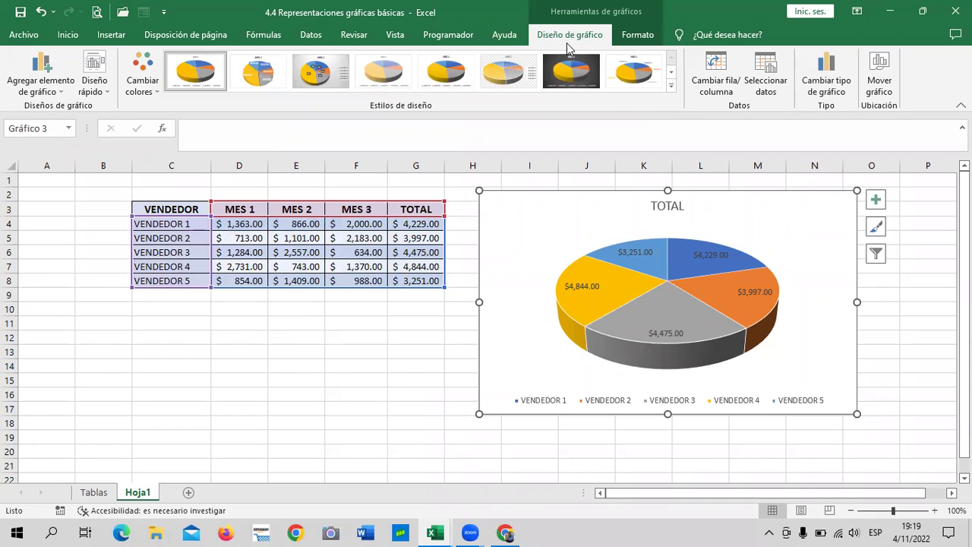
left_click(642, 41)
left_click(575, 34)
left_click(574, 76)
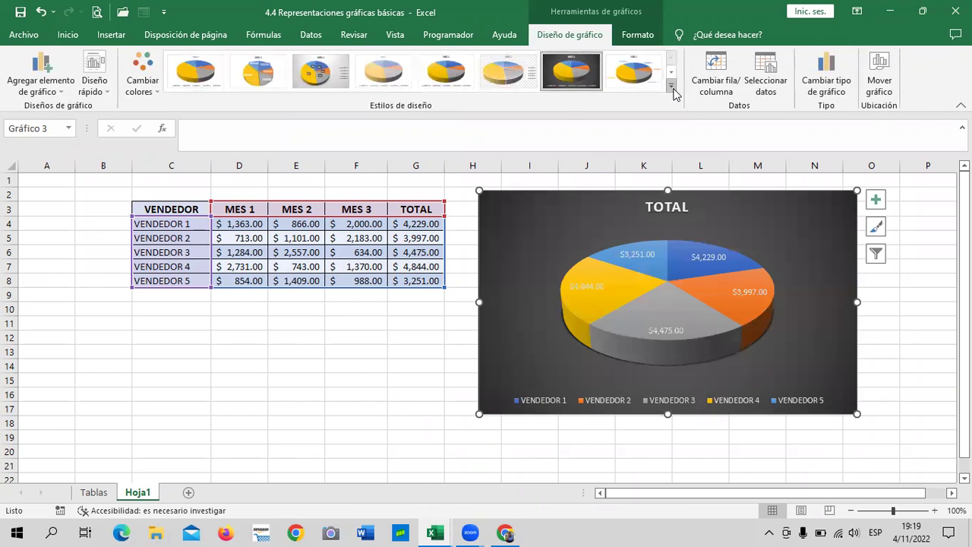
left_click(670, 85)
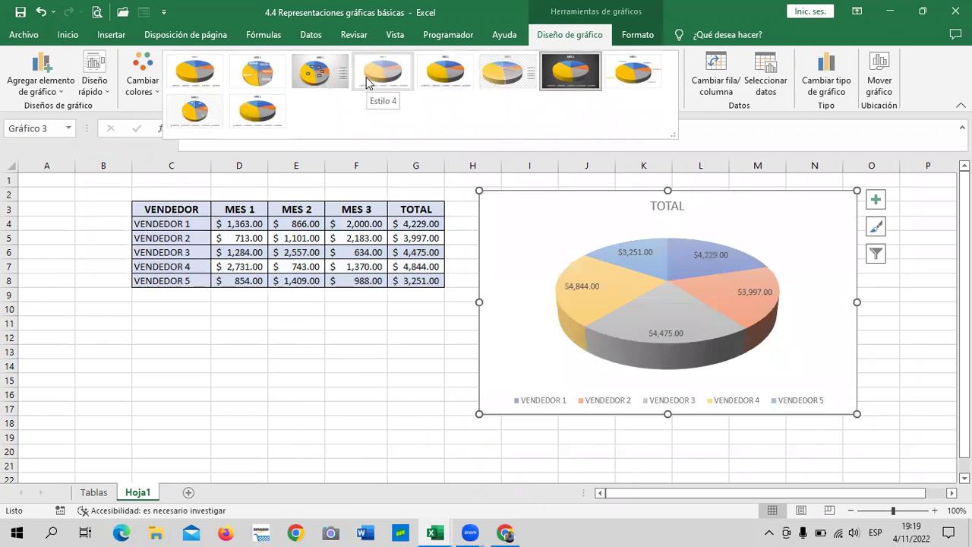
left_click(571, 75)
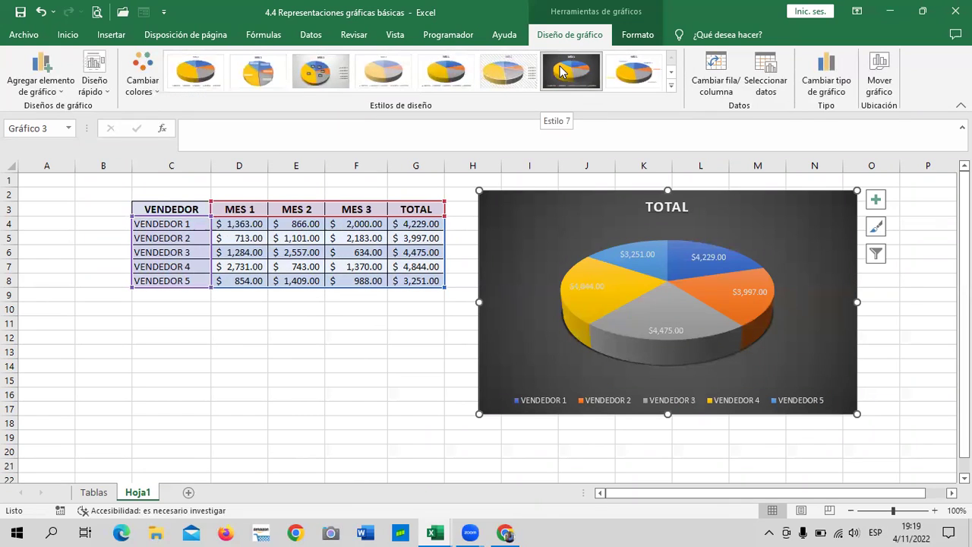
left_click(144, 82)
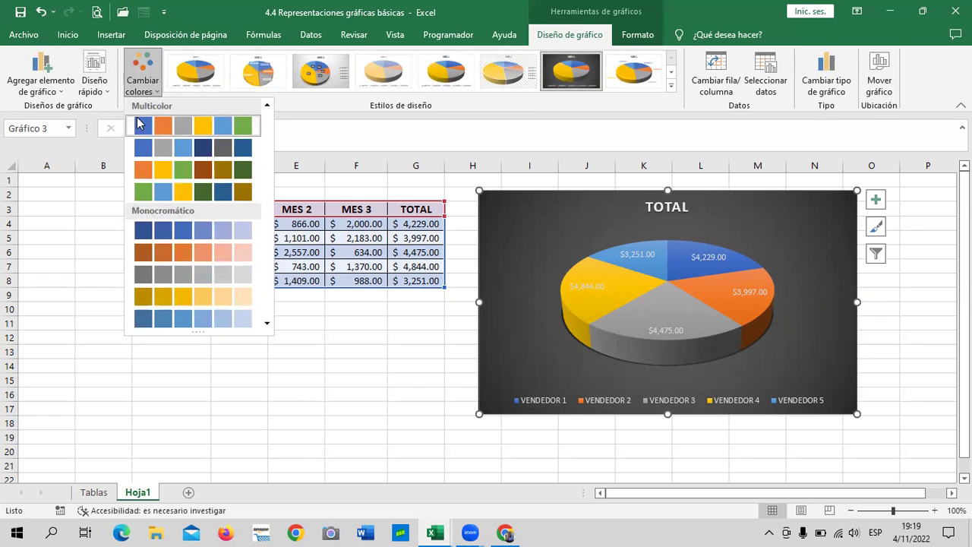
Recolour the TOTAL slices with the blue Monocromático palette and browse other palettes.
left_click(185, 229)
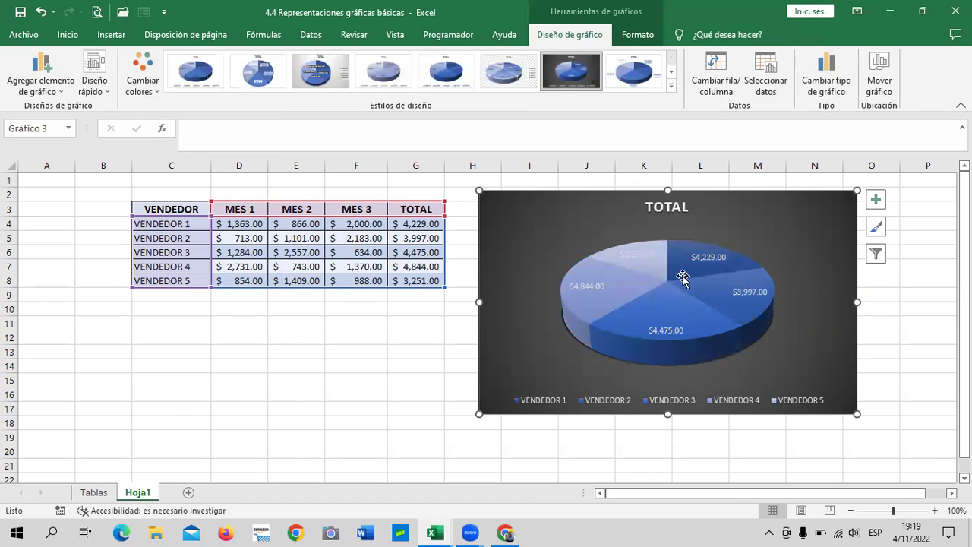
left_click(156, 85)
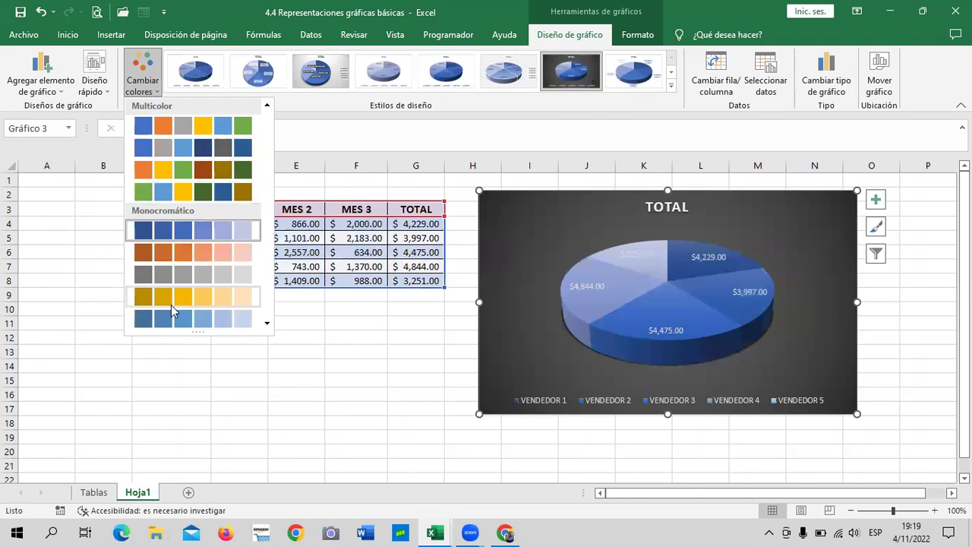
left_click(267, 325)
left_click(267, 324)
left_click(267, 325)
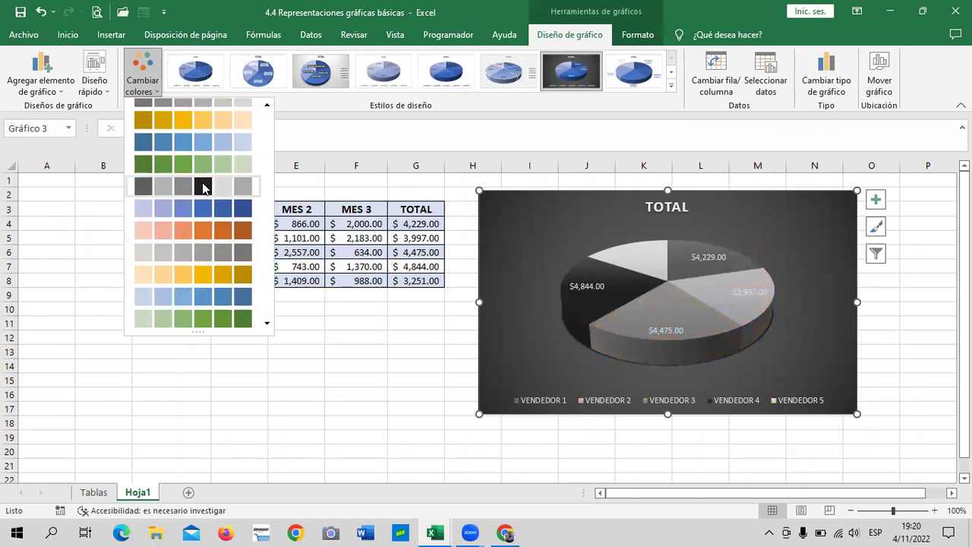
Open the Diseño rápido gallery to preview layouts like Diseño 1 on the TOTAL chart.
left_click(110, 91)
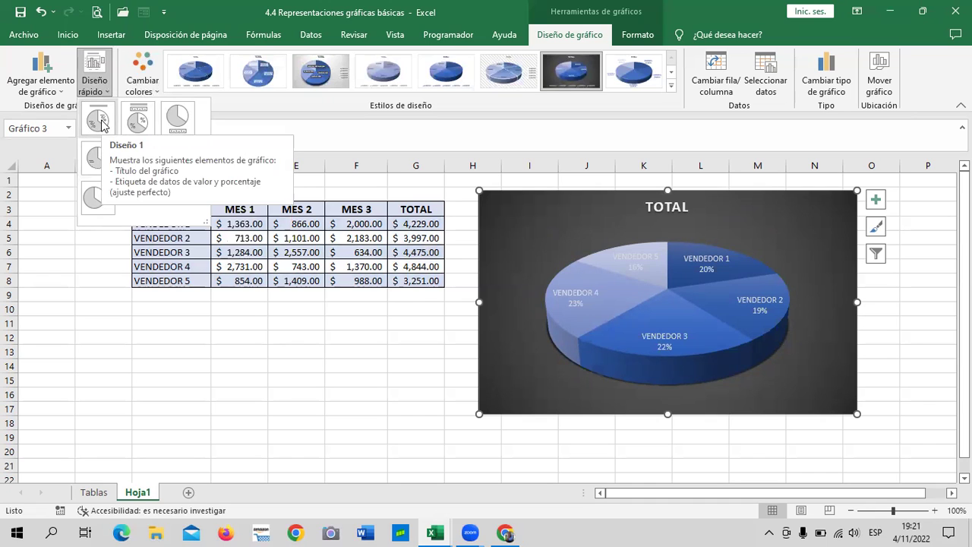
Apply quick layout Diseño 1 and switch the slices to Paleta de colores 1.
left_click(102, 124)
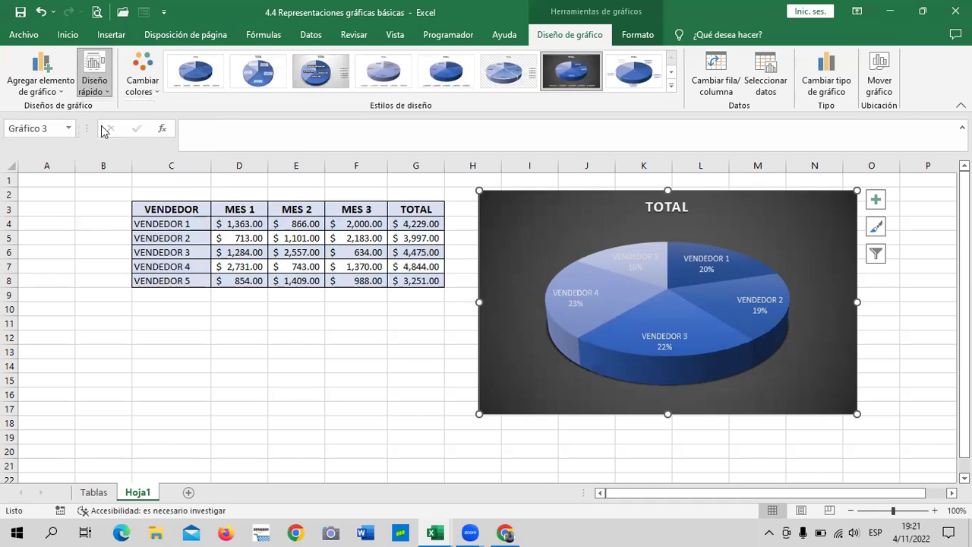
left_click(157, 94)
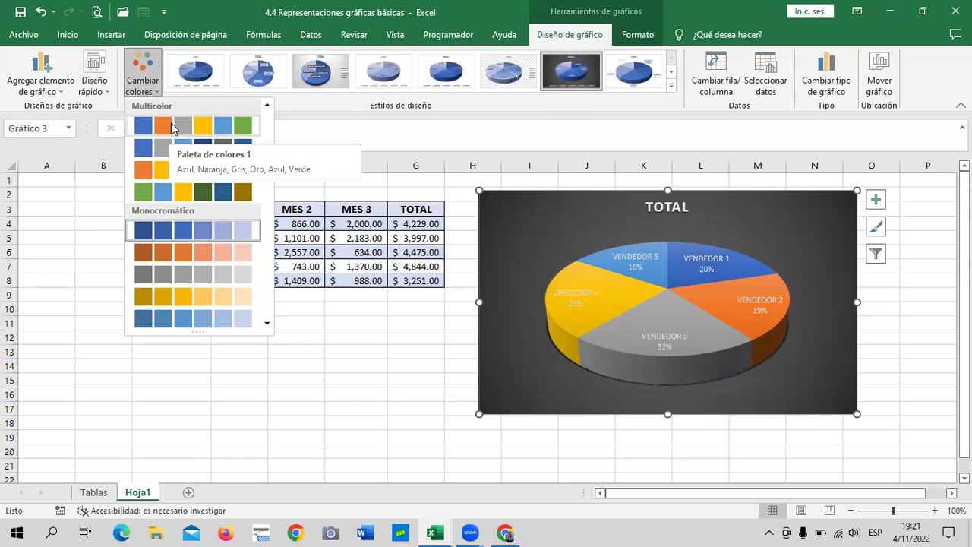
left_click(164, 128)
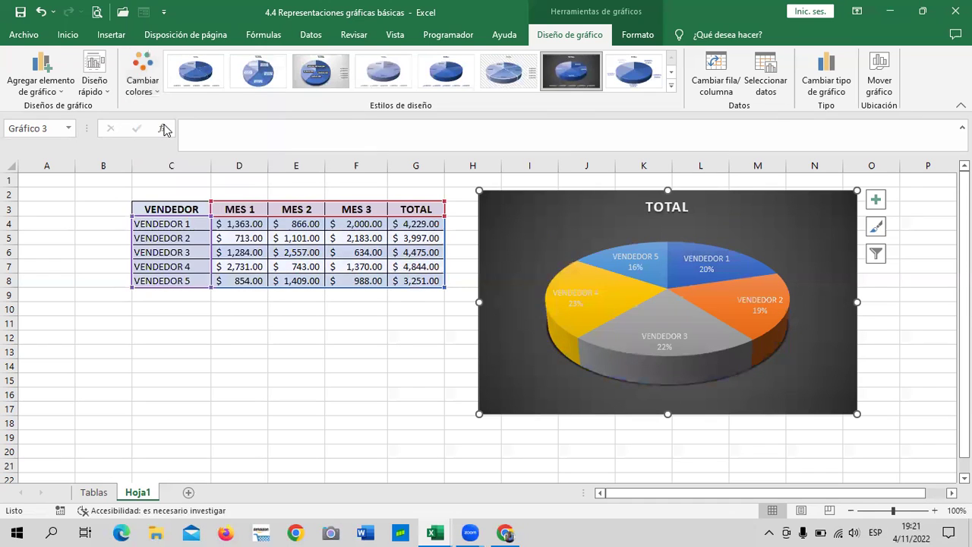
Enlarge the TOTAL chart from its corner and select its data labels.
left_click(521, 389)
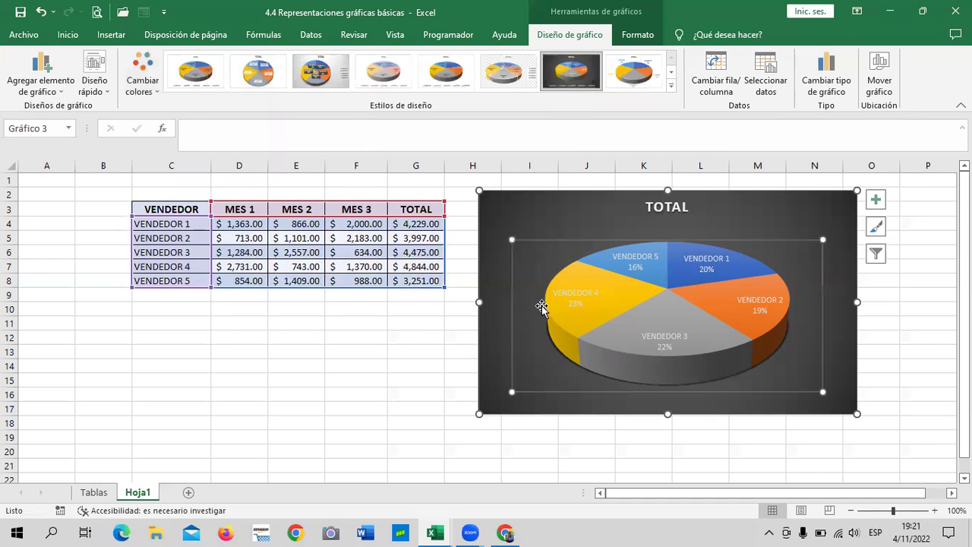
left_click_drag(857, 415, 894, 442)
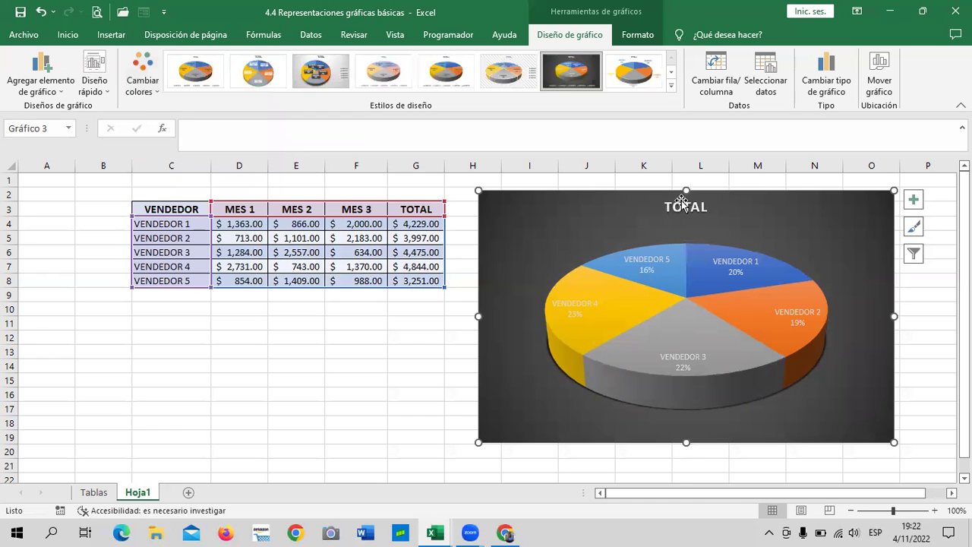
left_click(647, 337)
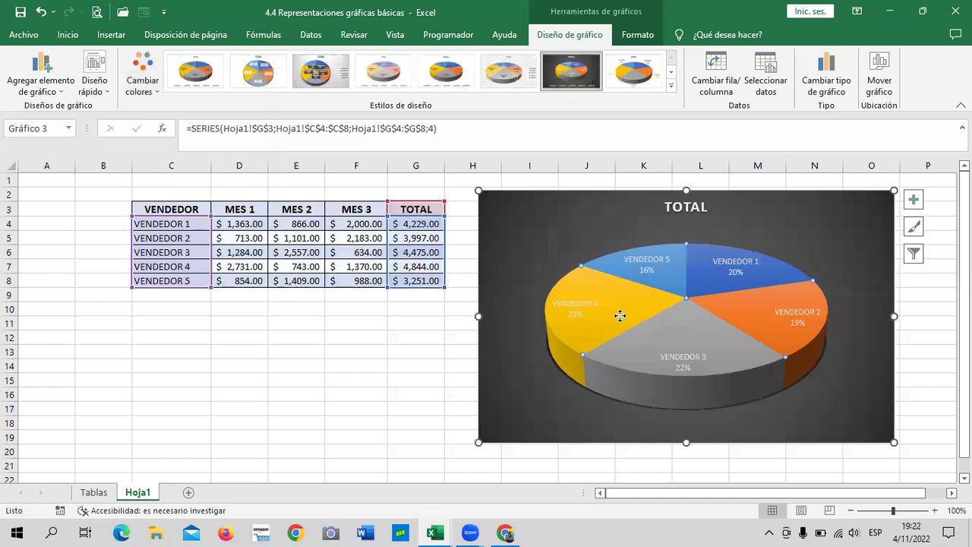
left_click(715, 273)
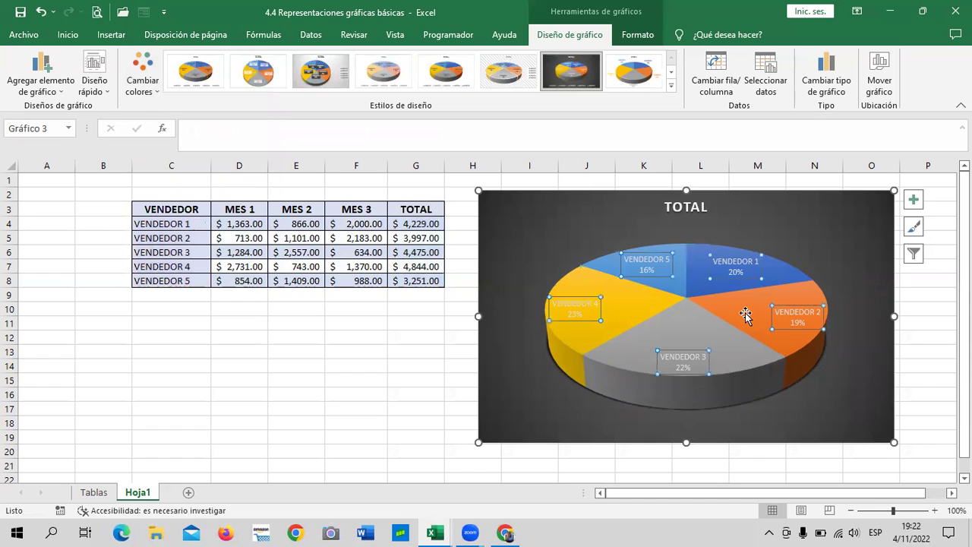
mouse_move(790, 327)
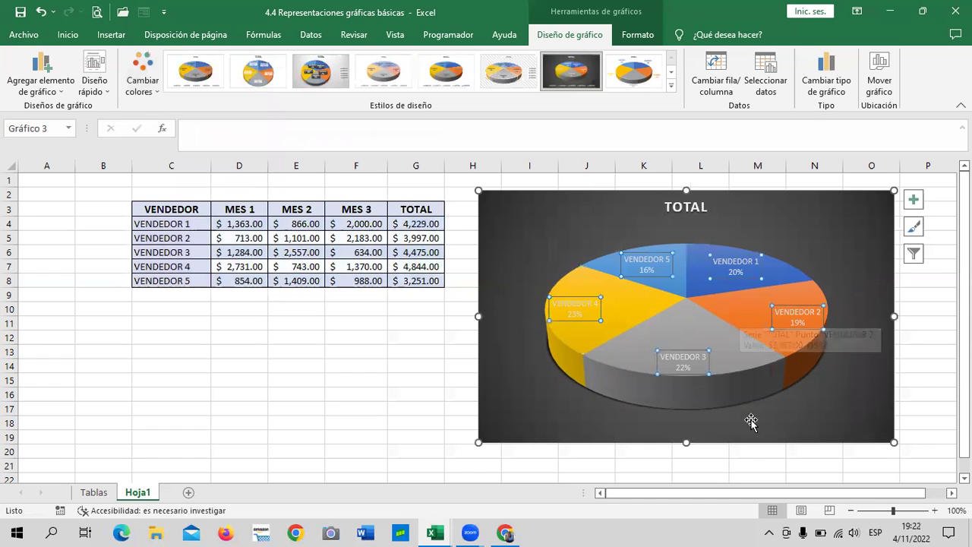
Select the TOTAL pie's data labels and bring up the full WordArt style gallery.
left_click(782, 407)
left_click(688, 360)
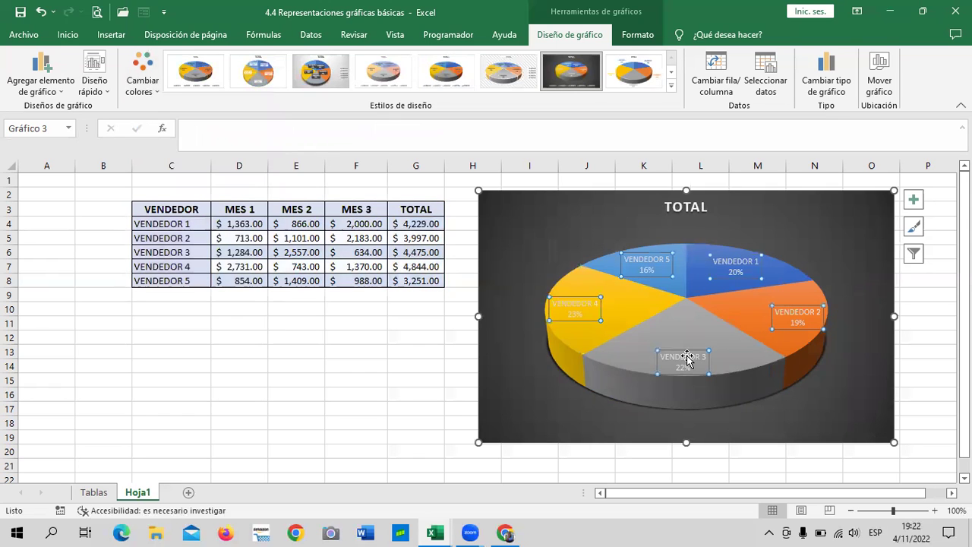
mouse_move(647, 264)
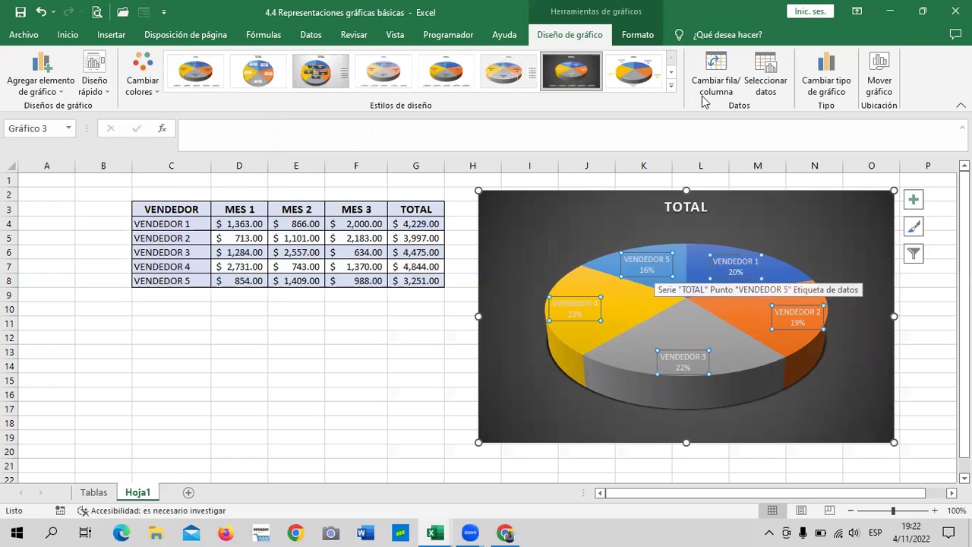
left_click(637, 35)
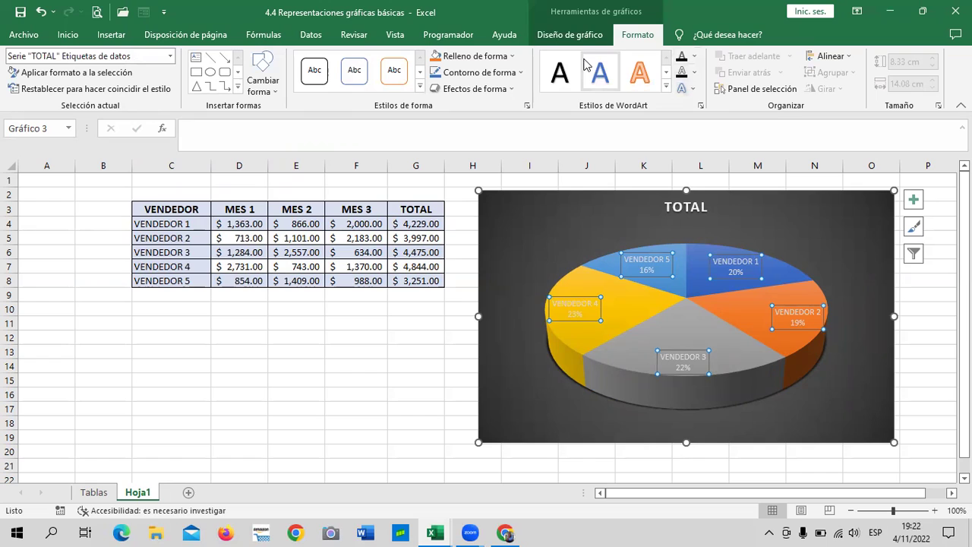
left_click(666, 86)
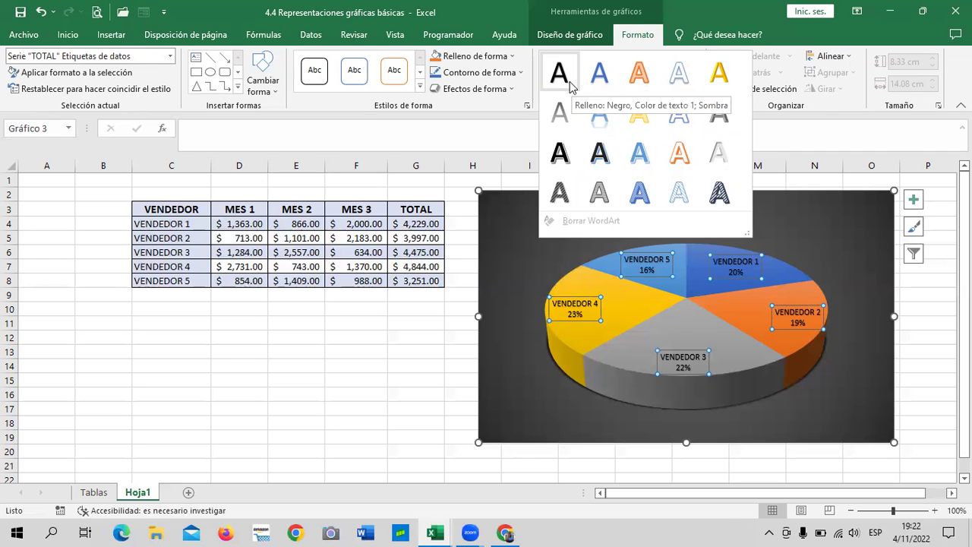
Apply the Relleno: Negro; Sombra WordArt style to the labels, then show the chart area's shape styles.
left_click(570, 82)
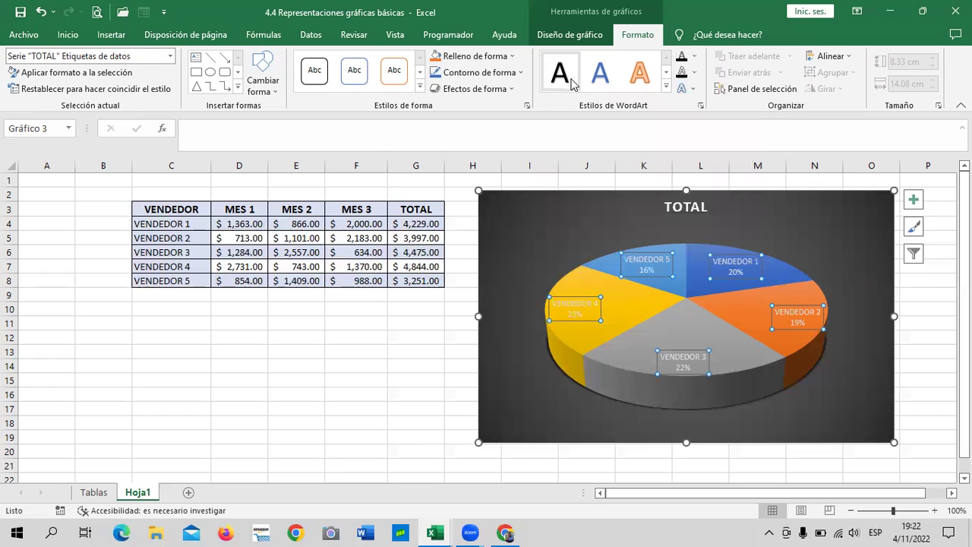
left_click(840, 393)
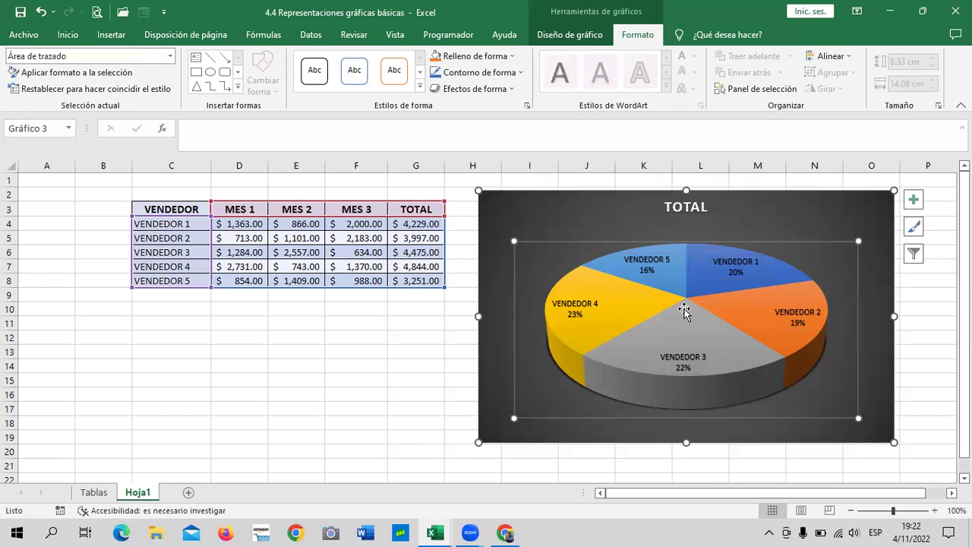
left_click(731, 353)
left_click(681, 361)
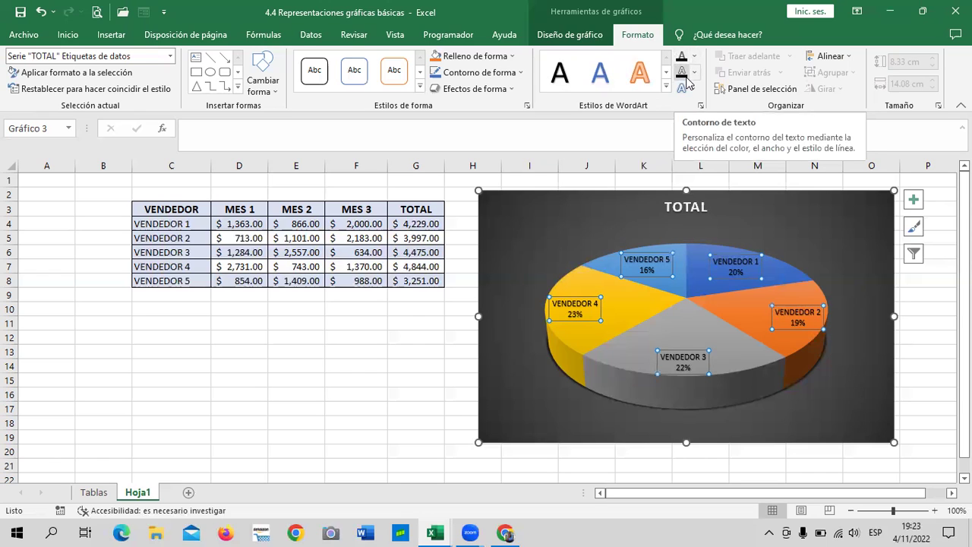
left_click(569, 220)
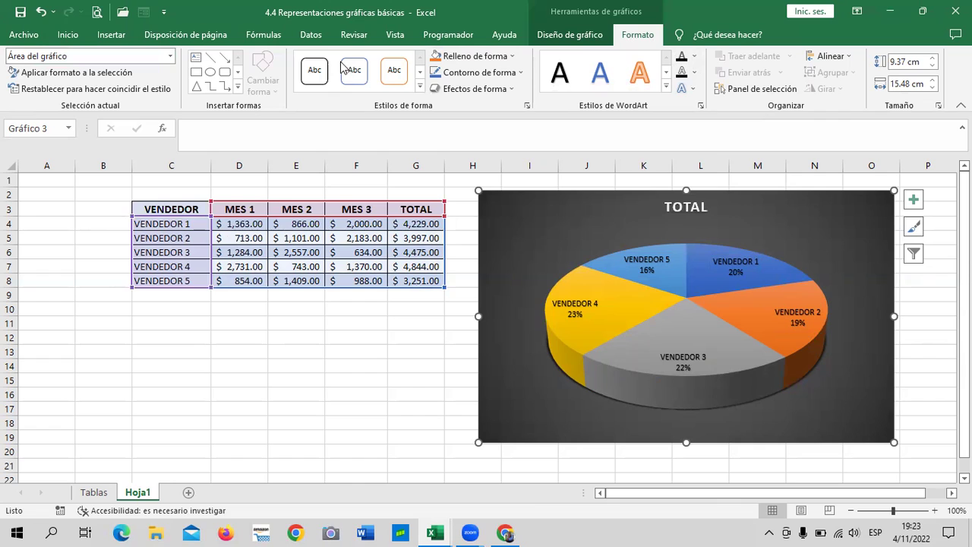
left_click(419, 88)
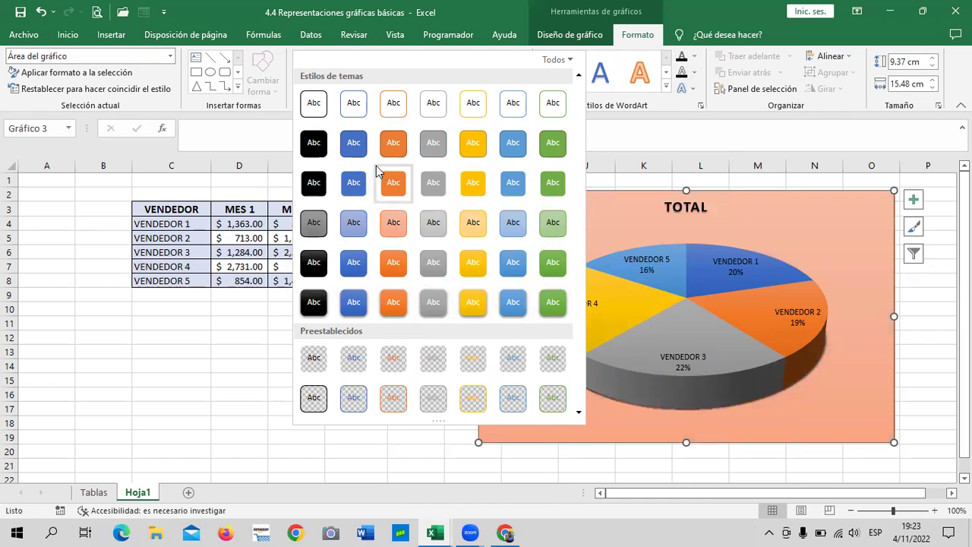
Give the chart area a black shape style, then choose a picture fill for it.
left_click(317, 150)
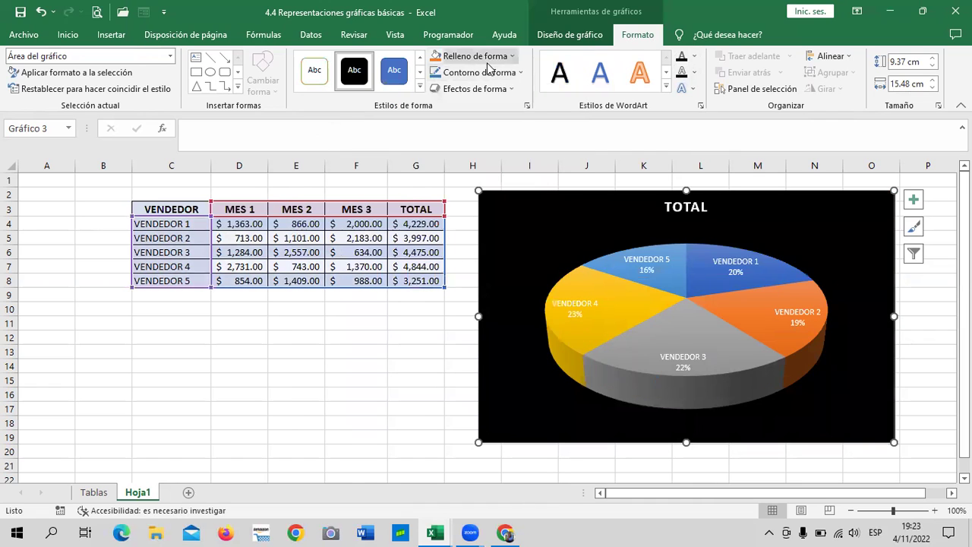
left_click(512, 58)
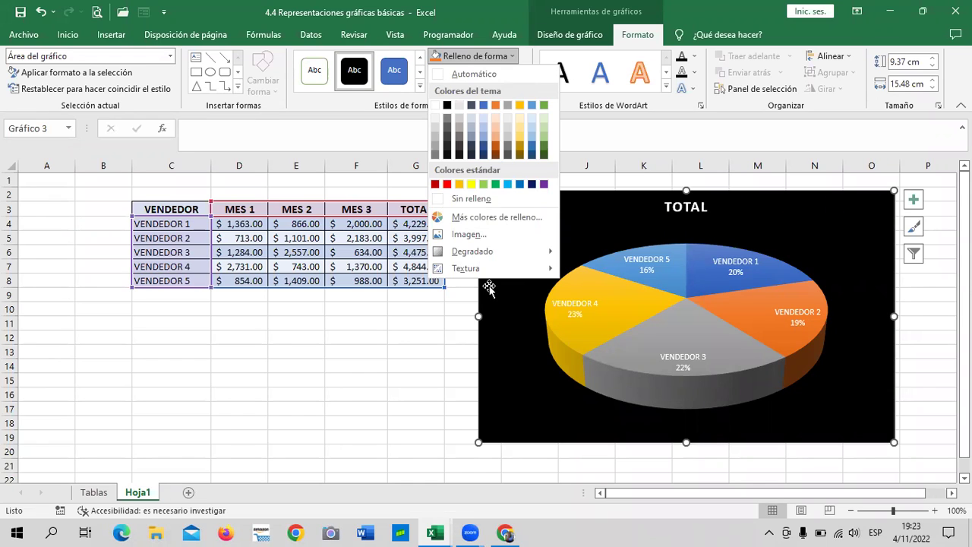
left_click(502, 235)
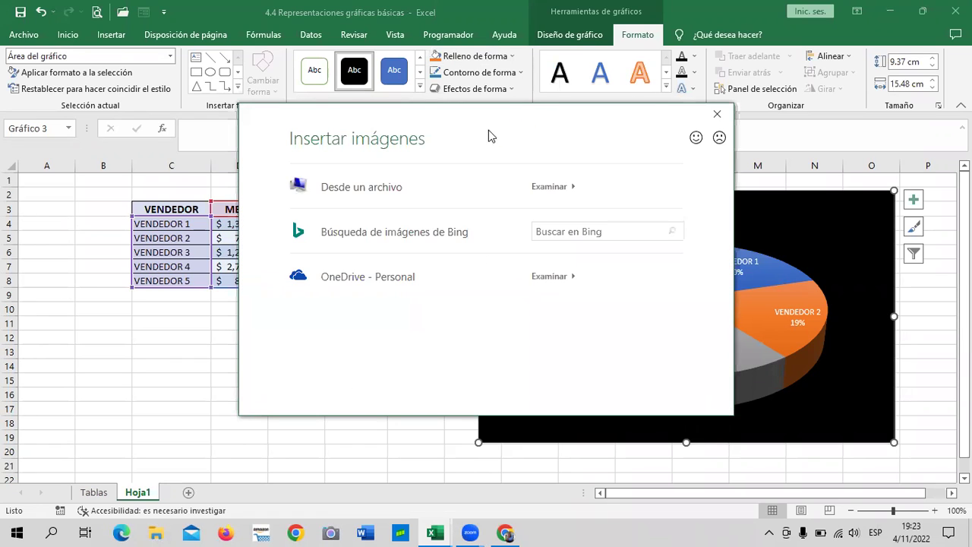
left_click_drag(494, 125, 485, 102)
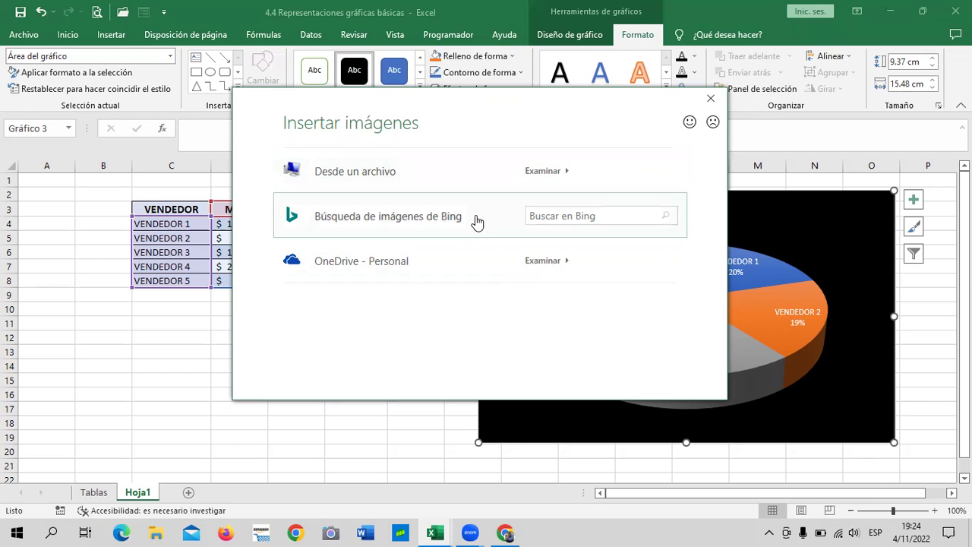
Open Bing Image Search and browse its suggested picture categories.
left_click(597, 216)
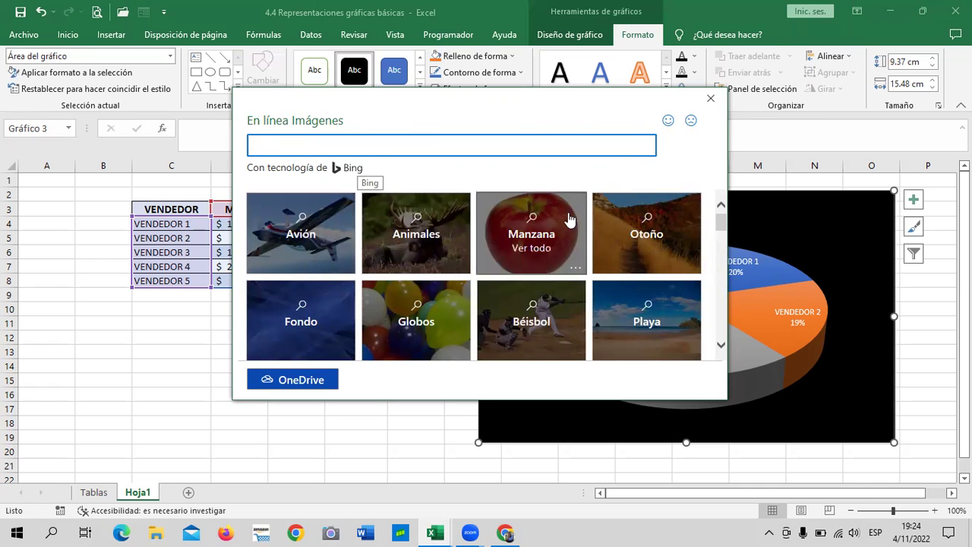
mouse_move(722, 224)
left_mouse_down()
mouse_move(722, 252)
mouse_move(722, 223)
left_mouse_up()
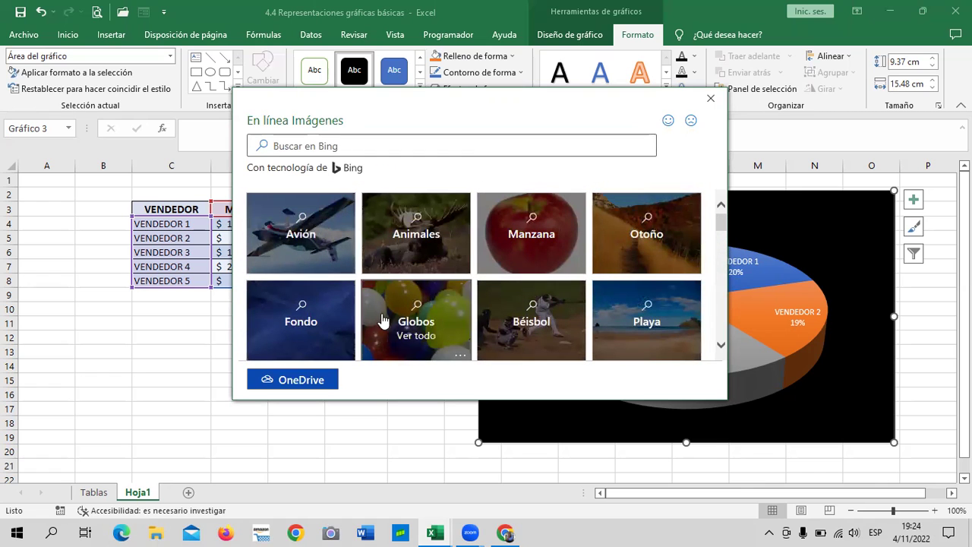
scroll(395, 308, "down", 2)
scroll(394, 304, "down", 1)
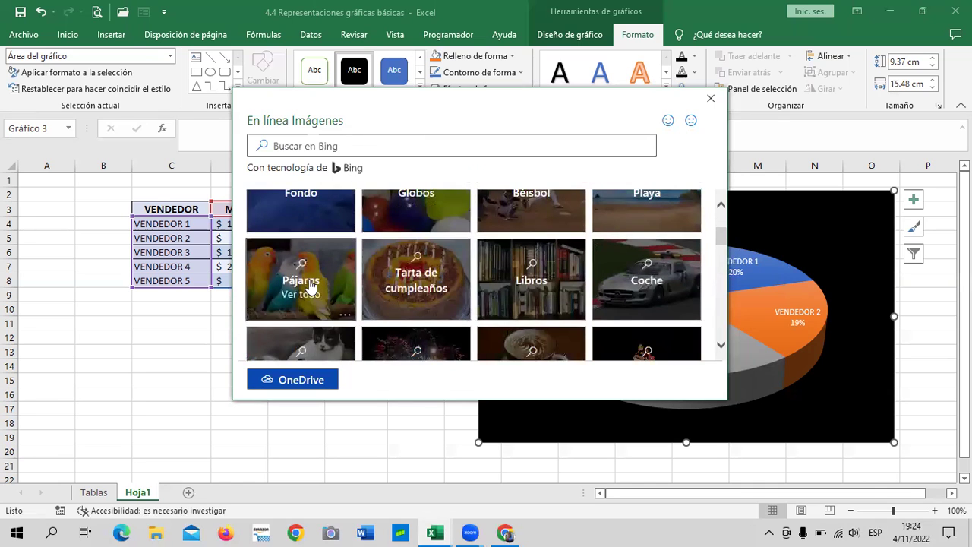
scroll(306, 272, "down", 2)
scroll(310, 284, "down", 1)
scroll(310, 286, "down", 1)
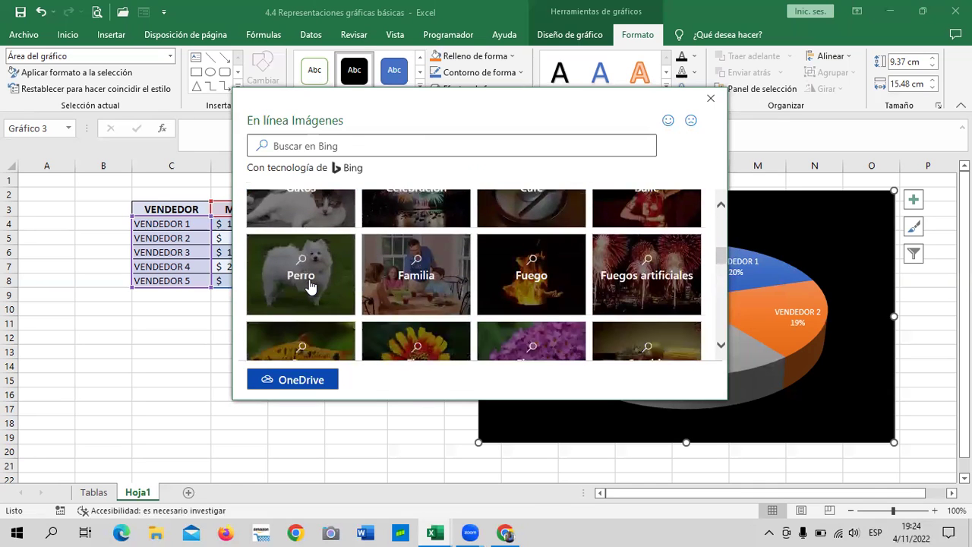
scroll(310, 285, "up", 2)
scroll(309, 282, "up", 2)
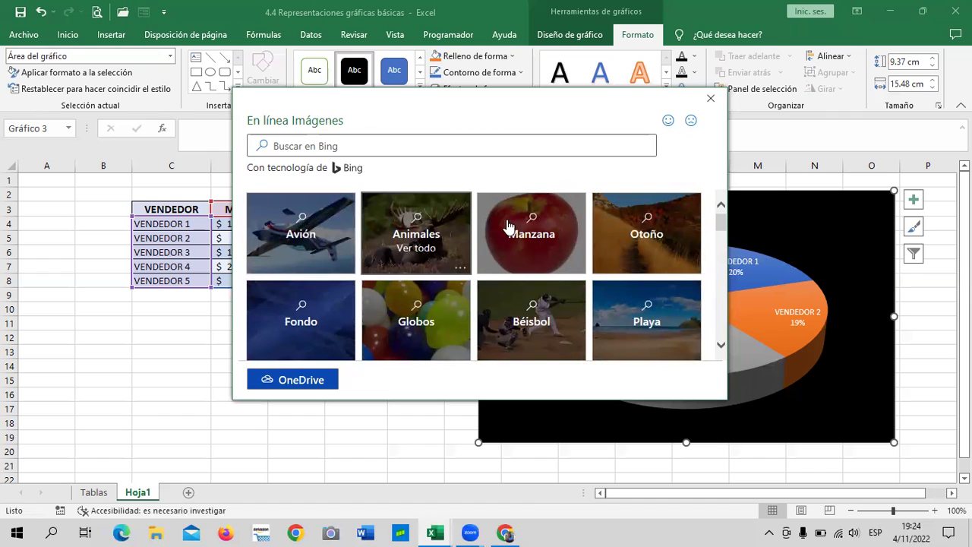
Browse the Manzana picture results, then return to the category grid.
left_click(553, 220)
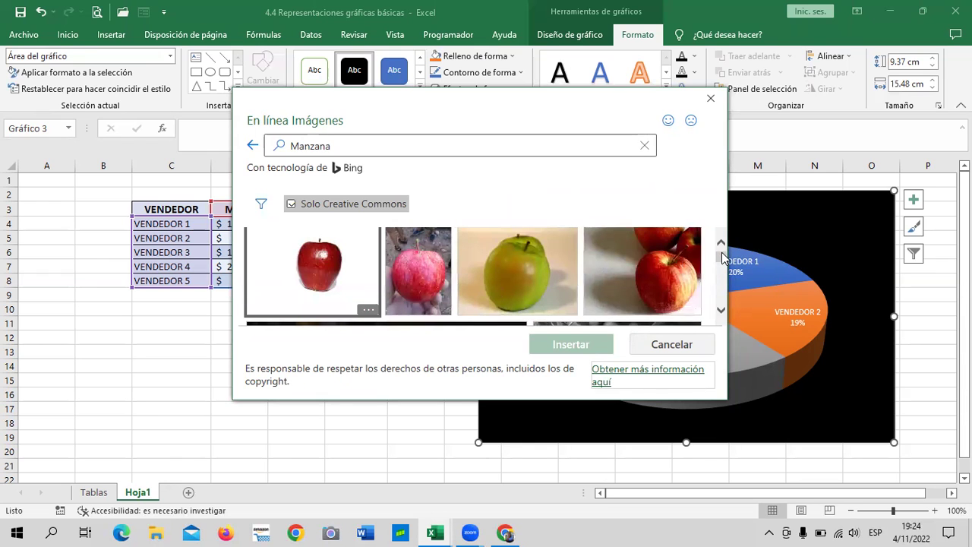
scroll(724, 264, "down", 2)
scroll(724, 263, "up", 2)
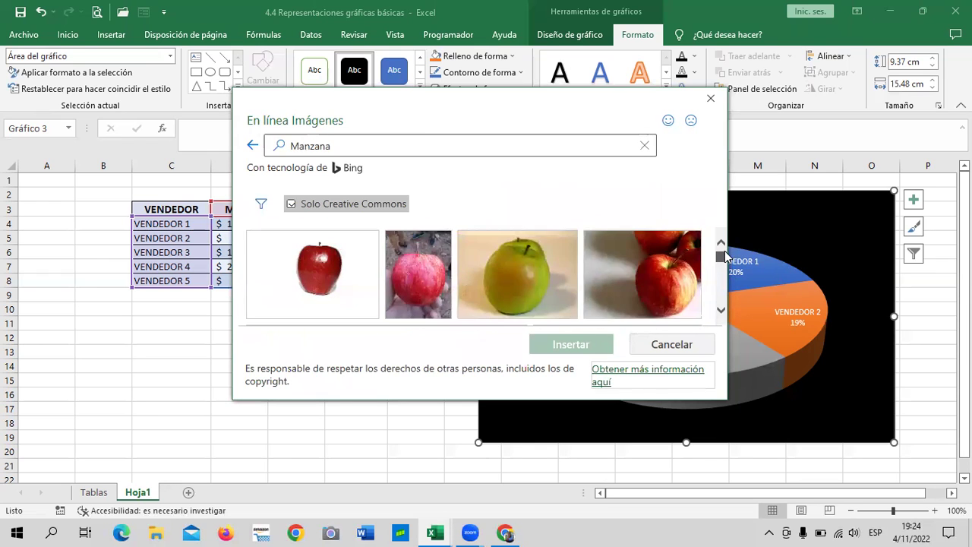
left_click_drag(724, 256, 721, 304)
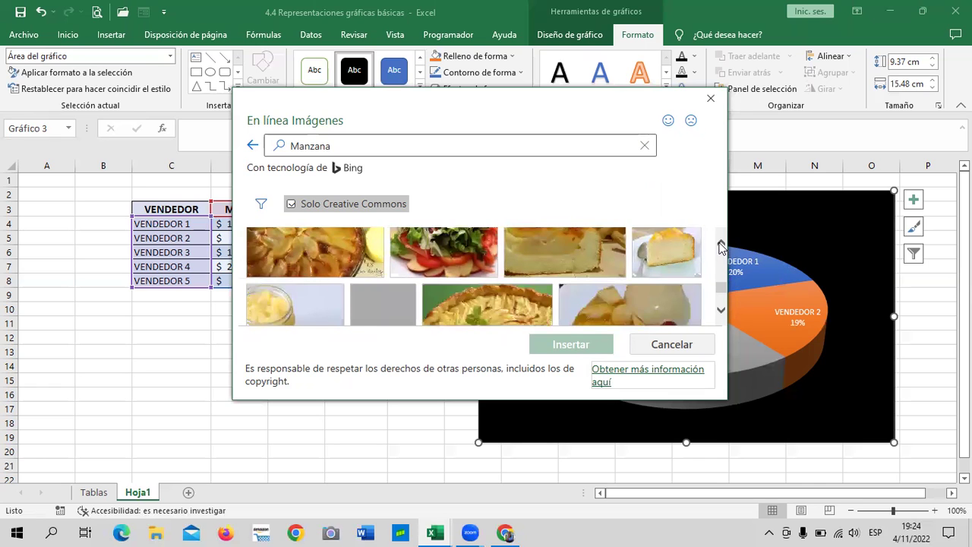
left_click(722, 243)
left_click(722, 243)
left_click(721, 245)
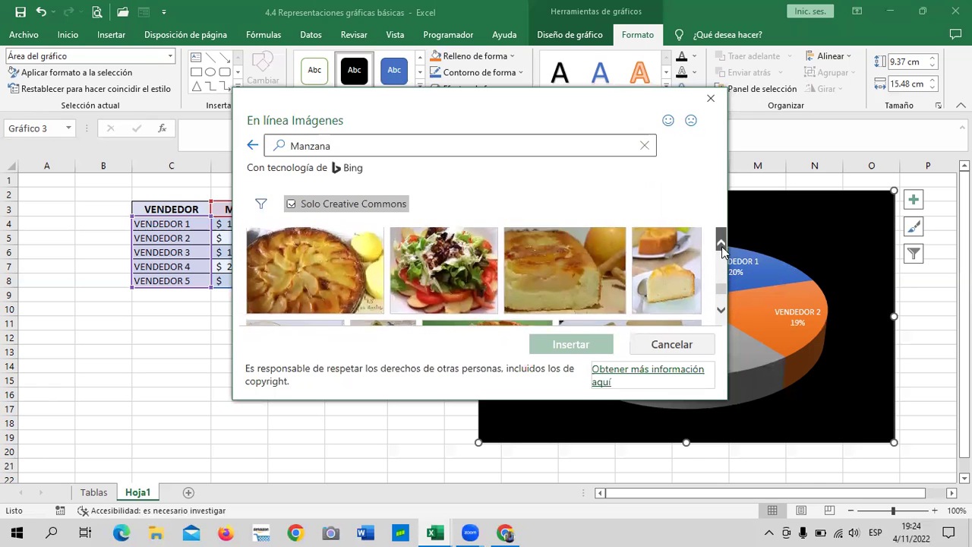
left_click(722, 245)
left_click(722, 244)
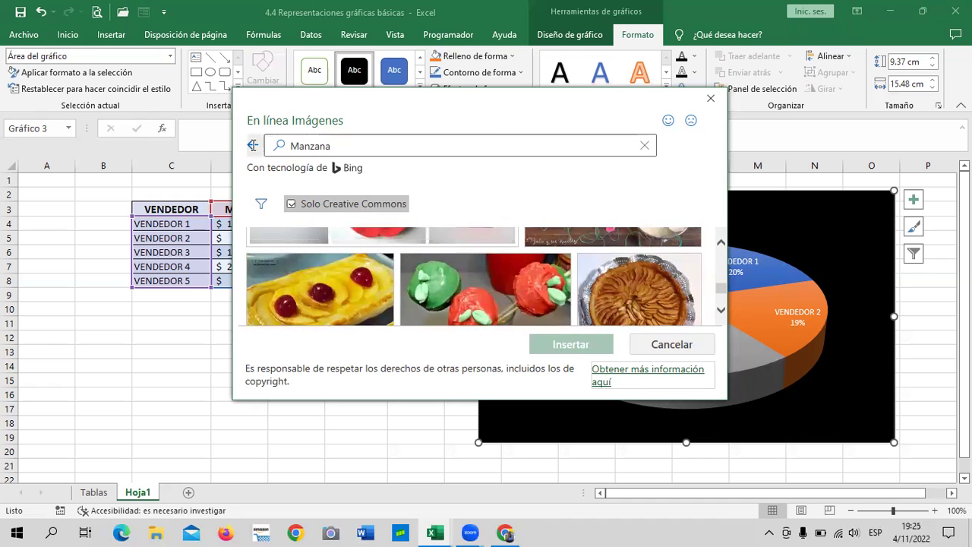
left_click(253, 145)
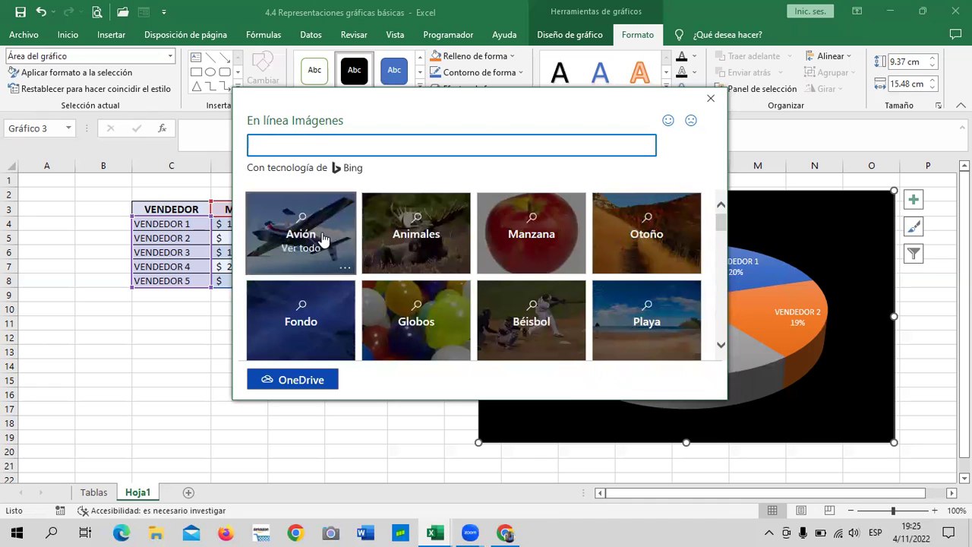
Open the Playa beach picture results.
scroll(509, 289, "down", 1)
scroll(532, 282, "down", 1)
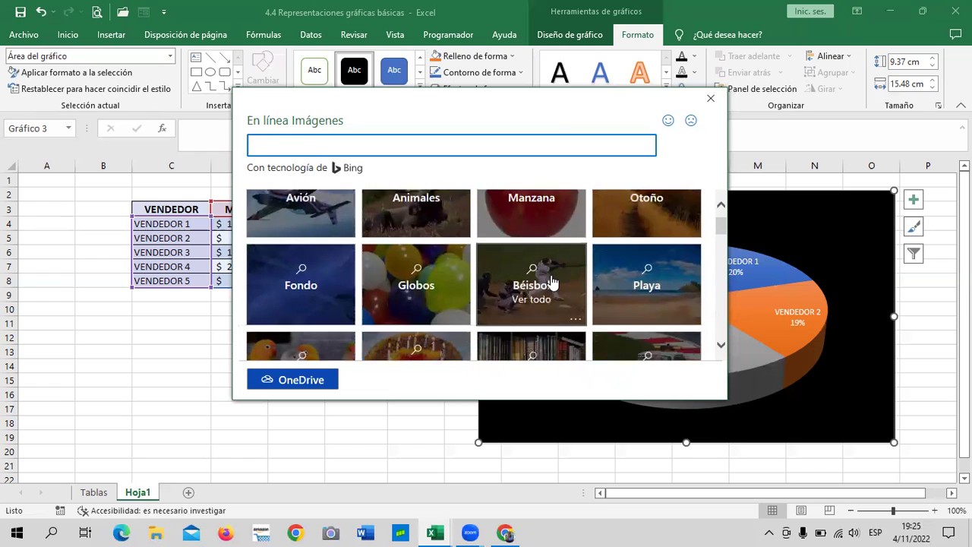
left_click(608, 263)
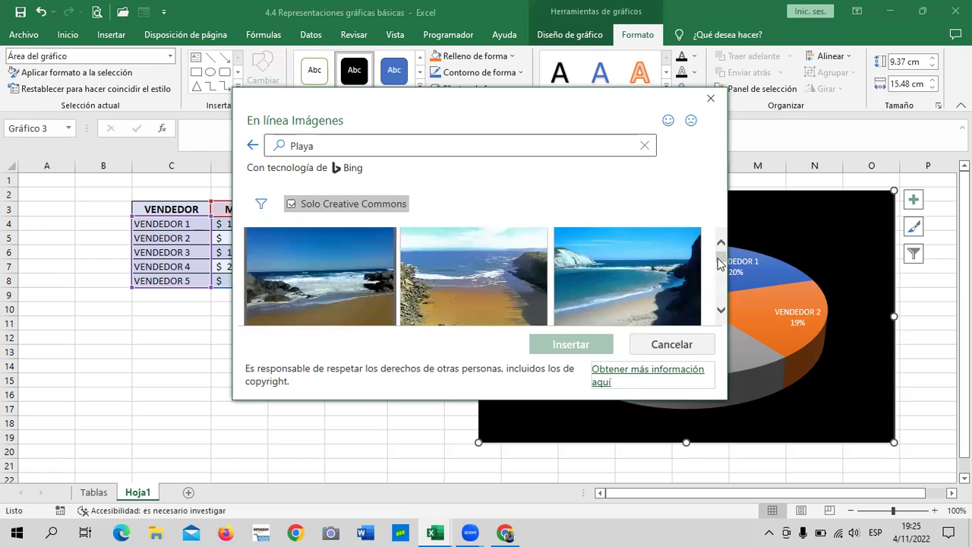
left_click_drag(724, 256, 722, 266)
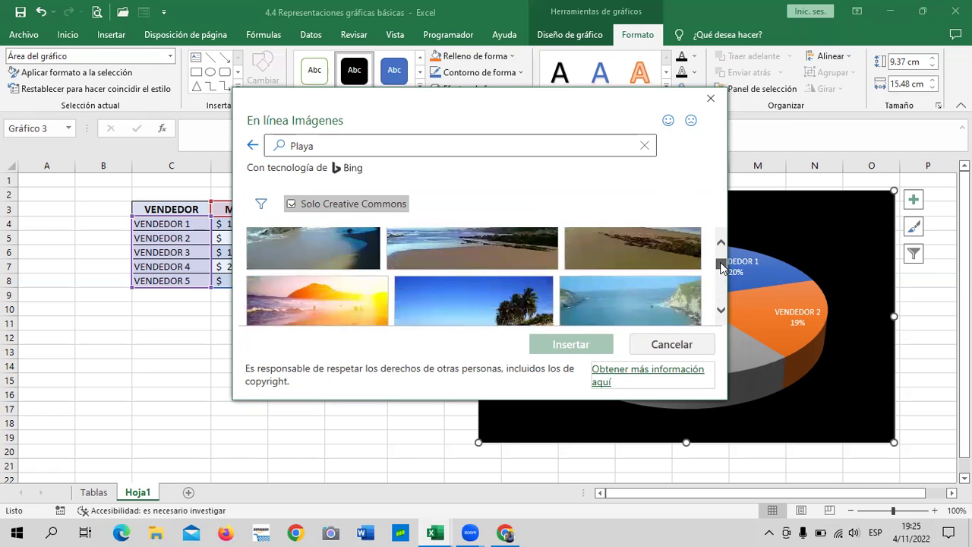
left_click_drag(722, 265, 726, 270)
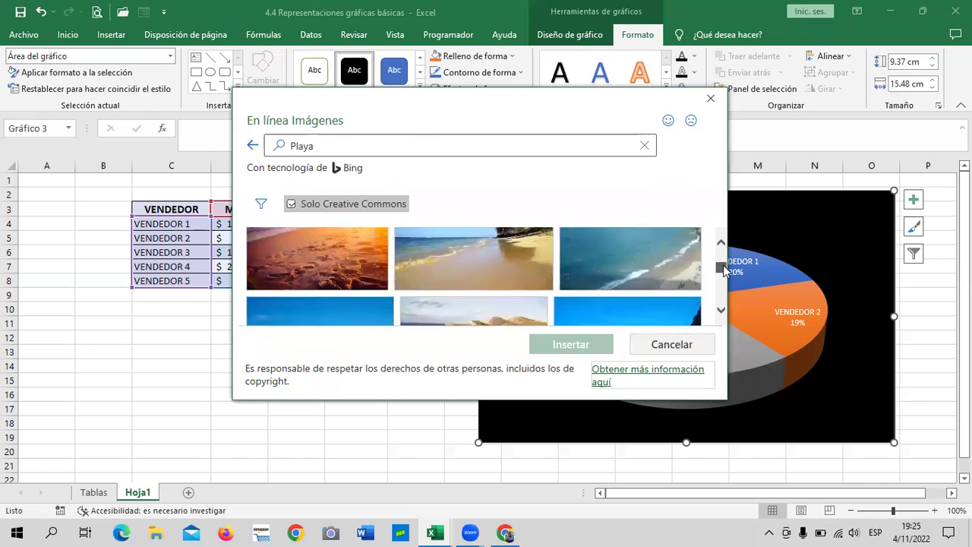
scroll(723, 268, "down", 2)
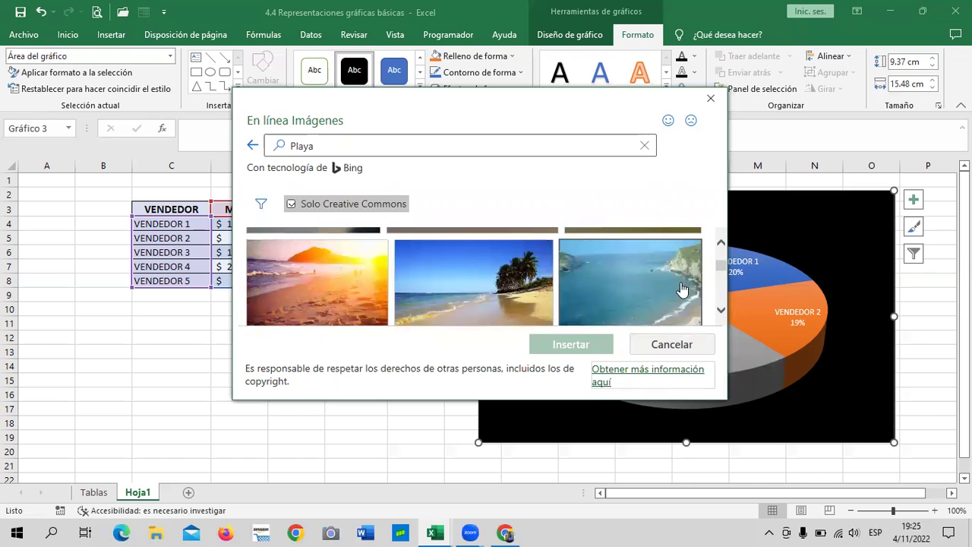
Insert the palm-tree beach photo as the TOTAL chart's background.
left_click(451, 280)
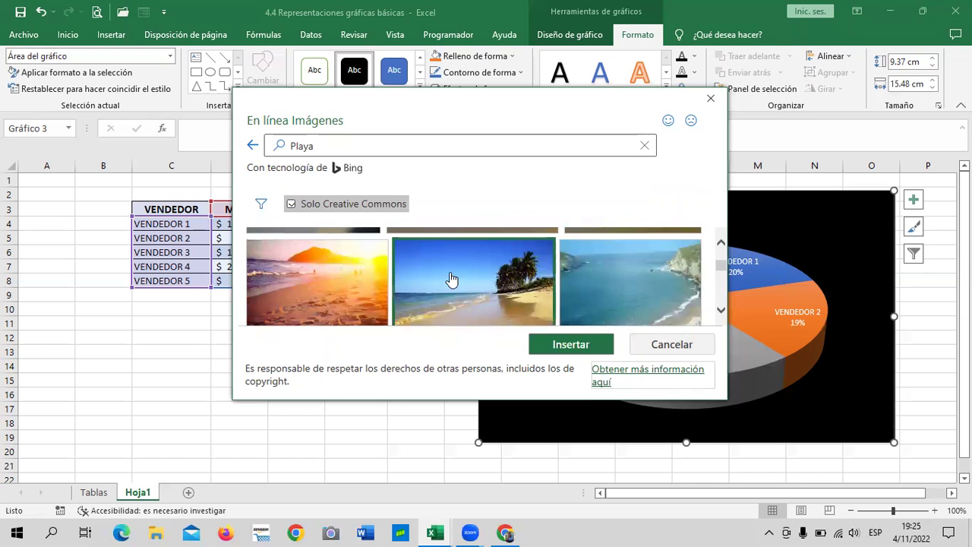
scroll(723, 272, "down", 2)
left_click_drag(723, 272, 724, 265)
left_click(575, 346)
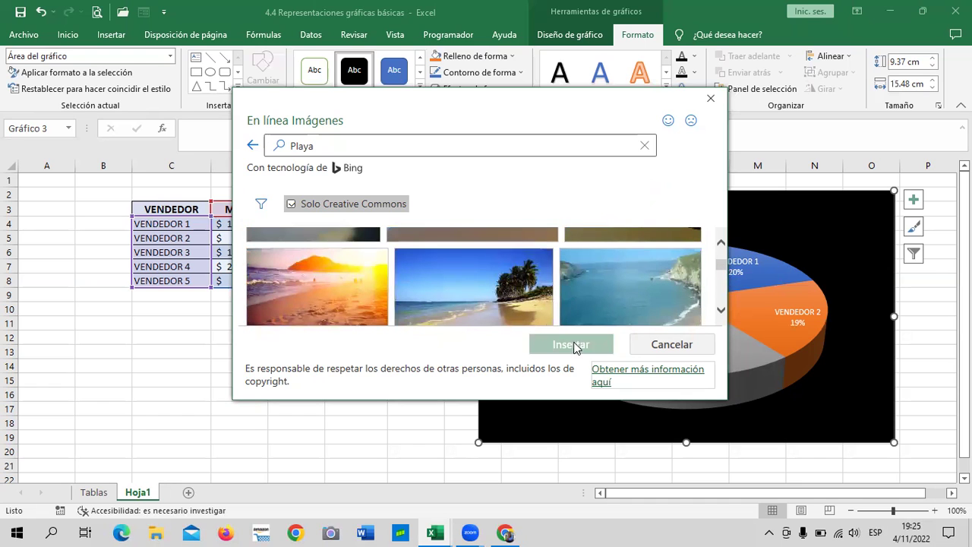
left_click(486, 281)
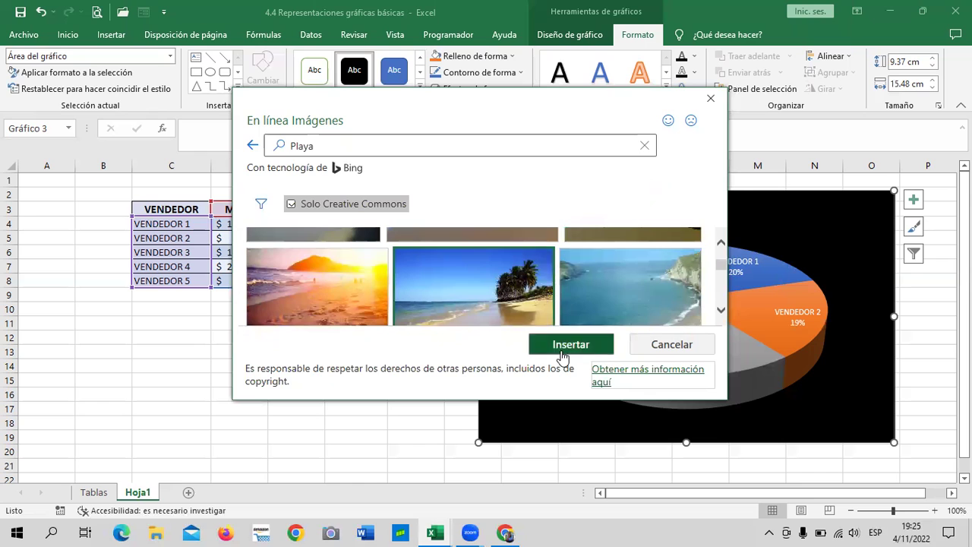
left_click(562, 345)
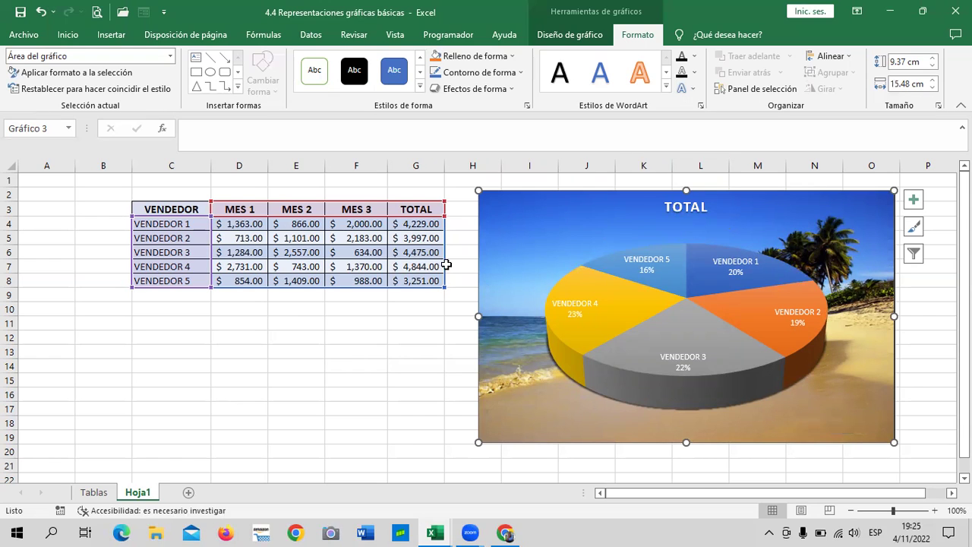
left_click(536, 408)
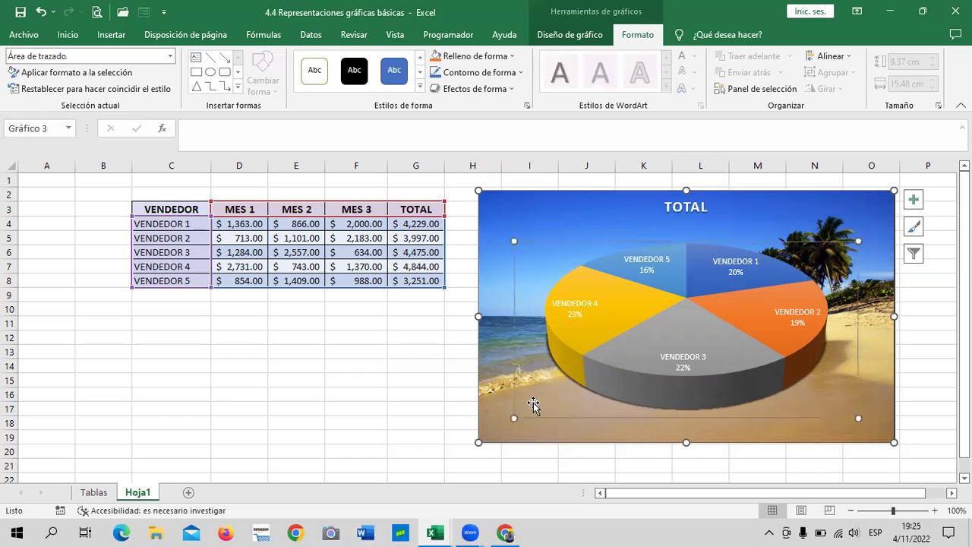
key("ctrl+1")
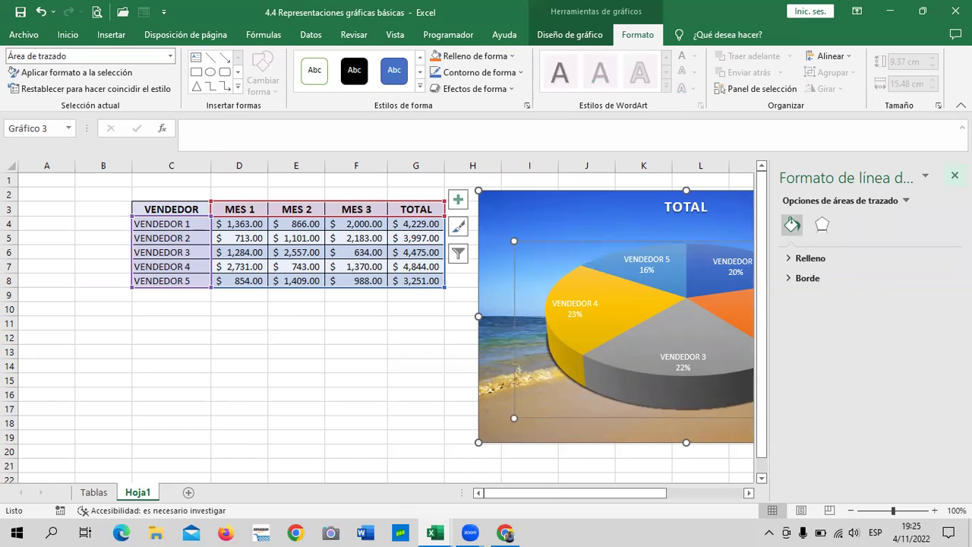
left_click(955, 175)
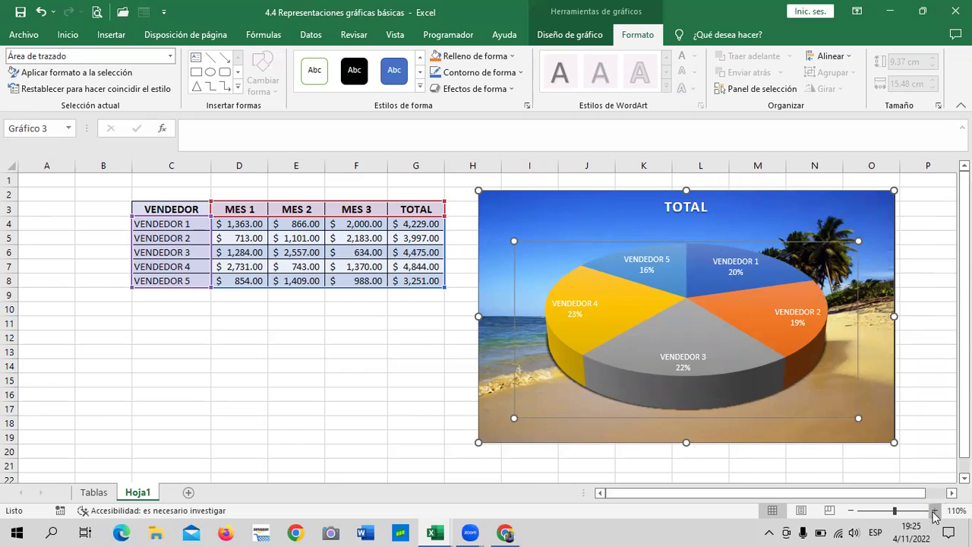
left_click(935, 512)
left_click(935, 512)
left_click(850, 511)
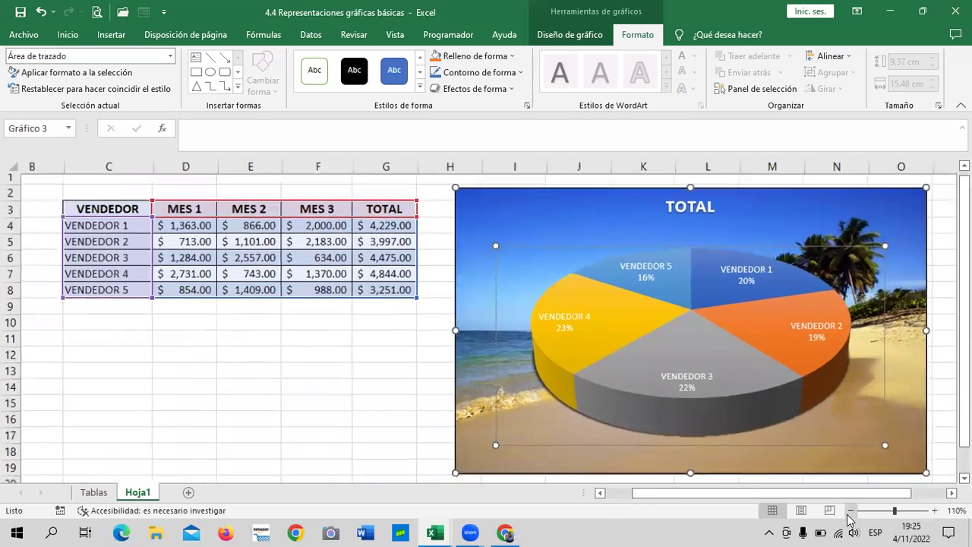
scroll(843, 266, "right", 1)
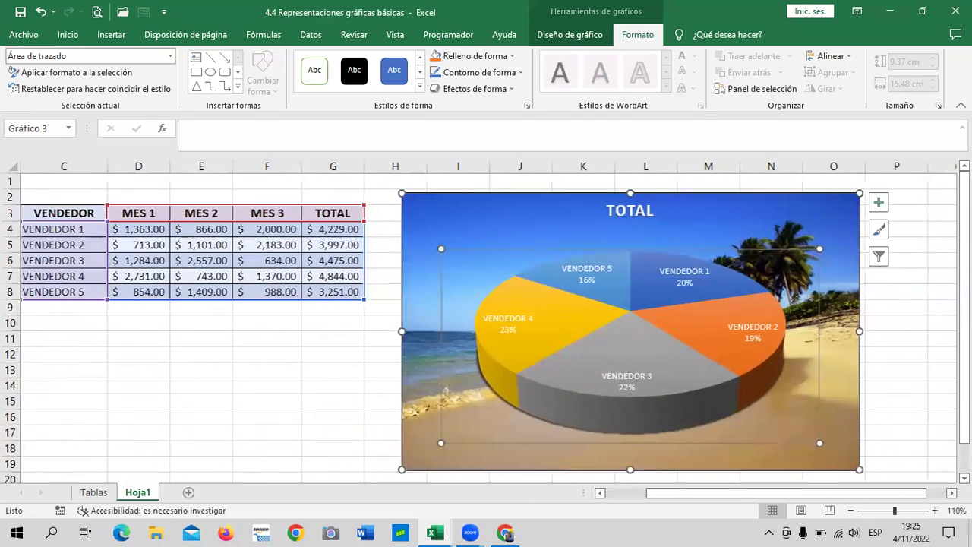
scroll(844, 266, "right", 1)
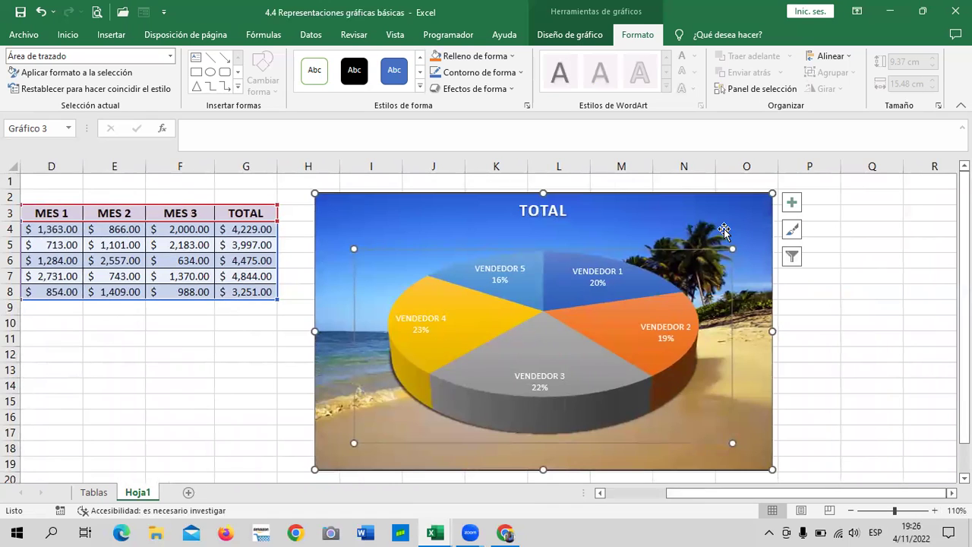
left_click(843, 322)
Open the Formato del área del gráfico pane and check the Borde settings.
double_click(728, 220)
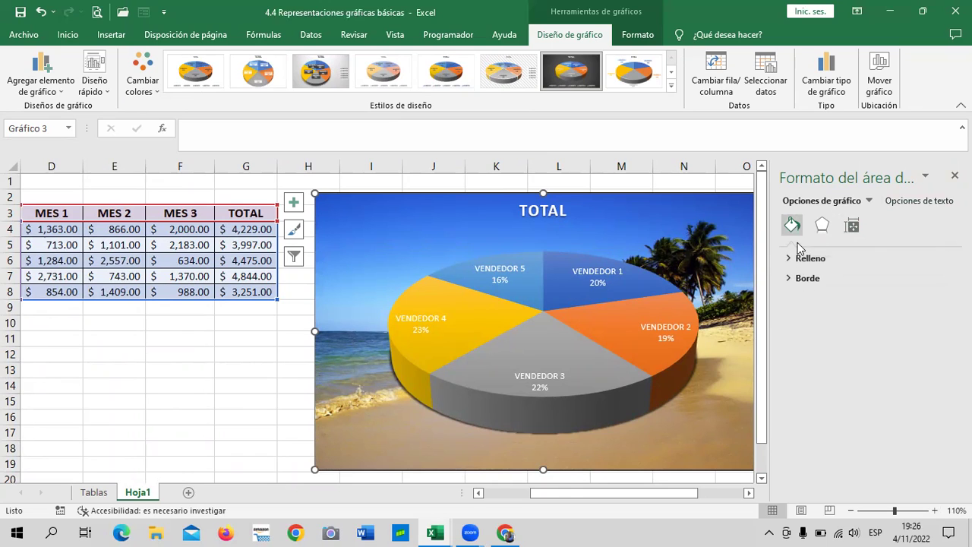
left_click(790, 280)
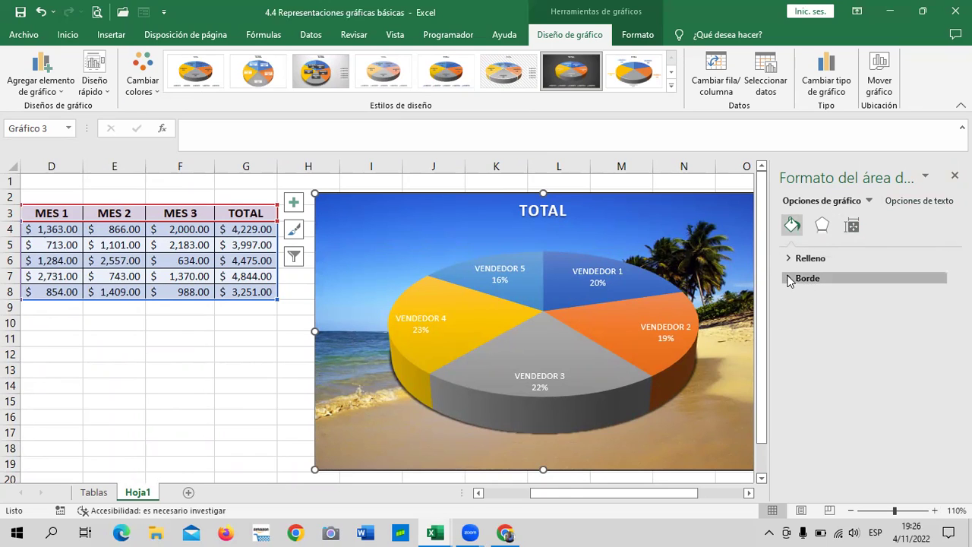
left_click(790, 280)
left_click(790, 280)
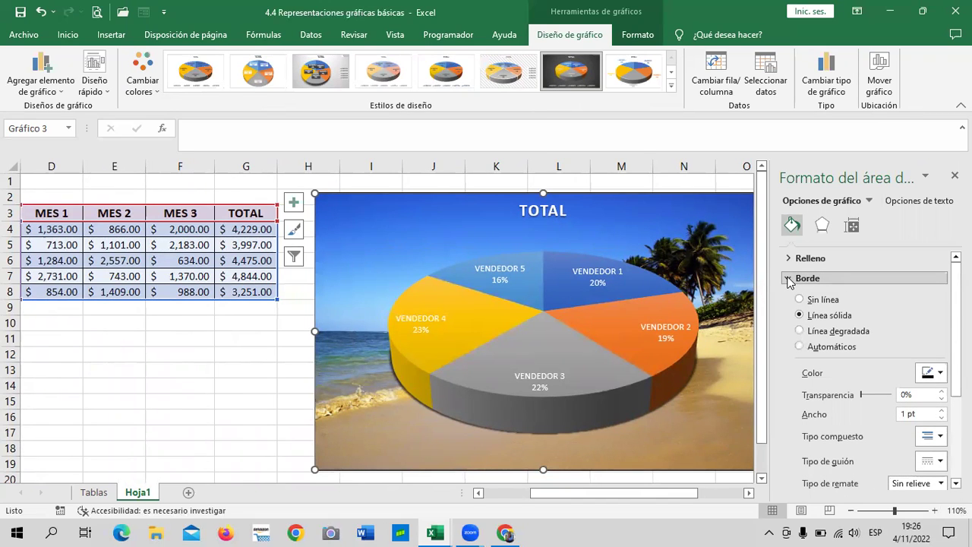
left_click(790, 279)
Expand Relleno to show the picture-or-texture fill at 0% transparency.
left_click(787, 259)
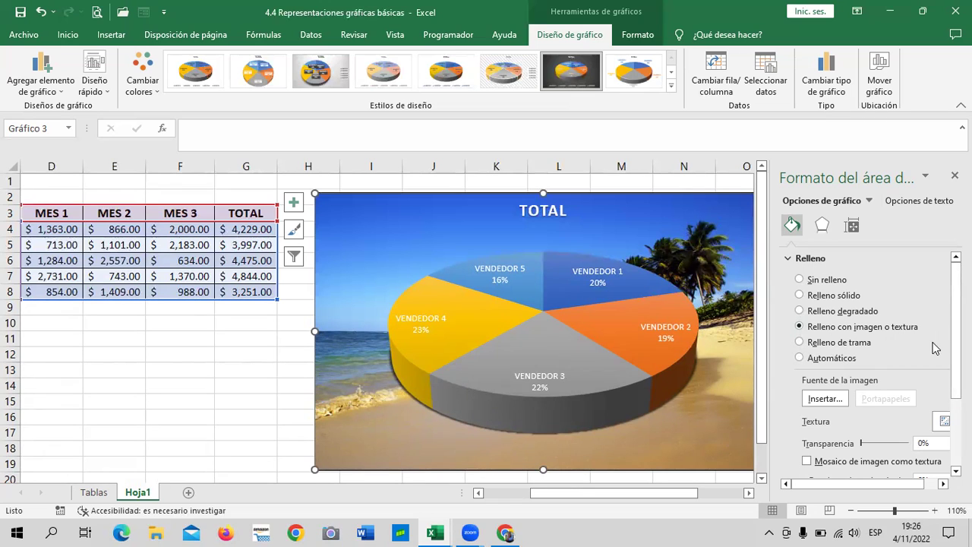
left_click(819, 401)
scroll(820, 395, "down", 1)
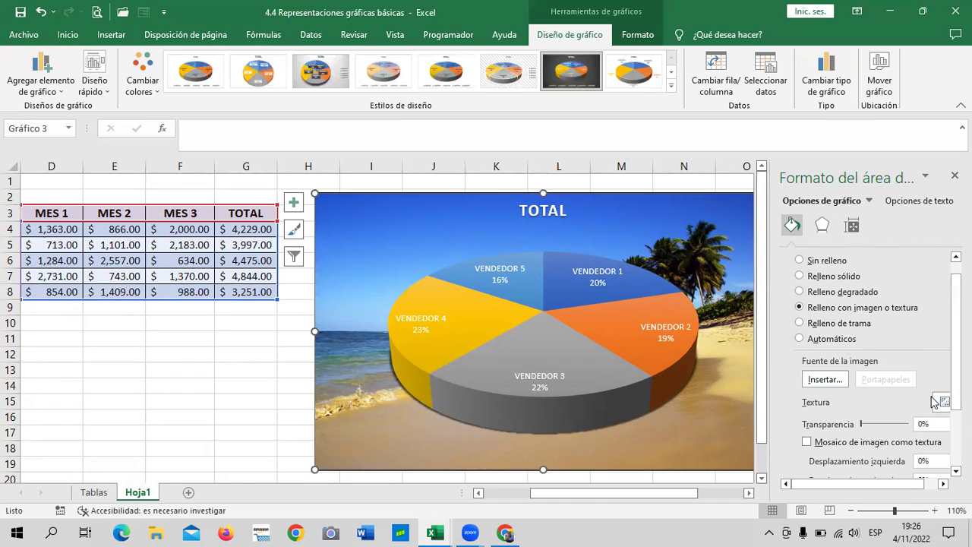
left_click_drag(912, 484, 926, 486)
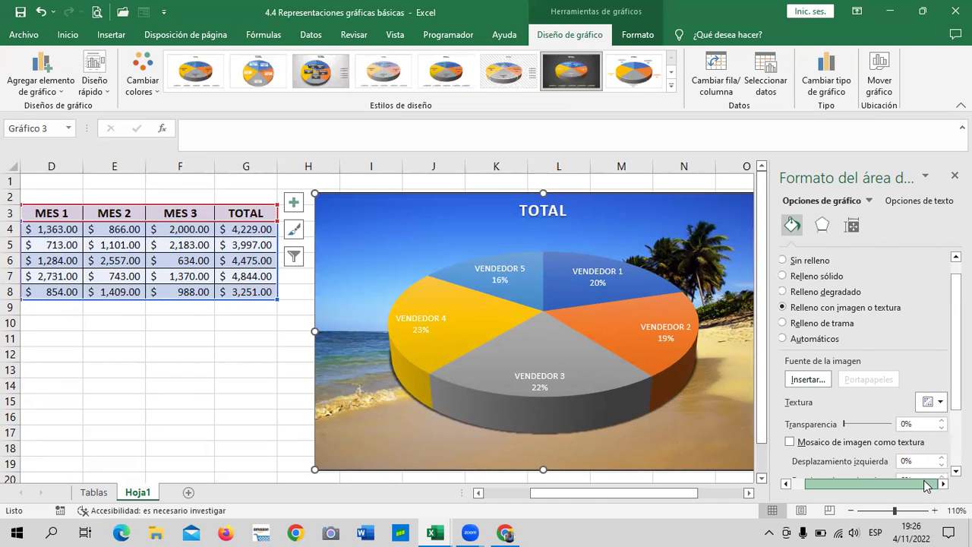
left_click(932, 403)
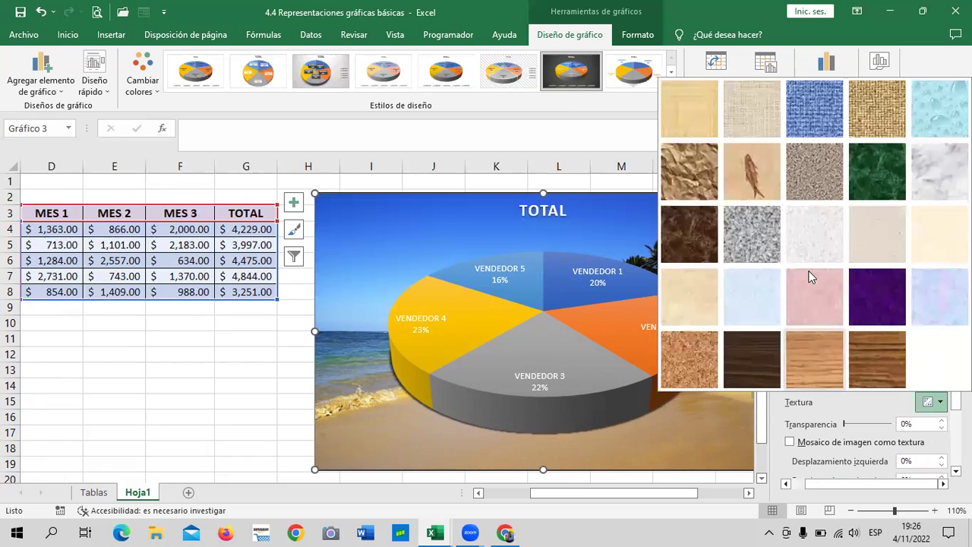
left_click(727, 452)
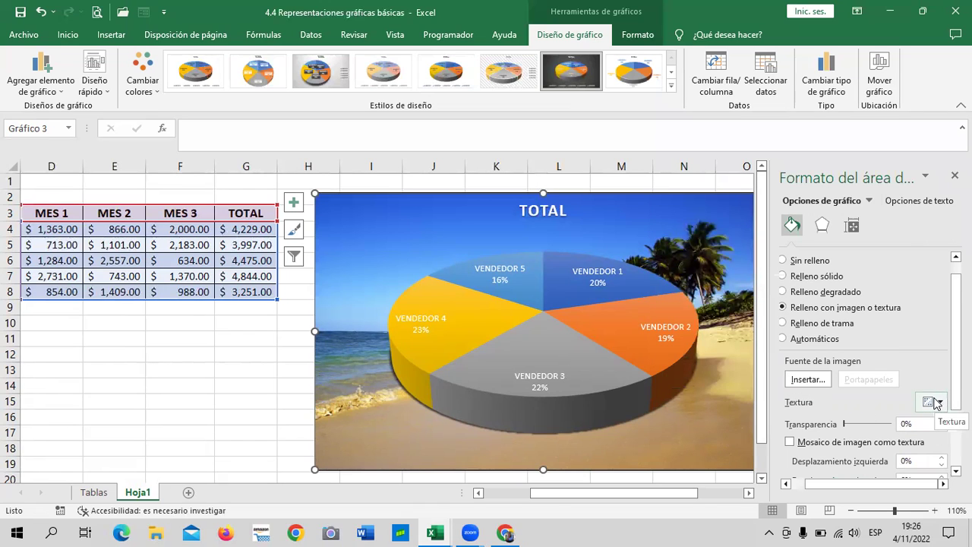
left_click(937, 404)
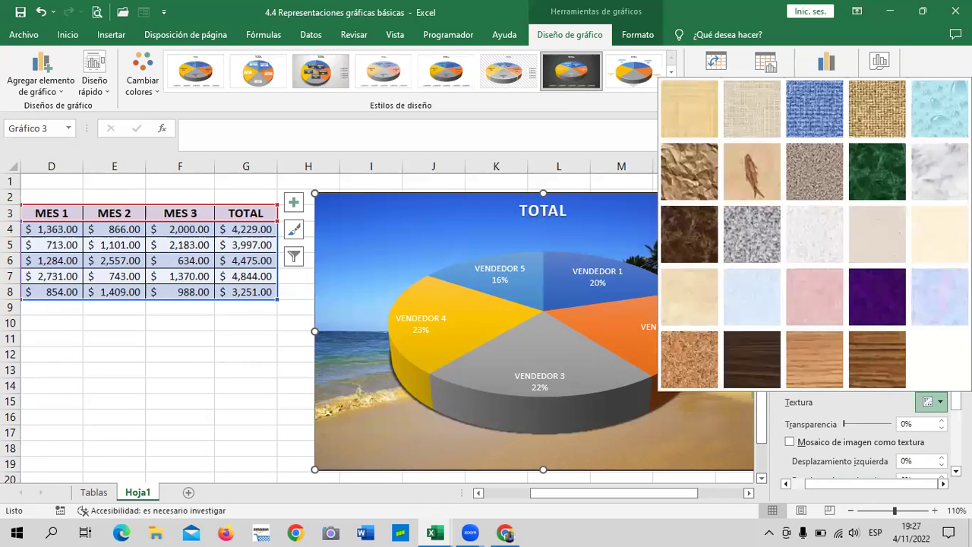
left_click(717, 447)
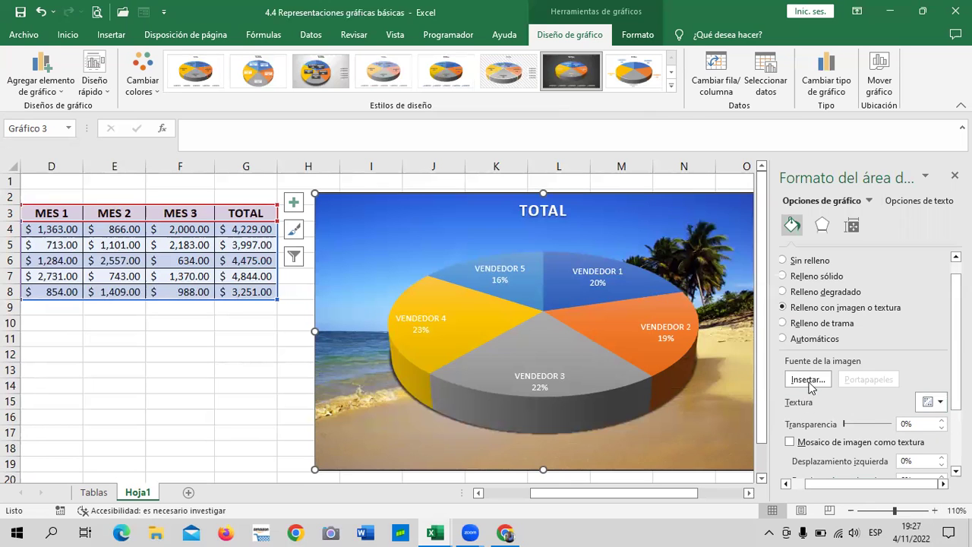
left_click(808, 380)
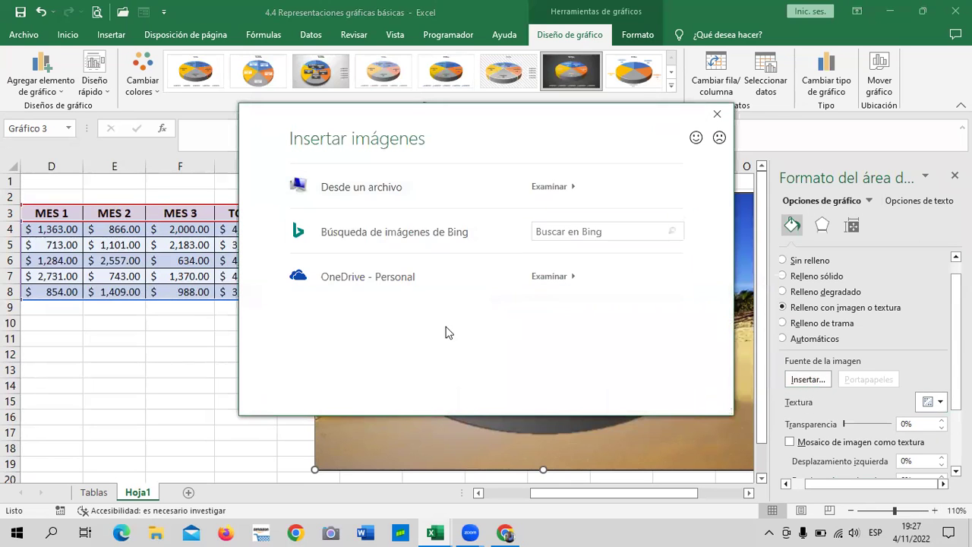
left_click(715, 118)
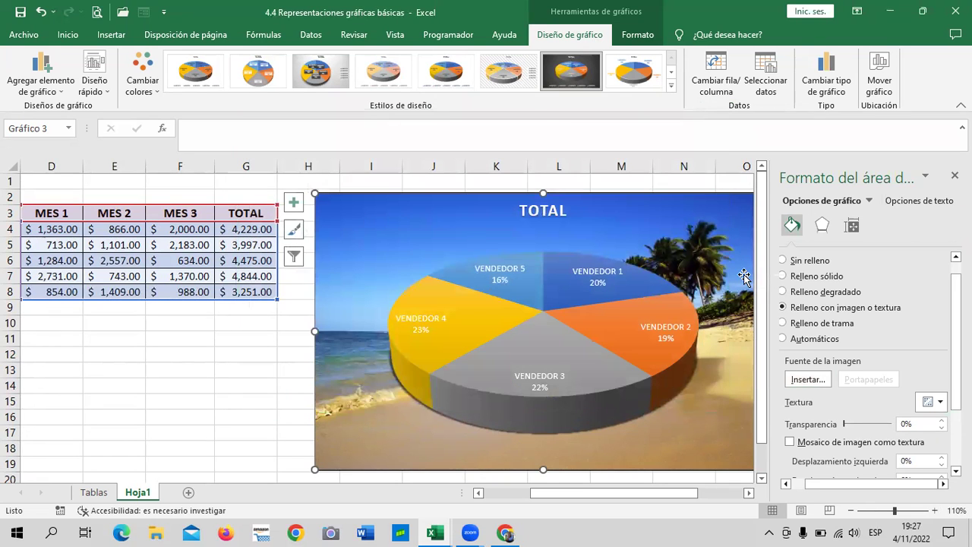
Set the beach photo fill to 20% transparency, keeping it stretched rather than tiled.
left_click(856, 424)
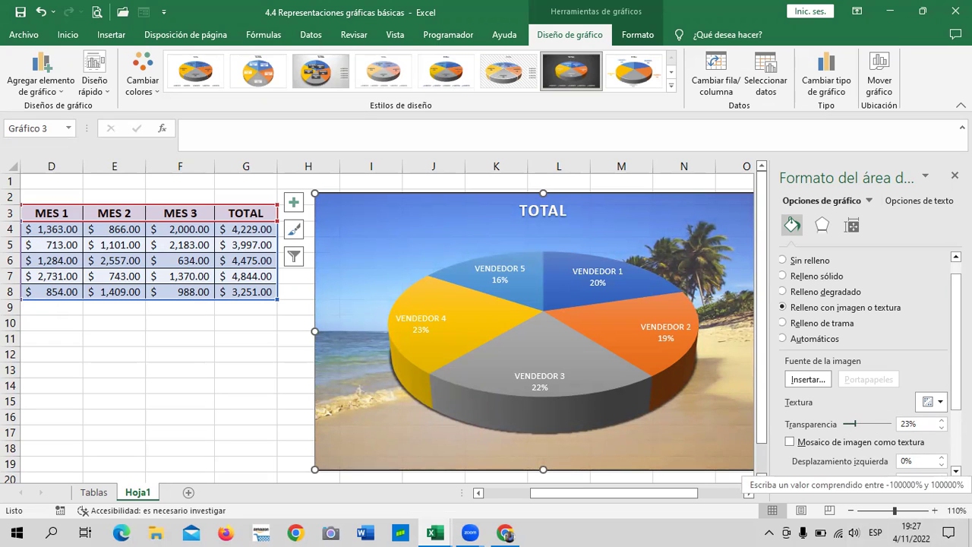
scroll(866, 365, "down", 2)
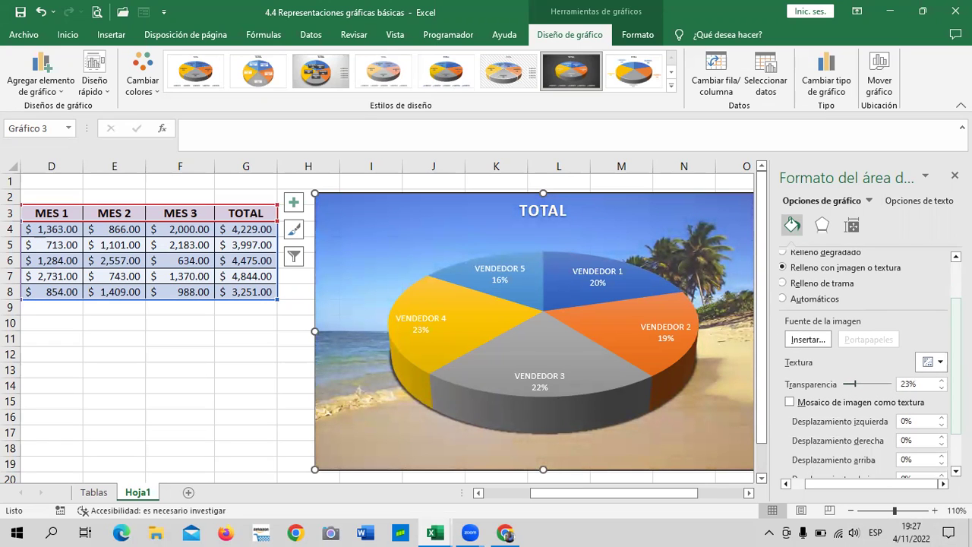
left_click(790, 402)
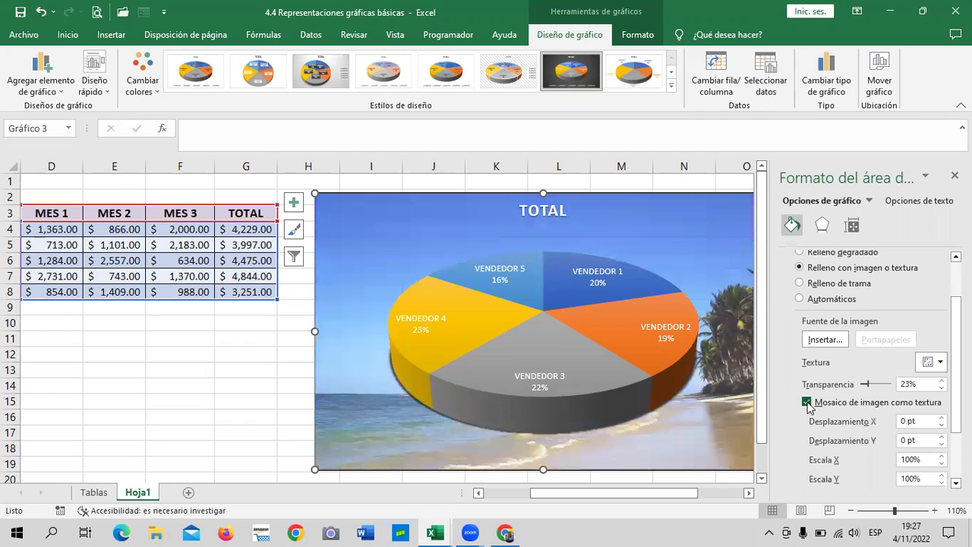
left_click(807, 404)
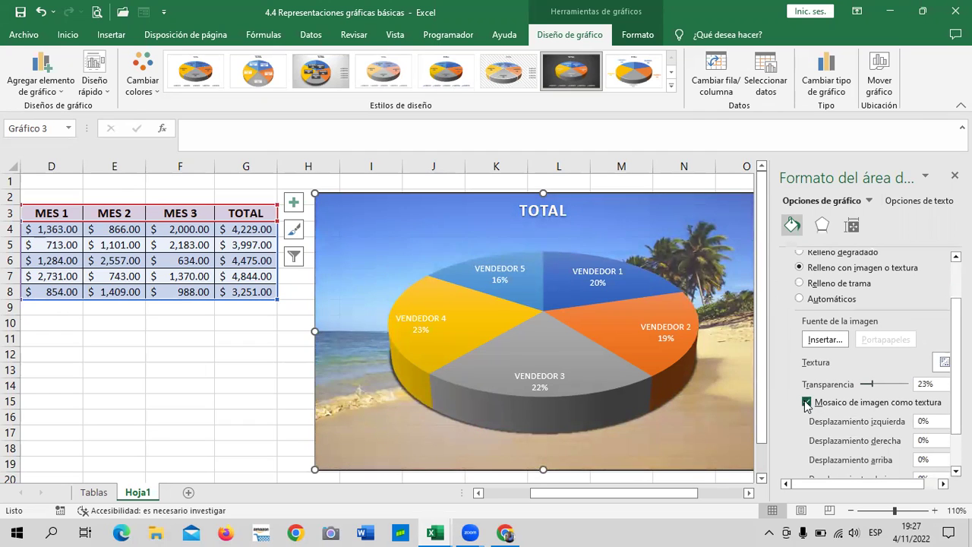
left_click(807, 403)
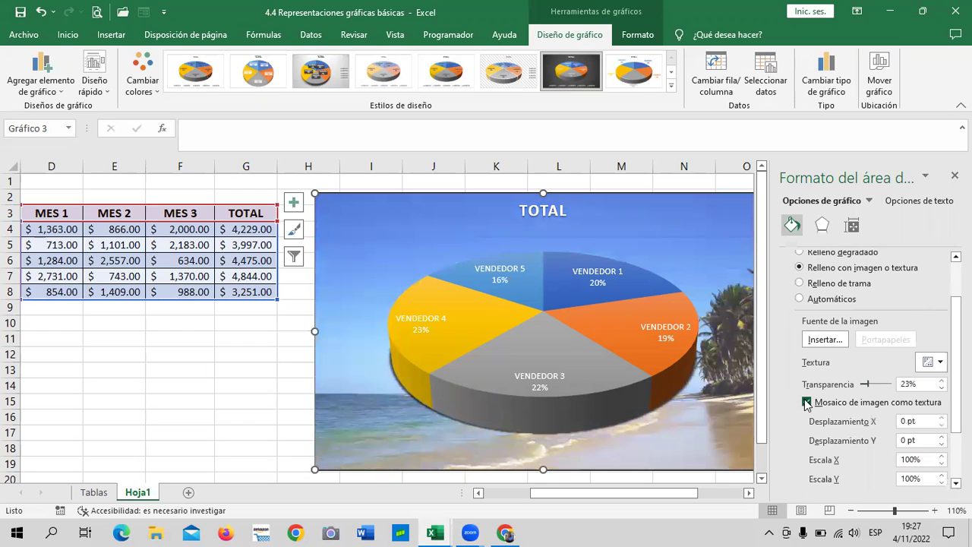
left_click(806, 403)
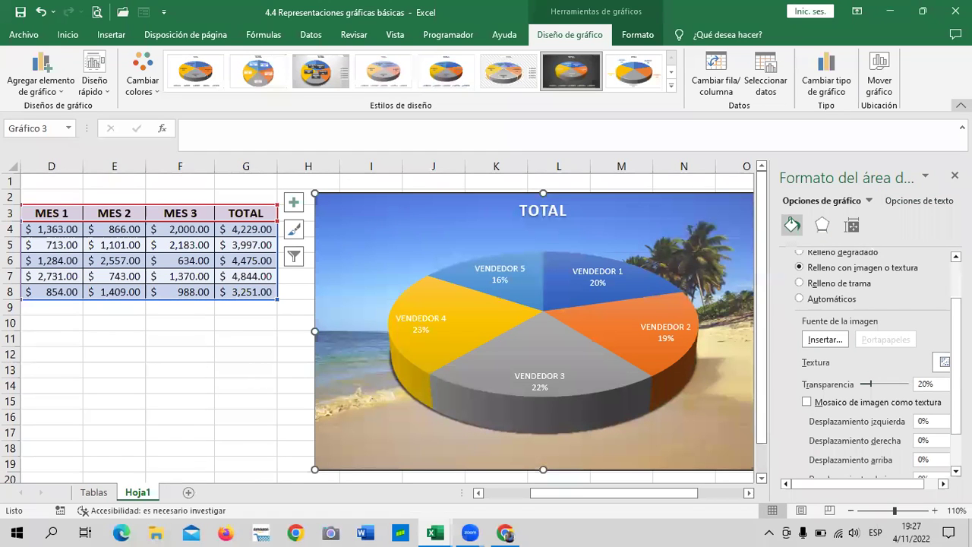
Close the formatting pane and reselect the TOTAL chart.
left_click(955, 175)
left_click(872, 291)
left_click(692, 383)
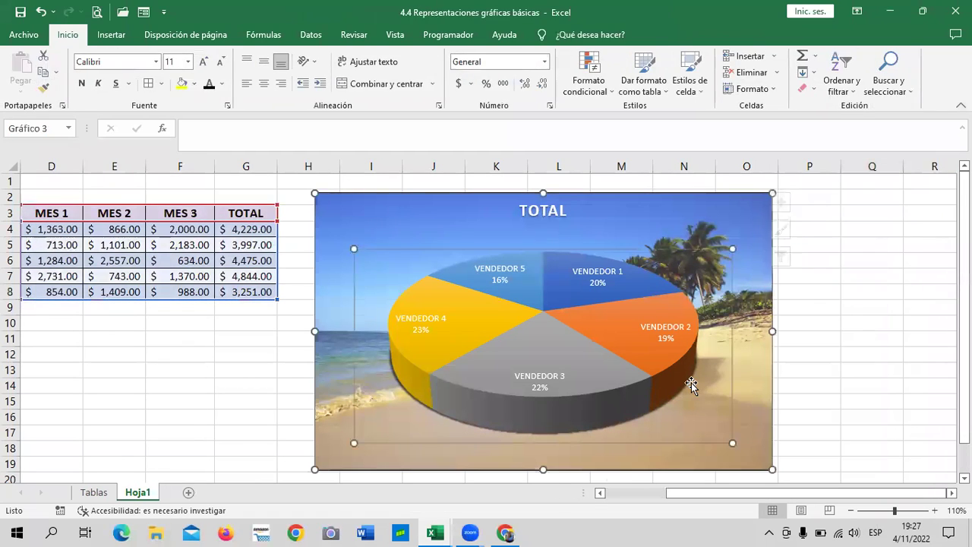
Nudge the TOTAL chart slightly right and up, then reselect it.
left_click_drag(724, 208, 736, 203)
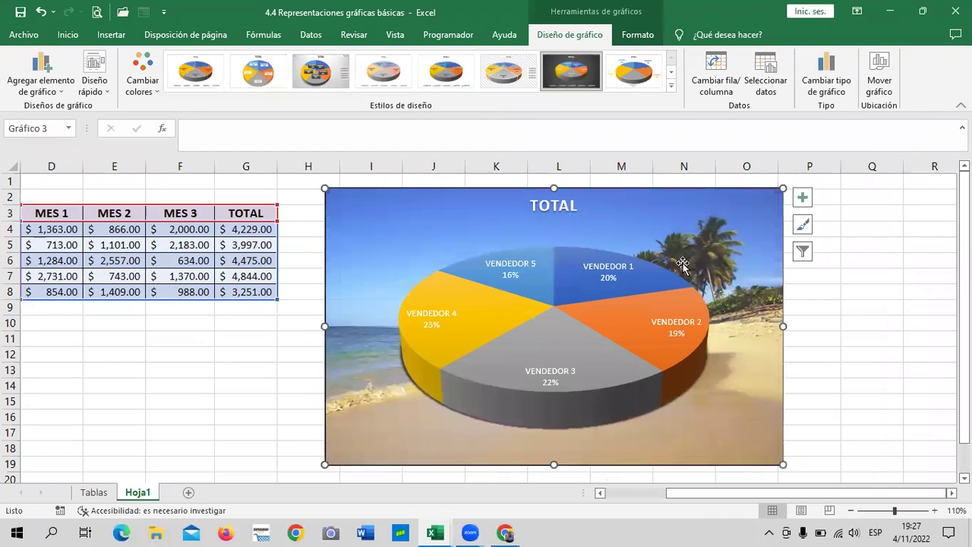
left_click(895, 293)
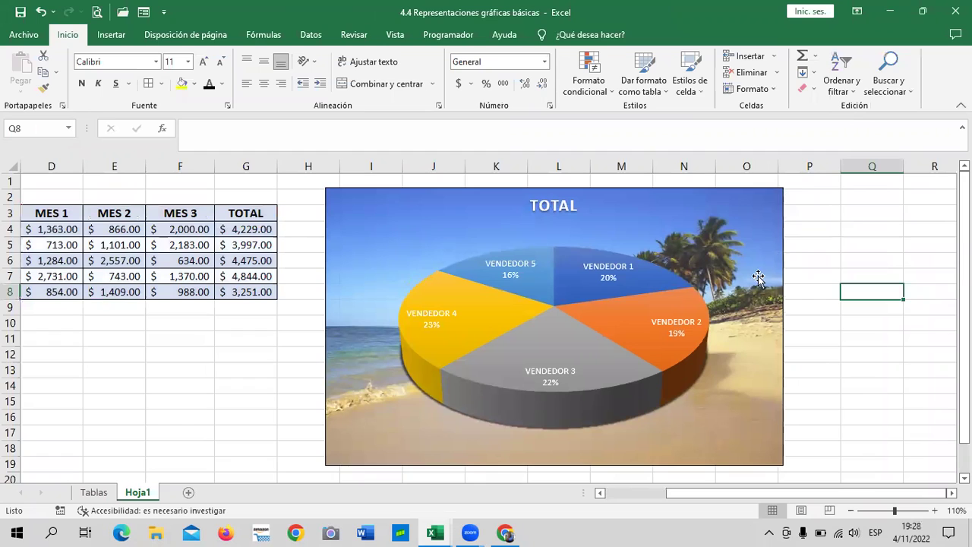
left_click(725, 261)
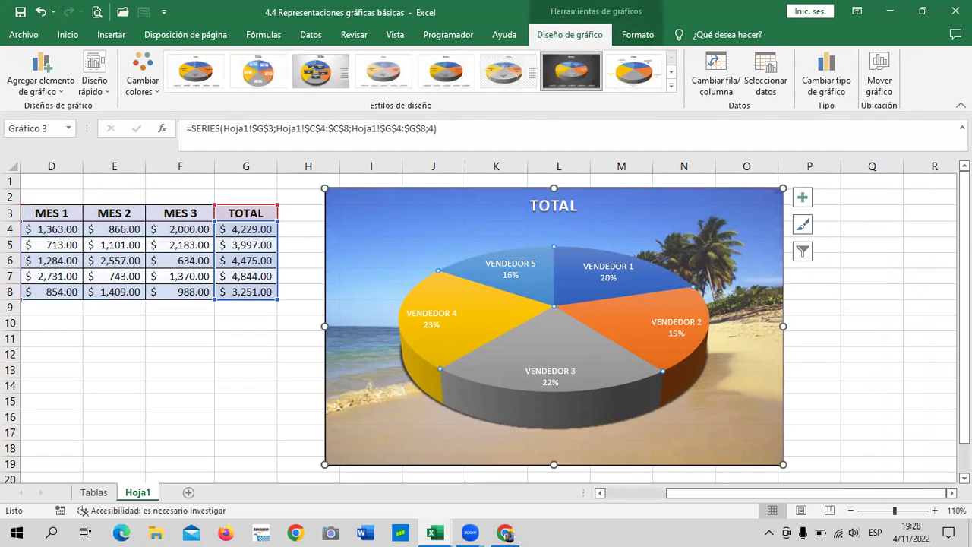
left_click(818, 317)
left_click(750, 206)
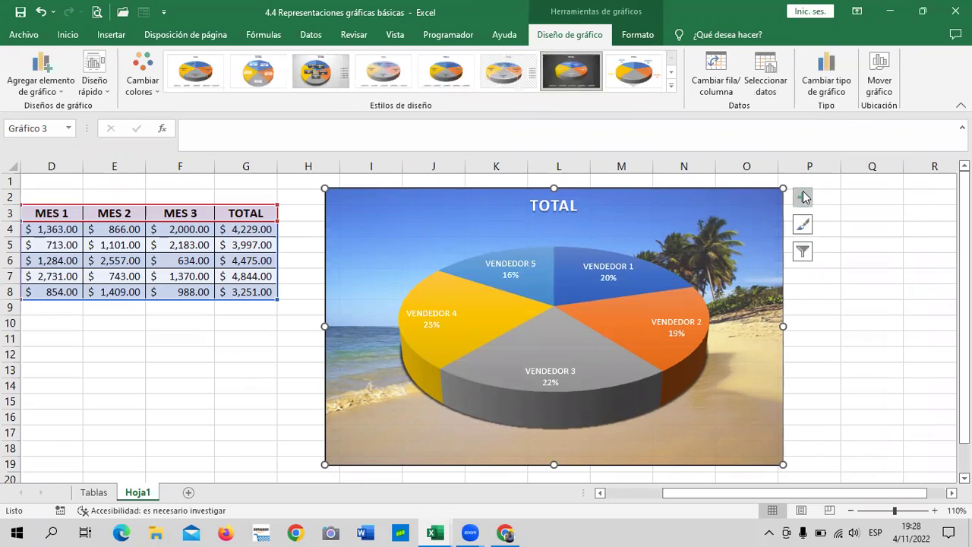
Apply the beach-background style from the Estilo list to the TOTAL pie chart.
left_click(803, 253)
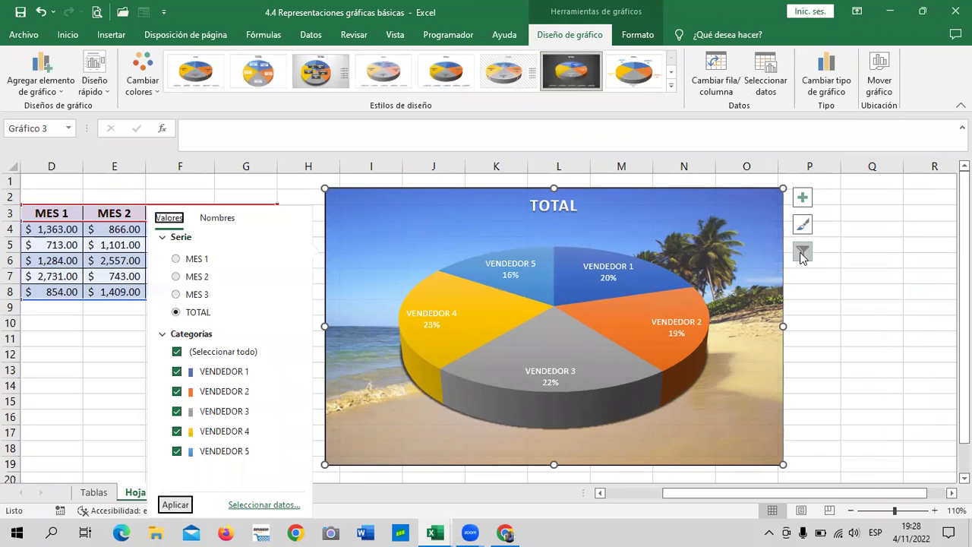
left_click(803, 253)
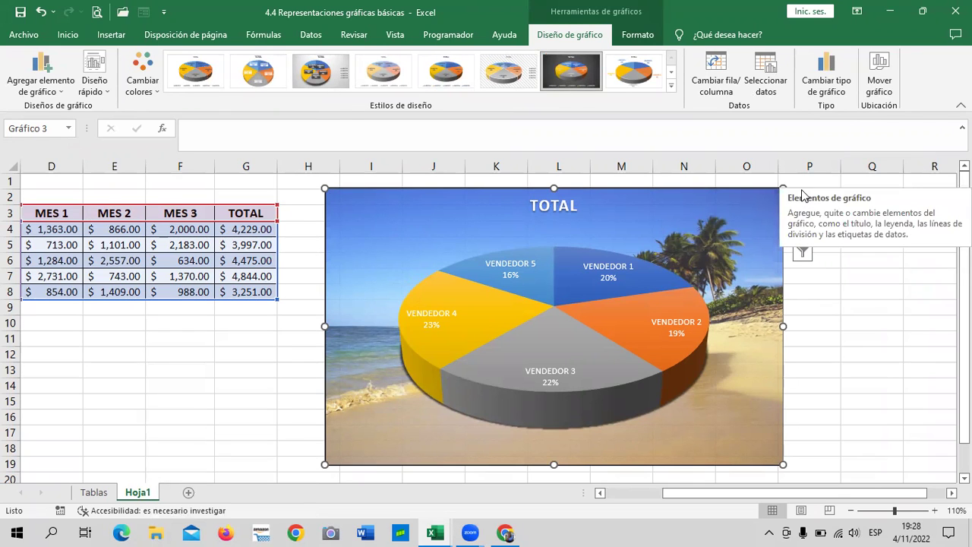
left_click(853, 301)
left_click(779, 201)
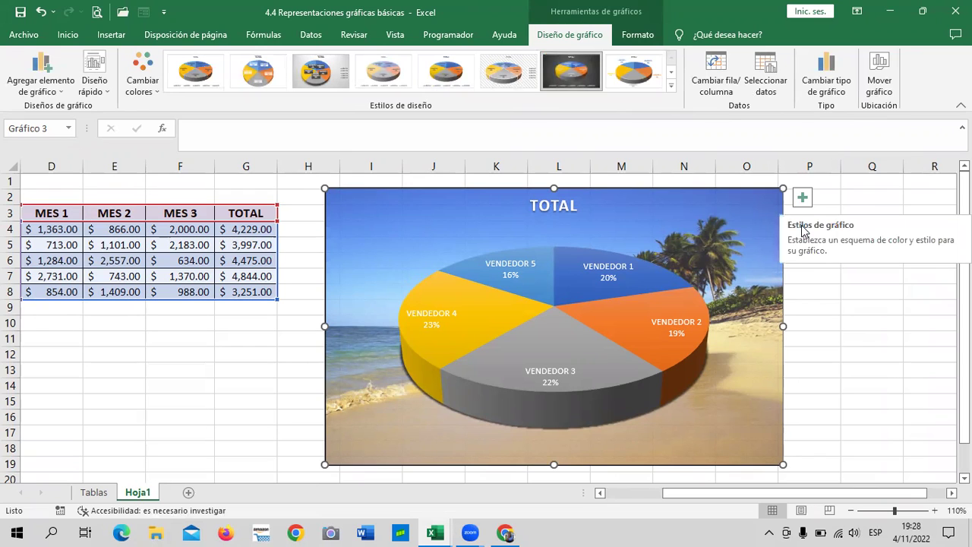
left_click(803, 225)
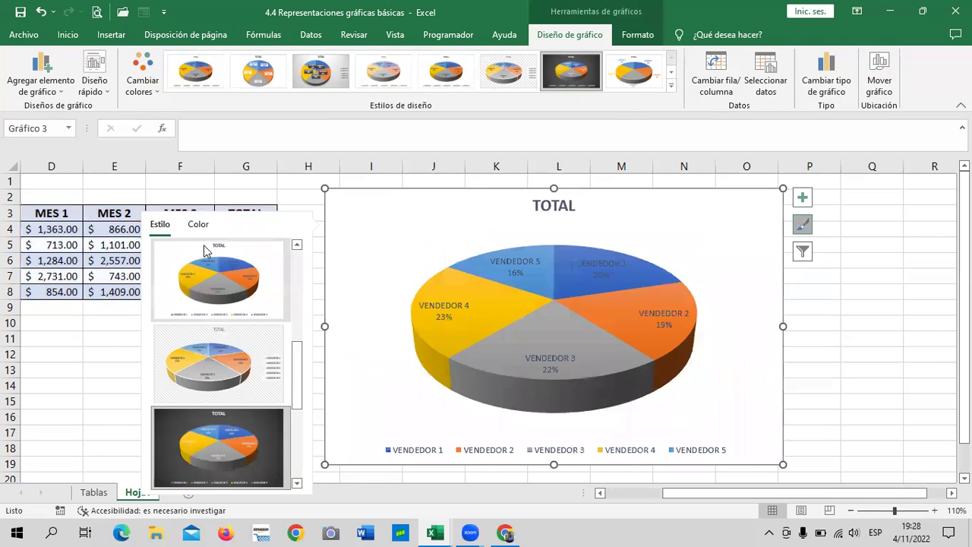
left_click(238, 379)
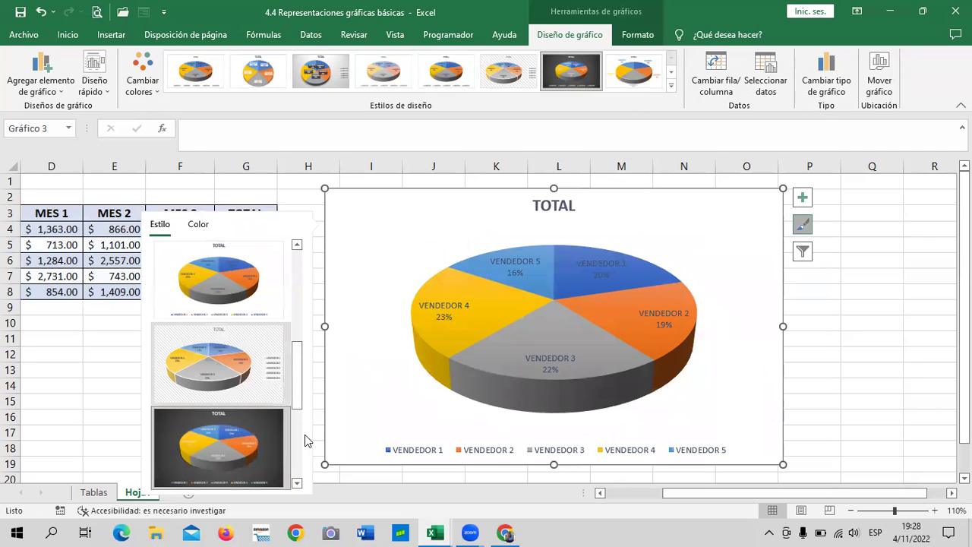
scroll(312, 289, "up", 5)
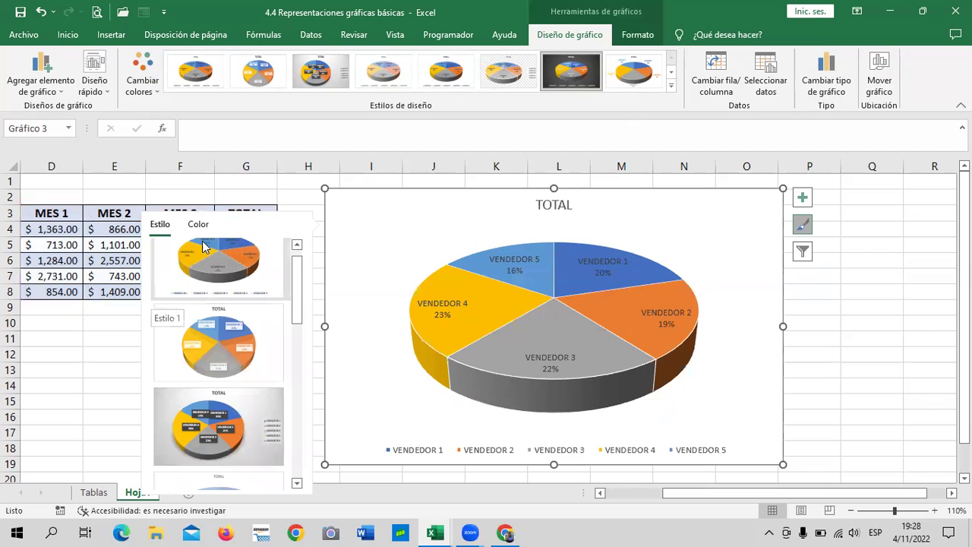
scroll(263, 347, "down", 3)
scroll(262, 357, "down", 3)
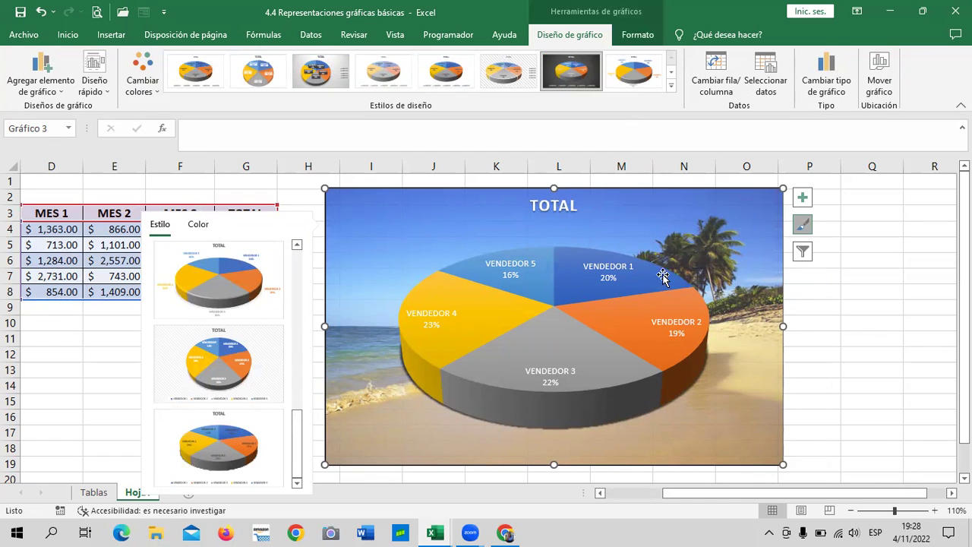
mouse_move(608, 272)
left_click(879, 328)
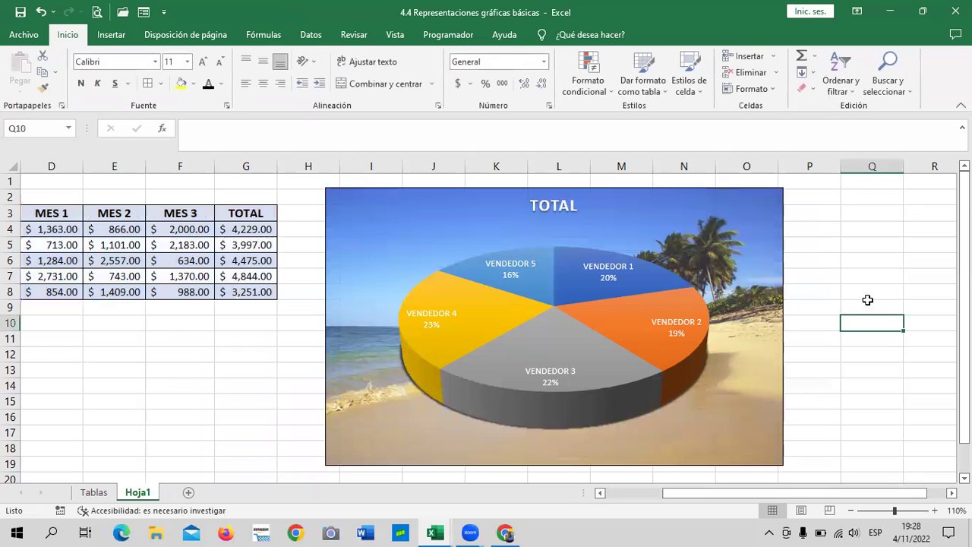
Make the pie's data labels black WordArt text and increase their font size.
left_click(673, 328)
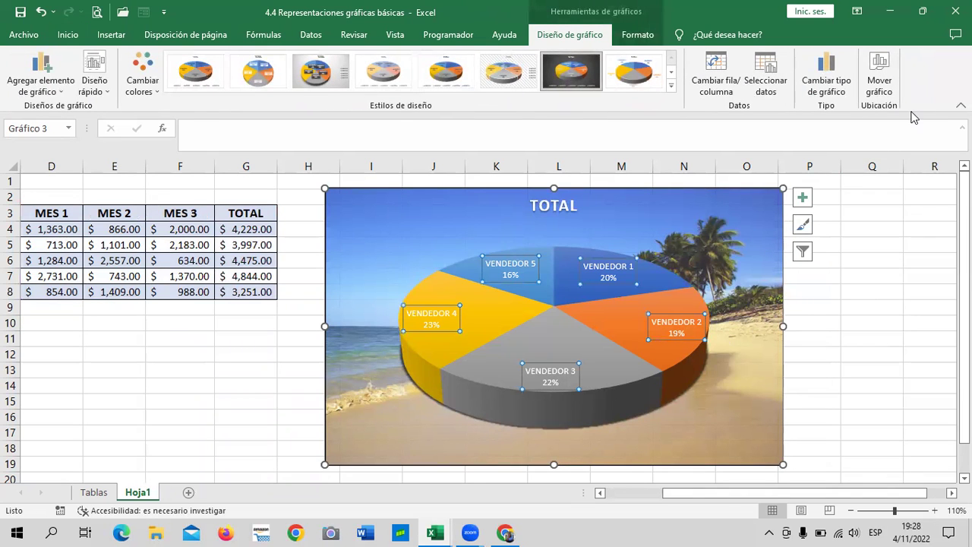
left_click(642, 36)
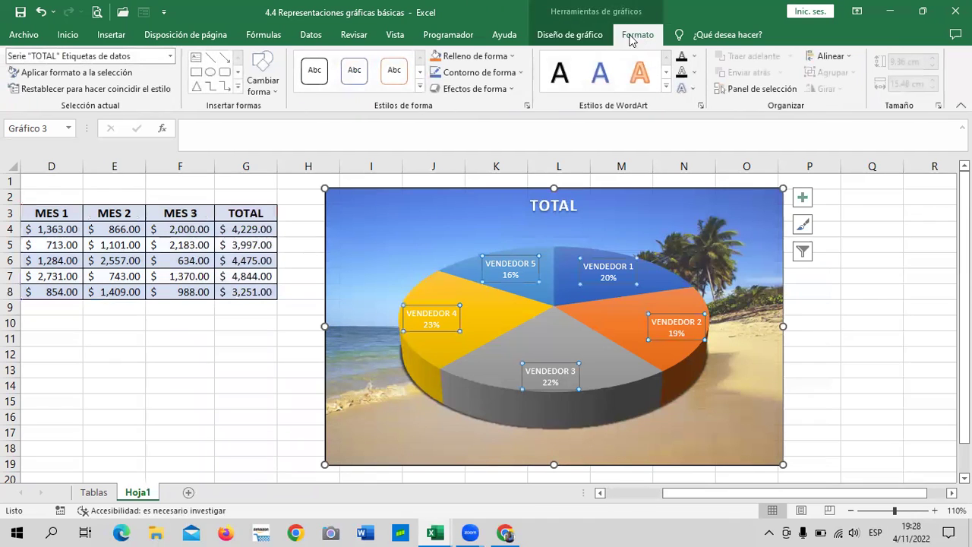
left_click(560, 72)
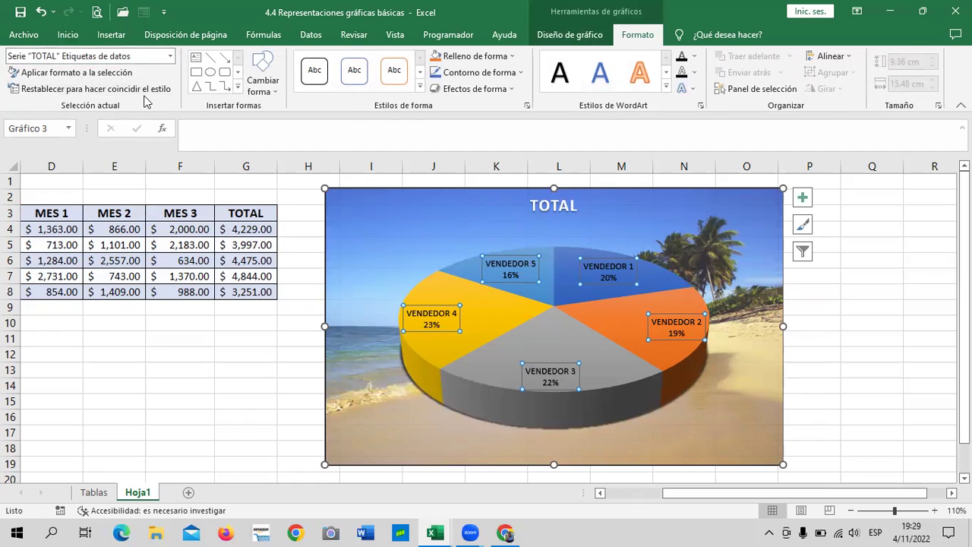
left_click(57, 36)
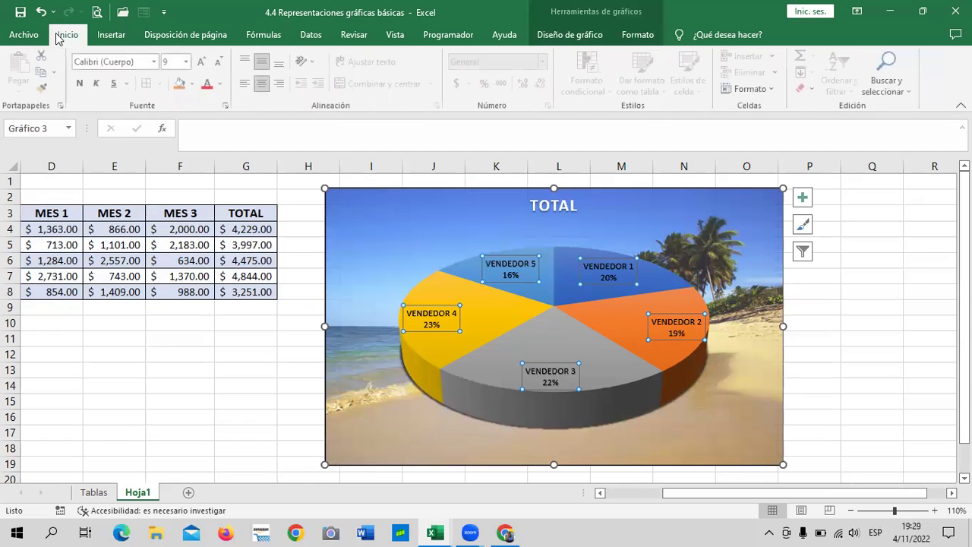
left_click(203, 62)
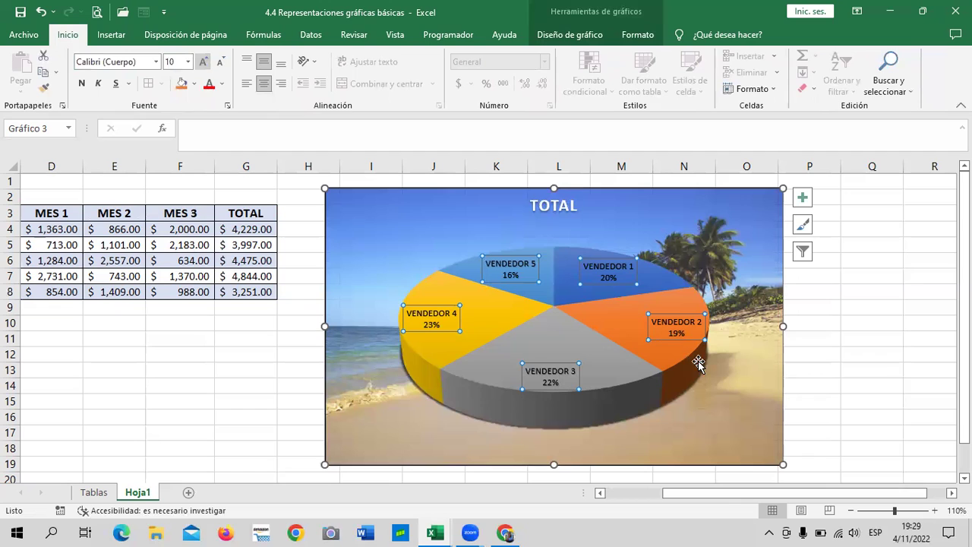
Enlarge the TOTAL chart title to 20 pt.
left_click(548, 205)
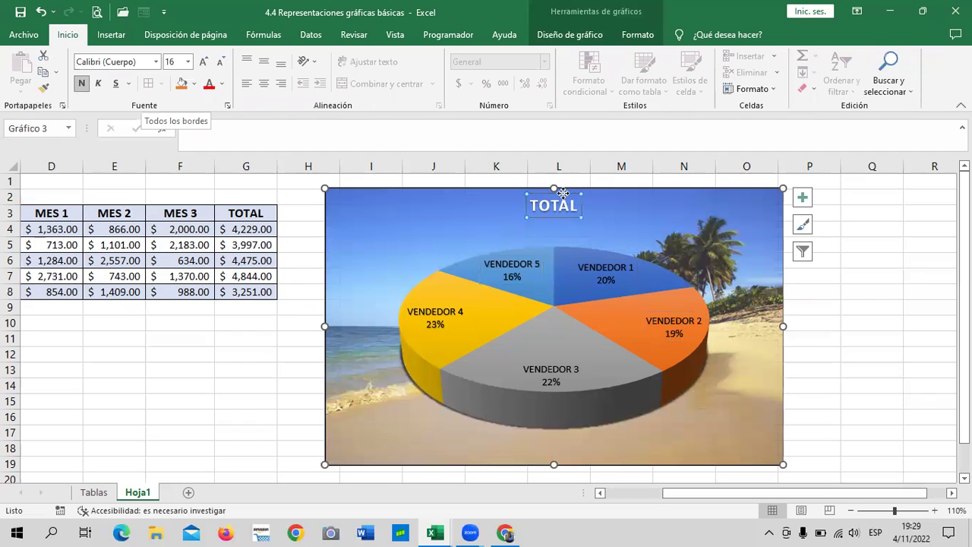
left_click(202, 62)
left_click(203, 62)
left_click(202, 62)
left_click(202, 63)
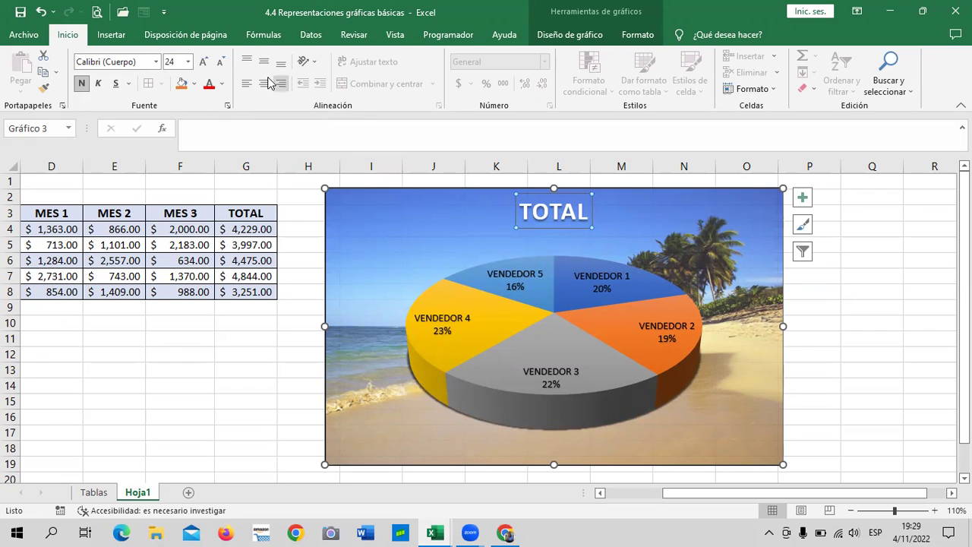
left_click(220, 65)
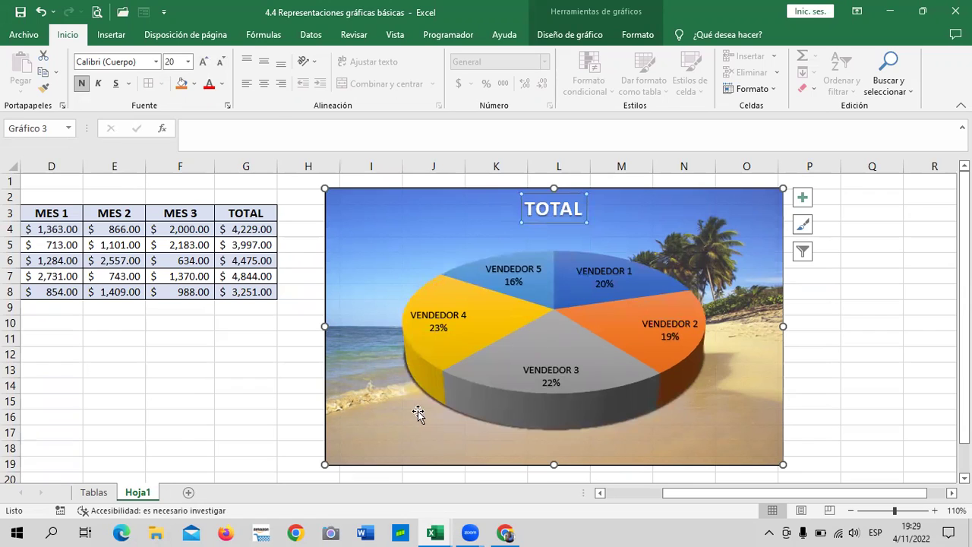
left_click(582, 345)
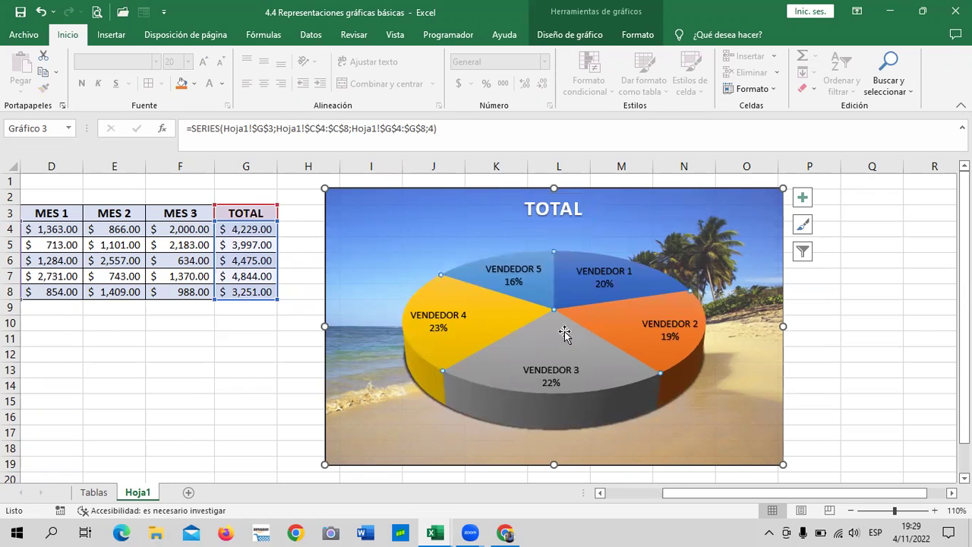
Explode the TOTAL pie's slices slightly outward from the centre.
left_click(570, 335)
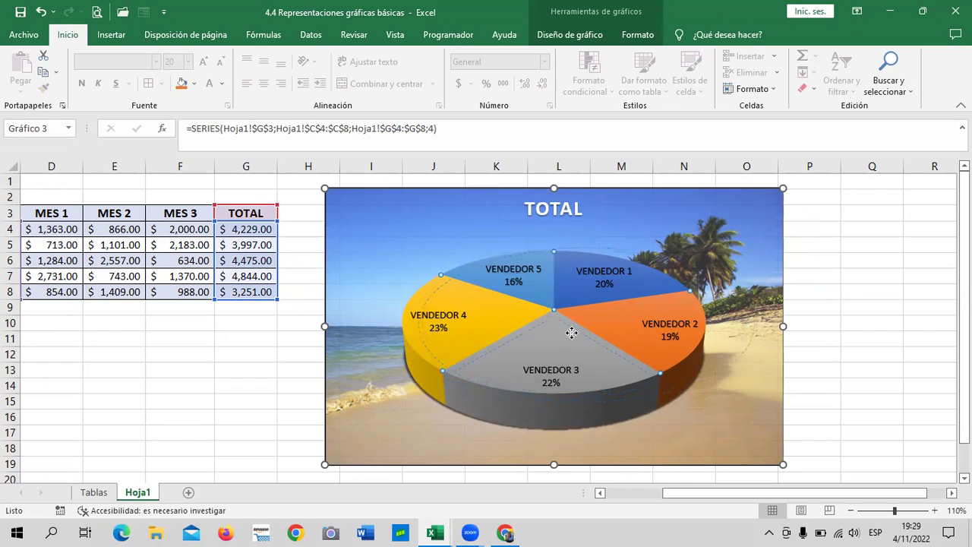
left_click_drag(566, 321, 599, 295)
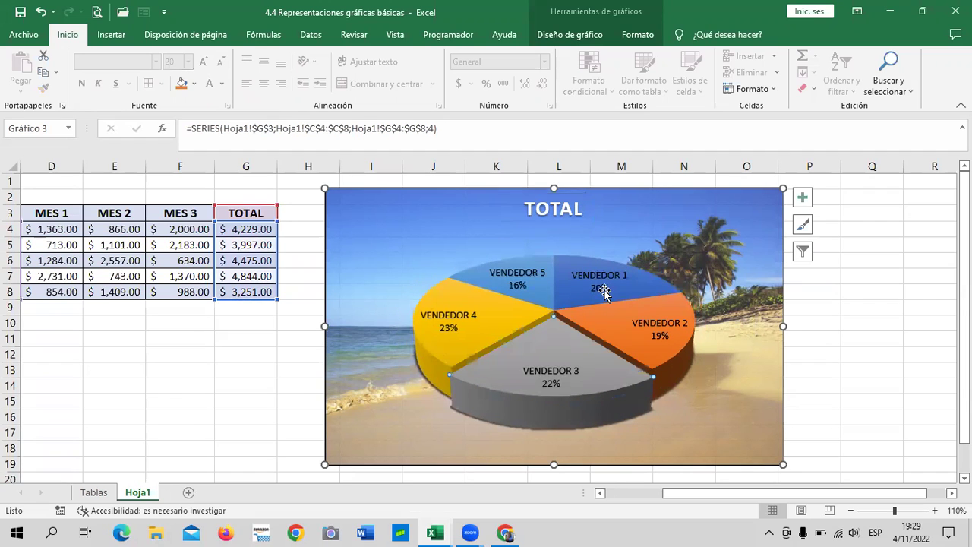
left_click(599, 286)
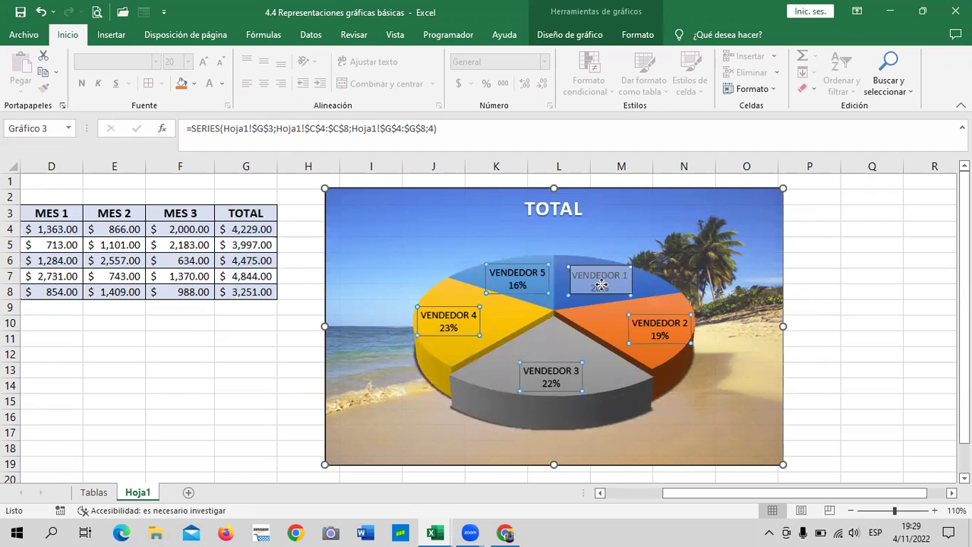
left_click(562, 288)
left_click_drag(562, 287, 533, 292)
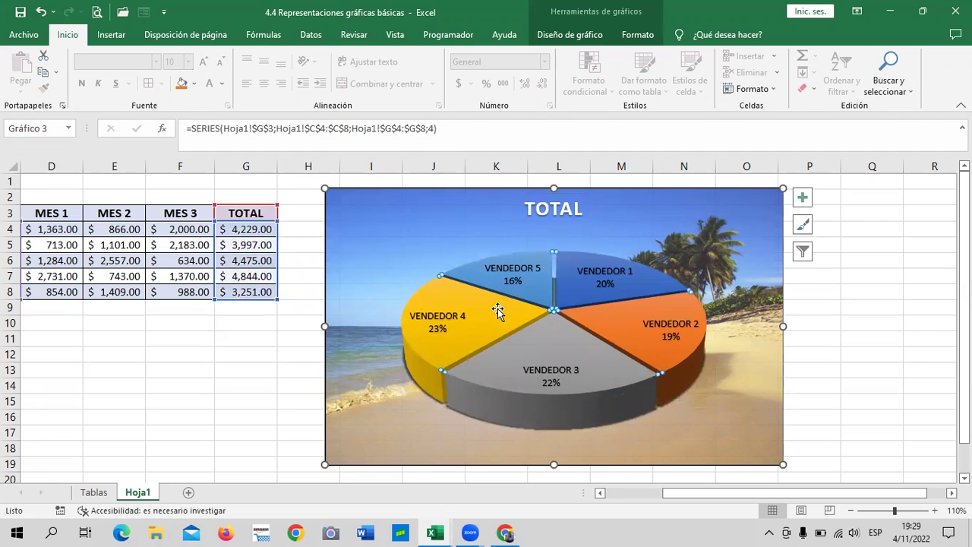
left_click(481, 267)
Widen the chart rightward so it stretches to column P.
left_click(700, 395)
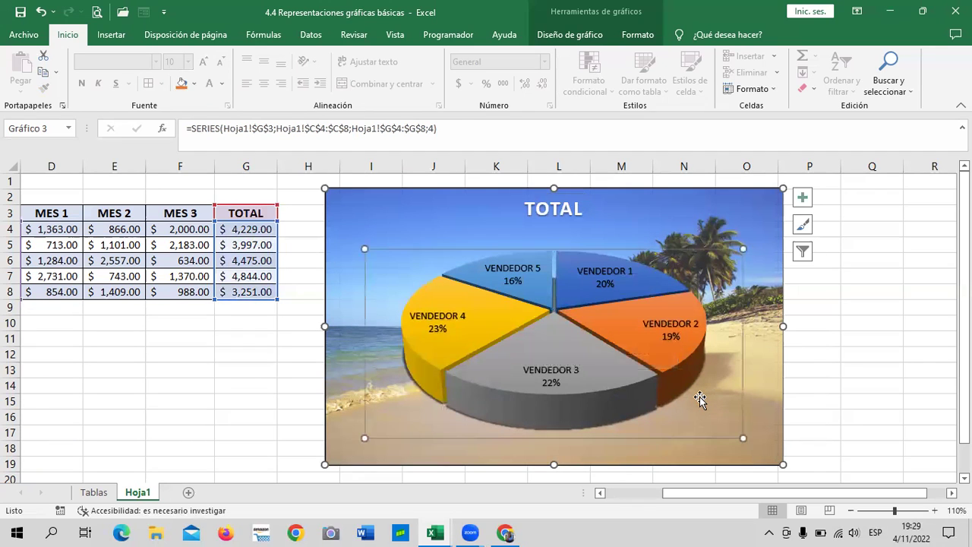
left_click_drag(785, 466, 803, 471)
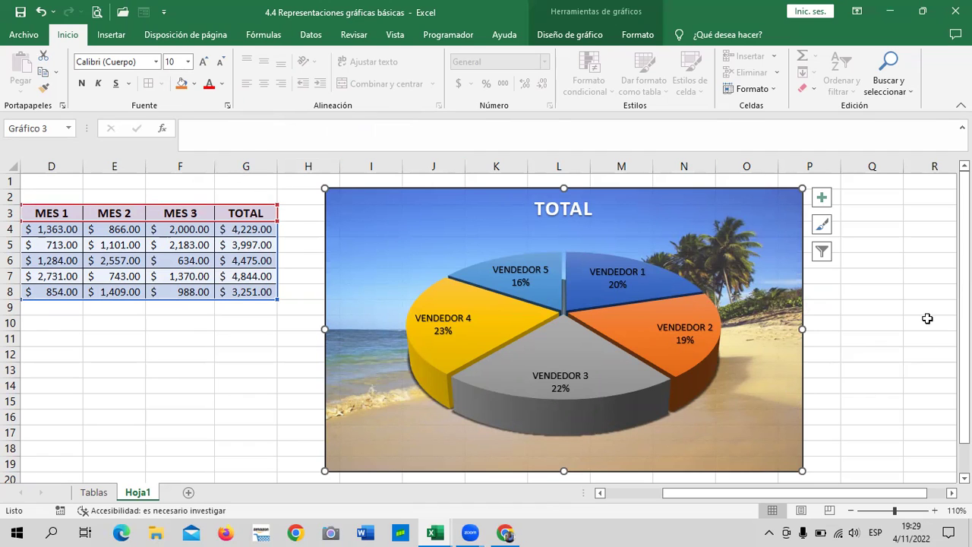
left_click(912, 293)
left_click(736, 242)
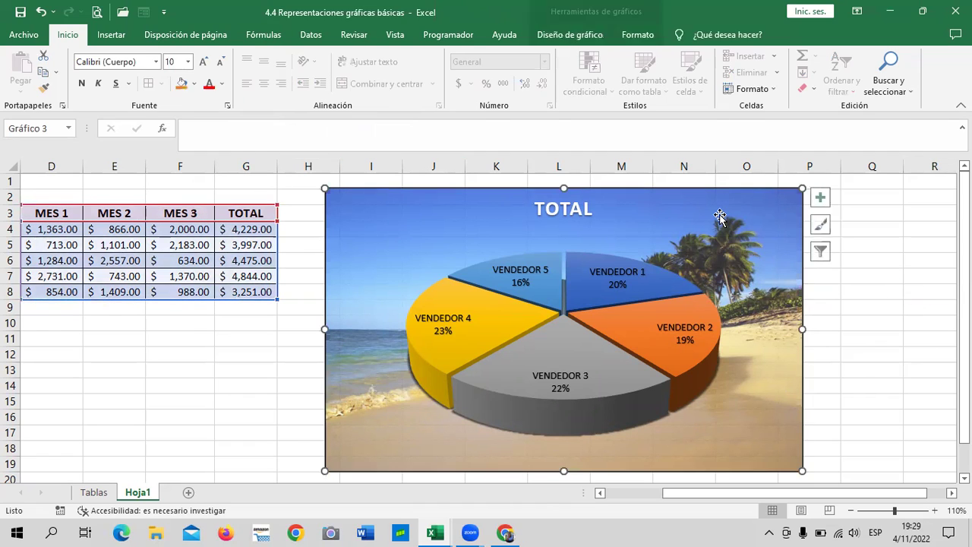
left_click(638, 35)
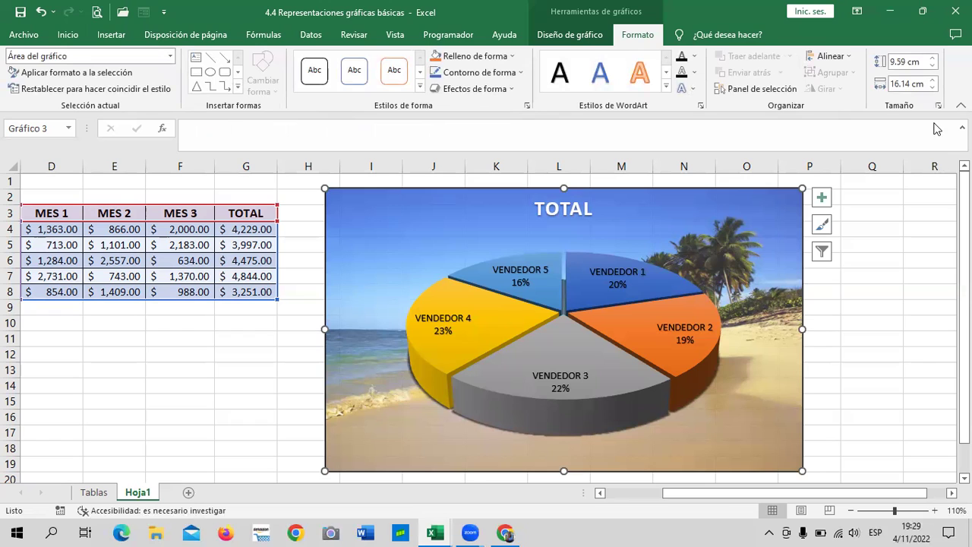
left_click(585, 36)
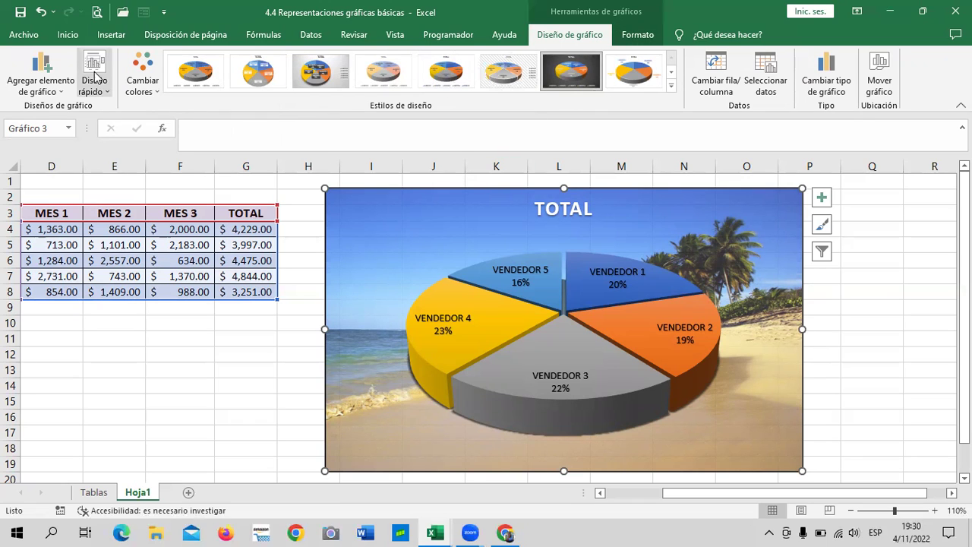
left_click(719, 77)
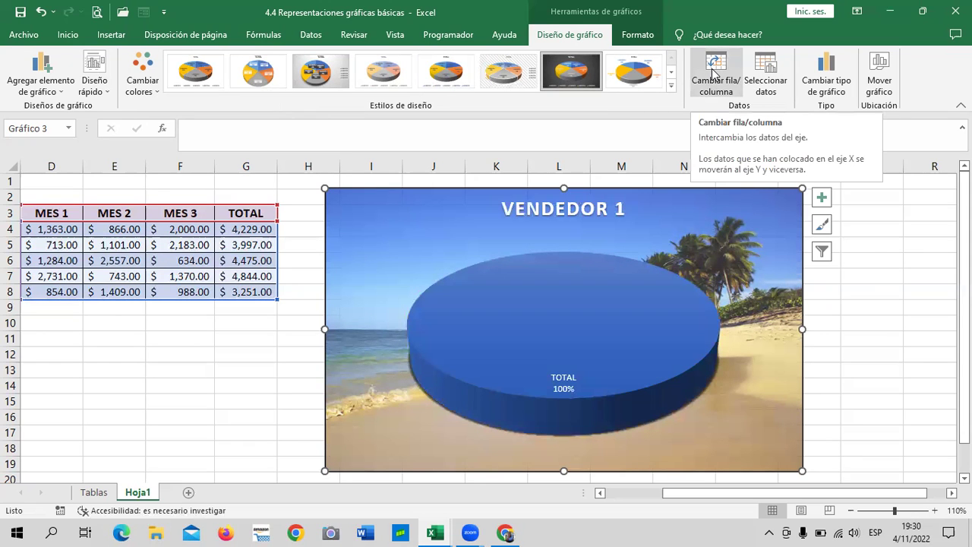
left_click(713, 71)
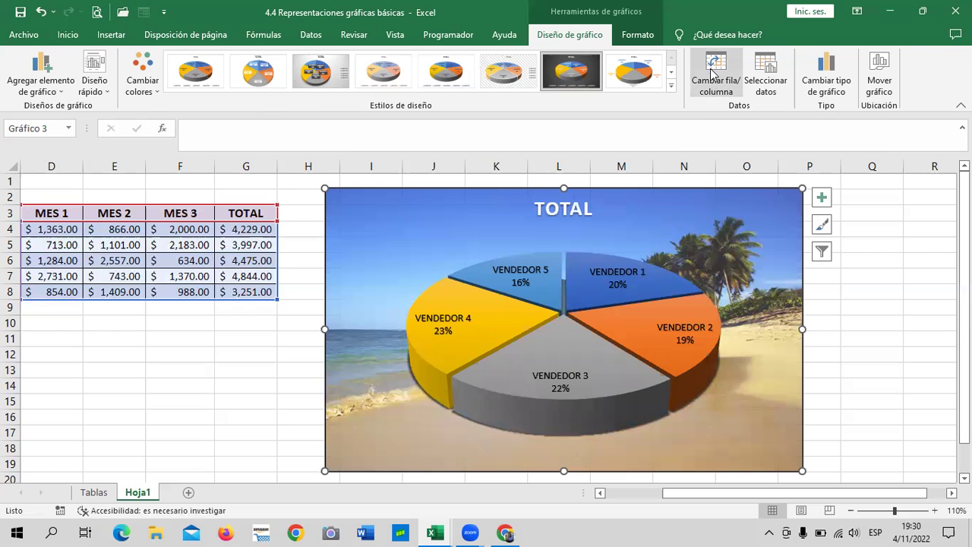
left_click(768, 72)
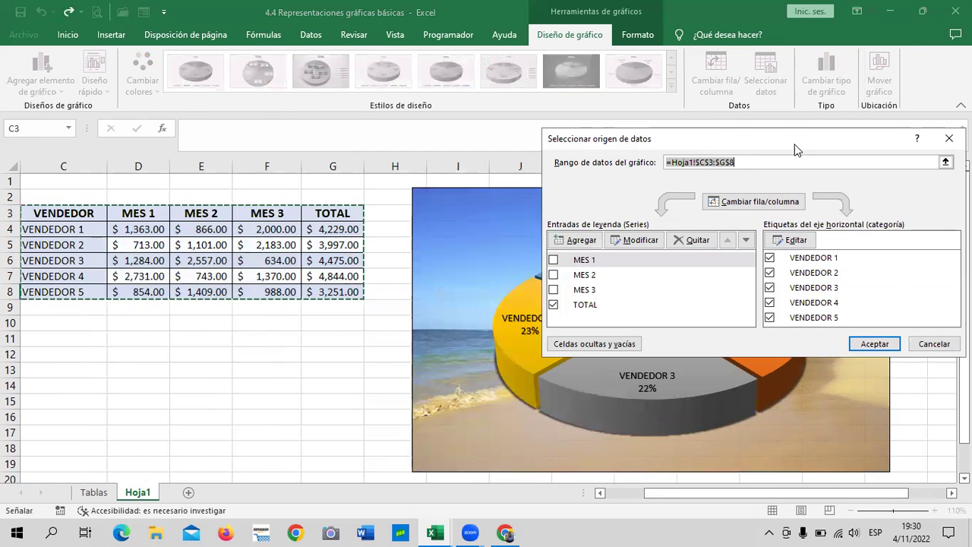
left_click_drag(779, 139, 685, 139)
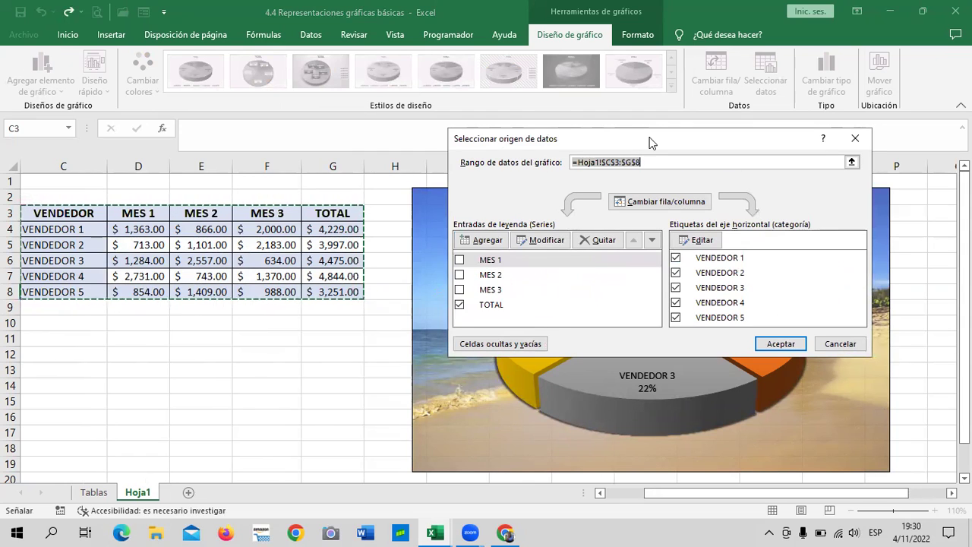
left_click(840, 344)
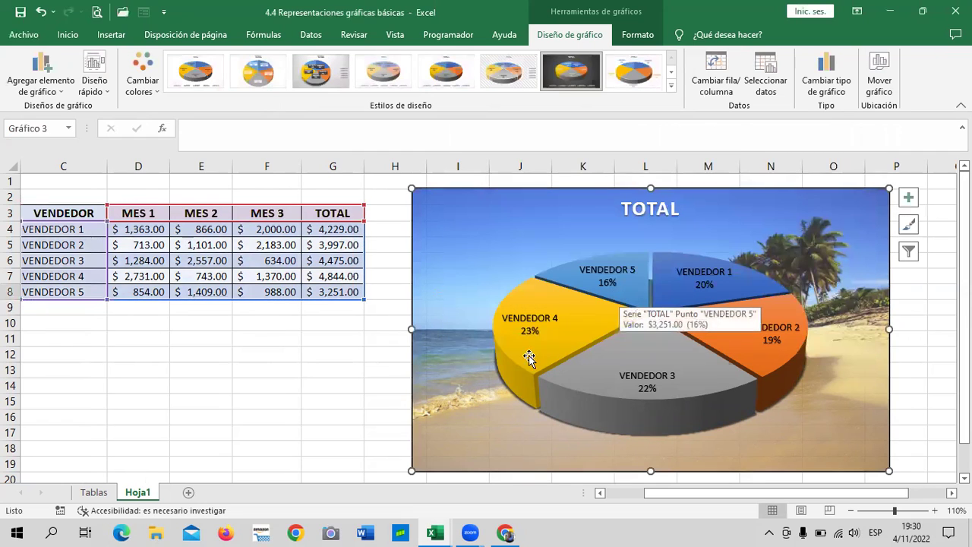
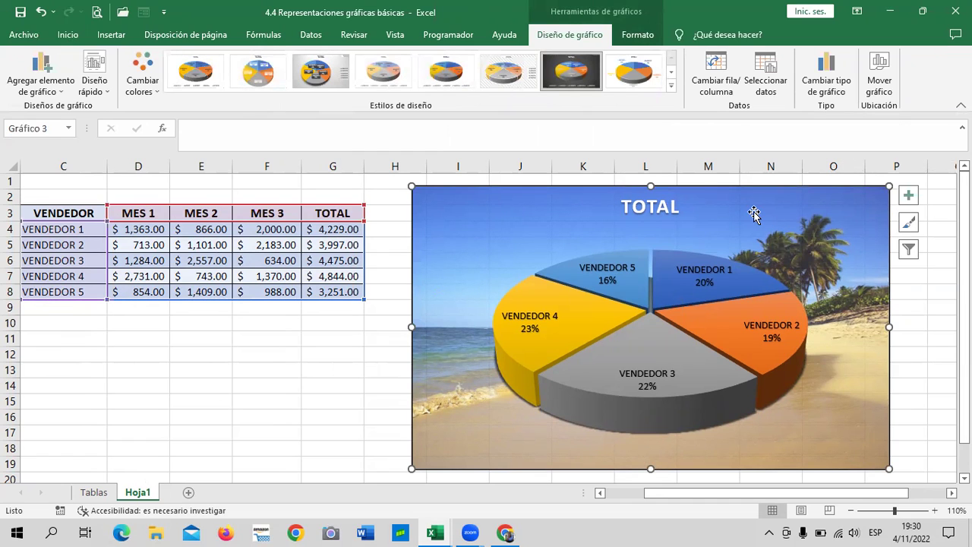
Nudge the TOTAL pie chart left and set Mover gráfico to send it to new sheet Gráfico1.
left_click_drag(751, 214, 724, 212)
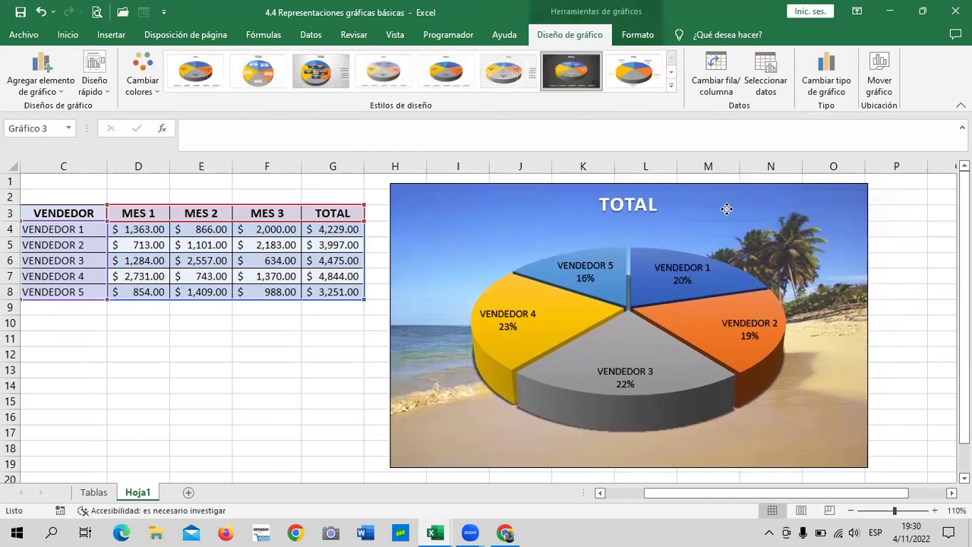
left_click(879, 69)
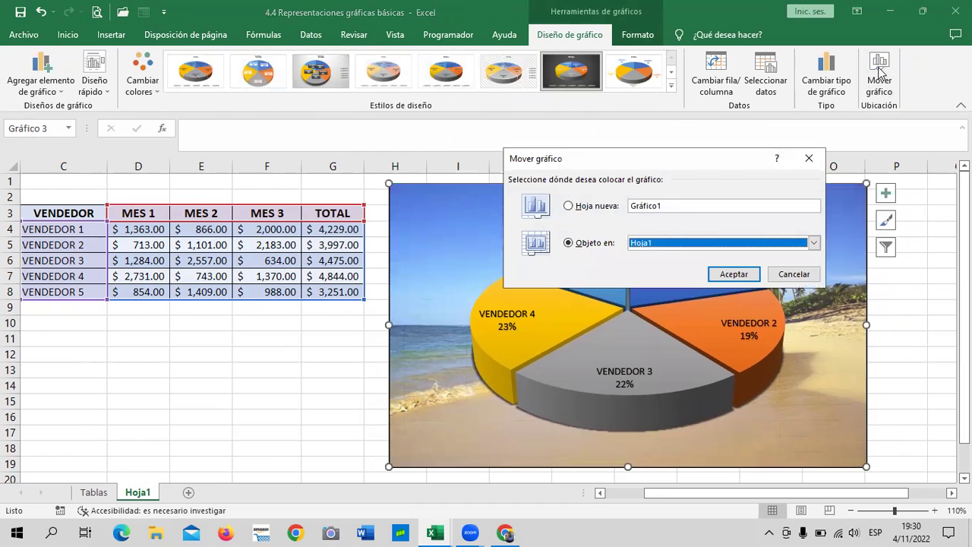
left_click_drag(716, 159, 559, 175)
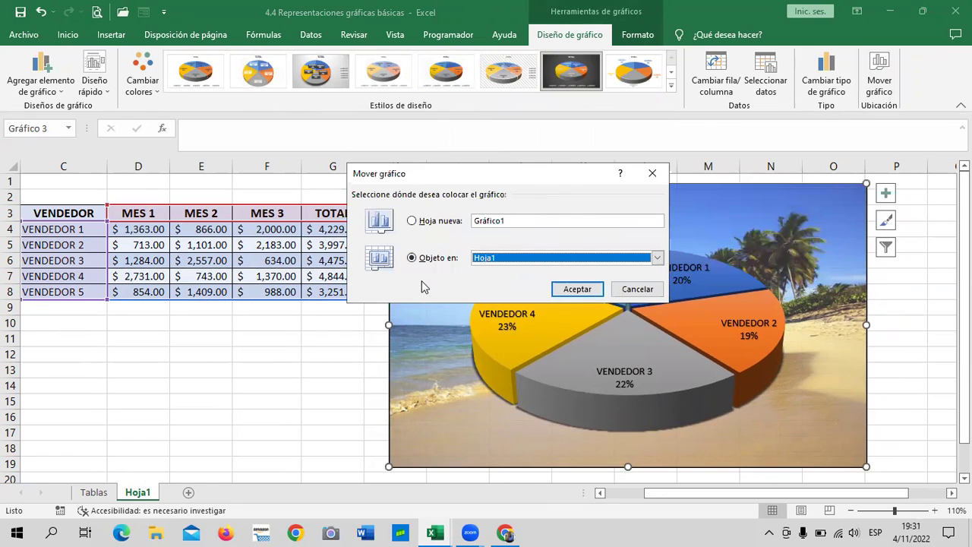
left_click(658, 258)
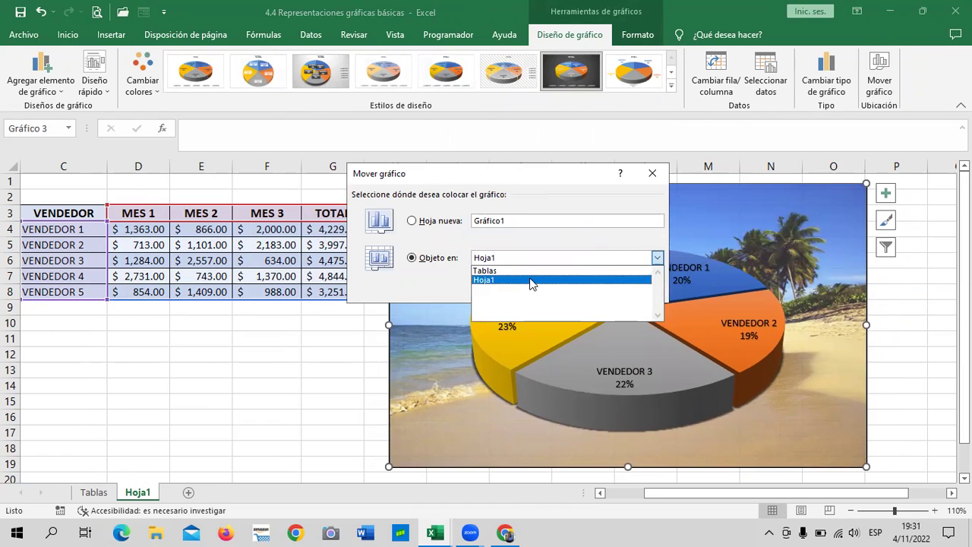
left_click(647, 261)
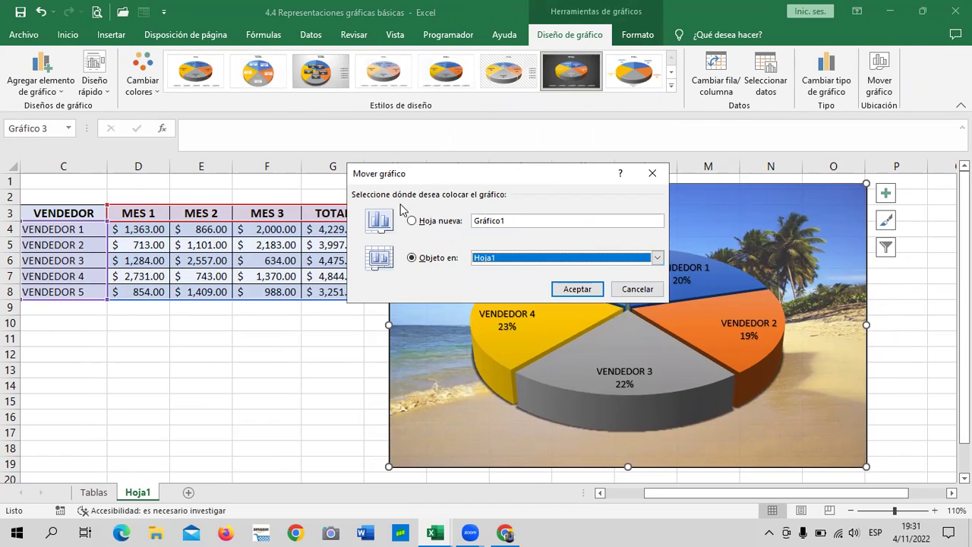
left_click(414, 222)
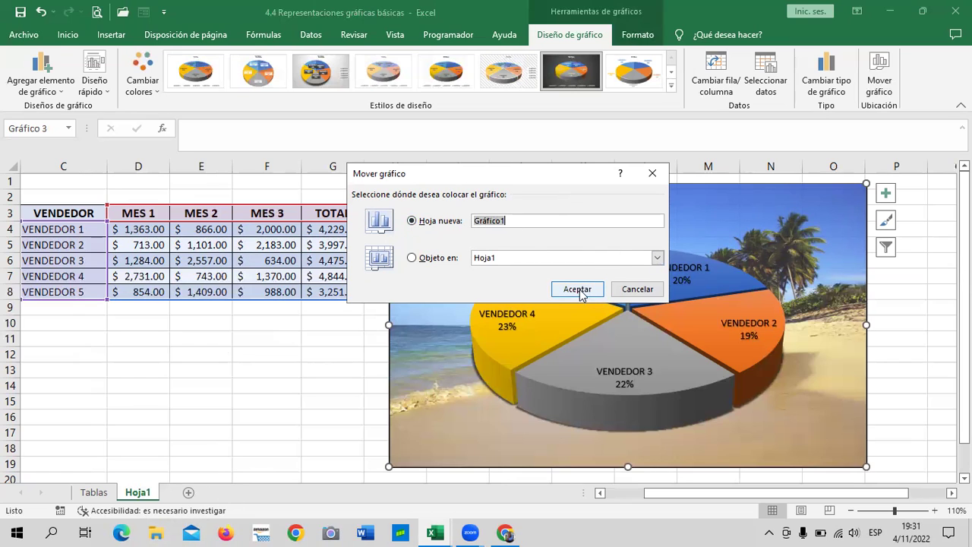
Confirm the move to the new Gráfico1 sheet and place its tab after Hoja1.
left_click(577, 289)
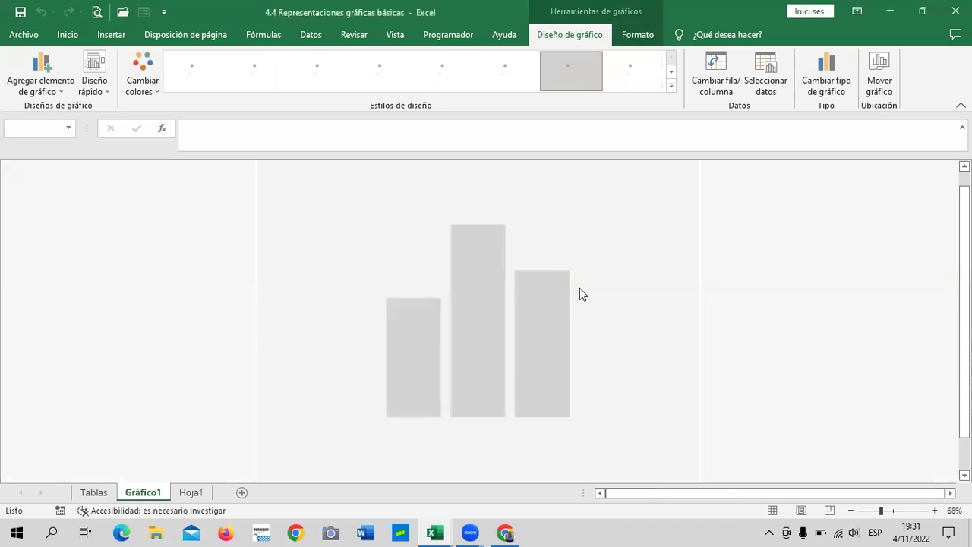
left_click(897, 300)
scroll(896, 301, "down", 1)
scroll(896, 302, "up", 1)
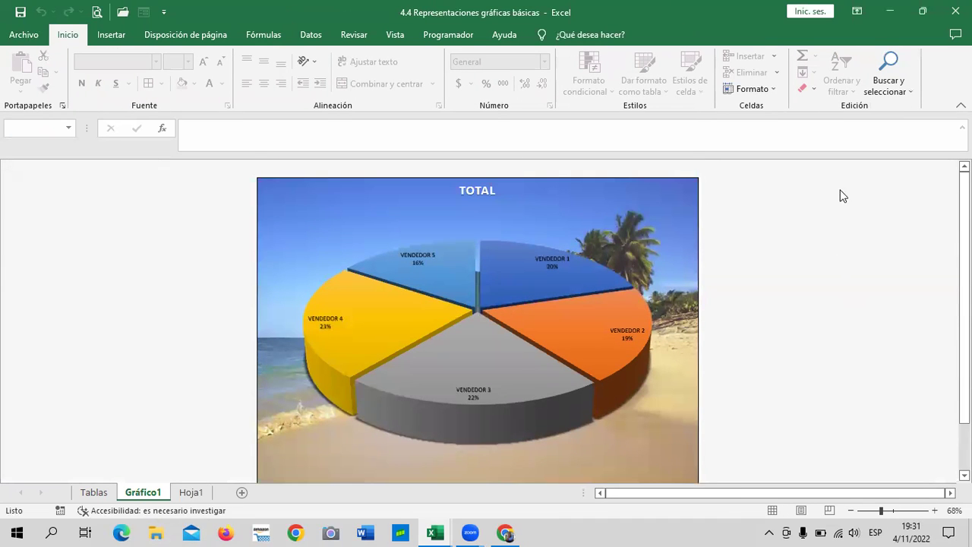
mouse_move(134, 496)
left_mouse_down()
mouse_move(204, 499)
mouse_move(725, 270)
left_mouse_up()
left_click(181, 492)
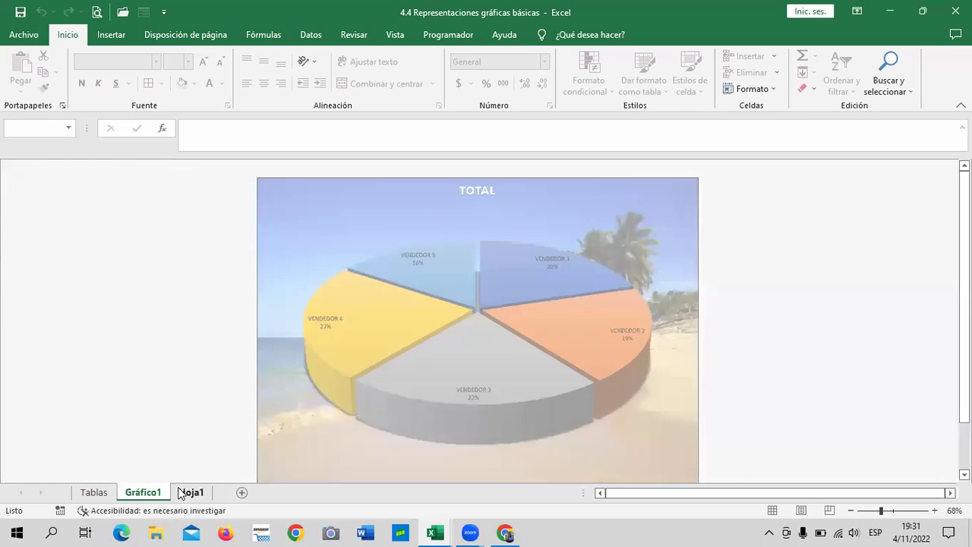
left_click_drag(145, 494, 200, 496)
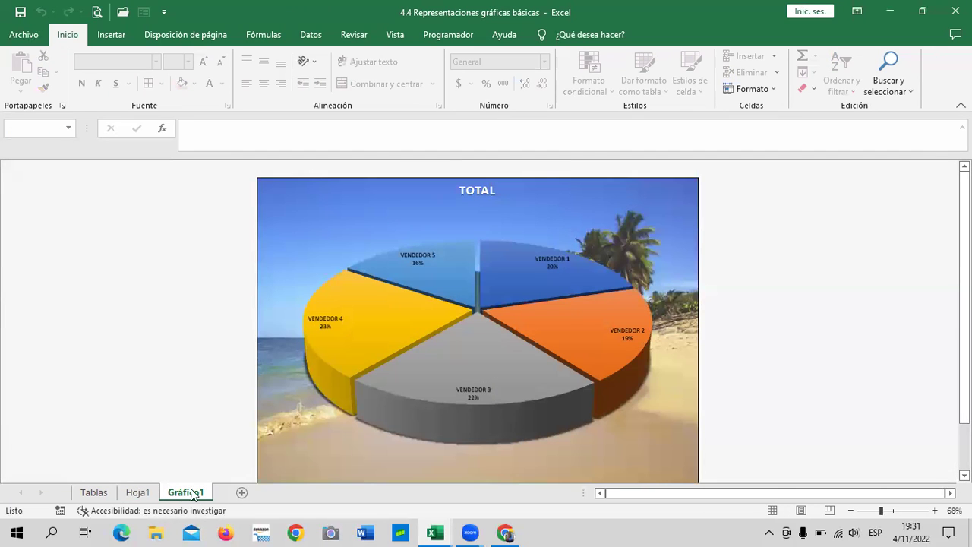
Select the pie chart on Gráfico1 and bring up the Diseño de gráfico options.
left_click(652, 242)
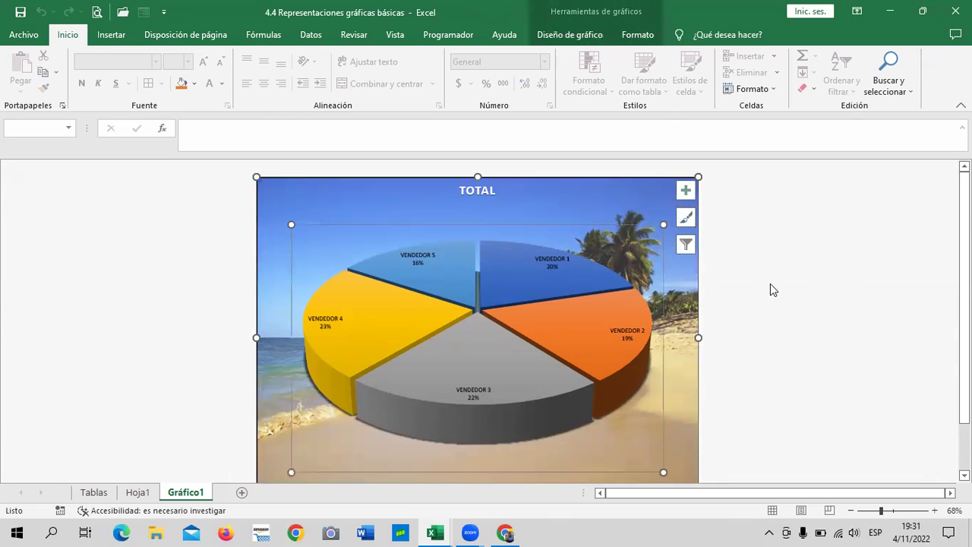
left_click(626, 199)
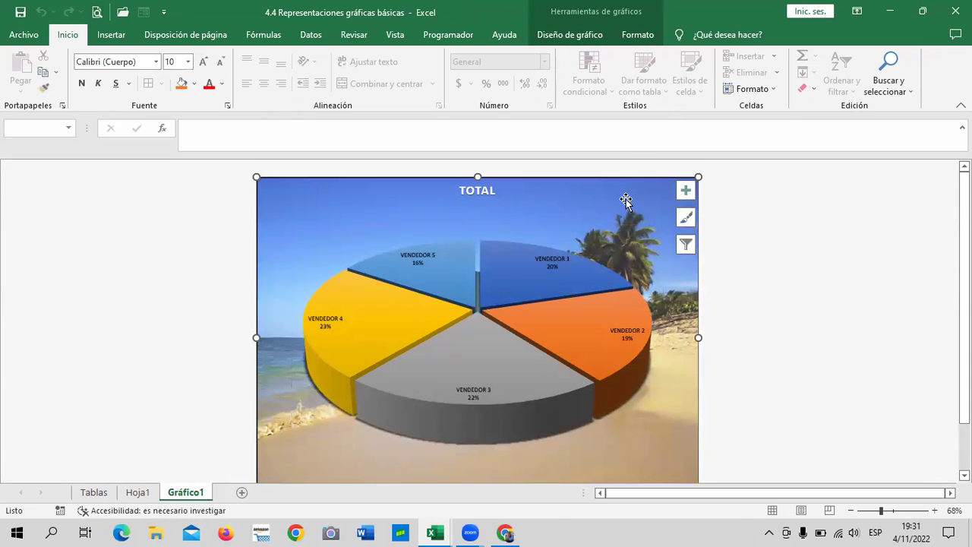
left_click(889, 245)
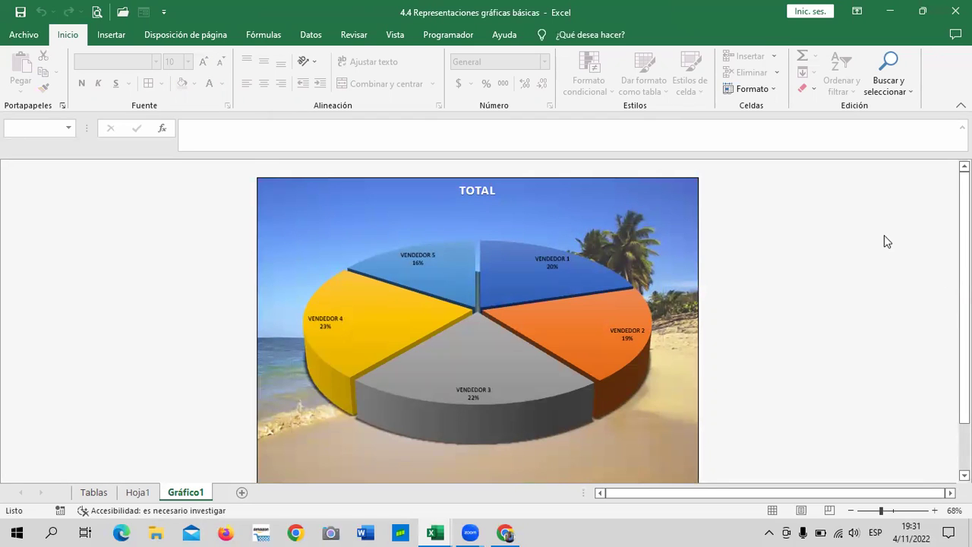
left_click(649, 243)
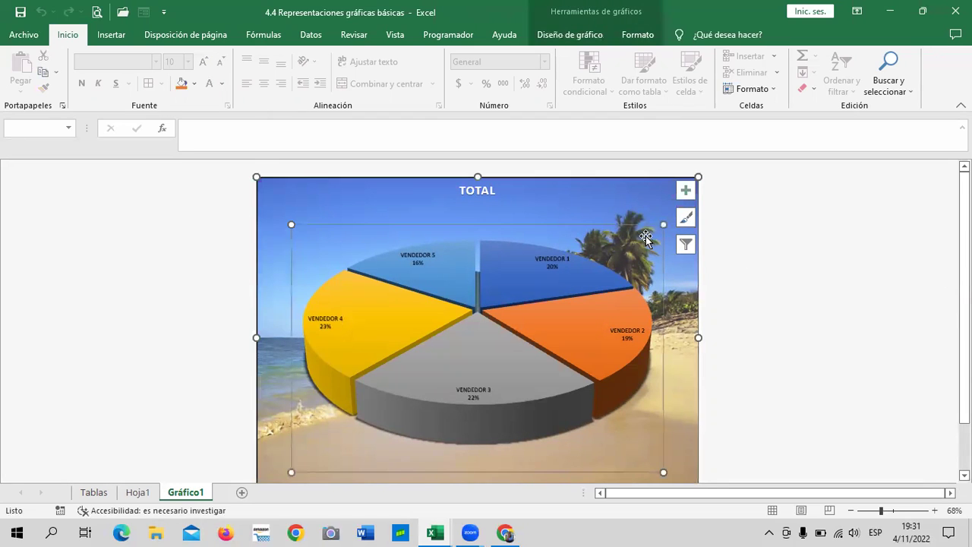
scroll(680, 309, "down", 2)
left_click(698, 444)
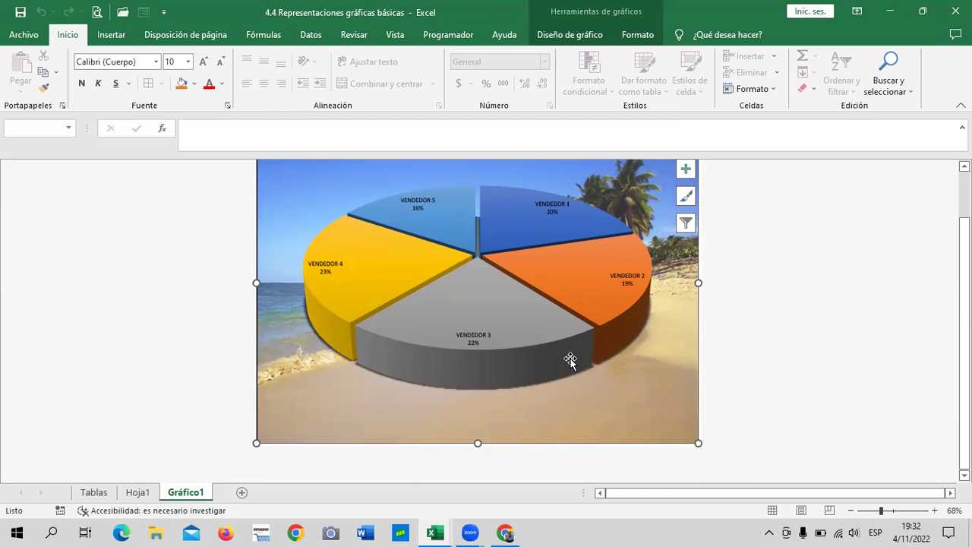
scroll(727, 385, "up", 2)
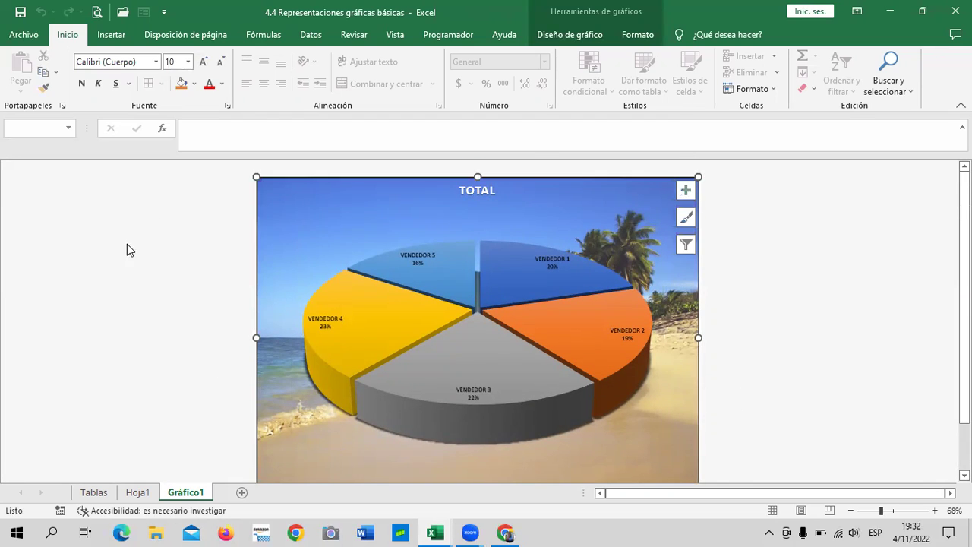
left_click(173, 216)
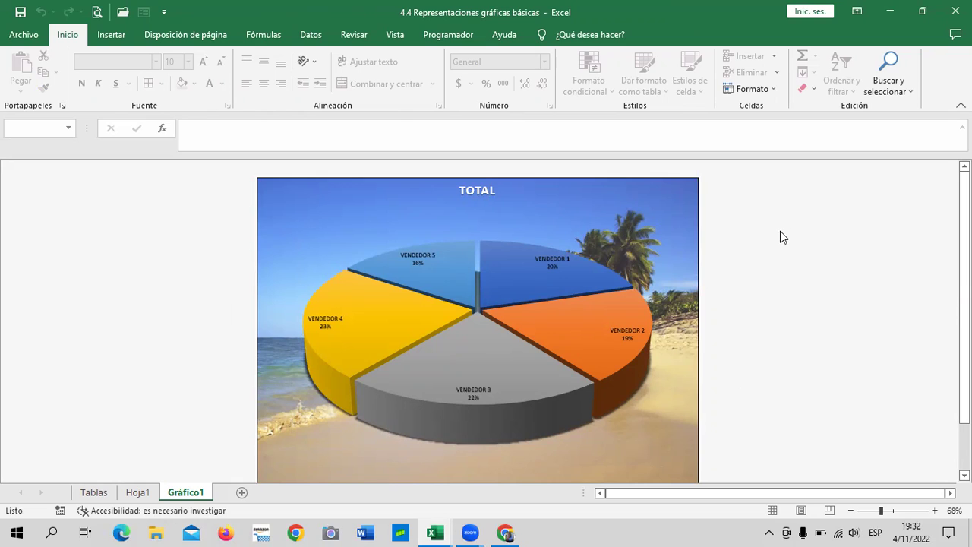
left_click(653, 226)
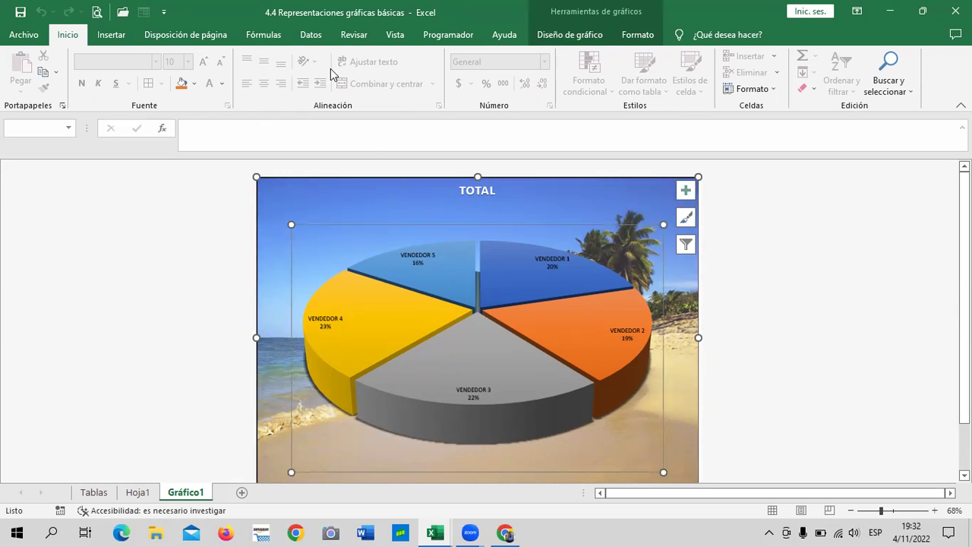
left_click(844, 273)
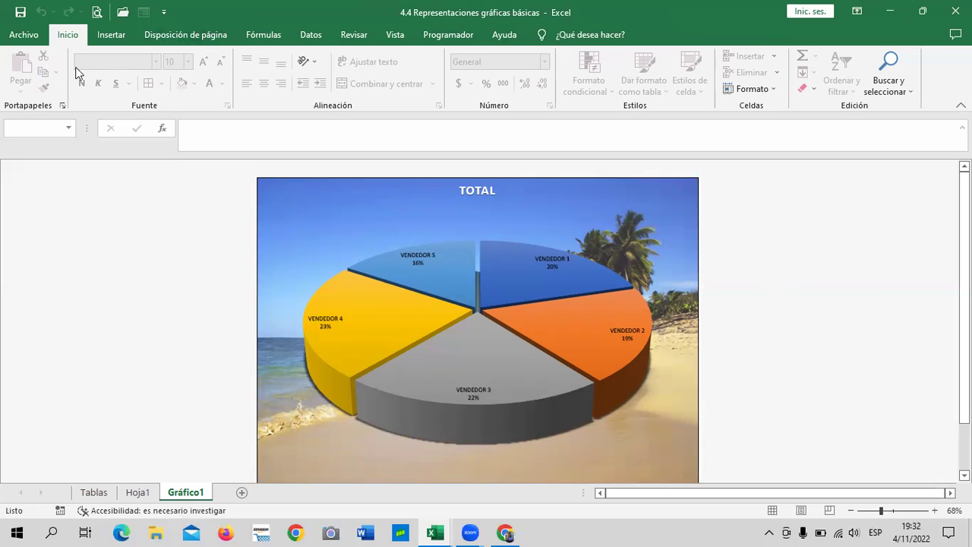
left_click(603, 216)
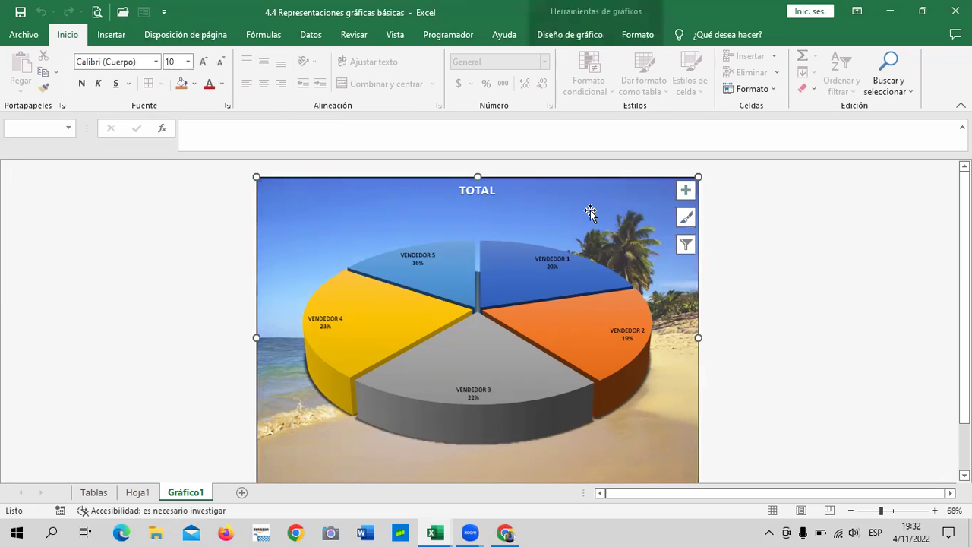
left_click(581, 35)
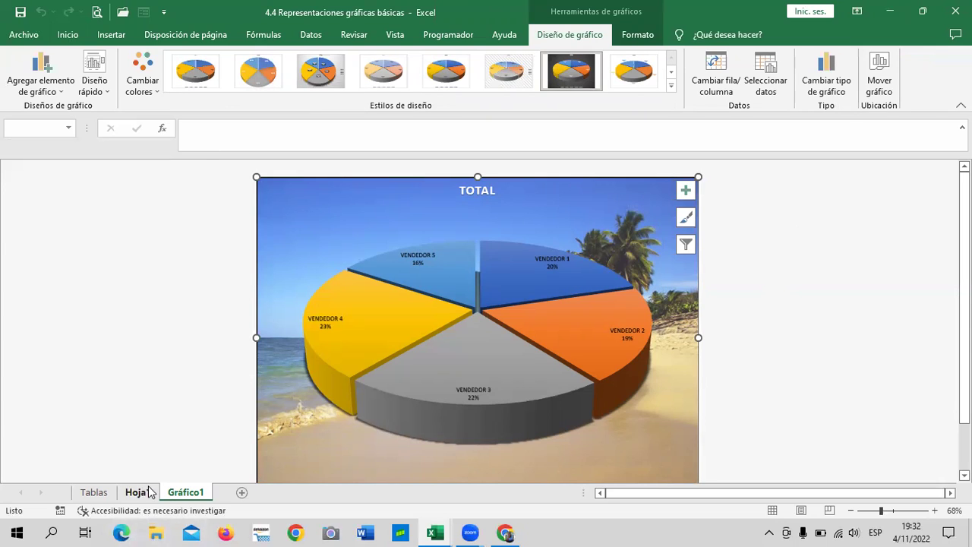
Use Mover gráfico to place the pie chart as an object on Hoja1 again.
left_click(888, 67)
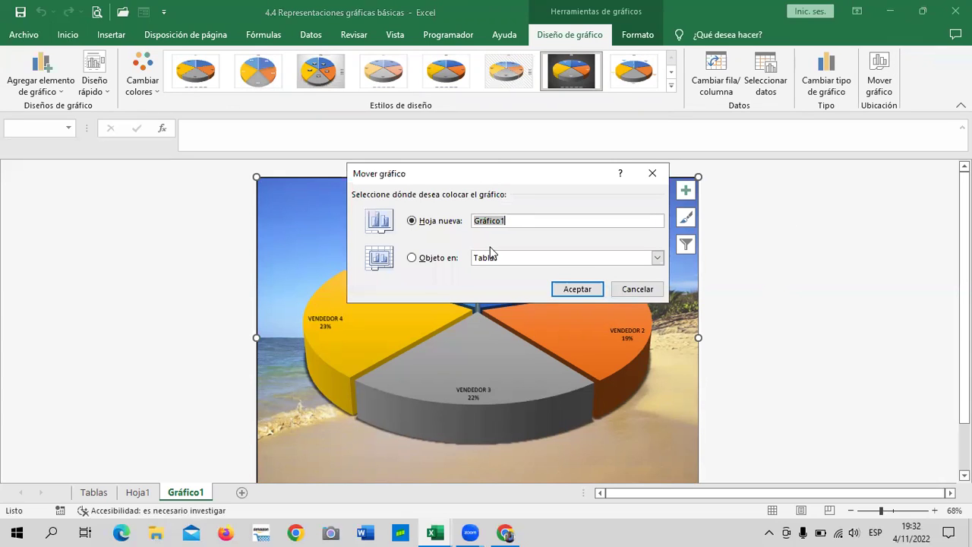
left_click(412, 257)
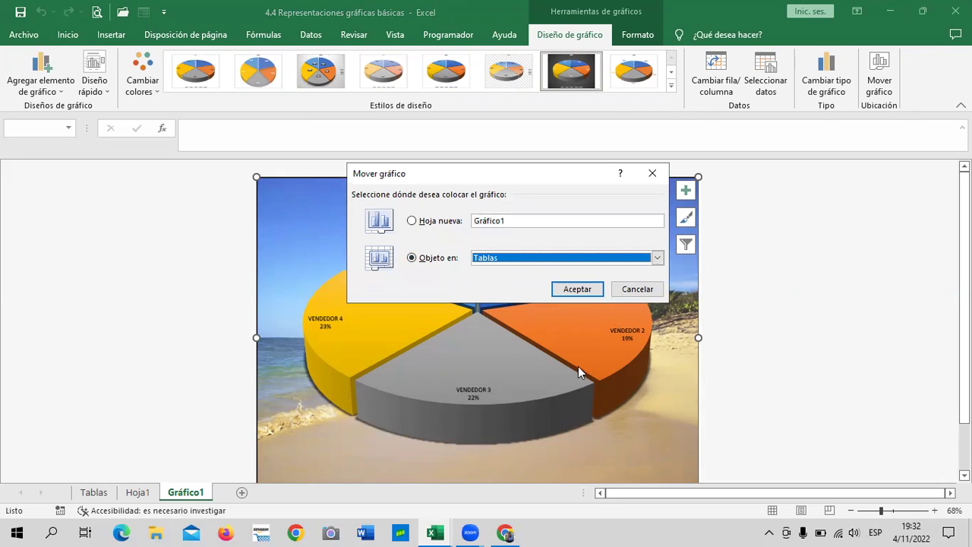
left_click(658, 257)
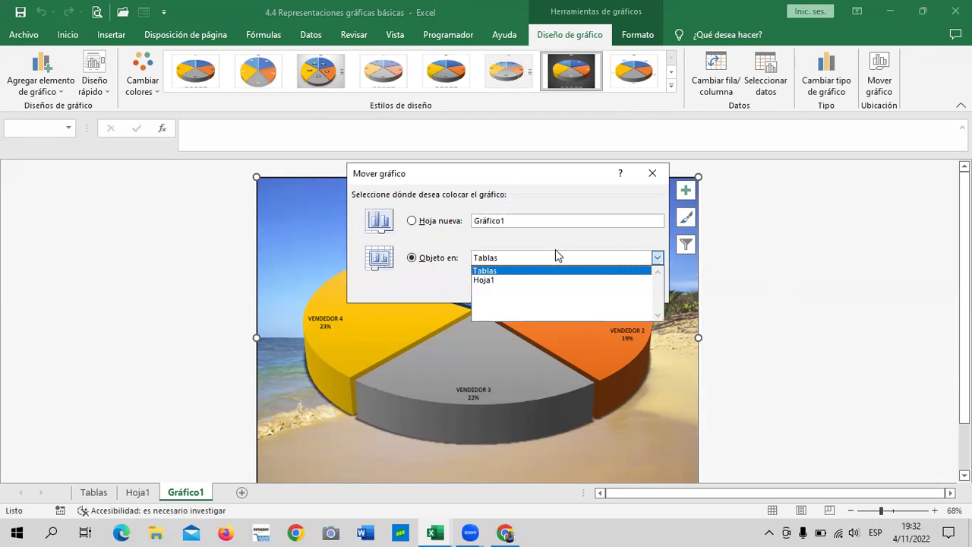
left_click(507, 281)
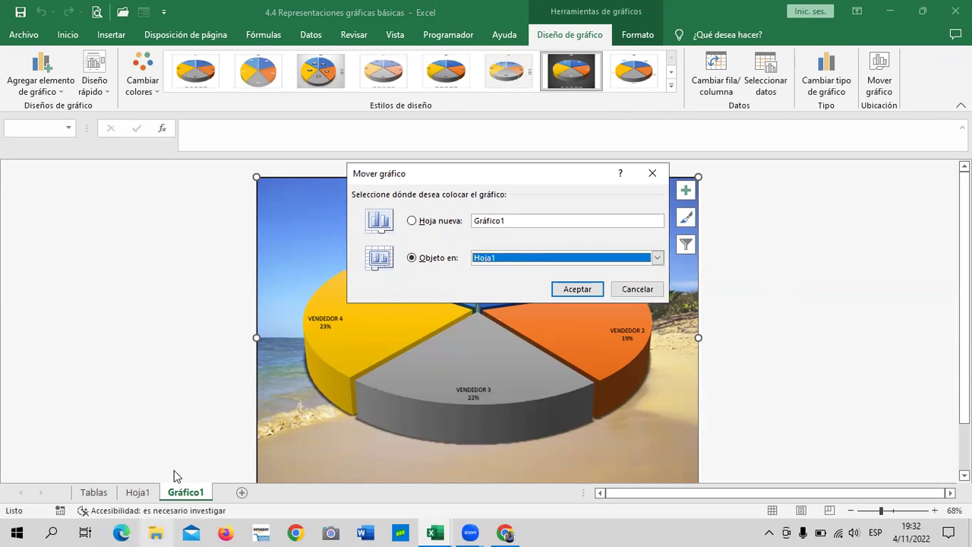
left_click(587, 292)
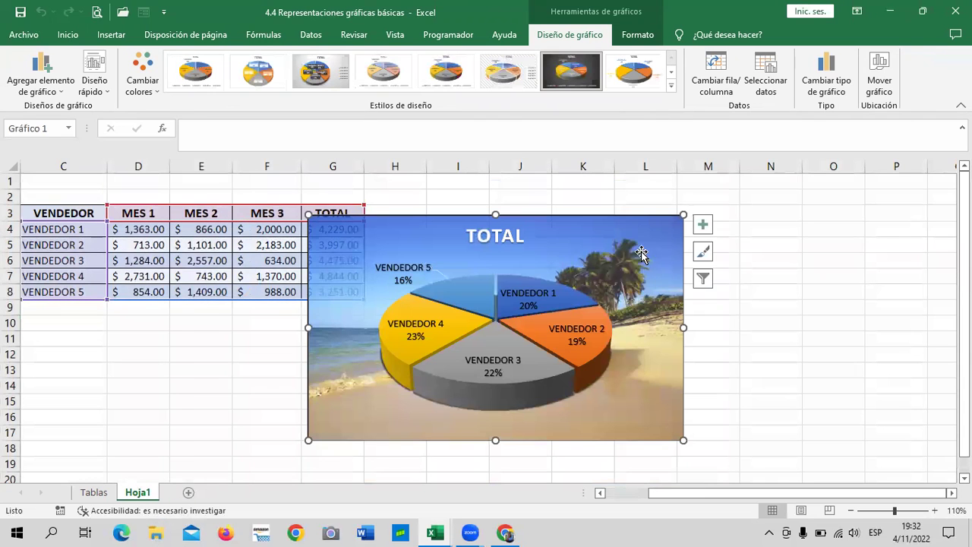
Shift the TOTAL pie chart clear of the table and resize it to span about columns H–N.
left_click_drag(653, 289, 743, 223)
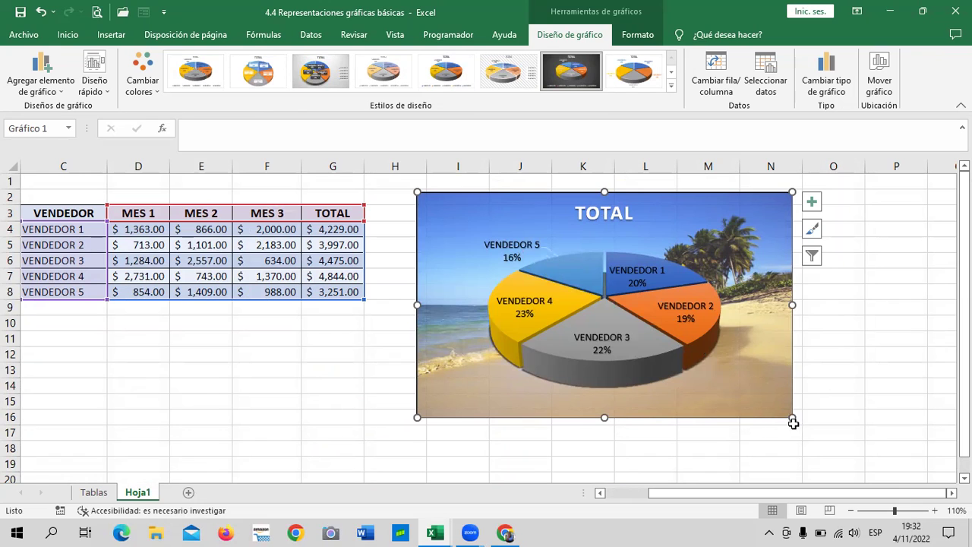
left_click_drag(793, 418, 832, 440)
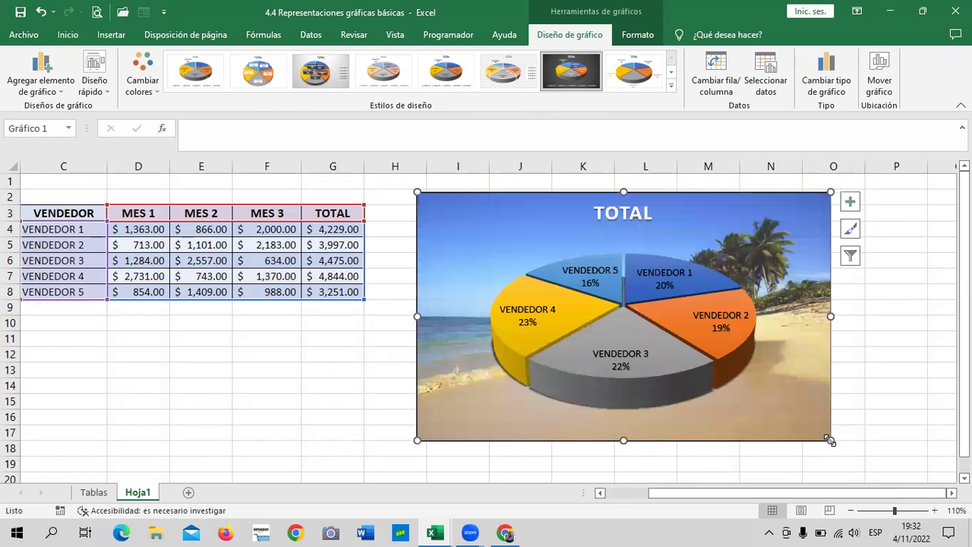
left_click(577, 272)
mouse_move(590, 276)
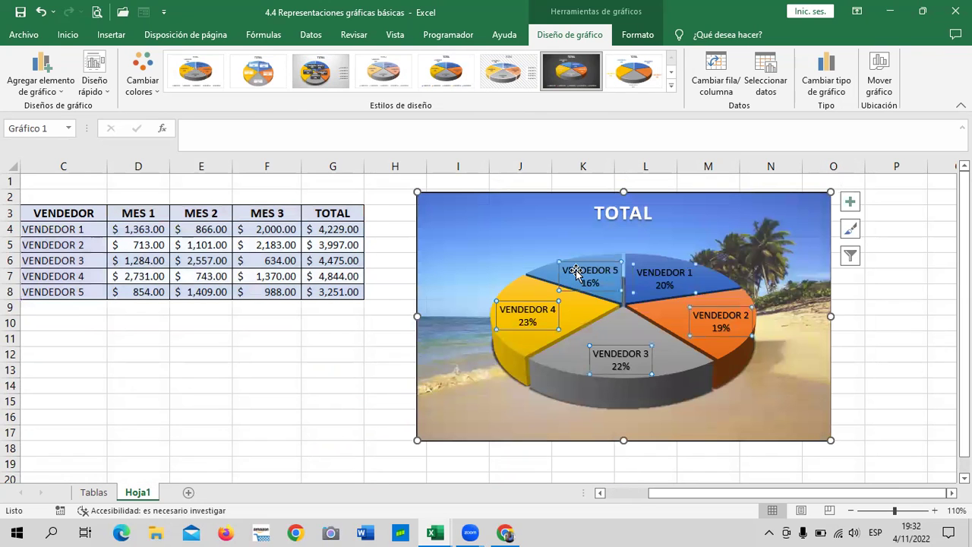
left_click_drag(831, 440, 755, 398)
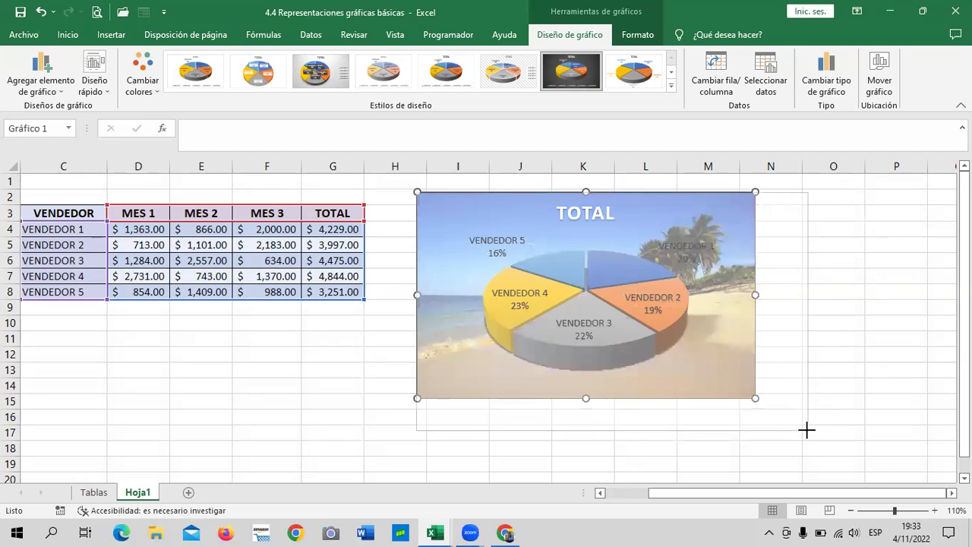
left_click_drag(774, 411, 807, 430)
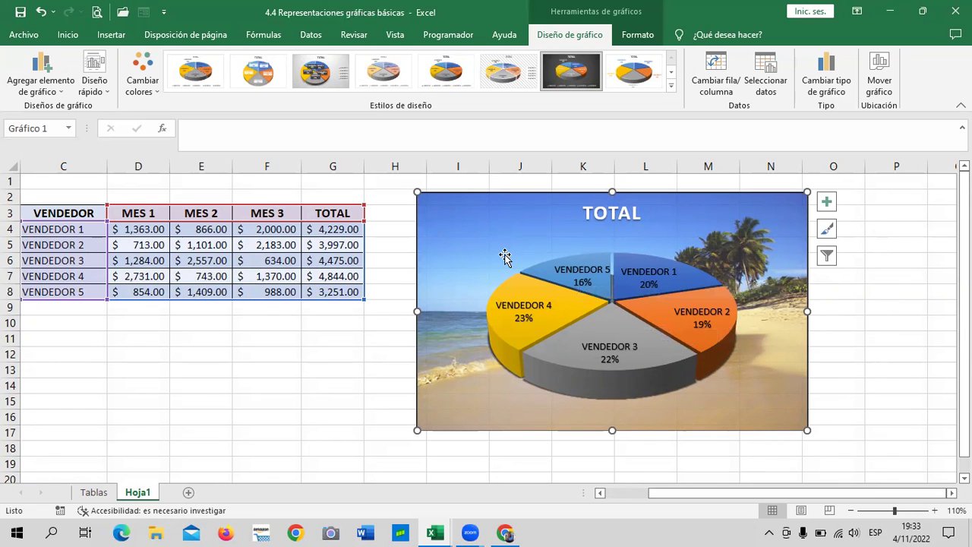
left_click(867, 294)
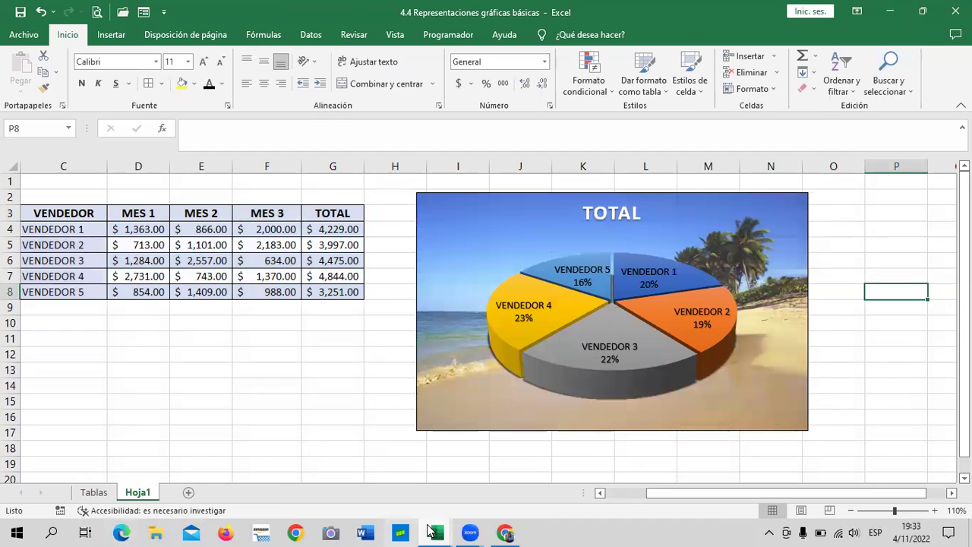
mouse_move(434, 533)
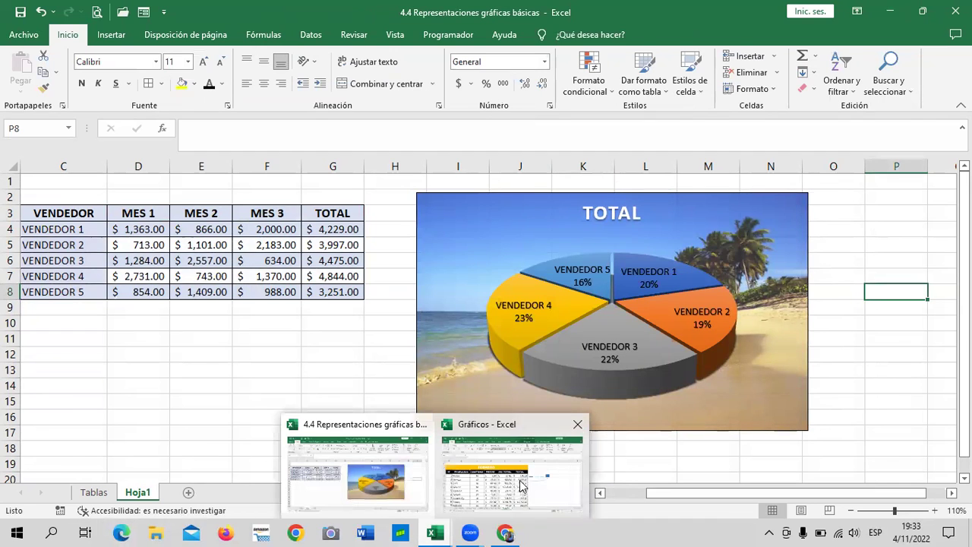
Switch to the Gráficos workbook, view Gráfico de Columna, then open the Gráfico de Barra sheet.
left_click(521, 483)
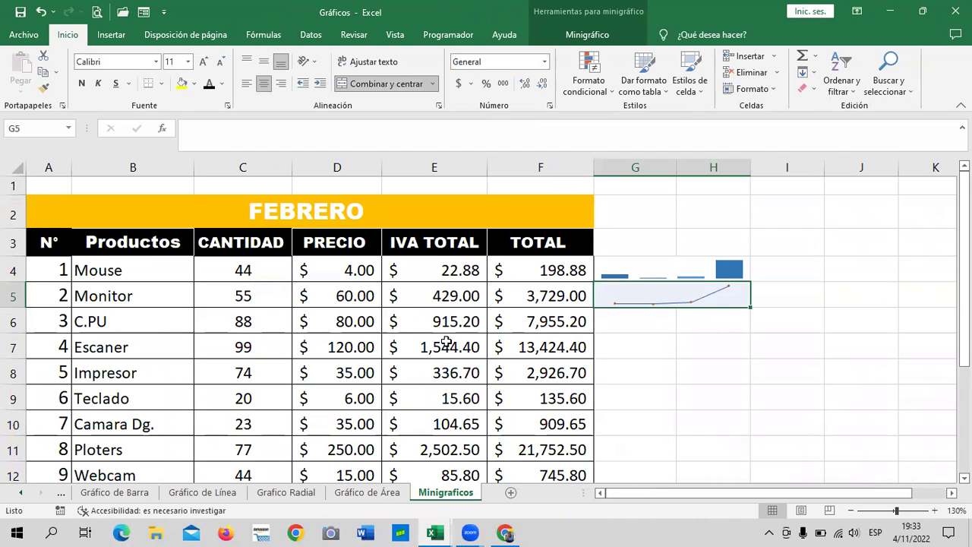
scroll(447, 343, "down", 2)
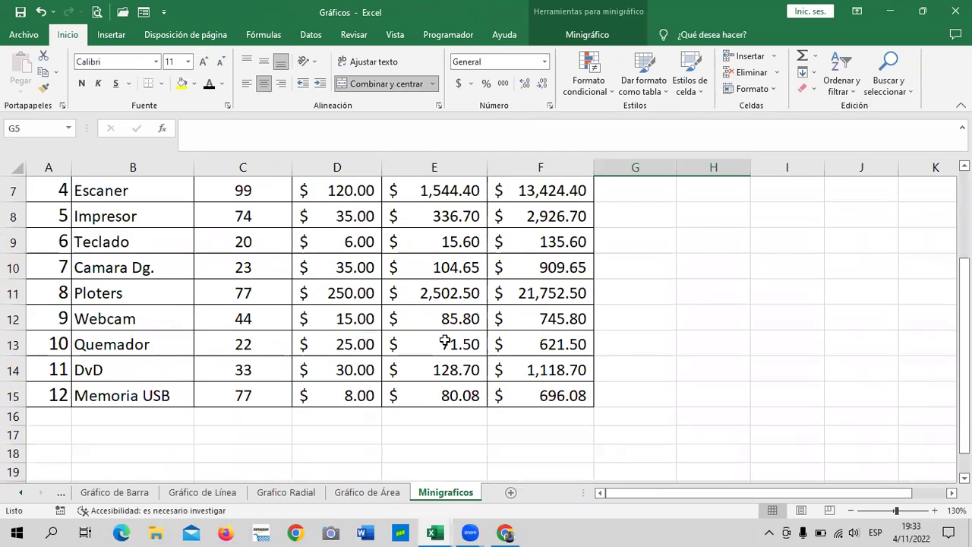
left_click(24, 493)
left_click(91, 496)
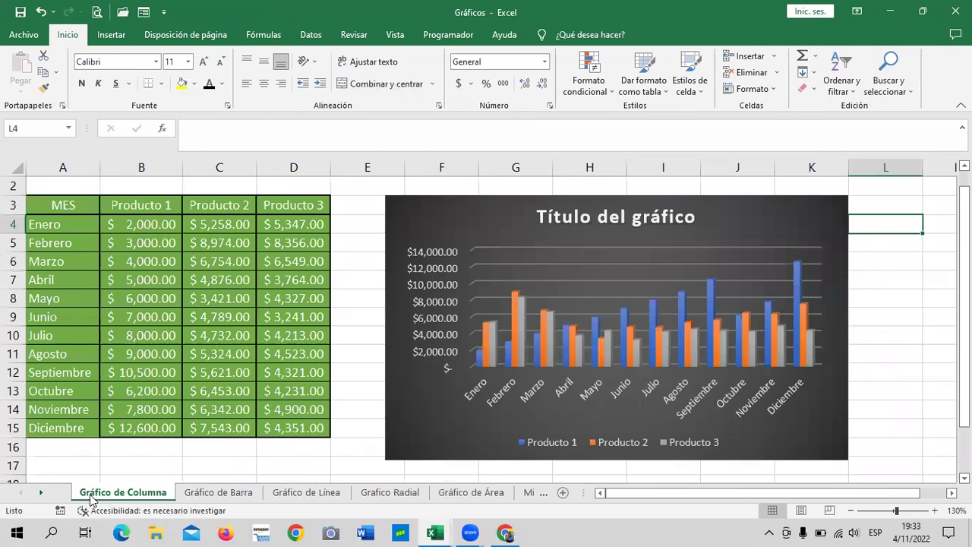
left_click(889, 283)
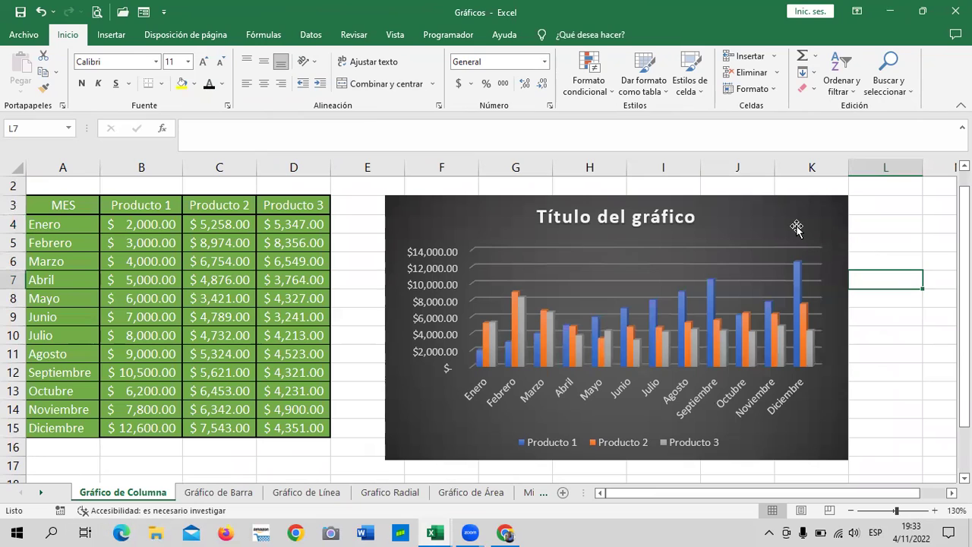
left_click(769, 214)
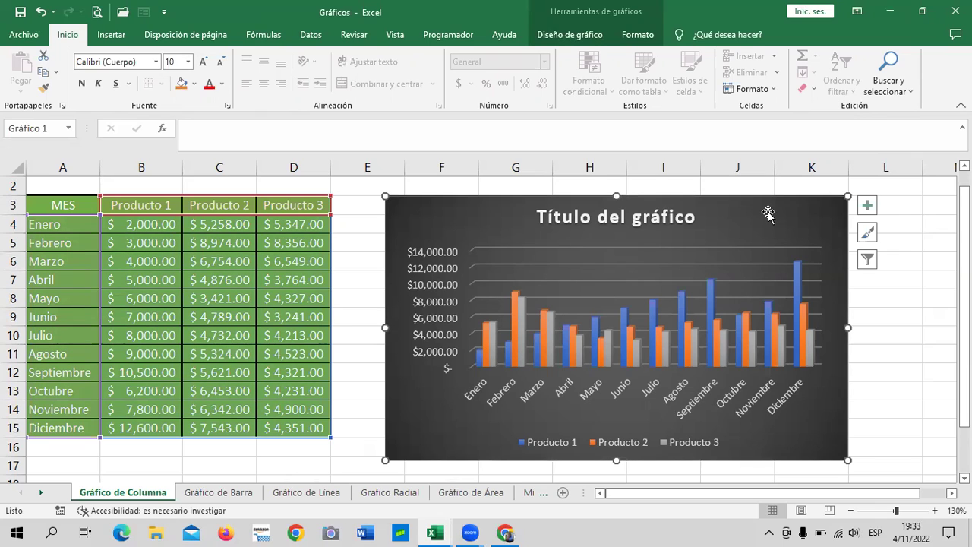
left_click(240, 495)
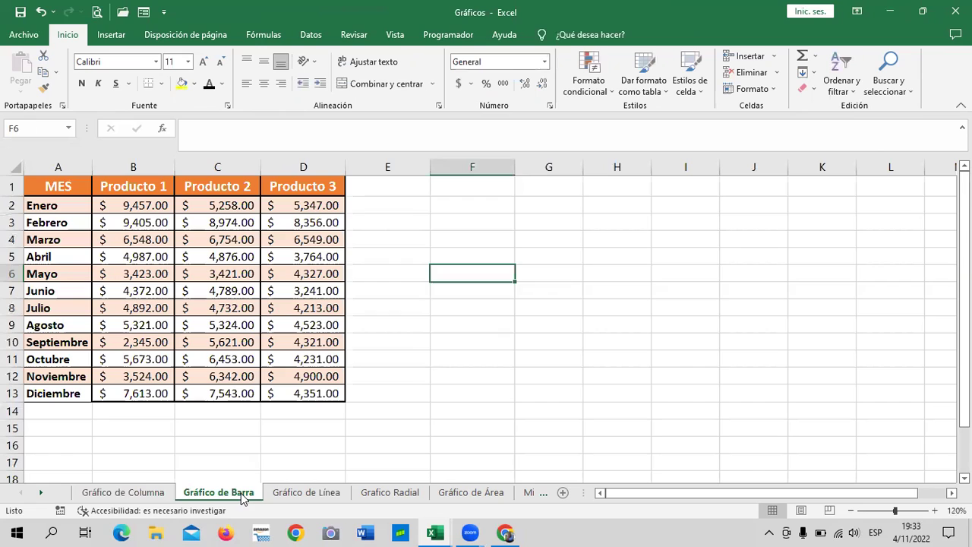
left_click(616, 354)
left_click_drag(135, 255, 134, 272)
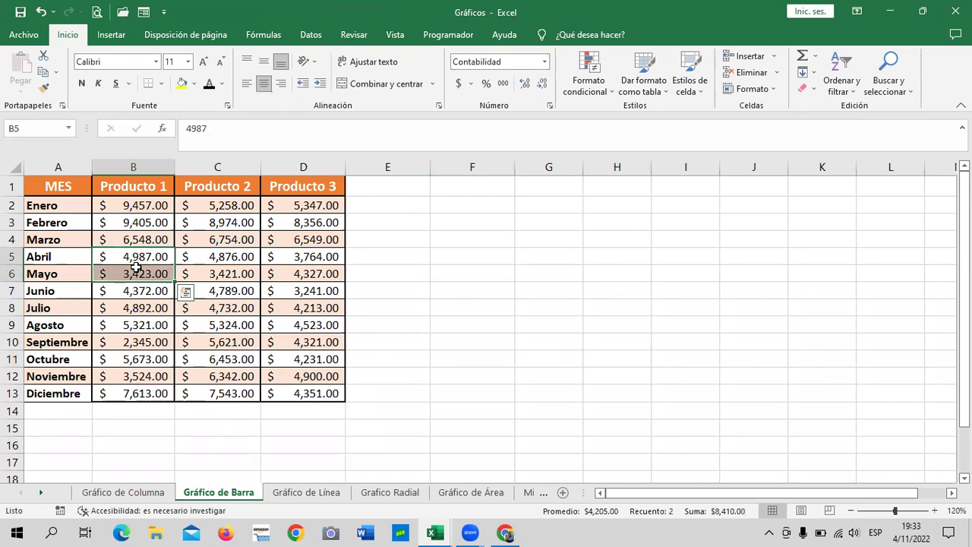
Browse the Insertar chart galleries (line, stock/radar, hierarchy), ending on column and bar types.
left_click(107, 38)
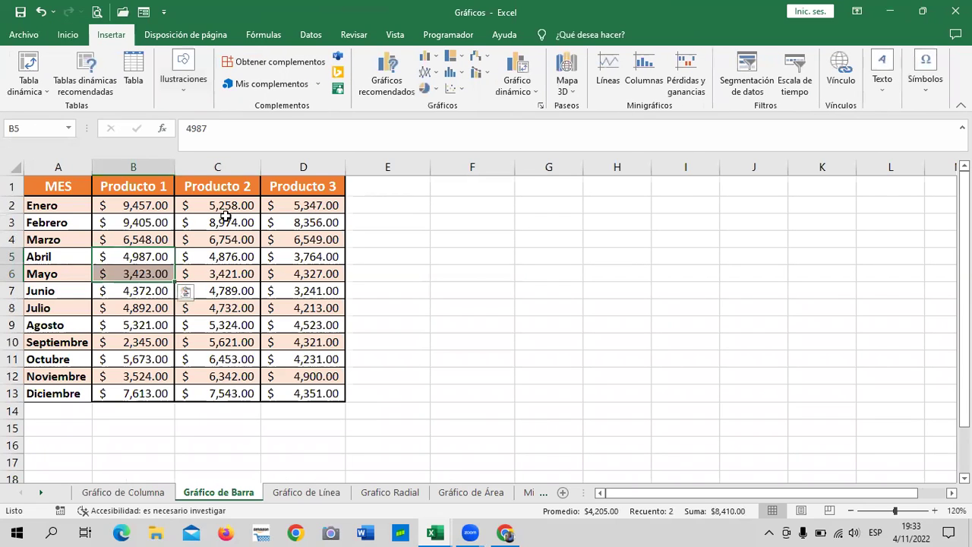
left_click(237, 254)
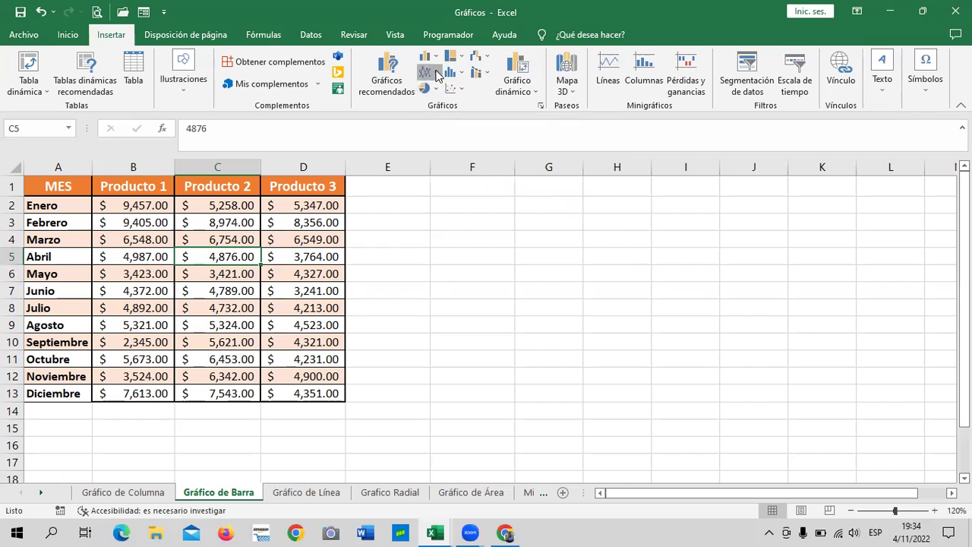
left_click(436, 72)
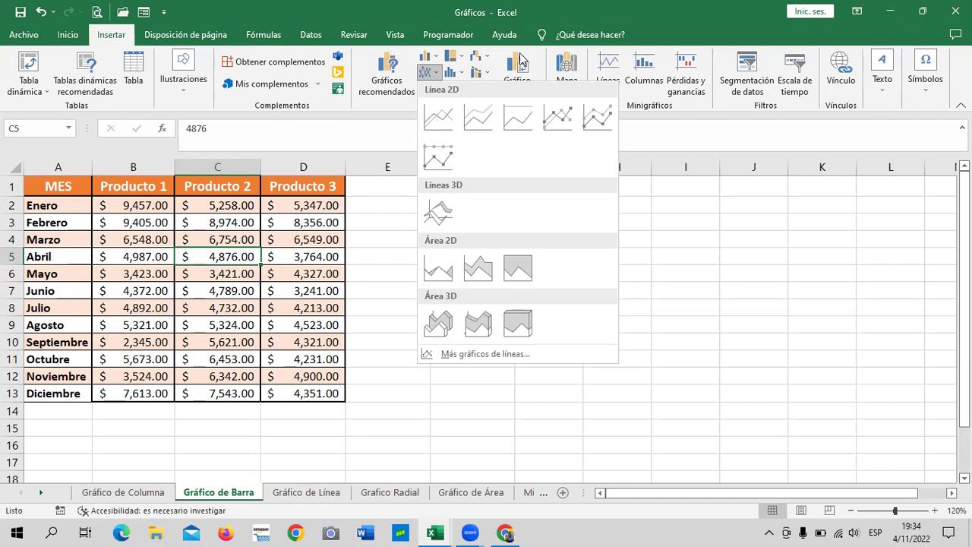
left_click(475, 58)
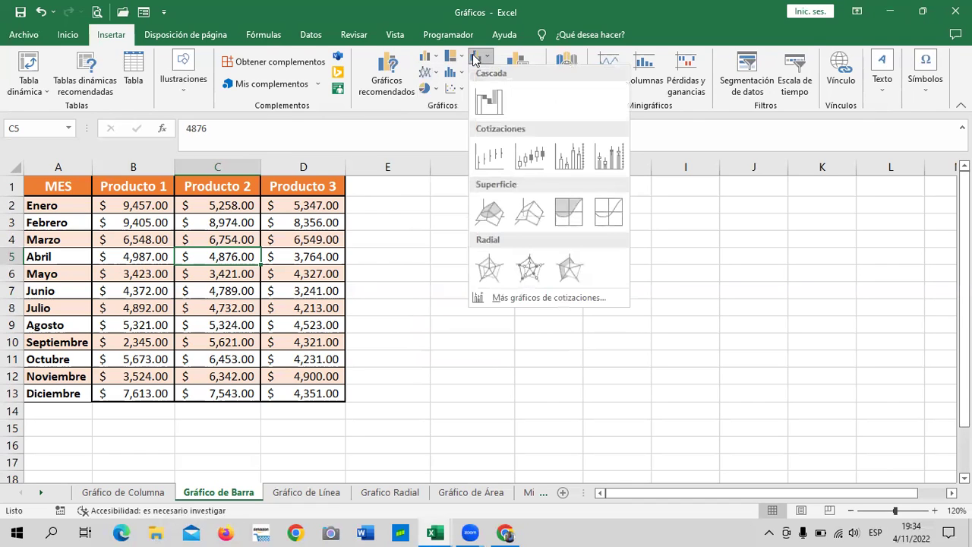
left_click(455, 58)
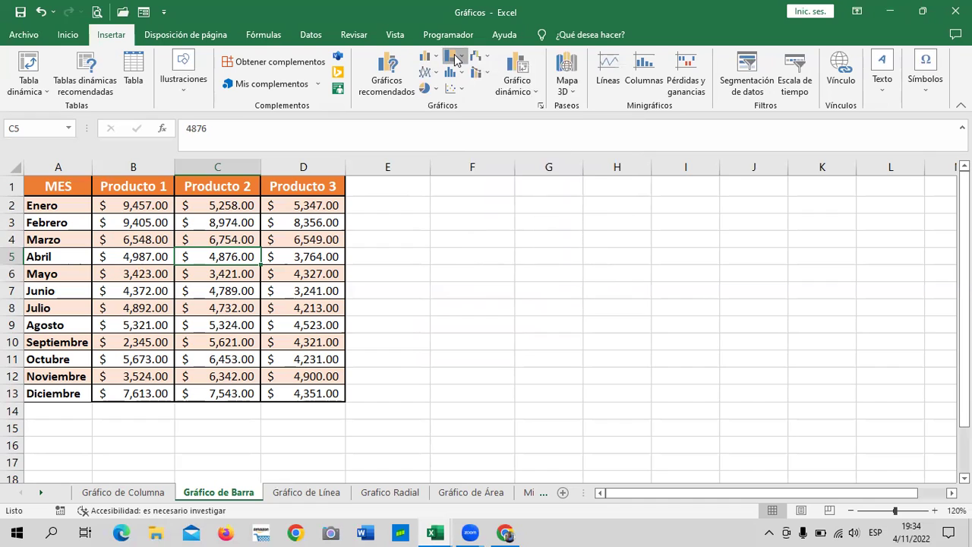
left_click(425, 73)
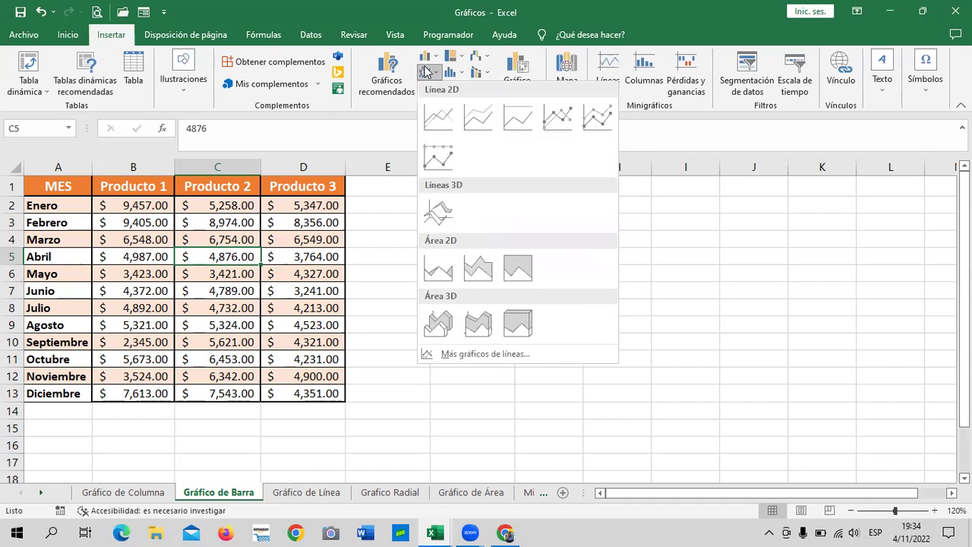
left_click(427, 60)
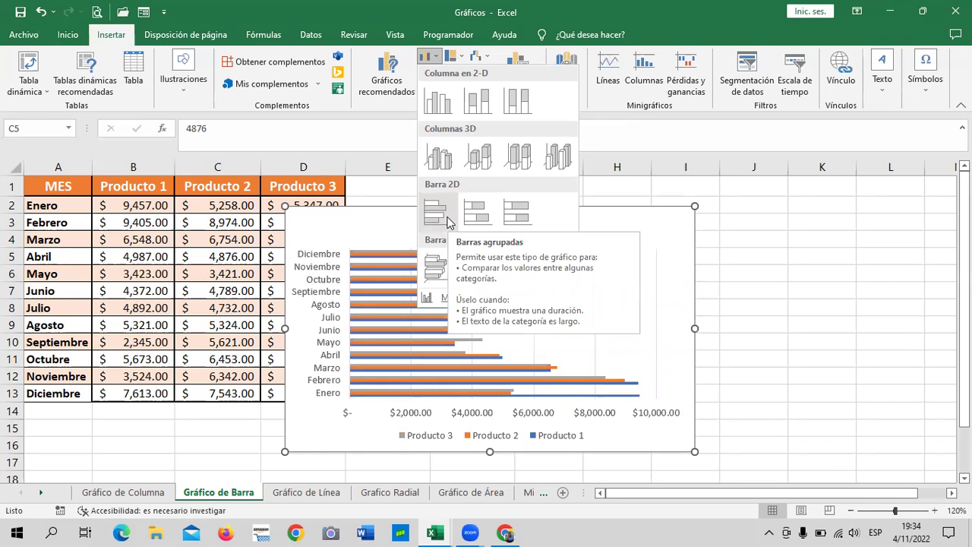
Insert a Barras agrupadas chart, move it right of the table, and enlarge it.
left_click(448, 222)
left_click_drag(612, 235, 717, 208)
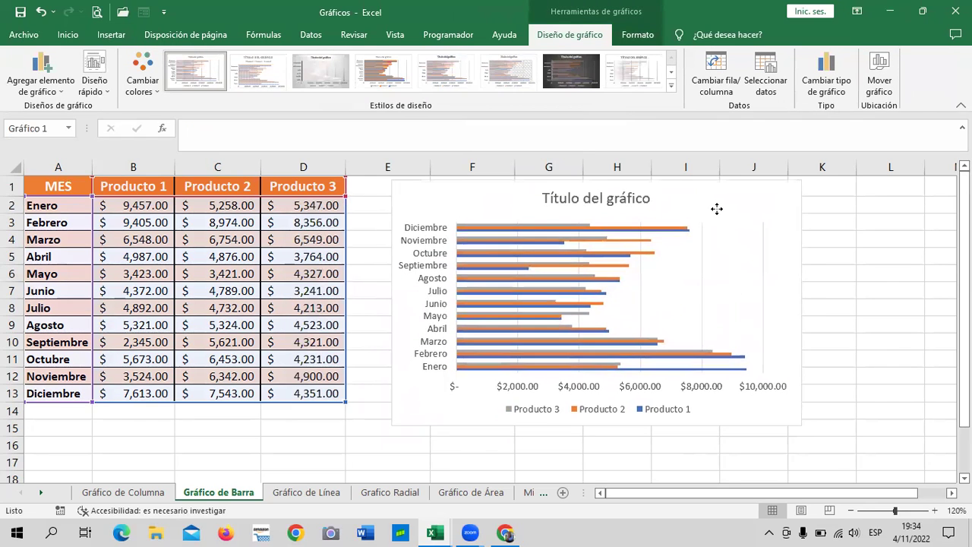
left_click_drag(799, 423, 848, 446)
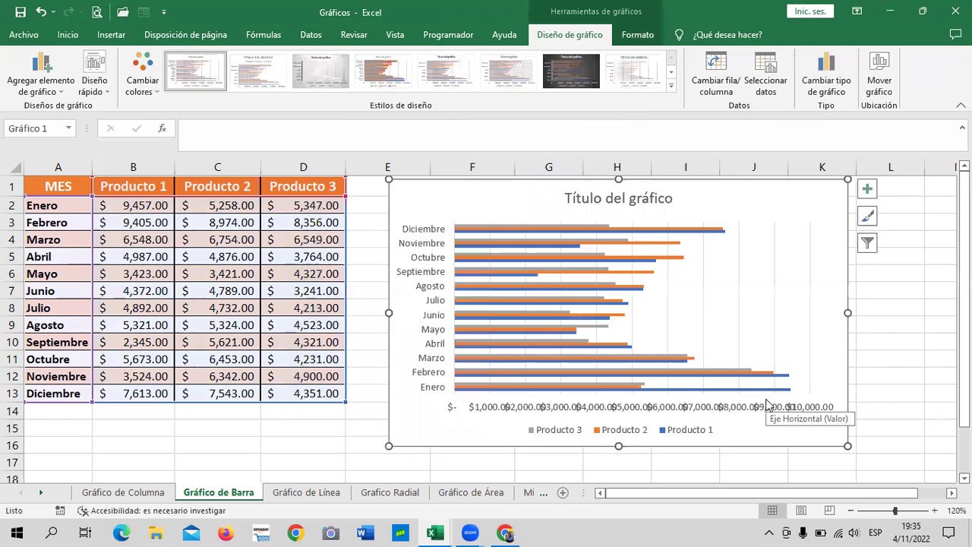
left_click(600, 198)
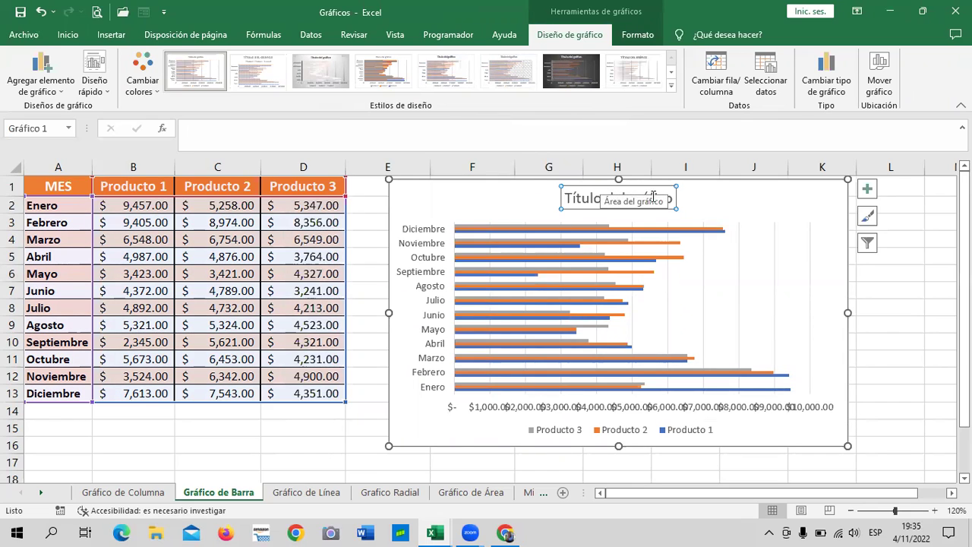
left_click(811, 216)
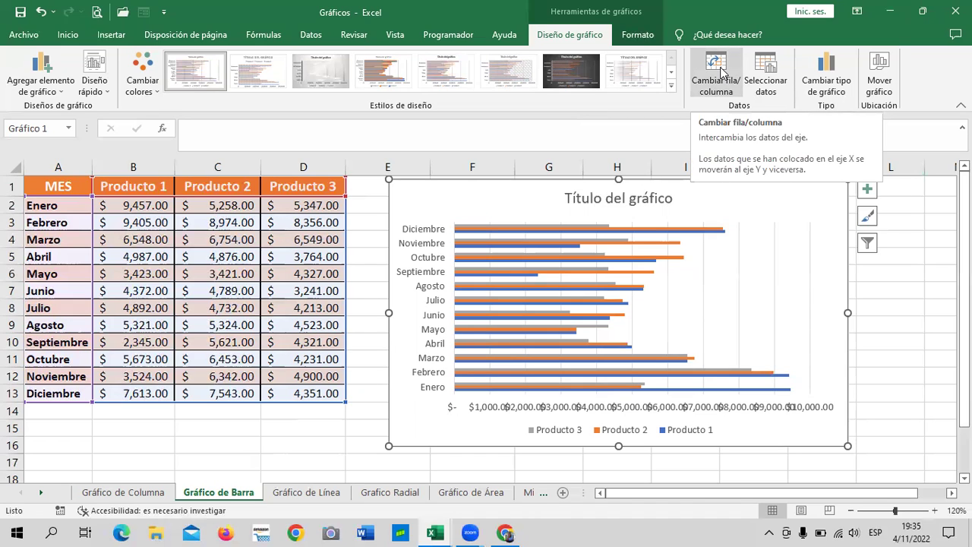
left_click(722, 72)
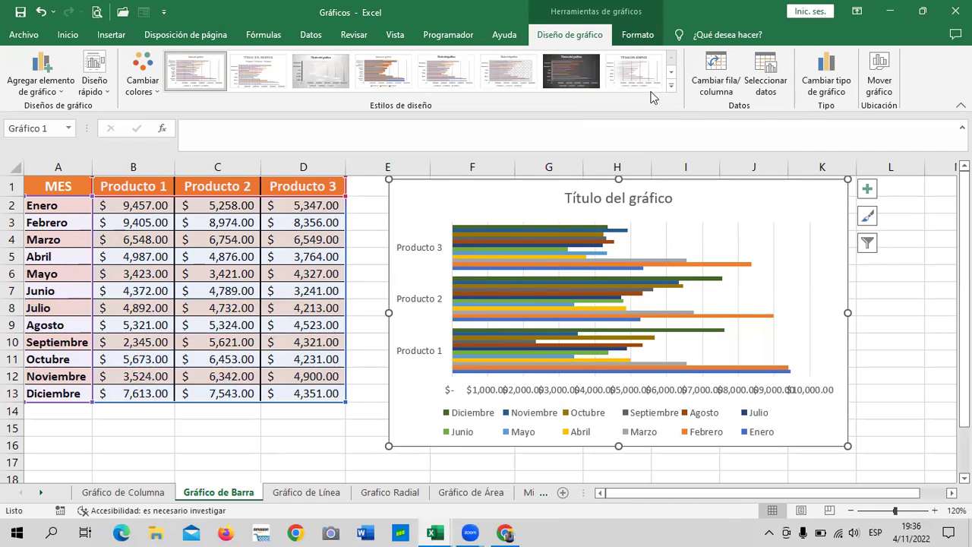
left_click(720, 71)
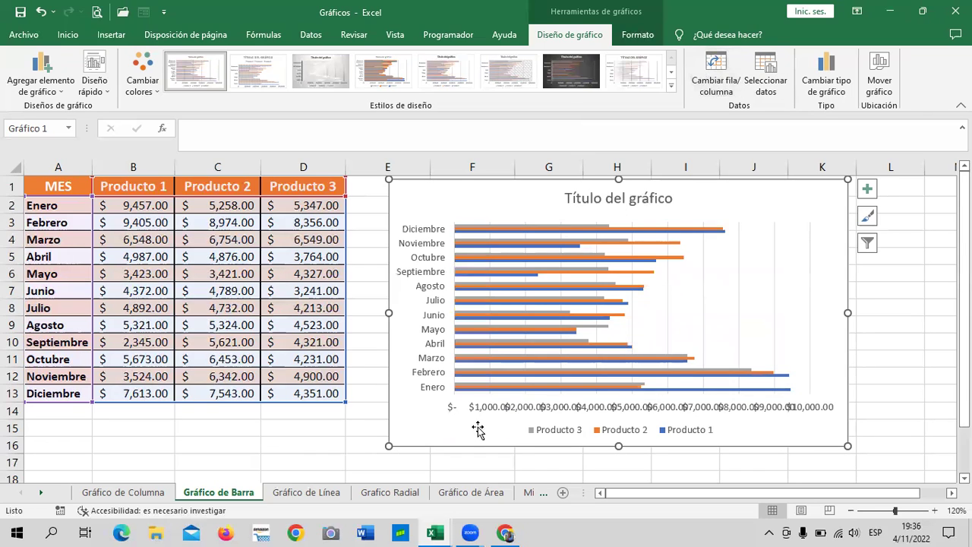
left_click(687, 408)
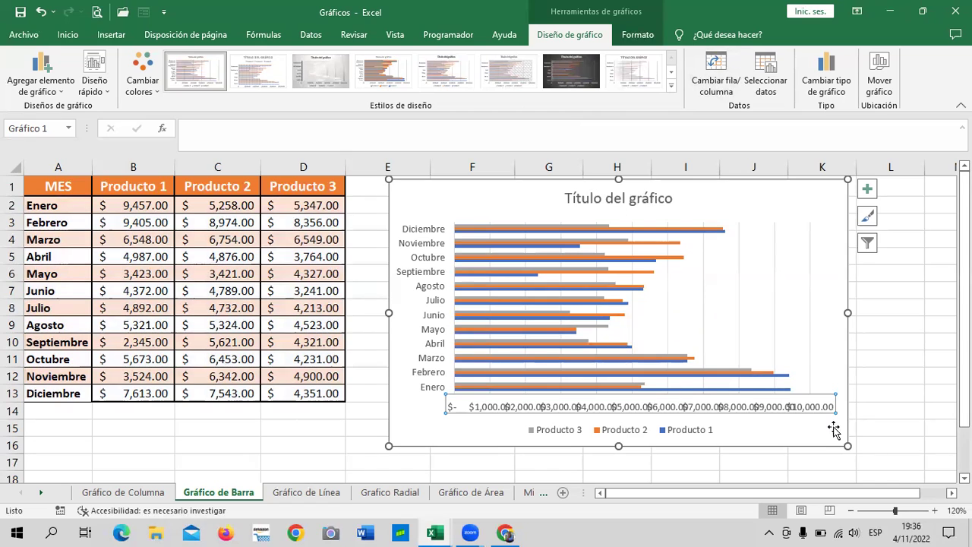
Stretch the bar chart's bottom-right corner so it reaches column L.
left_click_drag(848, 446, 909, 465)
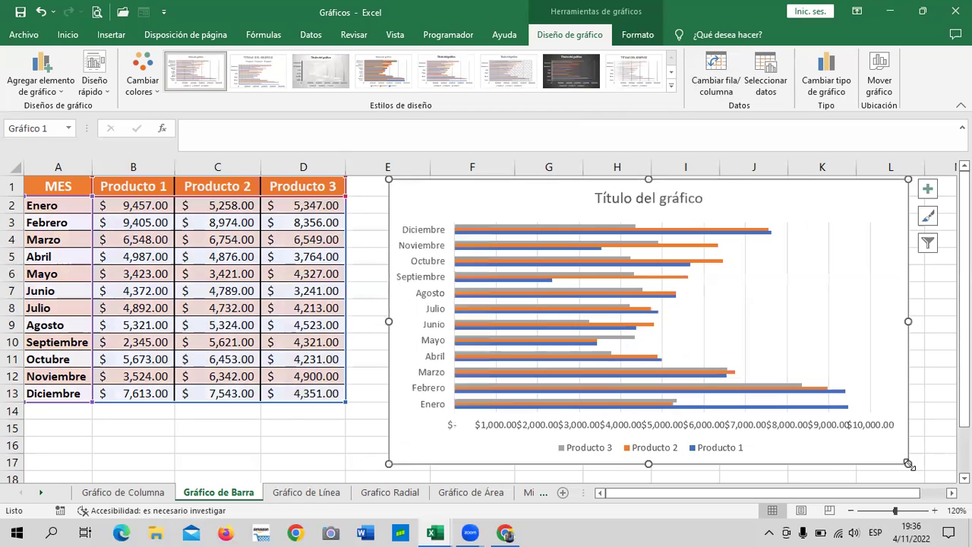
left_click(660, 428)
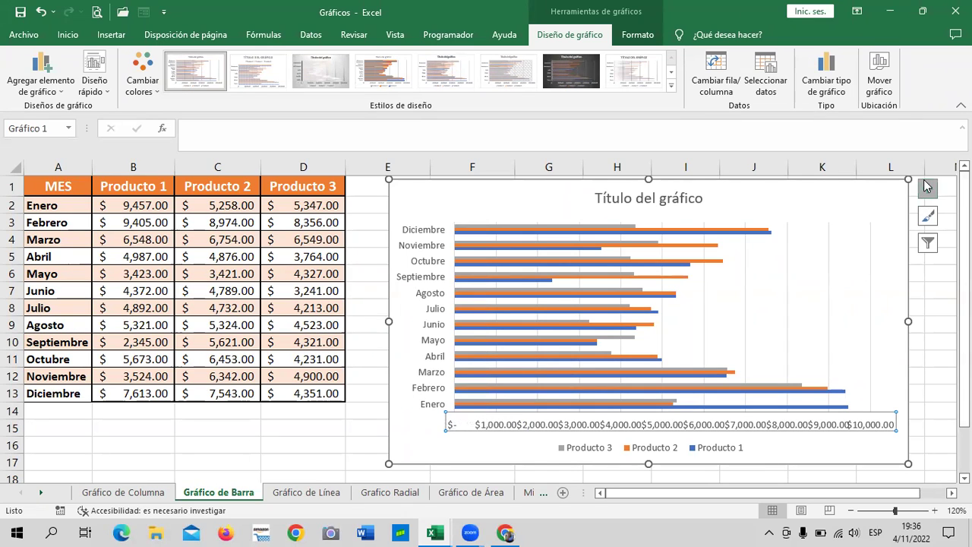
left_click(927, 187)
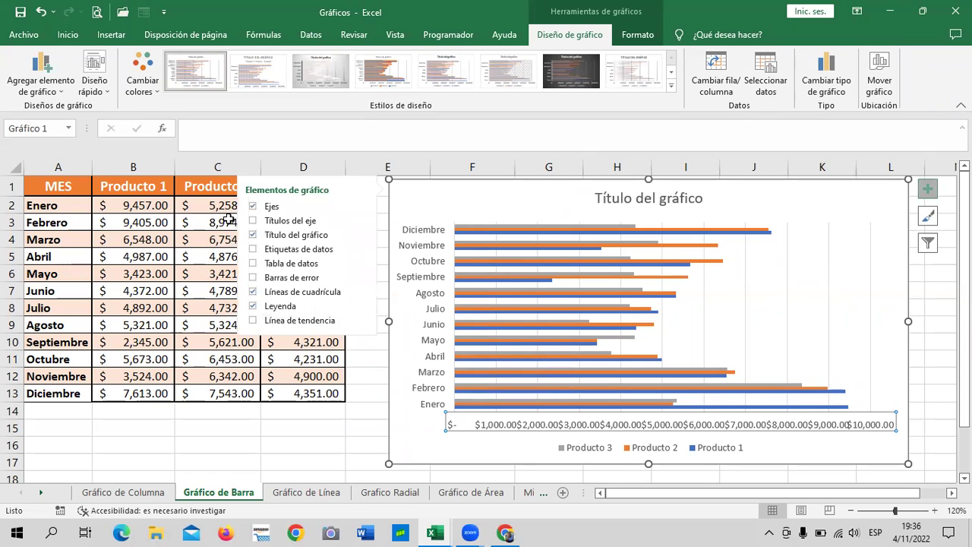
Try axis titles, turn on data labels, and add then remove the data table.
left_click(253, 221)
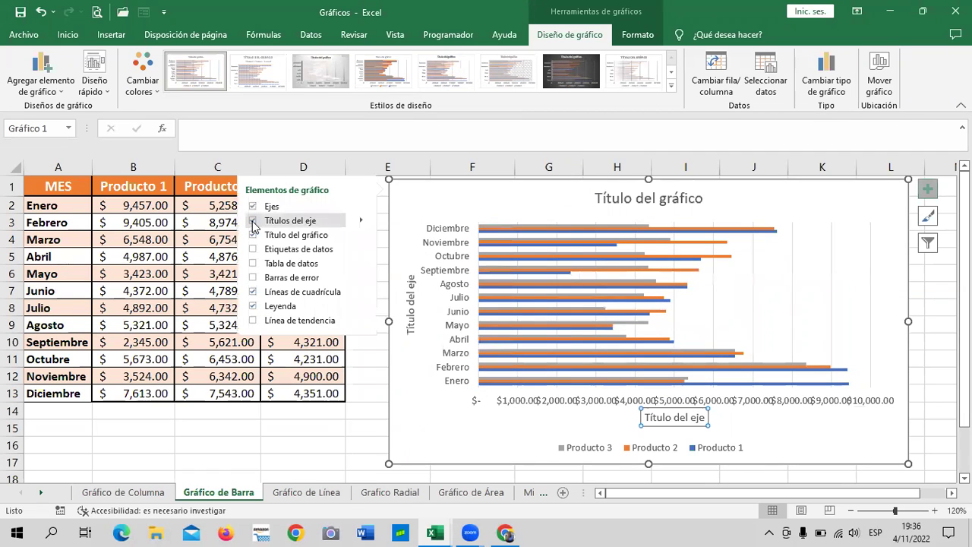
left_click(253, 221)
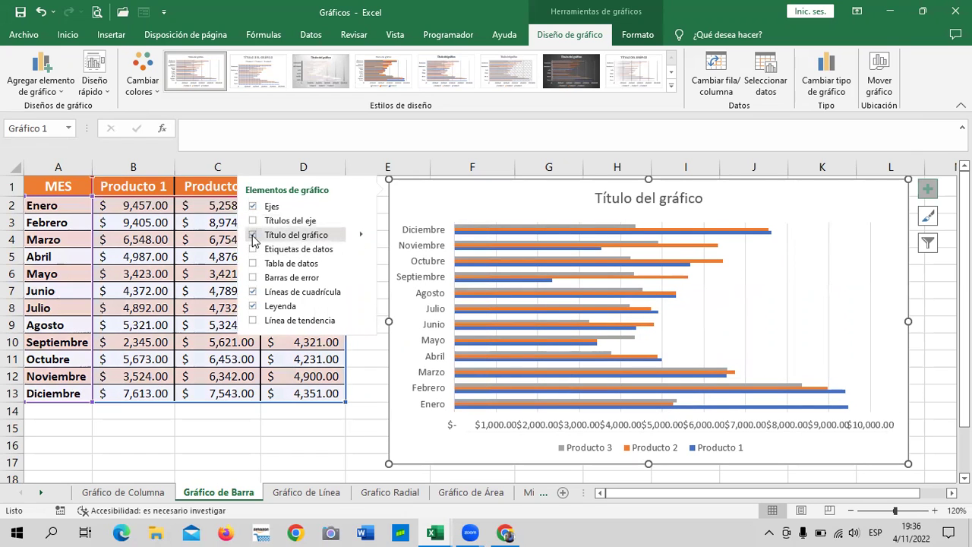
left_click(253, 251)
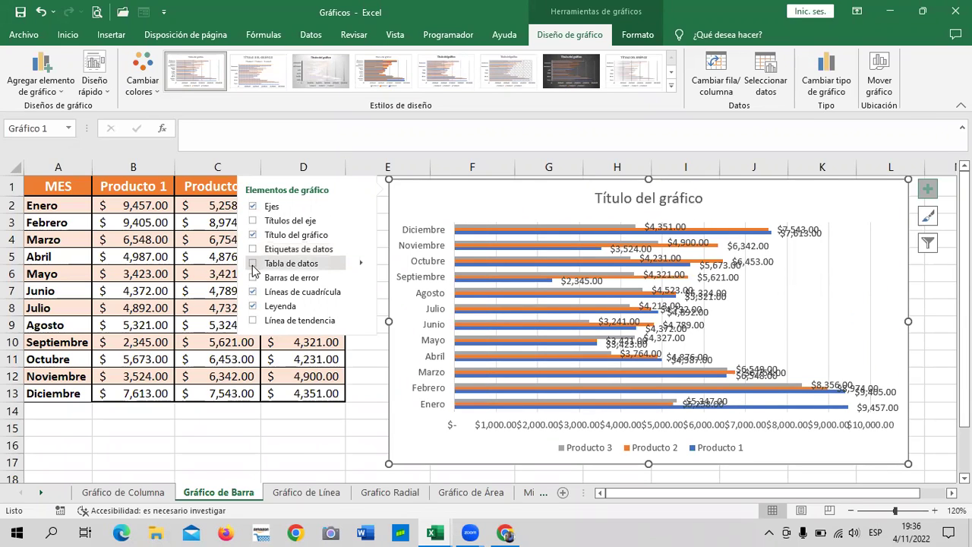
left_click(253, 265)
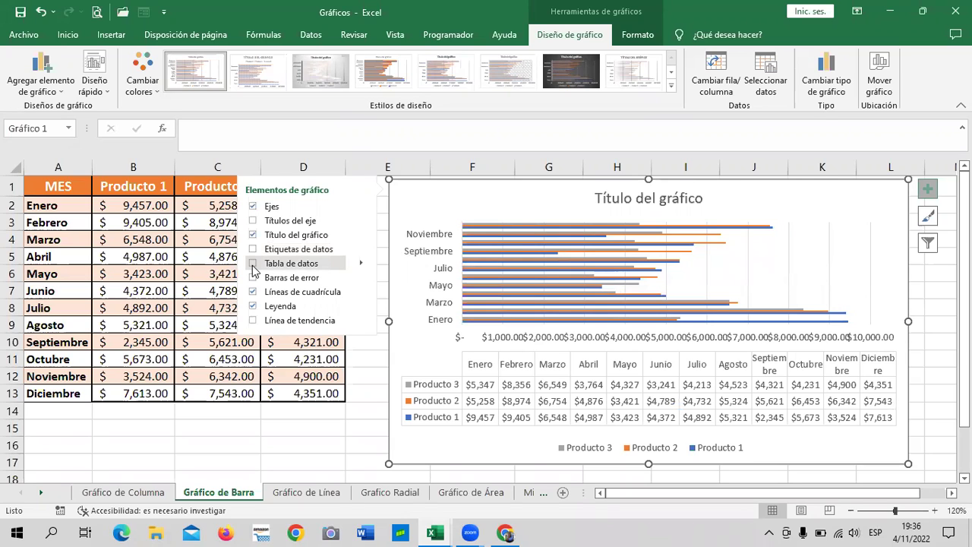
left_click(254, 264)
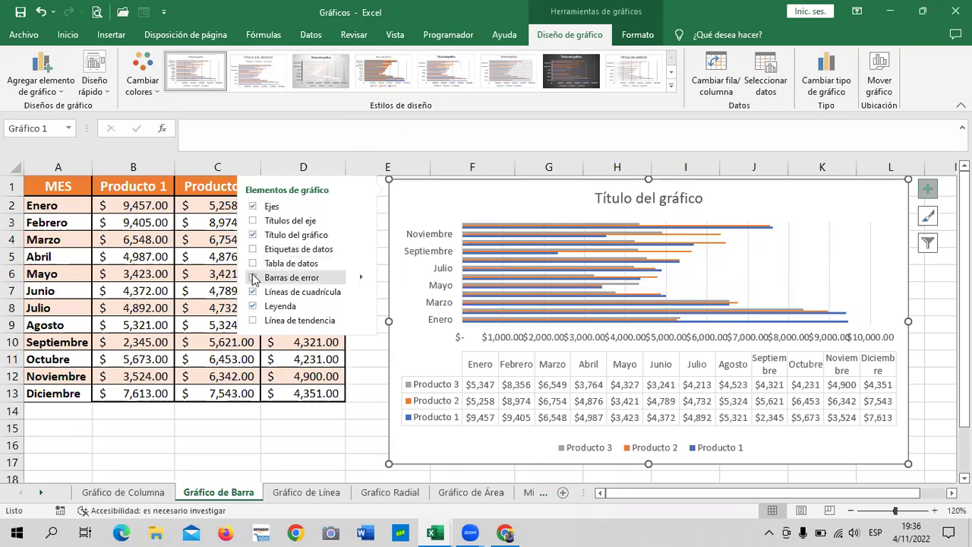
left_click(254, 279)
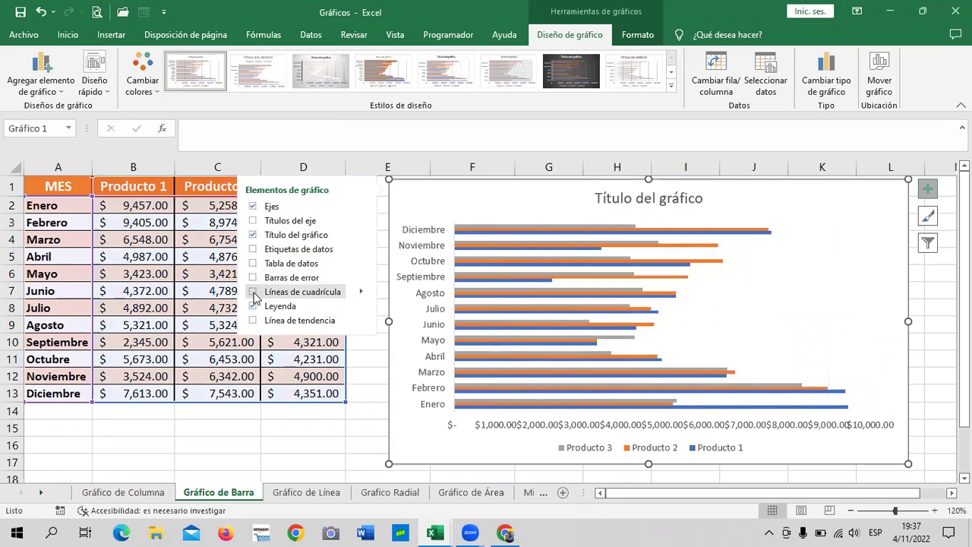
Toggle error bars and gridlines off and on, and keep the legend on the right.
left_click(253, 291)
left_click(255, 278)
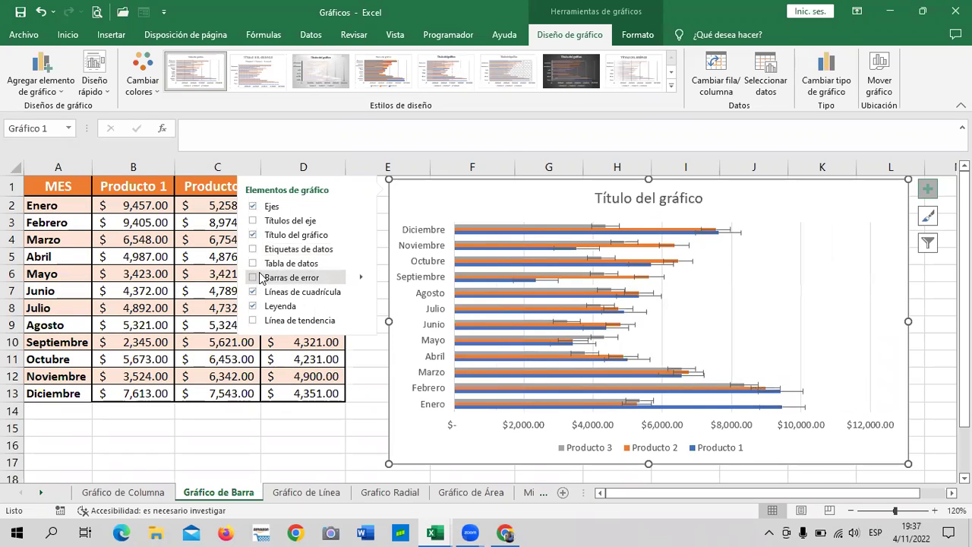
left_click(255, 277)
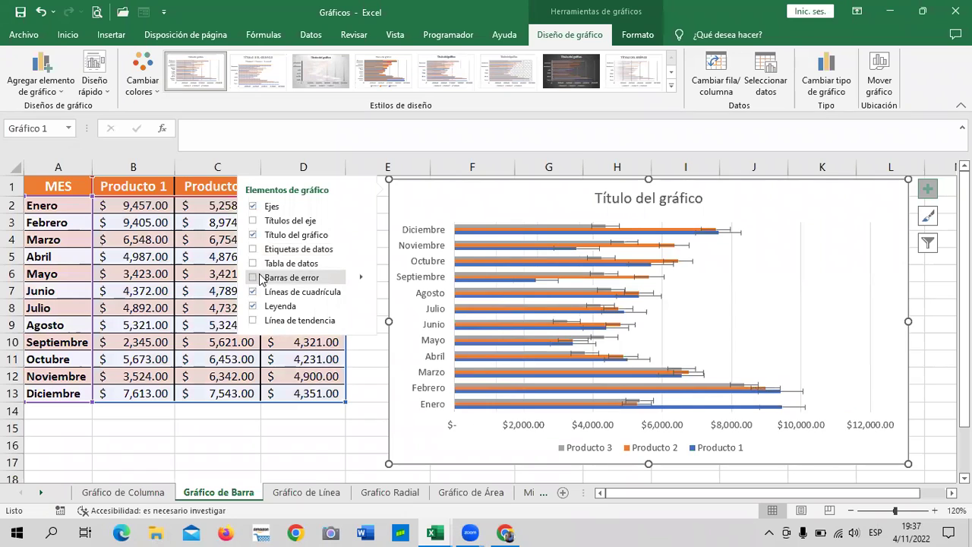
left_click(253, 293)
left_click(253, 295)
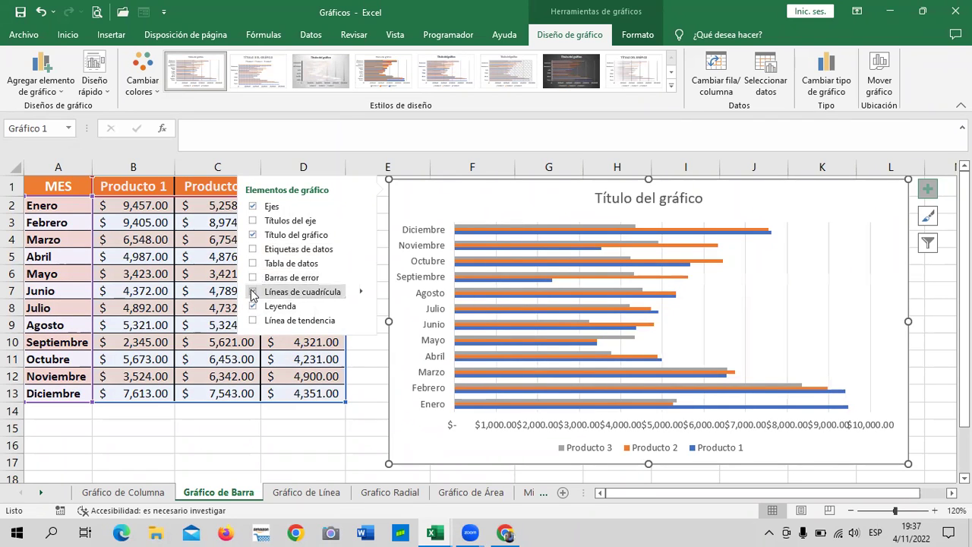
left_click(252, 307)
left_click(253, 307)
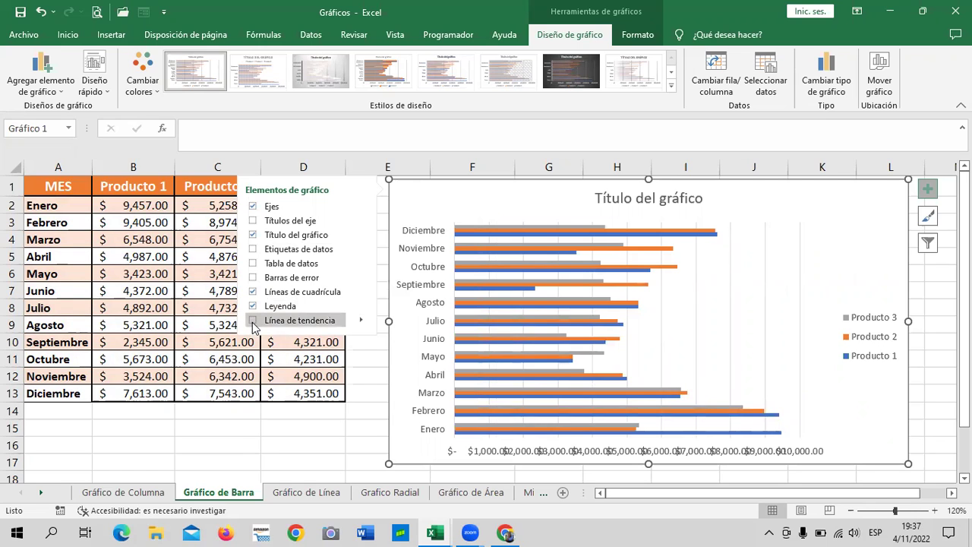
Add a dotted linear trendline on Producto 2, shown in the legend as 'Lineal (Producto 2)'.
left_click(253, 321)
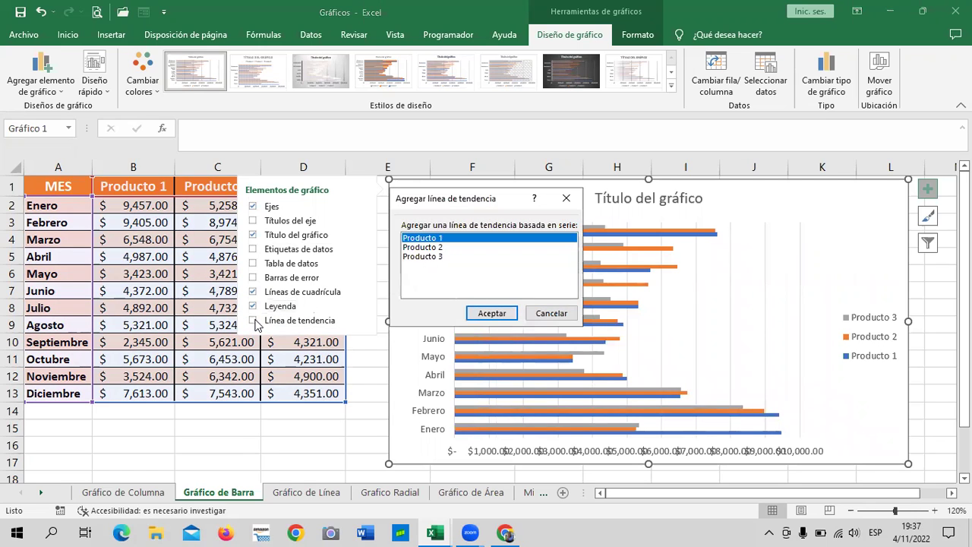
left_click(549, 314)
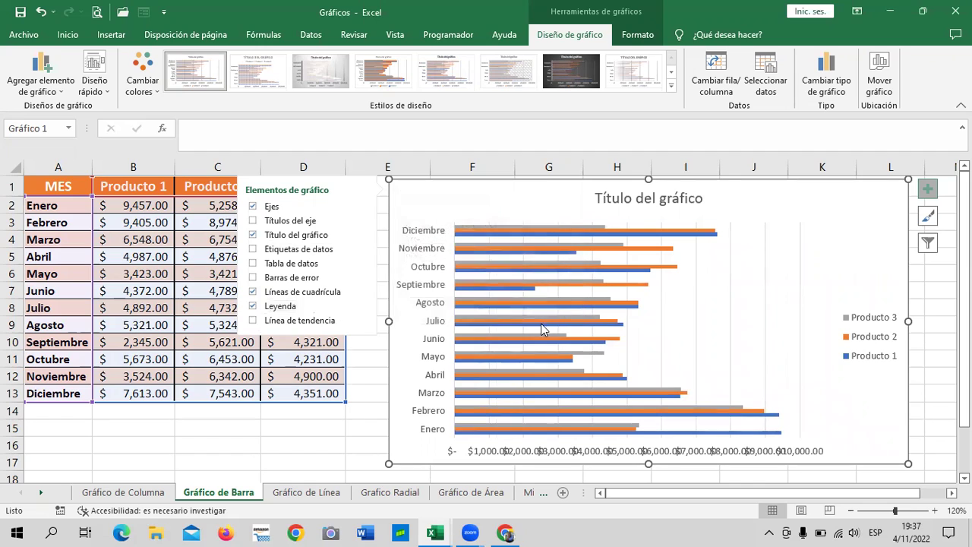
left_click(253, 321)
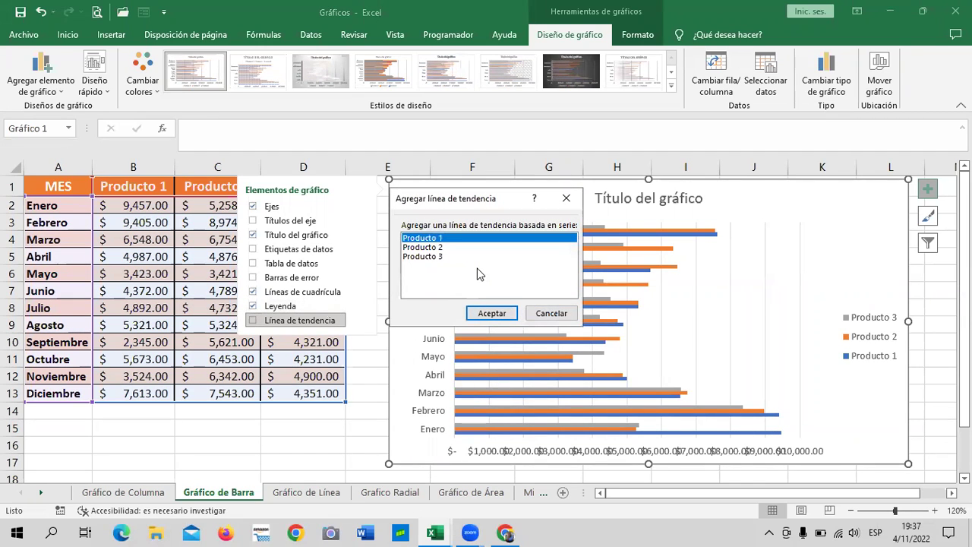
left_click(424, 248)
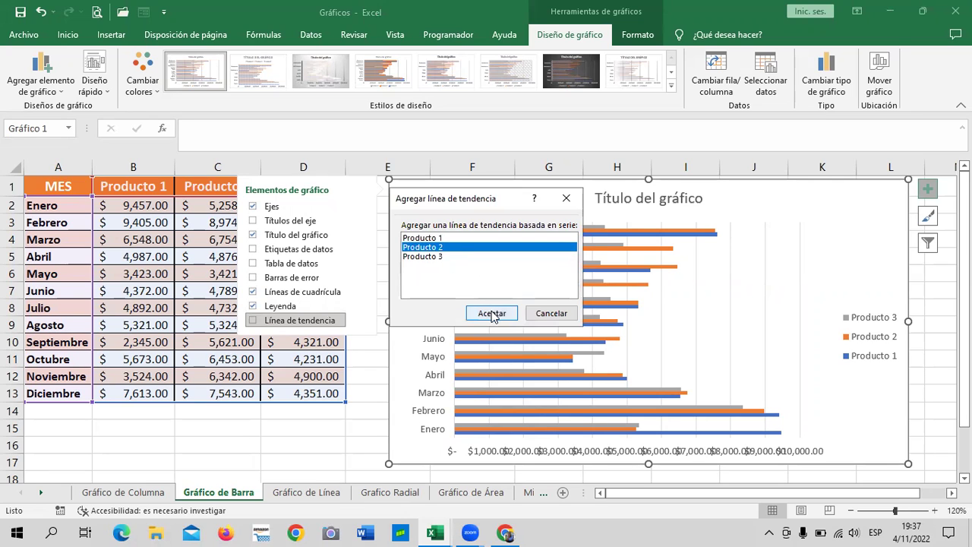
left_click(491, 314)
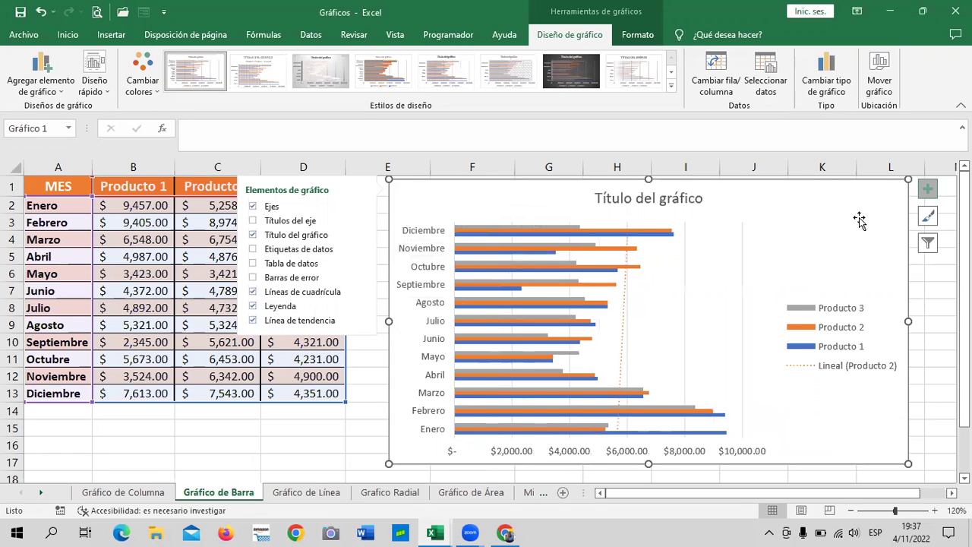
left_click(929, 189)
Uncheck Julio through Diciembre in the chart's category filter so only Enero–Junio plot.
left_click(928, 242)
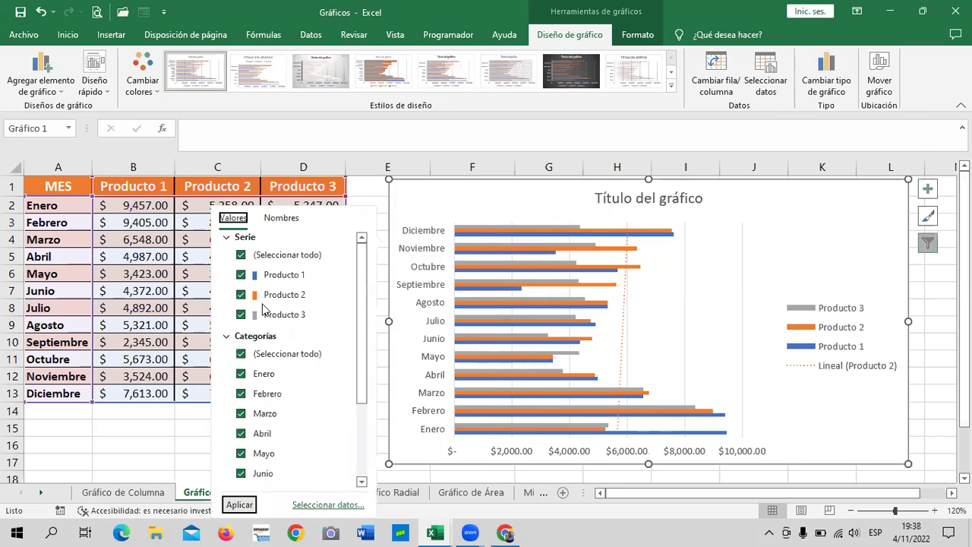
scroll(349, 365, "down", 1)
scroll(352, 393, "down", 2)
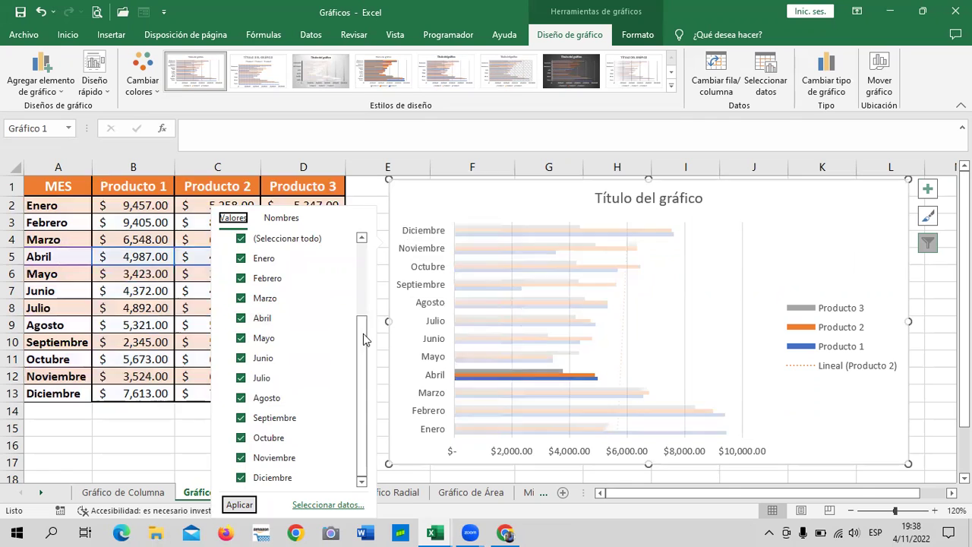
scroll(363, 318, "up", 1)
scroll(363, 318, "up", 1)
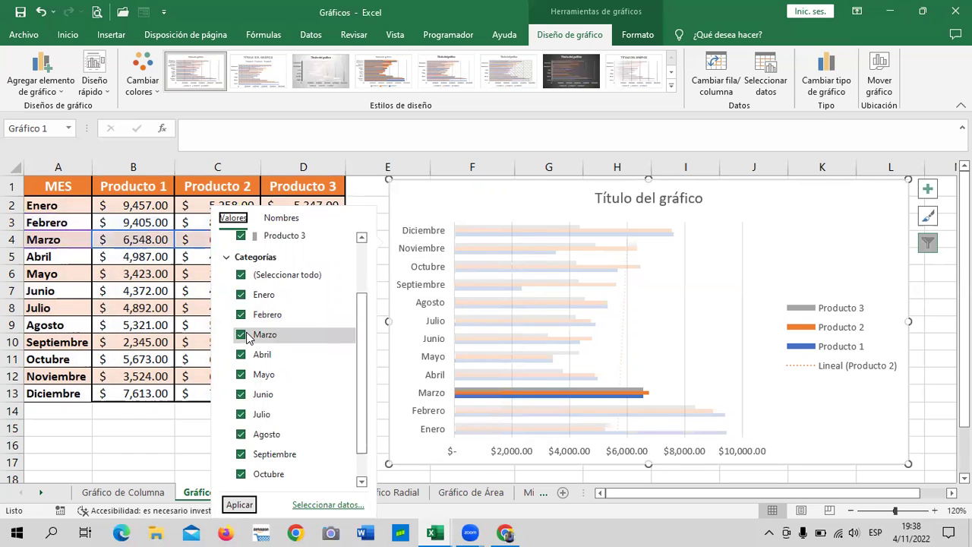
scroll(358, 390, "down", 2)
left_click(241, 478)
left_click(241, 458)
left_click(240, 438)
left_click(241, 418)
left_click(242, 398)
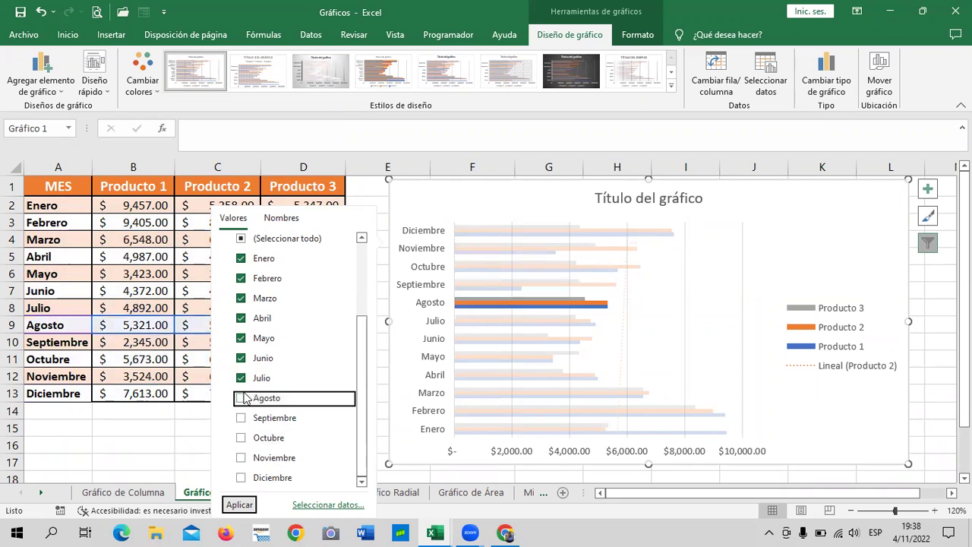
left_click(241, 379)
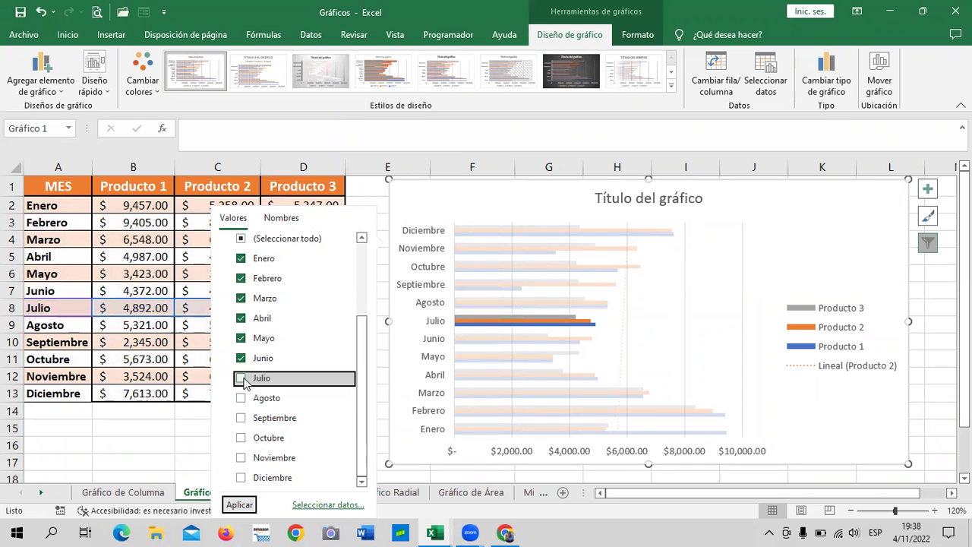
mouse_move(362, 349)
left_mouse_down()
mouse_move(352, 283)
mouse_move(345, 377)
left_mouse_up()
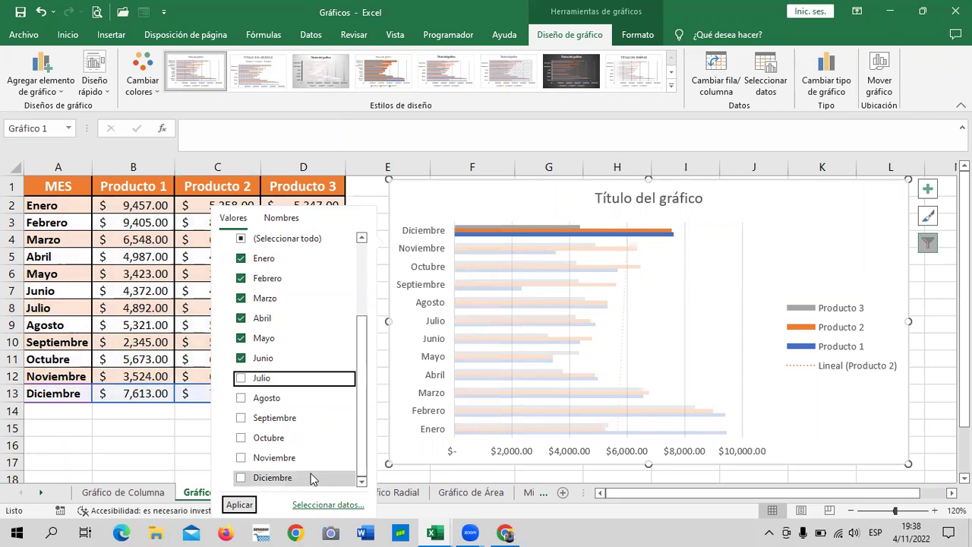
left_click(244, 506)
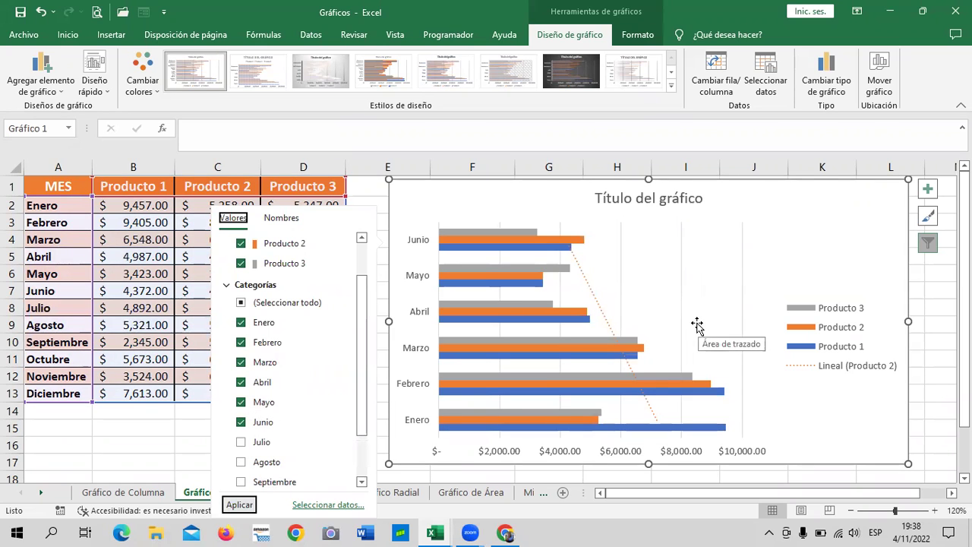
left_click(934, 303)
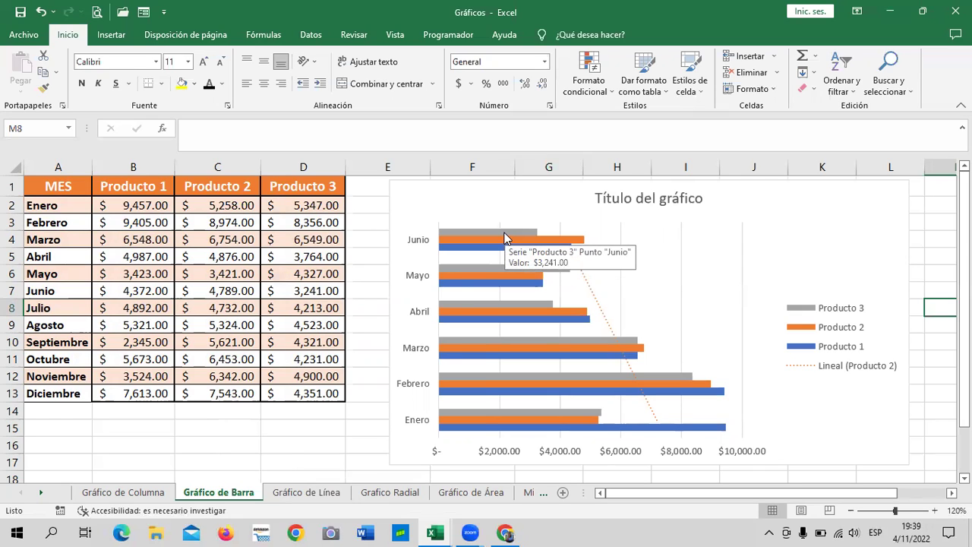
Select the grey Producto 3 bars and open their Format Data Series pane with Ctrl+1.
left_click(829, 314)
left_click(806, 310)
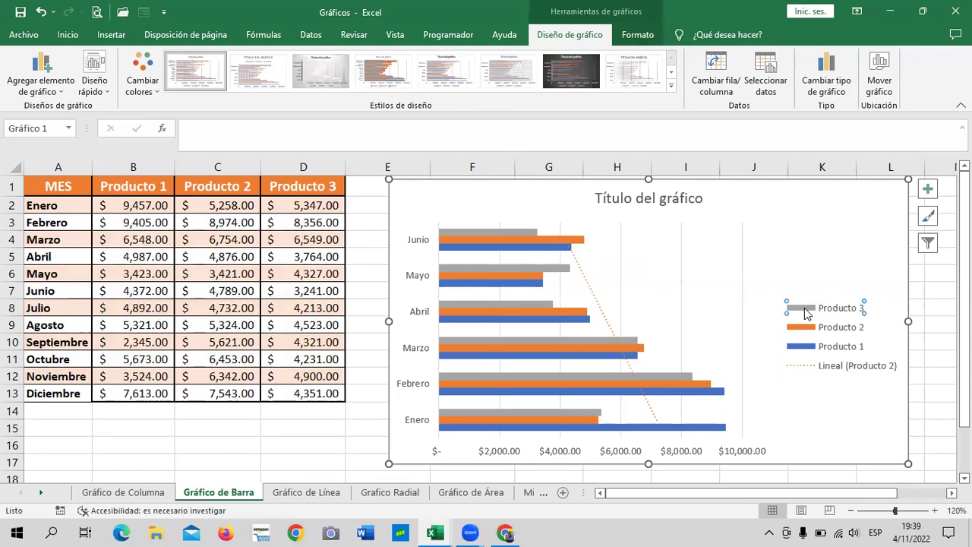
left_click(514, 232)
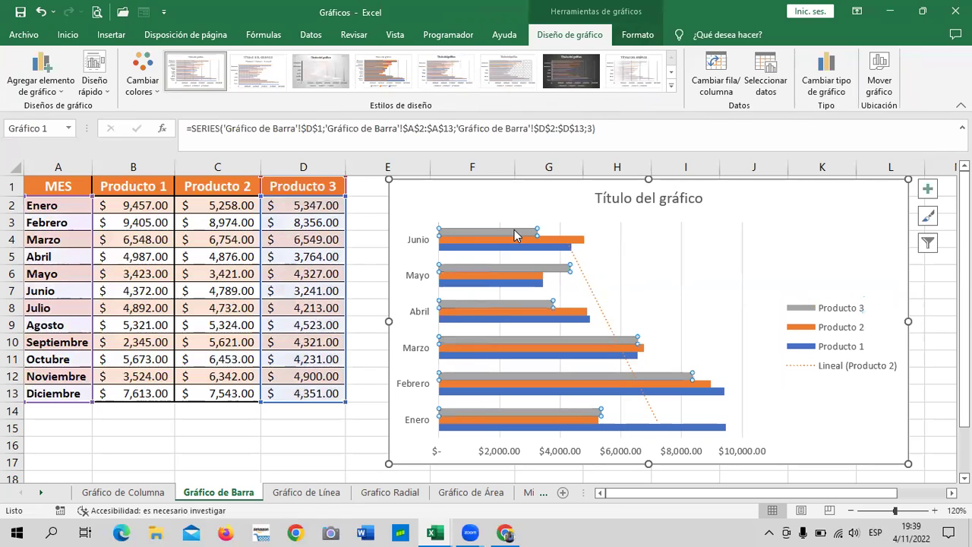
key("ctrl+1")
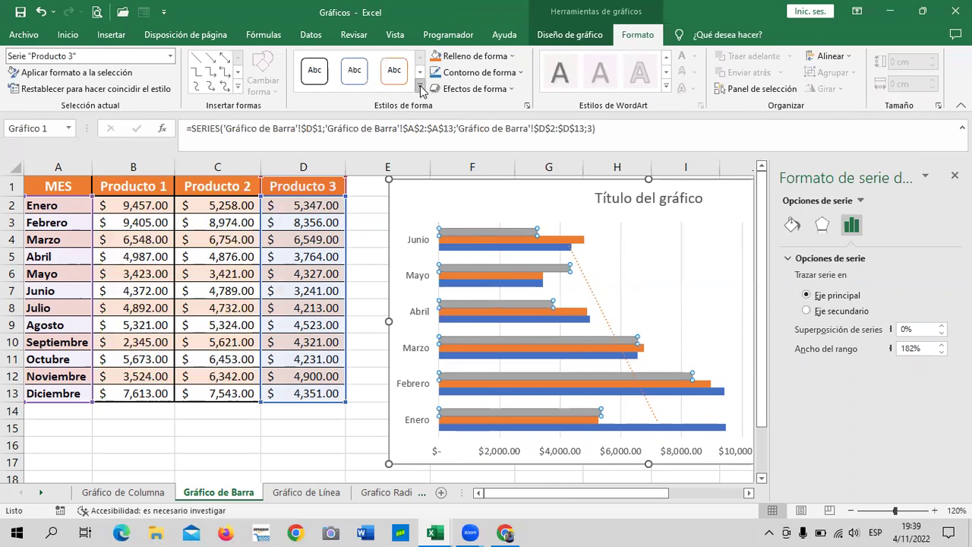
Apply a green shape style to the Producto 3 bars.
left_click(420, 86)
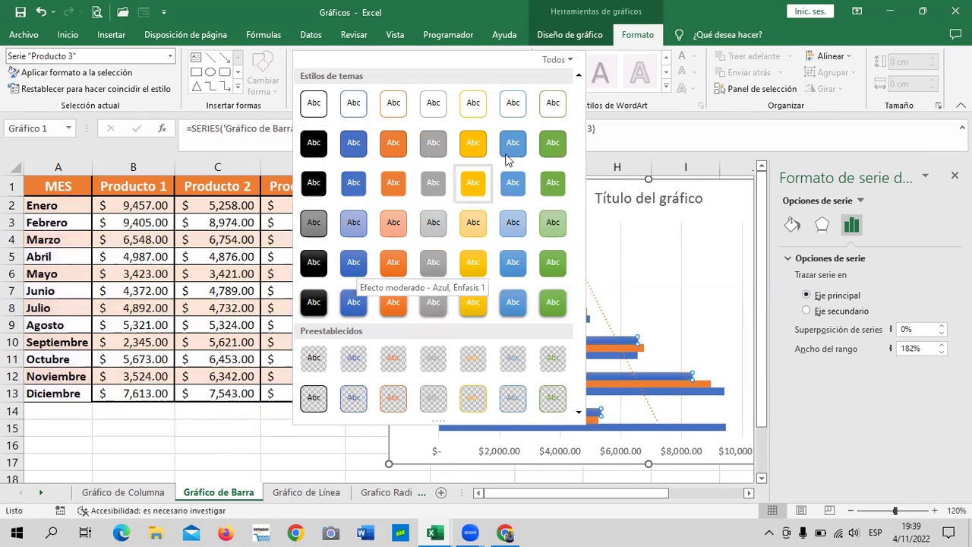
left_click(553, 144)
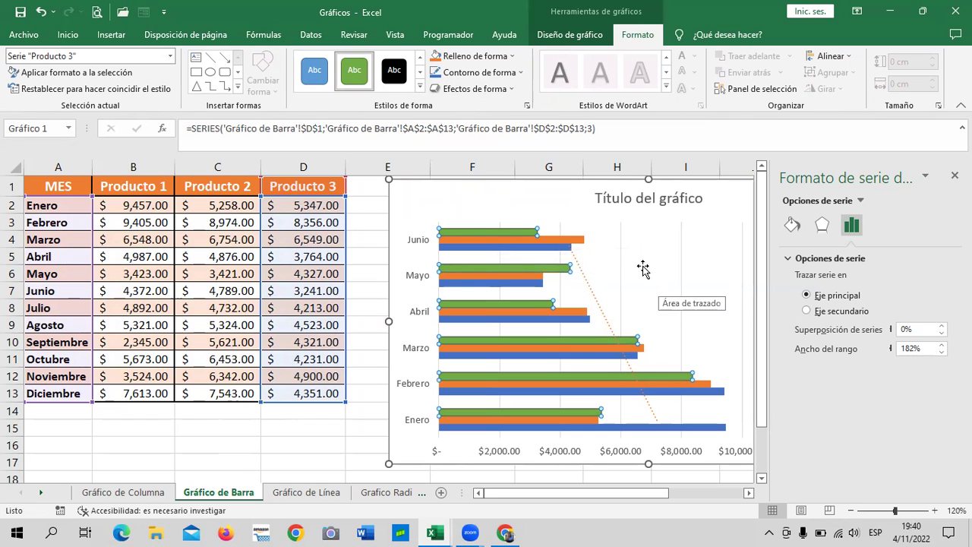
left_click(576, 242)
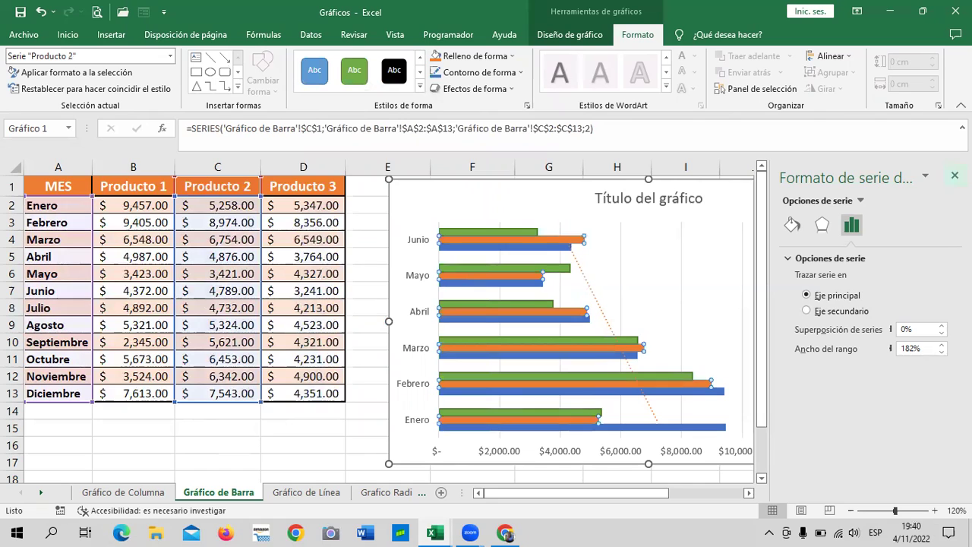
left_click(955, 175)
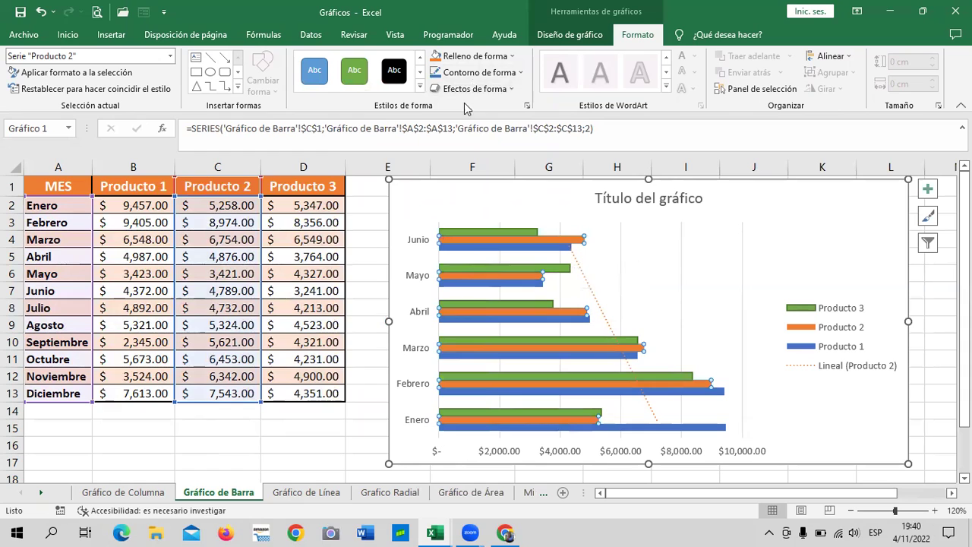
Fill the Producto 2 bars with yellow.
left_click(420, 86)
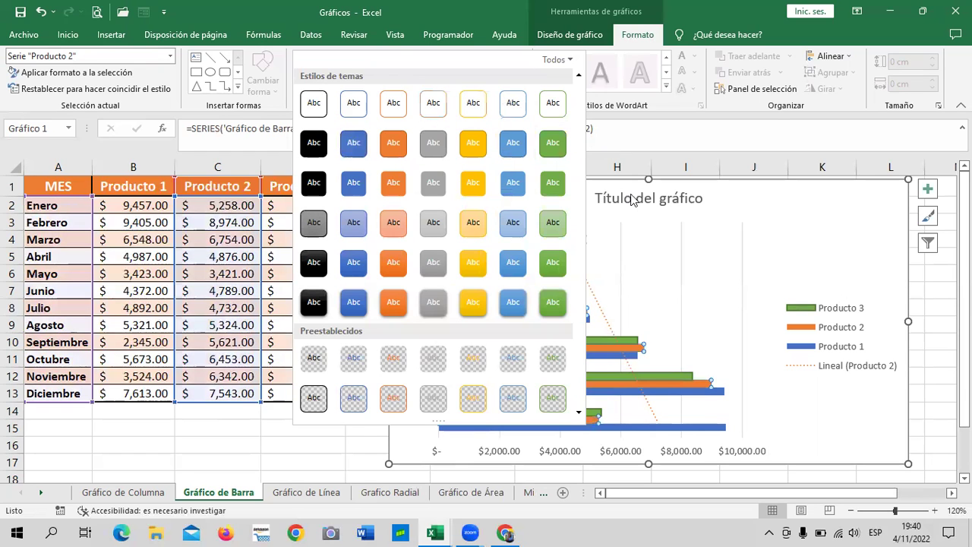
left_click(669, 263)
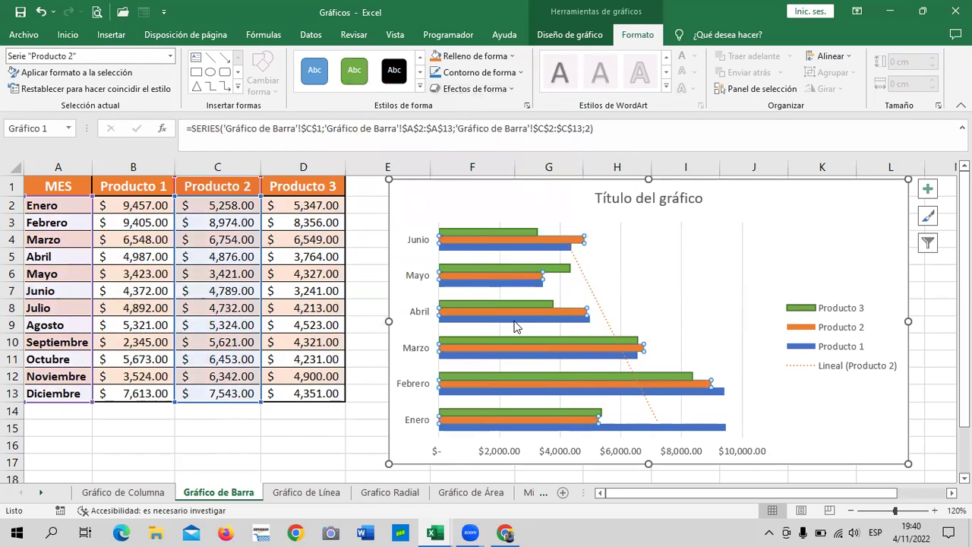
left_click(510, 57)
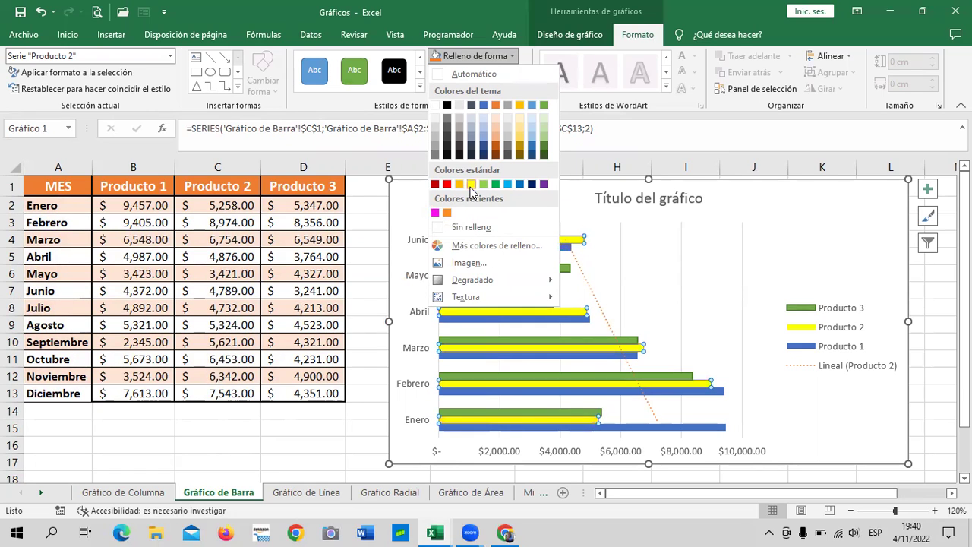
left_click(471, 185)
left_click(840, 228)
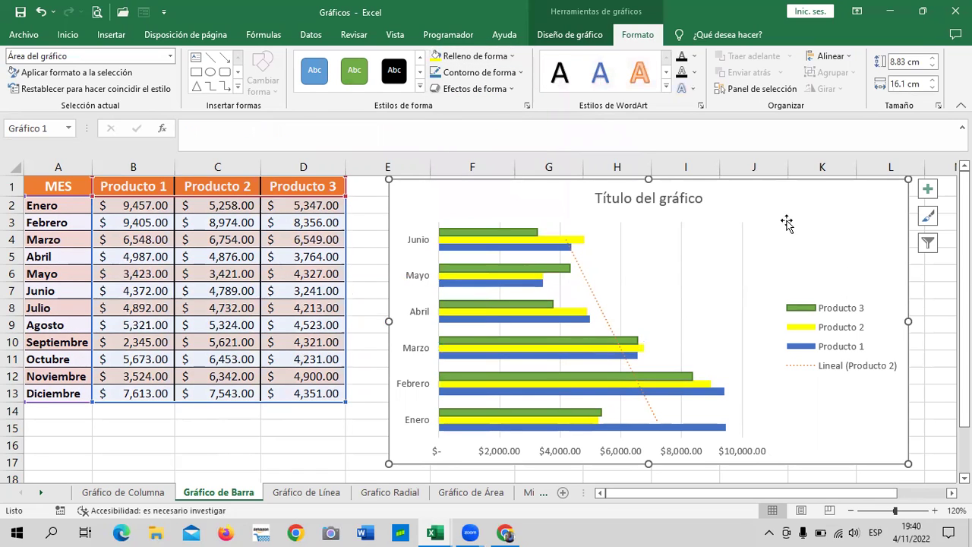
Fill the Producto 1 bars with cyan from the standard colour palette.
double_click(644, 432)
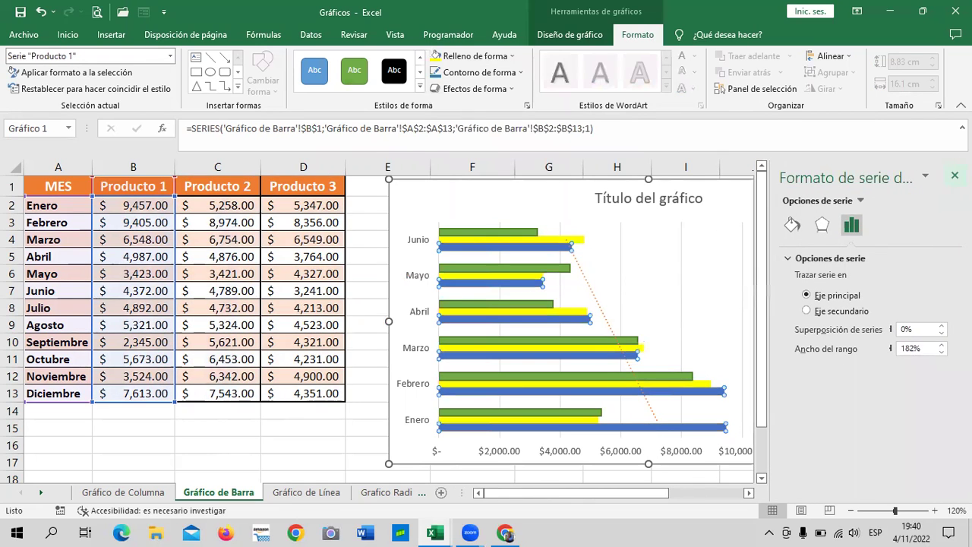
left_click(955, 176)
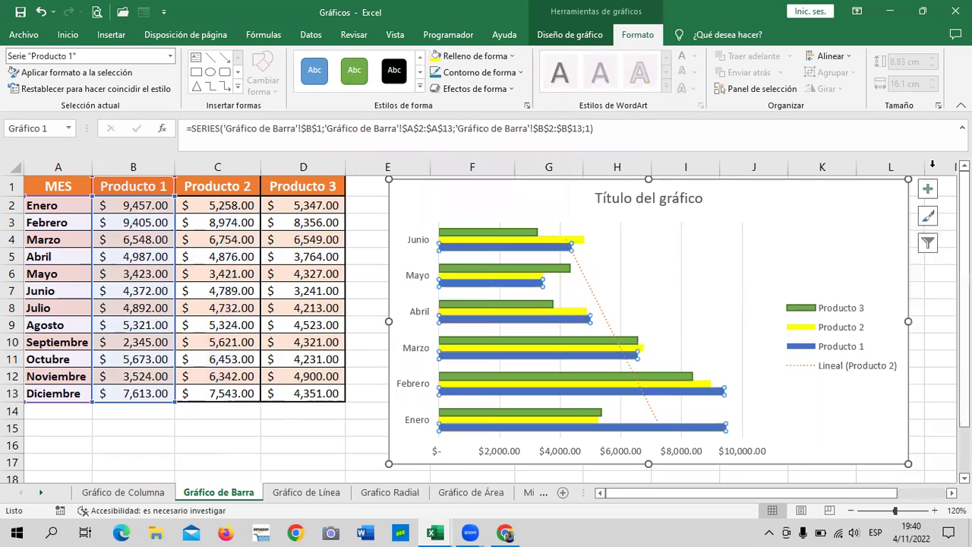
left_click(507, 57)
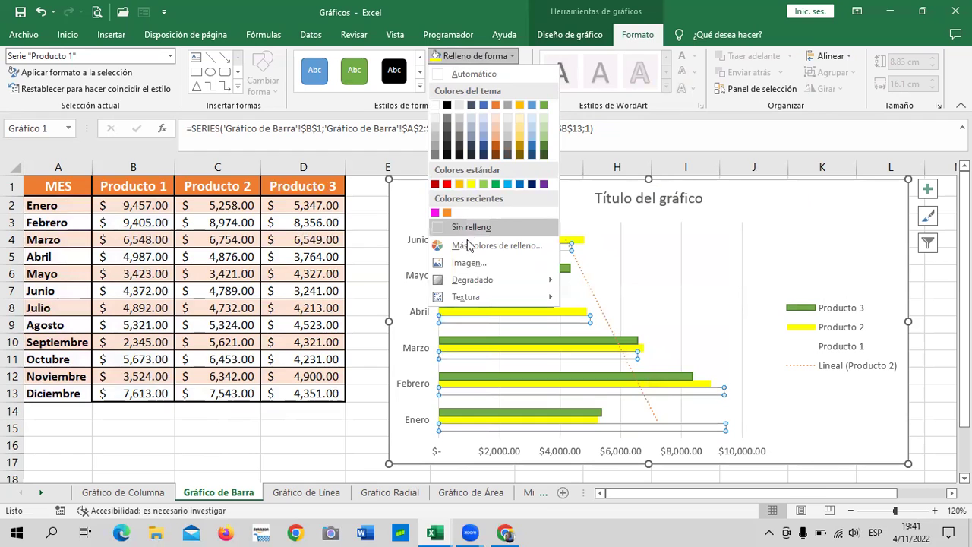
key("Escape")
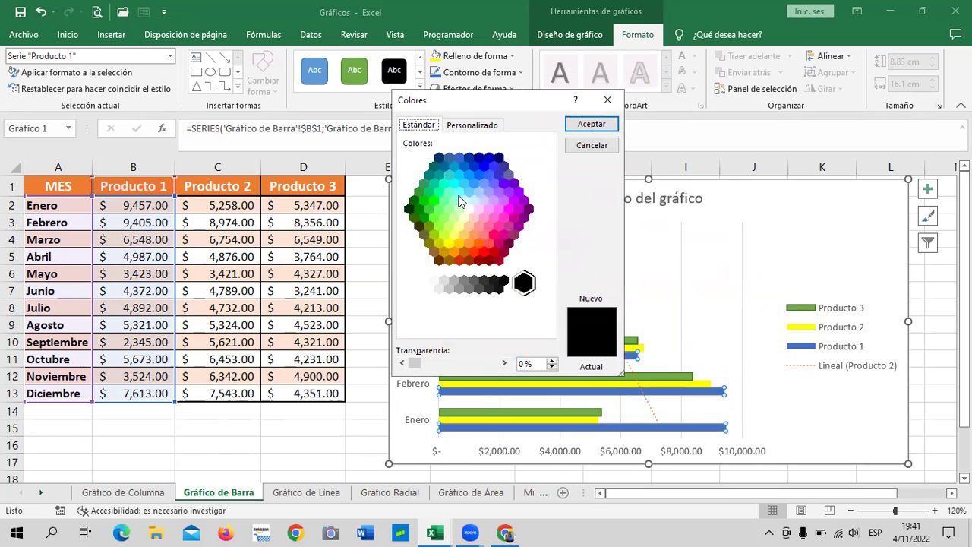
left_click(478, 124)
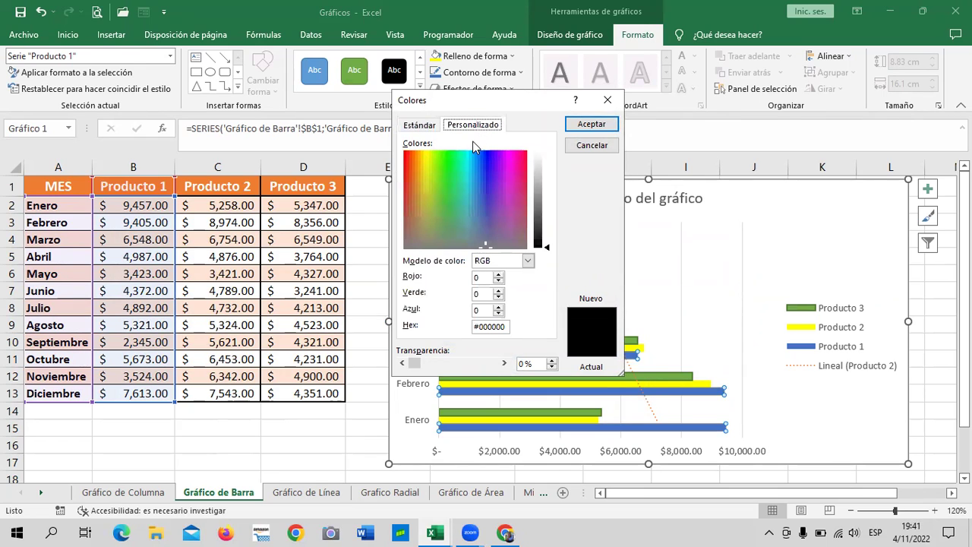
left_click(424, 126)
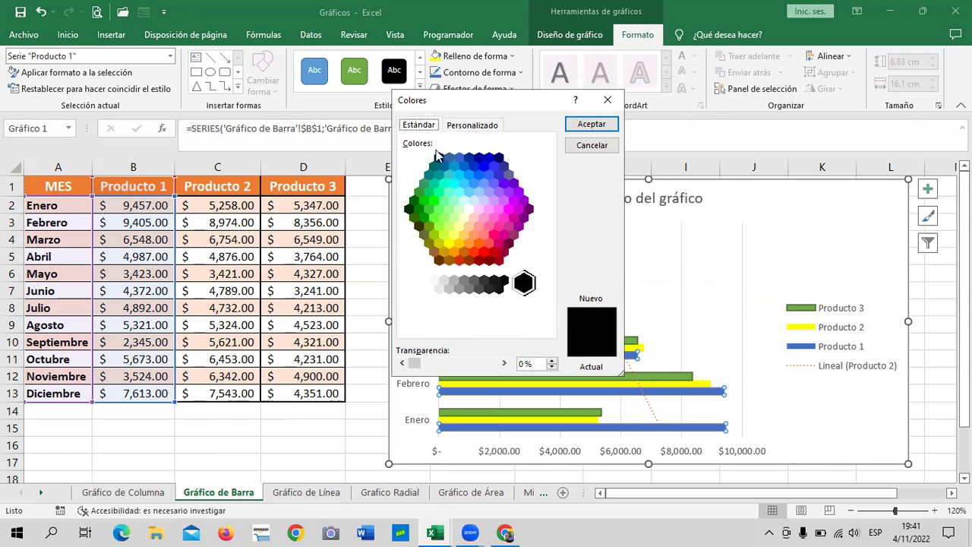
left_click(455, 184)
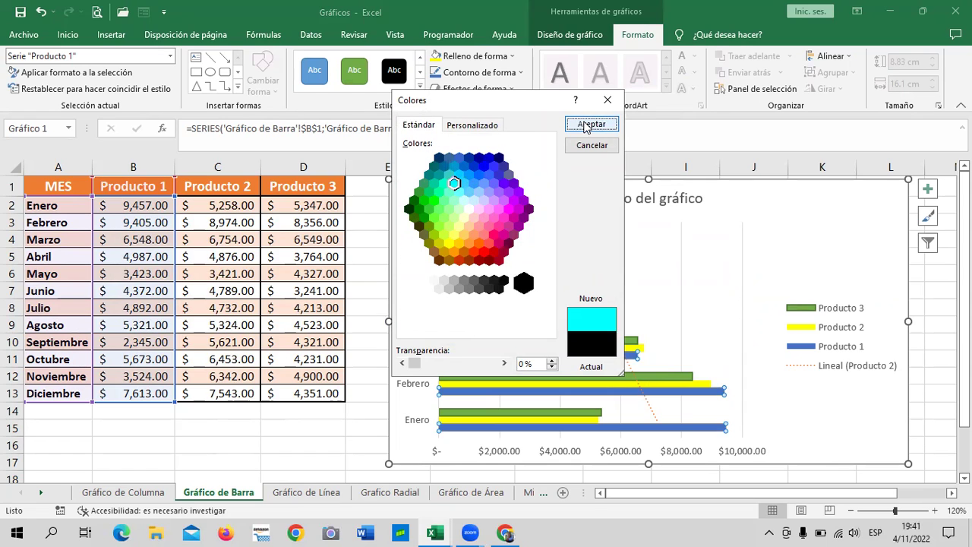
left_click(586, 126)
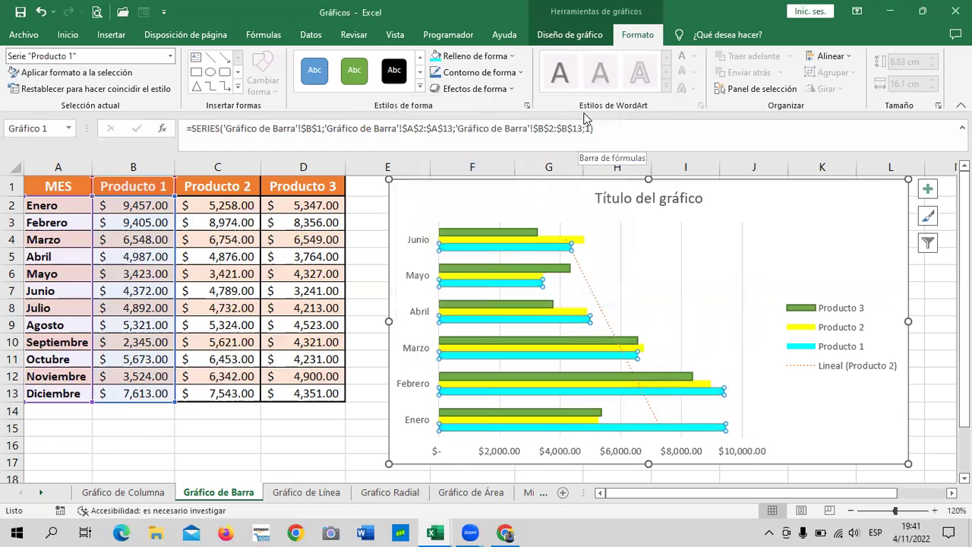
left_click(555, 238)
left_click(806, 407)
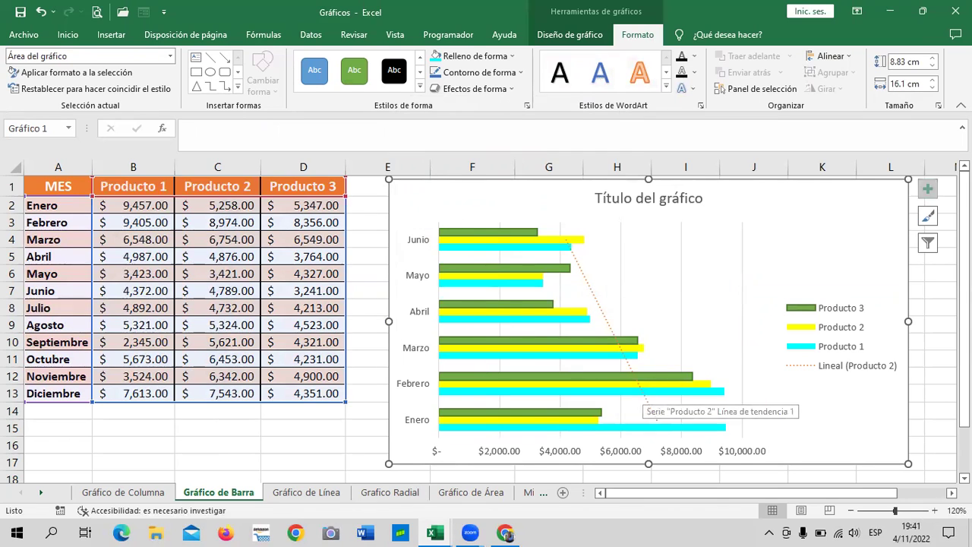
Tick (Seleccionar todo) under Categorías in the chart filter so all twelve months plot again.
left_click(928, 243)
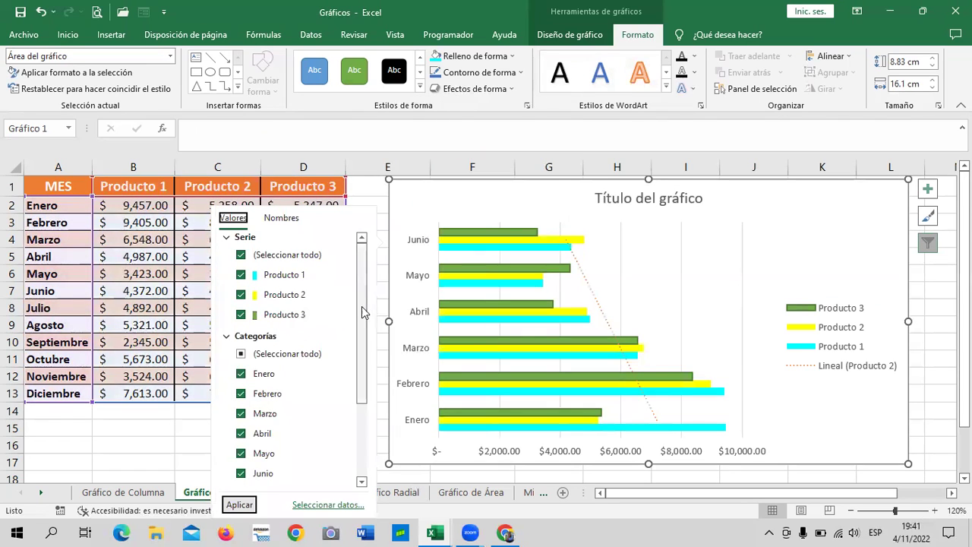
scroll(363, 311, "down", 2)
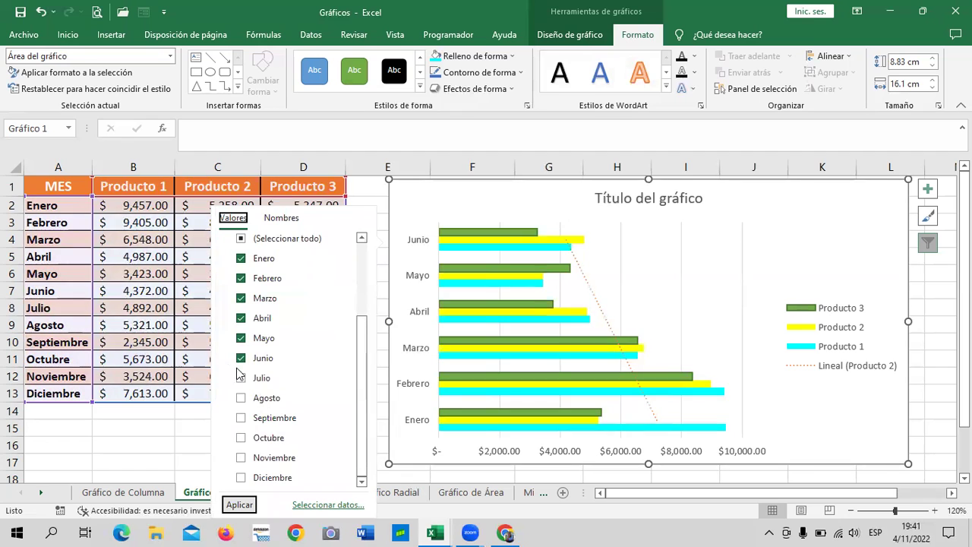
left_click(266, 239)
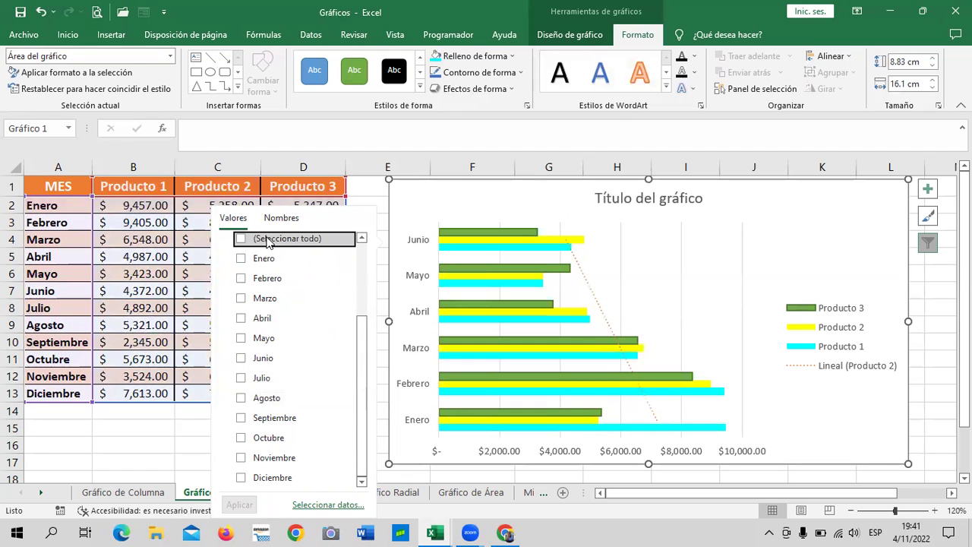
left_click(251, 240)
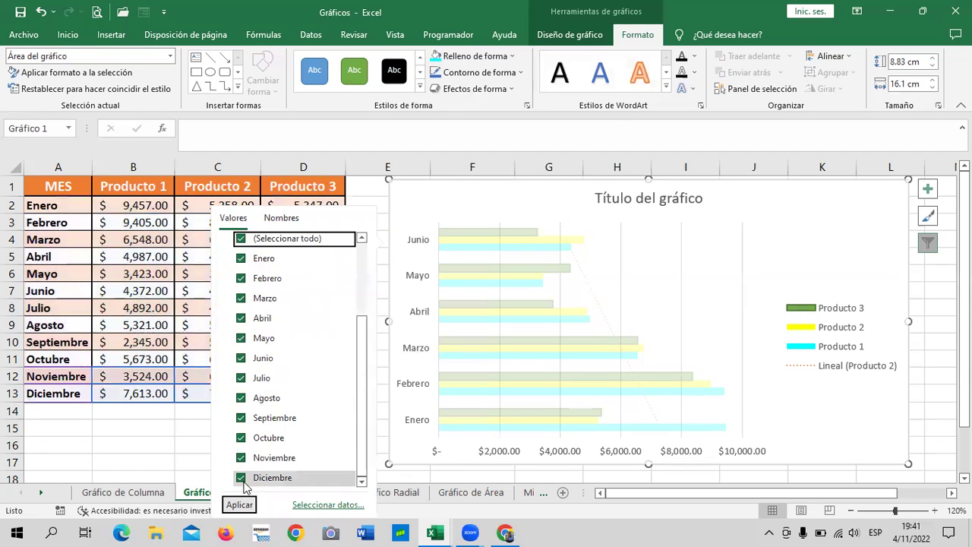
left_click(240, 504)
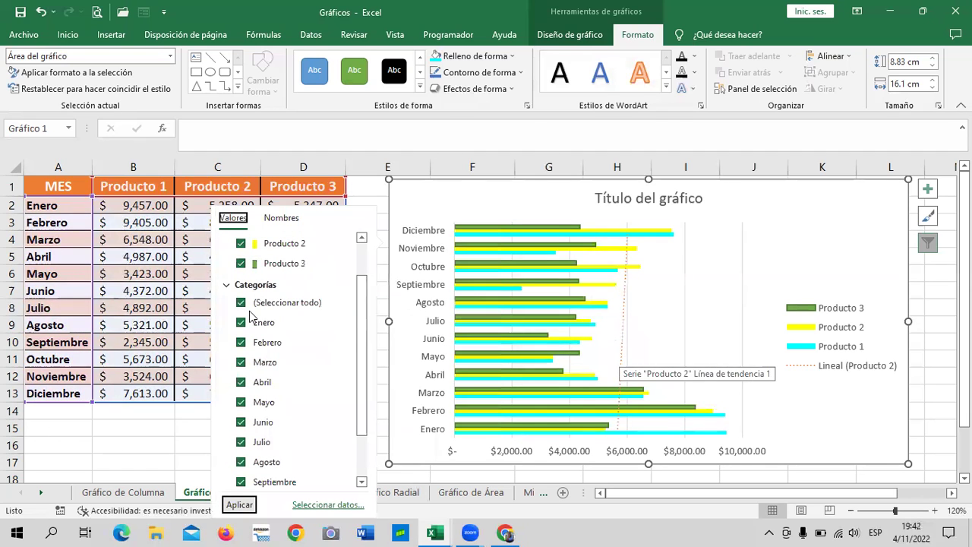
left_click(928, 302)
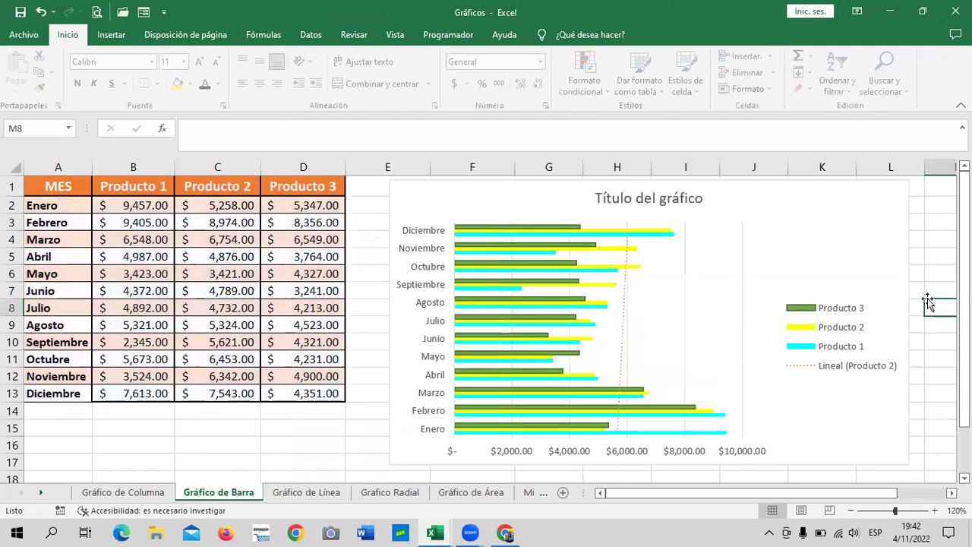
left_click(821, 210)
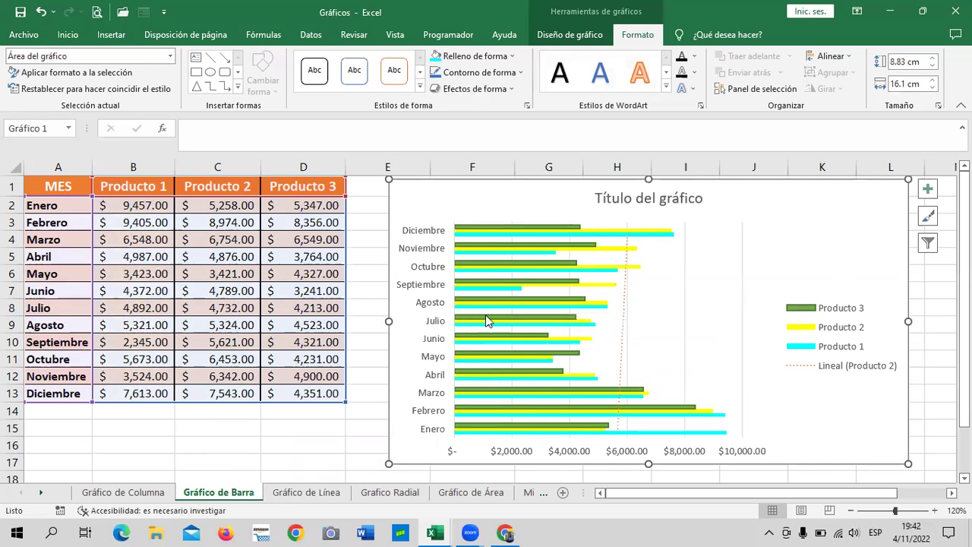
scroll(610, 298, "down", 1)
scroll(610, 296, "up", 1)
Look through the chart sheets and open the Grafico Radial sheet.
left_click(318, 495)
left_click(425, 287)
left_click(185, 319)
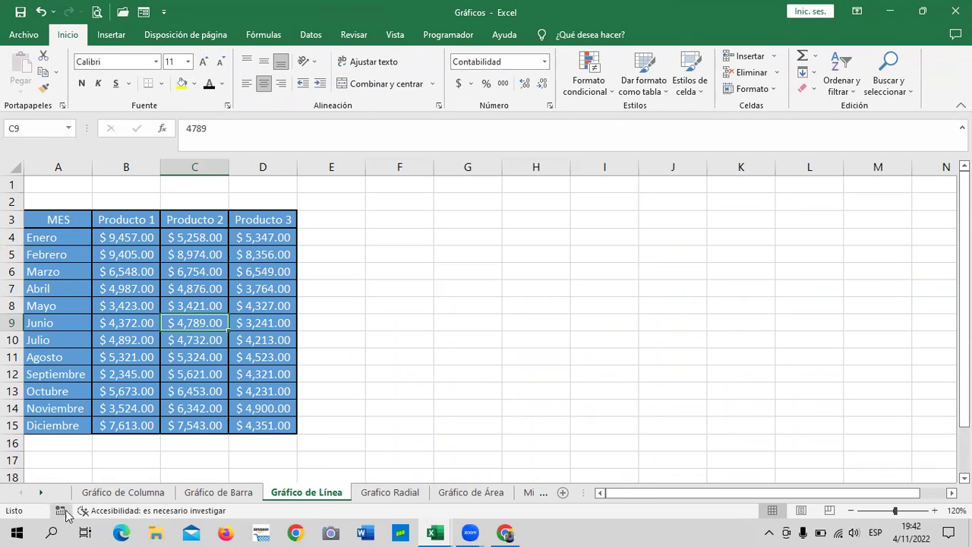
left_click(112, 496)
left_click(209, 494)
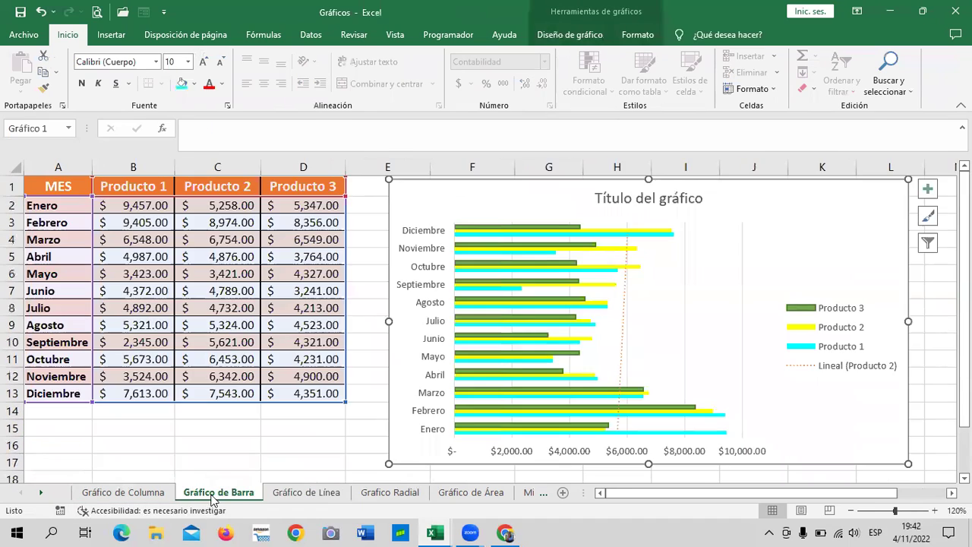
left_click(296, 494)
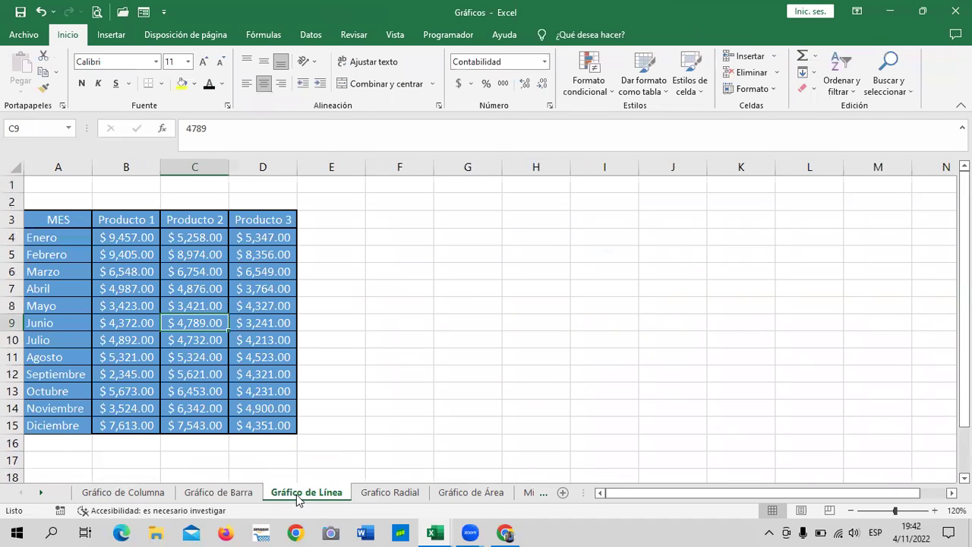
left_click(392, 494)
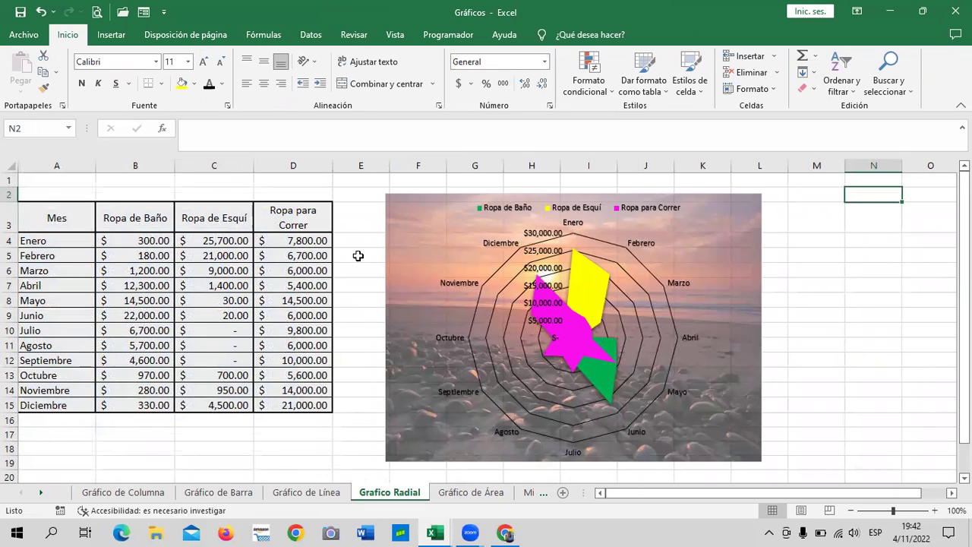
Select the radar chart and inspect its Ropa de Esquí and Ropa de Baño series.
left_click(701, 243)
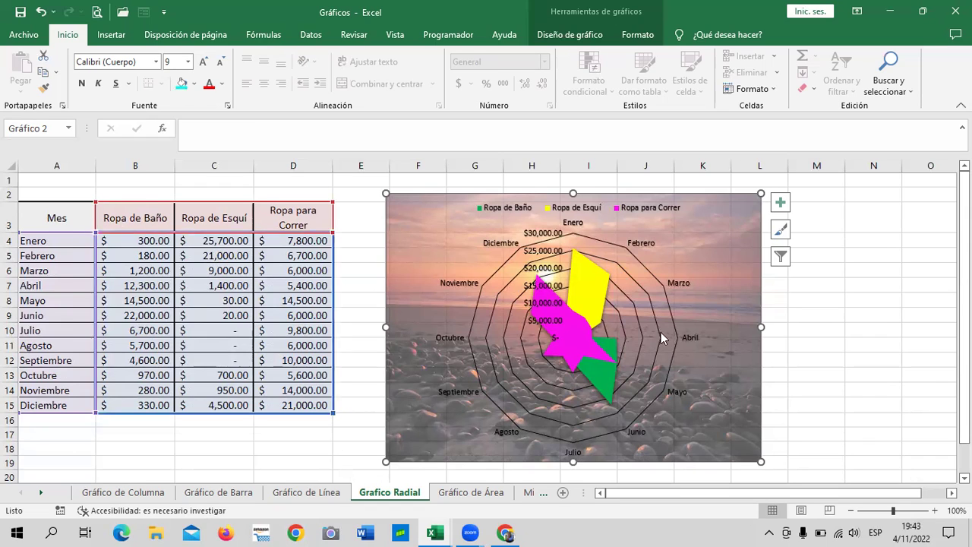
left_click(591, 291)
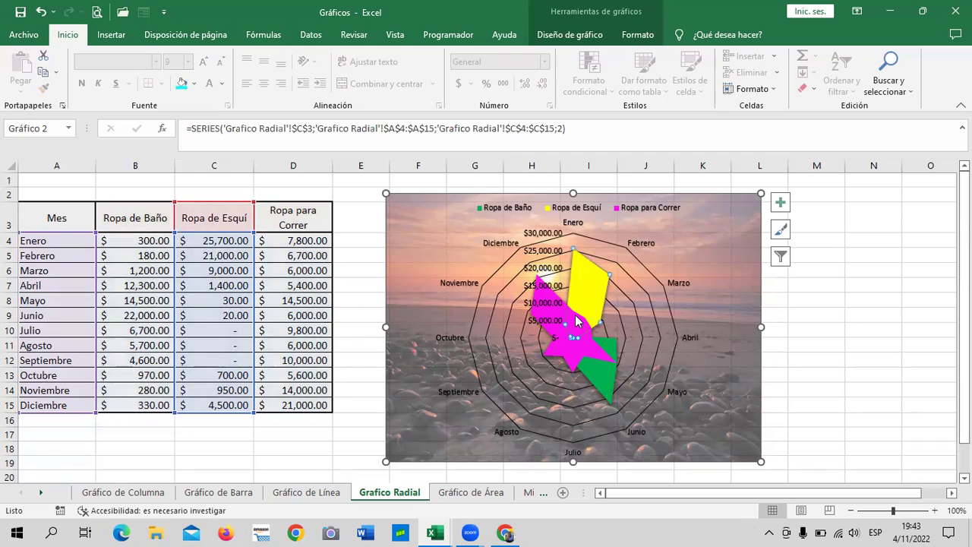
left_click(564, 346)
left_click(611, 372)
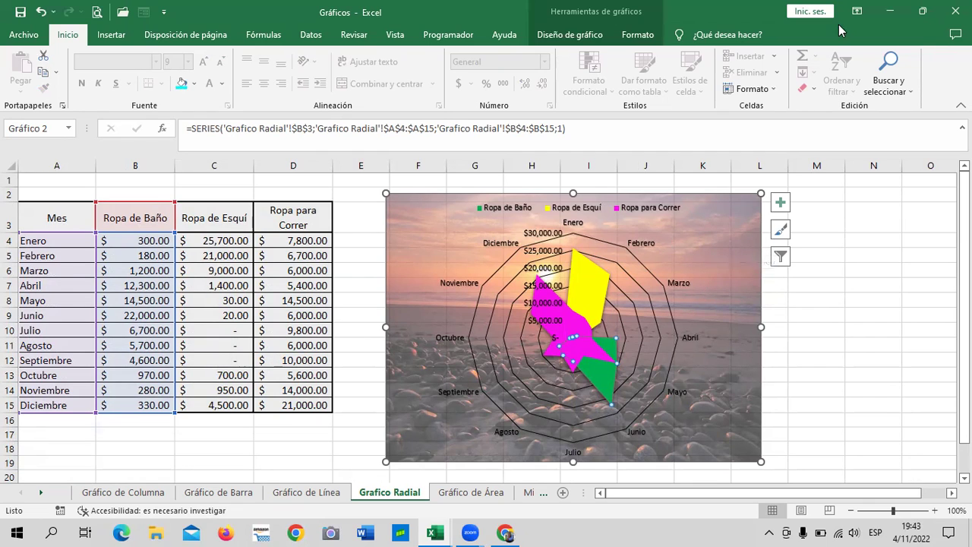
left_click(703, 235)
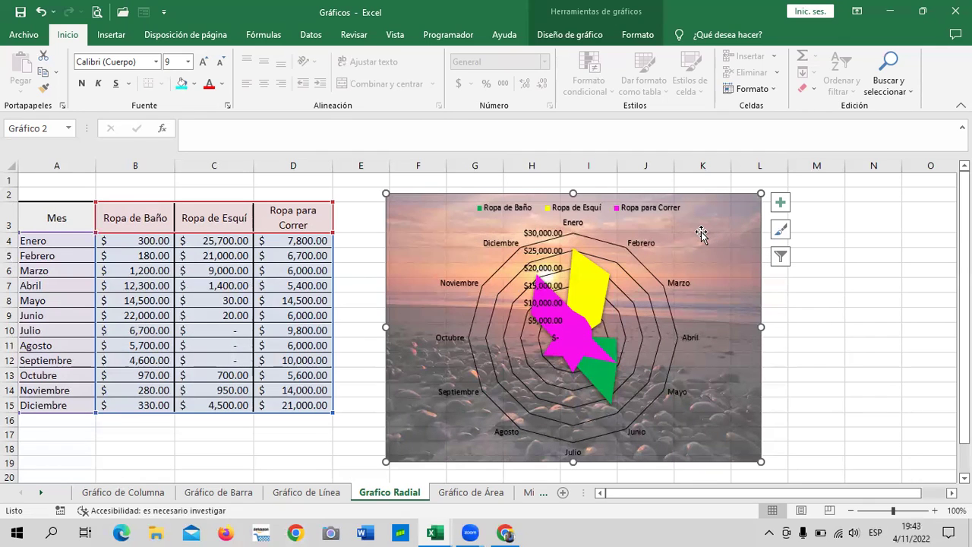
left_click(855, 283)
left_click(733, 237)
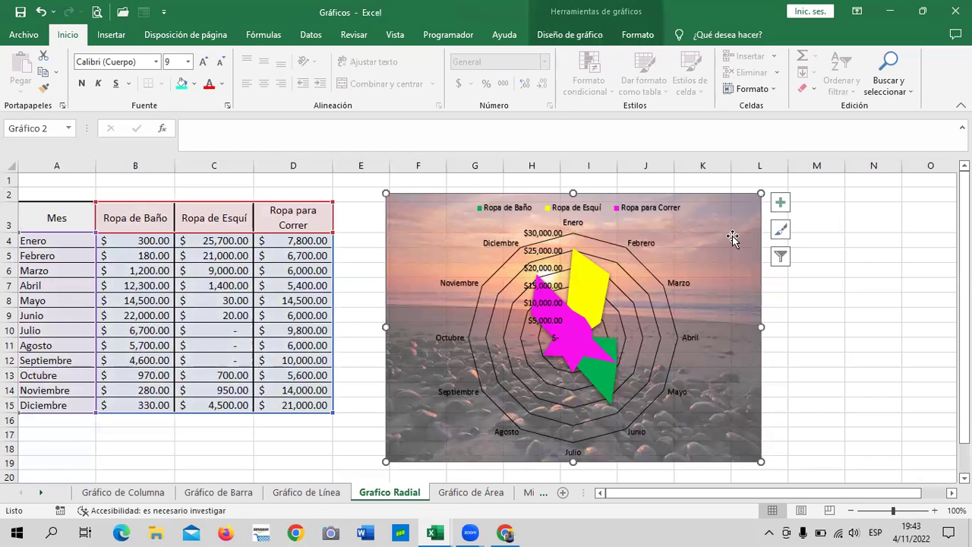
Move the radar chart to a new chart sheet Gráfico1, then return to Grafico Radial.
left_click(585, 37)
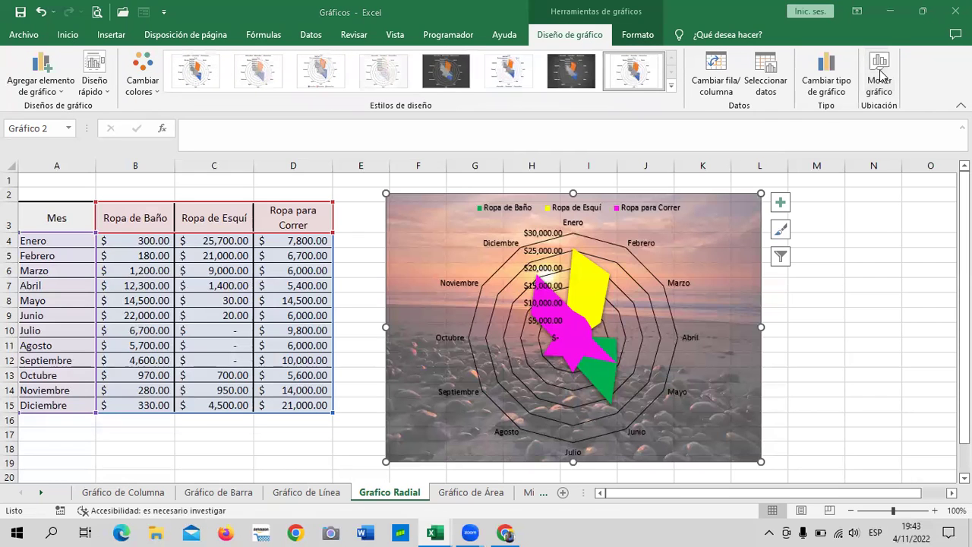
left_click(880, 76)
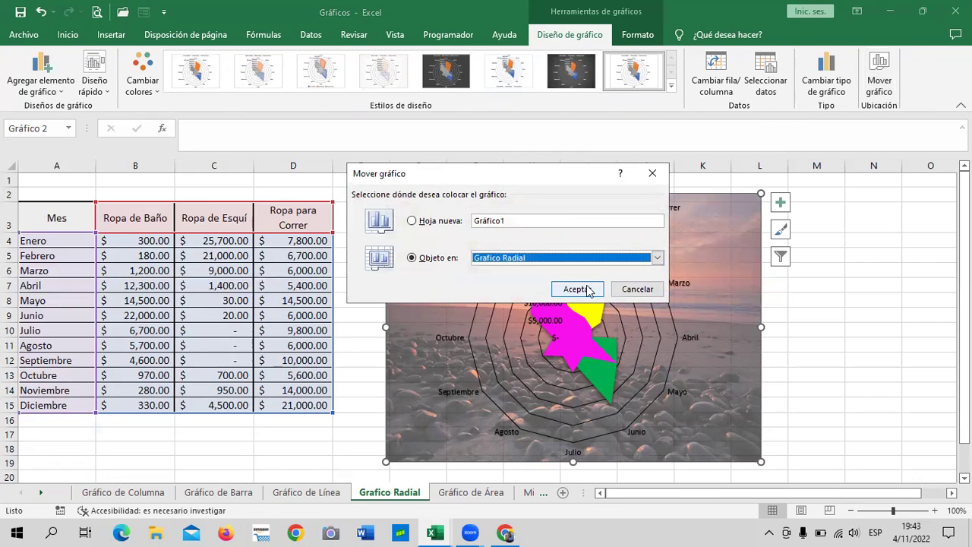
left_click(443, 221)
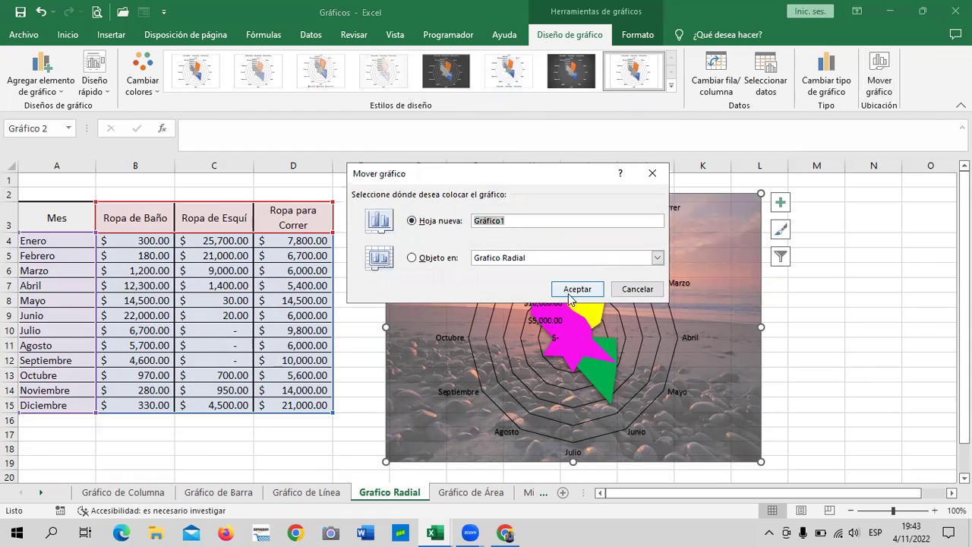
left_click(573, 290)
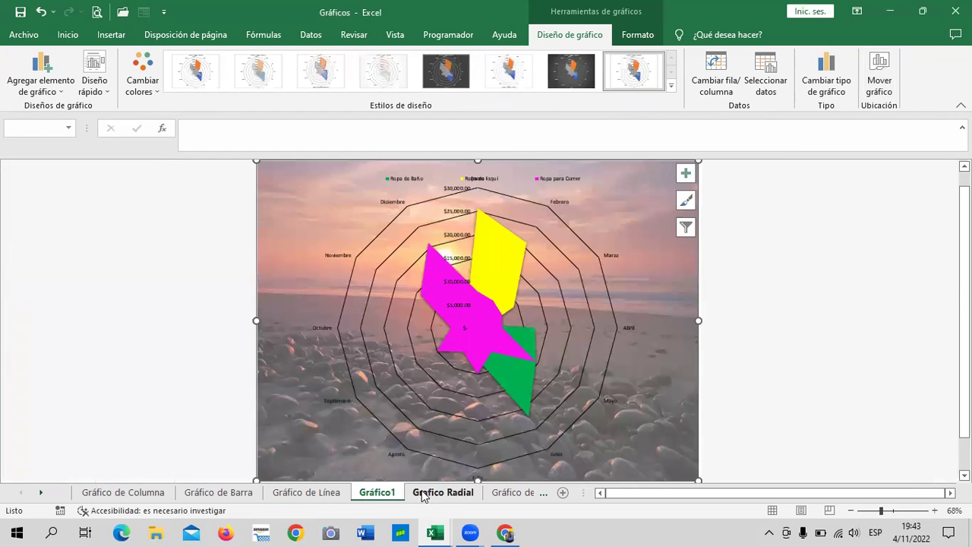
left_click(429, 492)
left_click(217, 268)
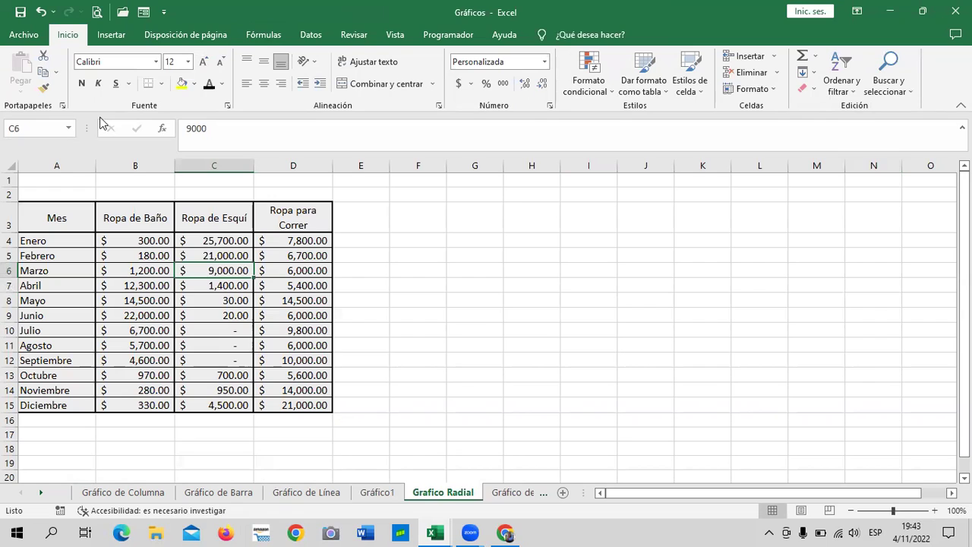
Insert a Radial relleno chart from the sales table and drag it right of the table.
left_click(280, 288)
left_click(525, 494)
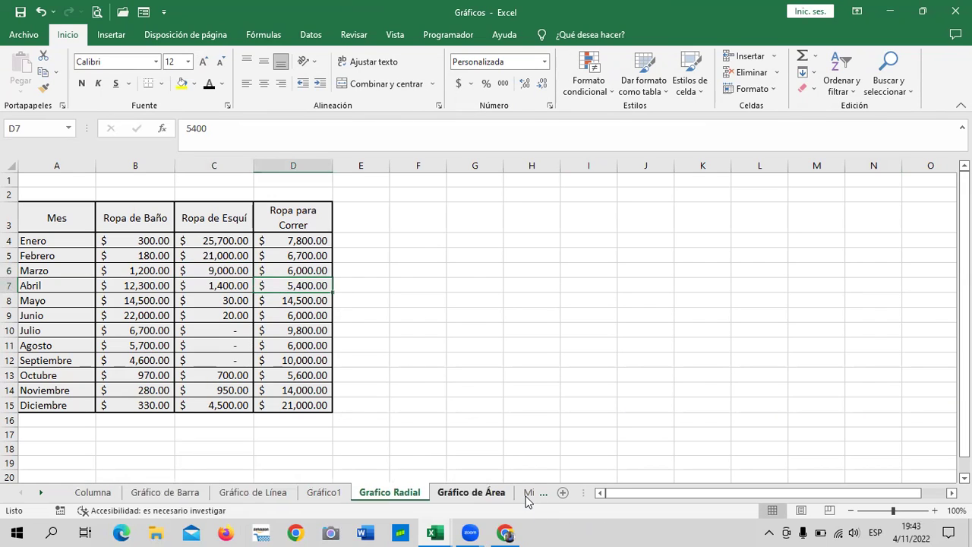
left_click(458, 490)
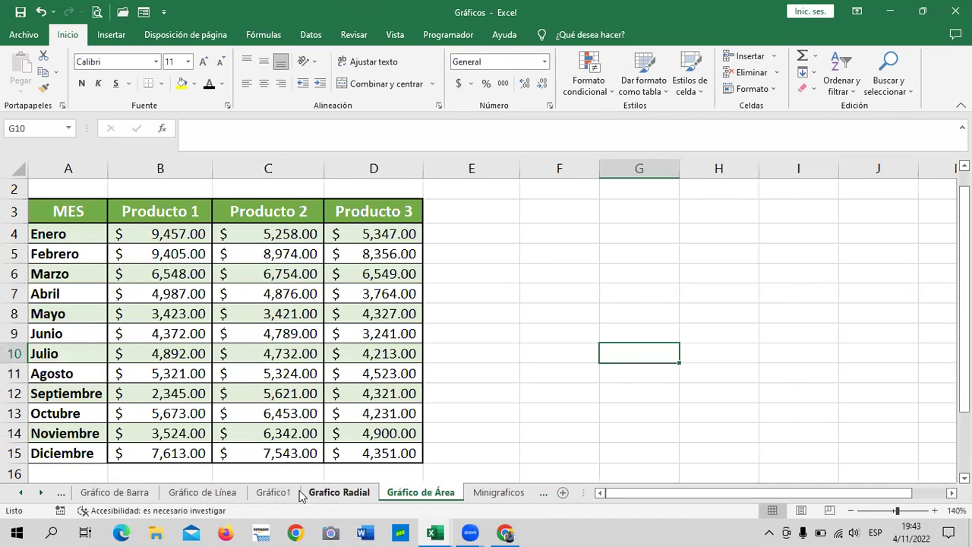
left_click(335, 496)
left_click(175, 263)
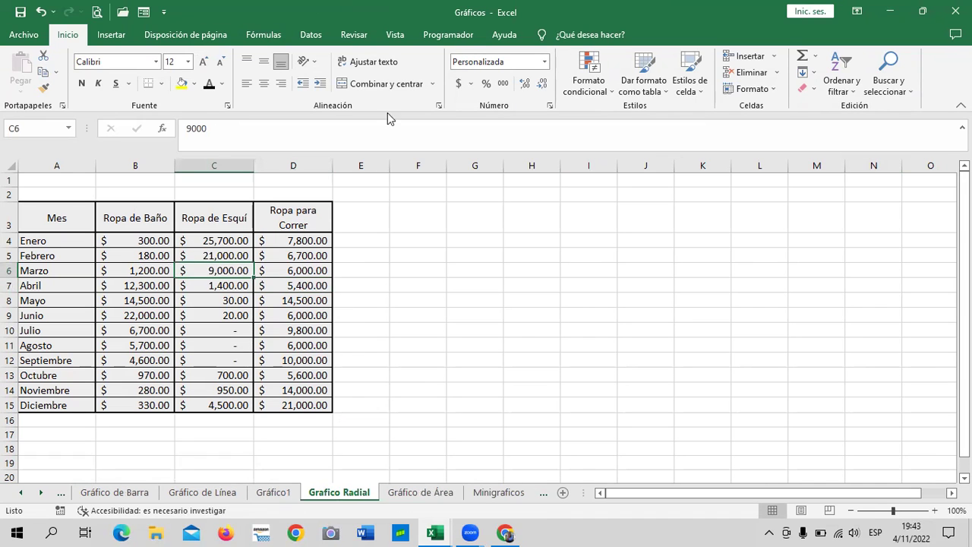
left_click(121, 36)
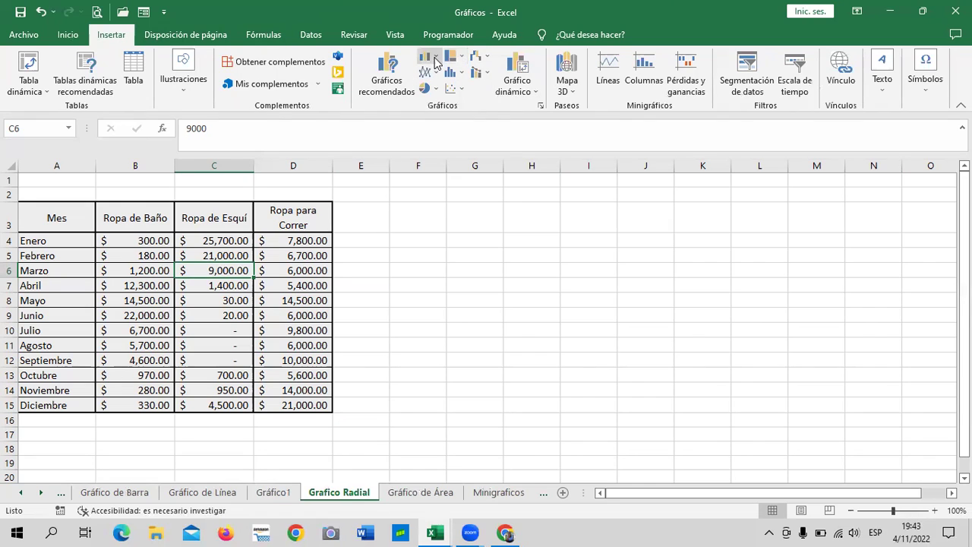
left_click(486, 59)
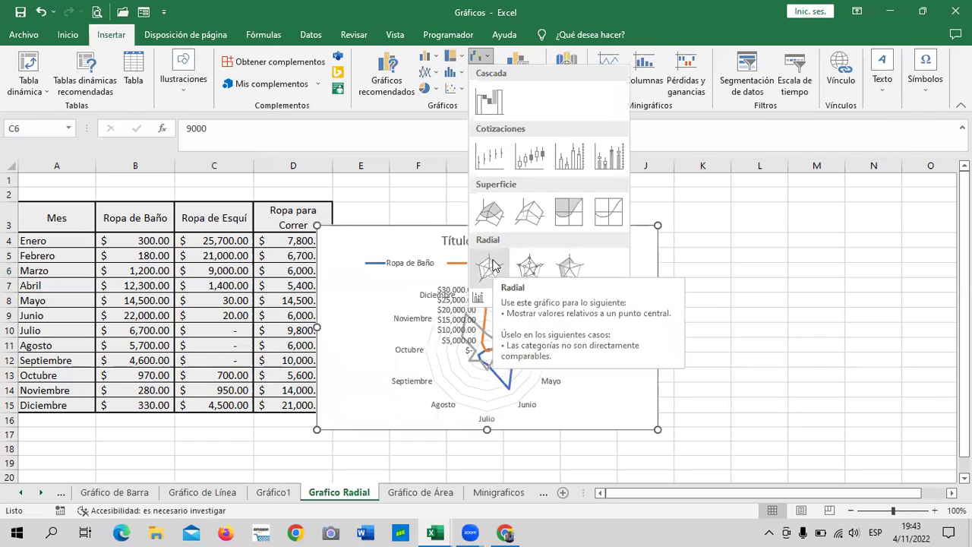
left_click(571, 275)
mouse_move(605, 245)
left_mouse_down()
mouse_move(732, 196)
mouse_move(733, 213)
left_mouse_up()
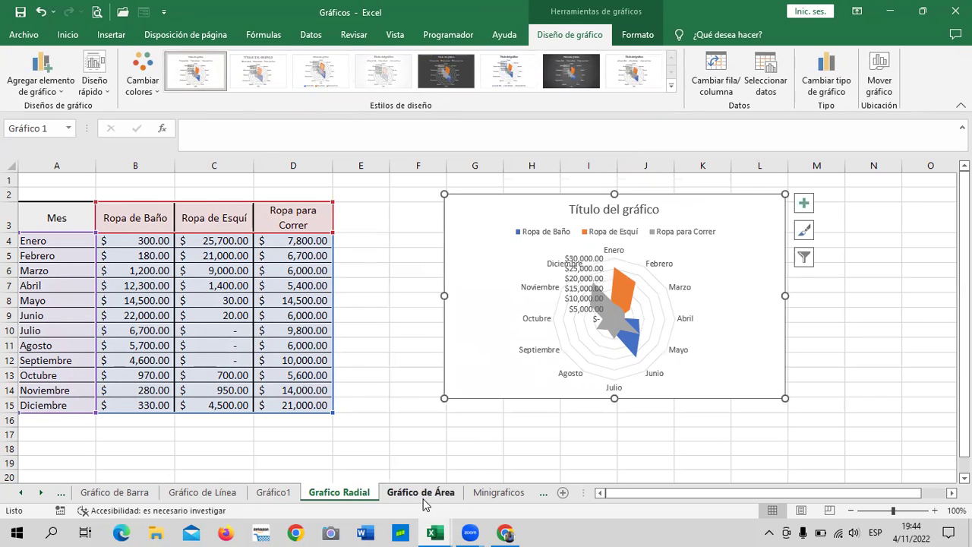
left_click(275, 493)
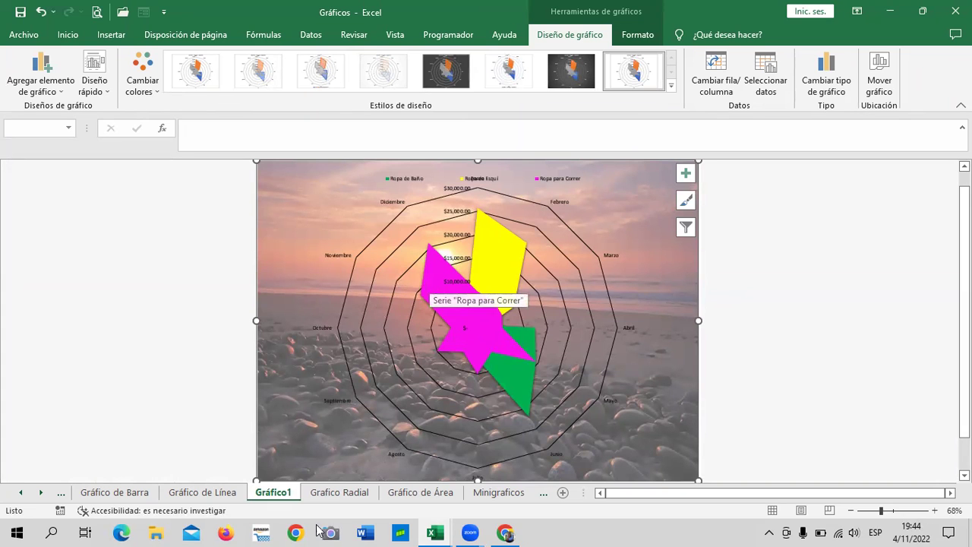
Back on Grafico Radial, drag the radar chart's corners to enlarge it.
left_click(346, 494)
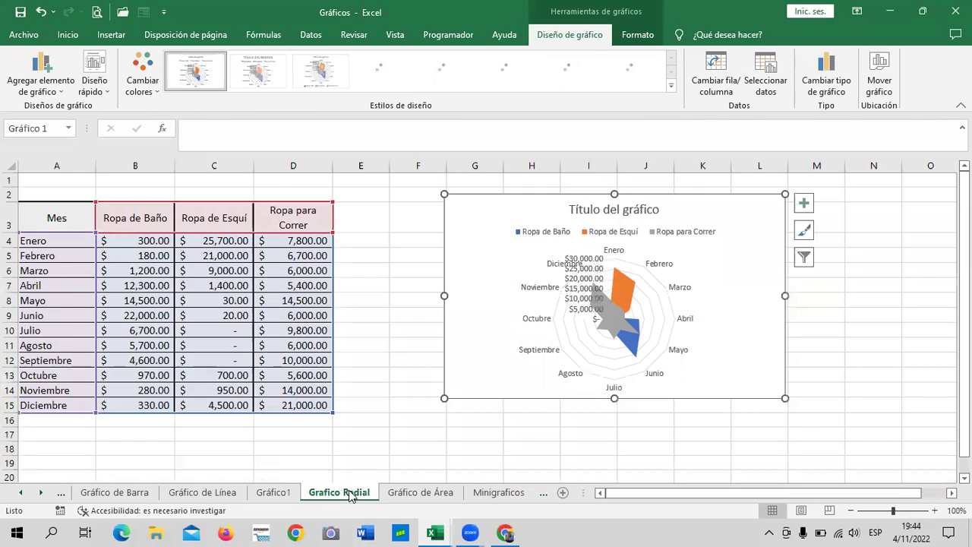
left_click(618, 312)
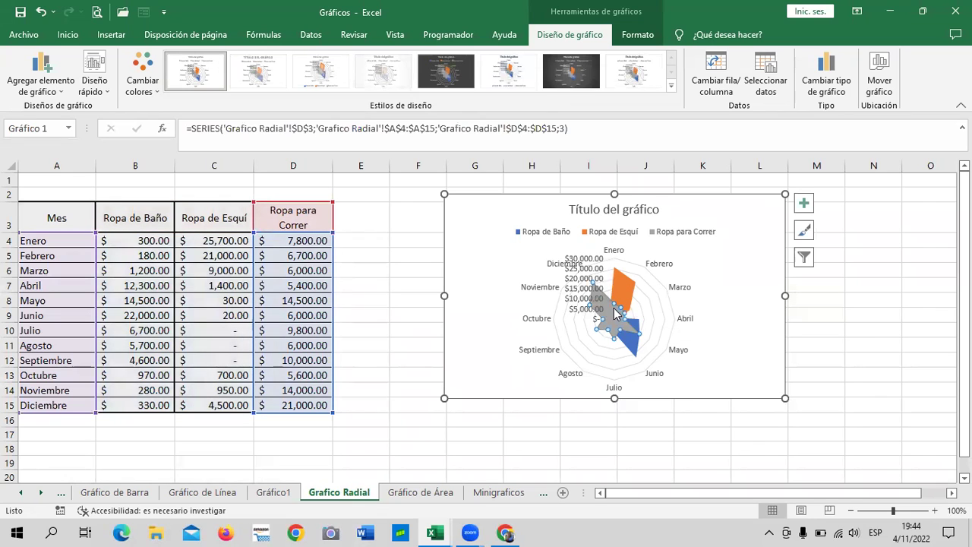
left_click_drag(785, 398, 857, 430)
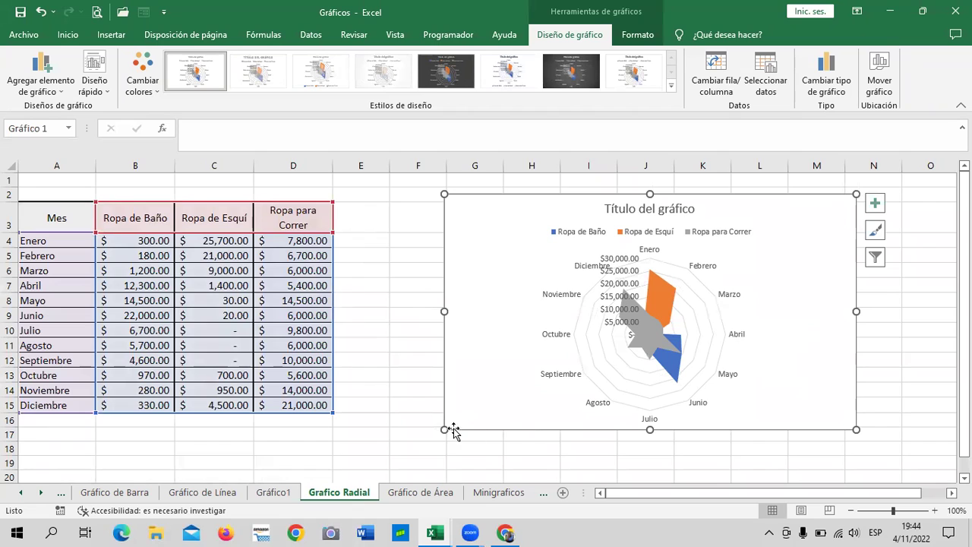
left_click_drag(445, 430, 409, 439)
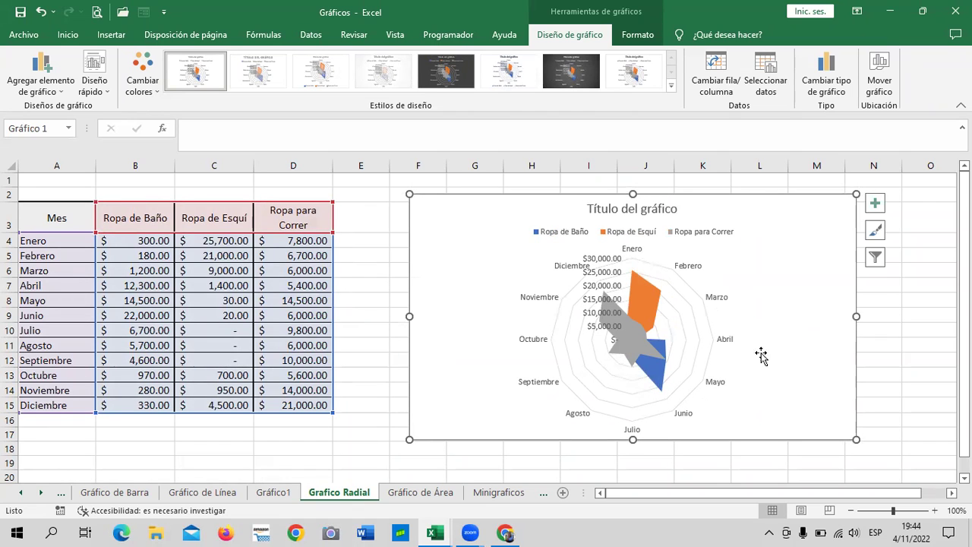
Hide the radar axis labels, keep title and gridlines, and place the legend on the right.
left_click(875, 203)
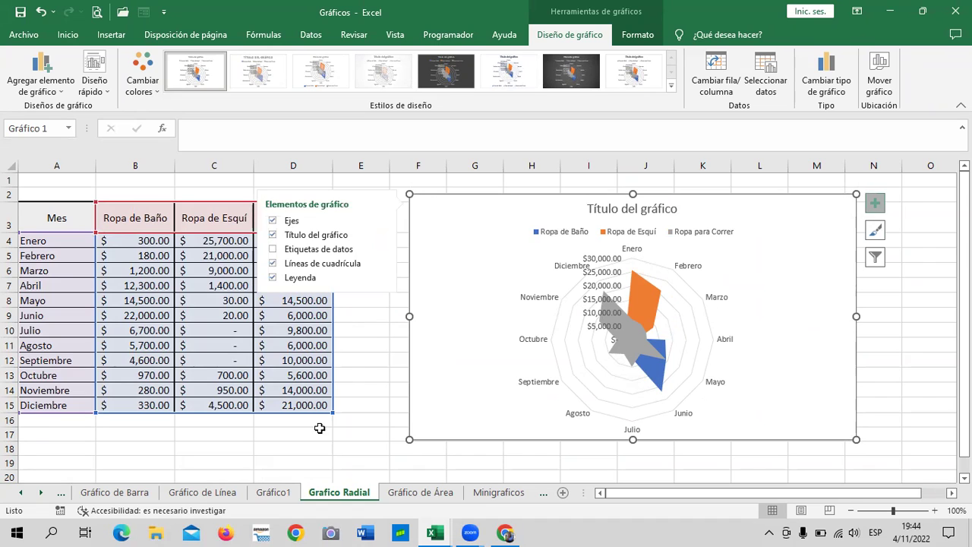
left_click(273, 249)
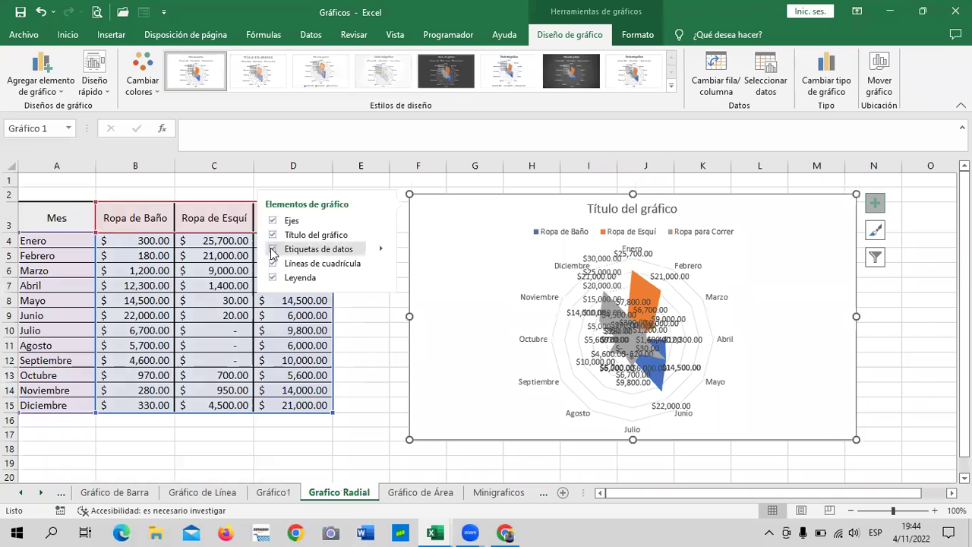
left_click(272, 250)
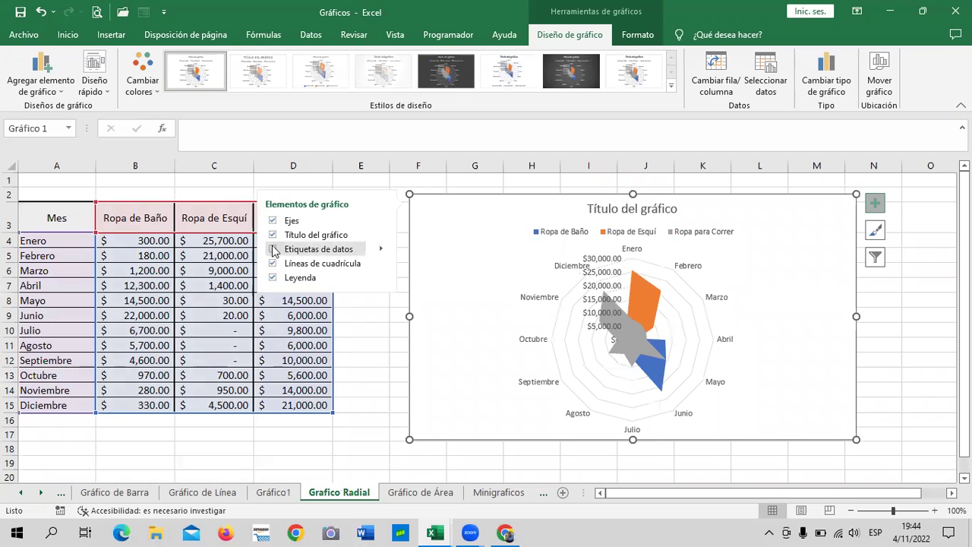
left_click(277, 235)
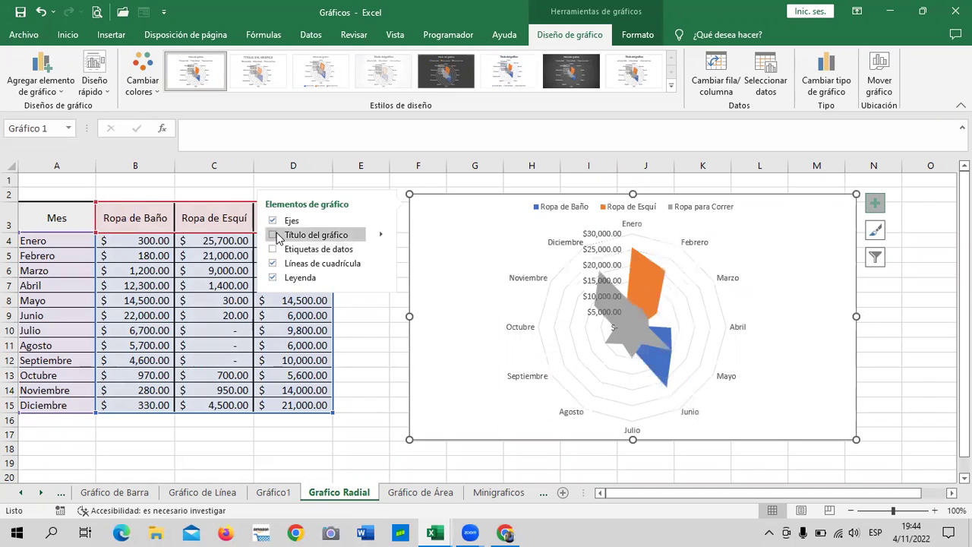
left_click(275, 235)
left_click(275, 222)
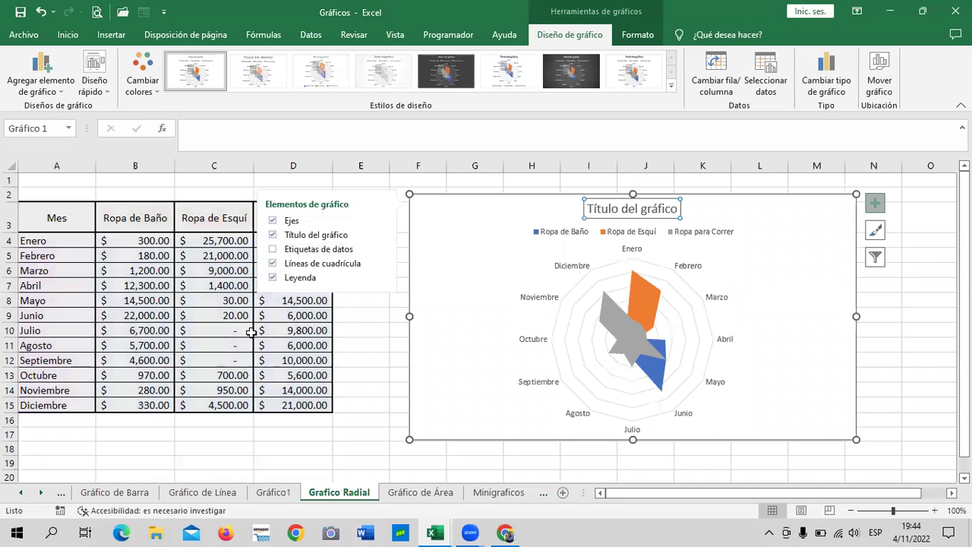
left_click(274, 264)
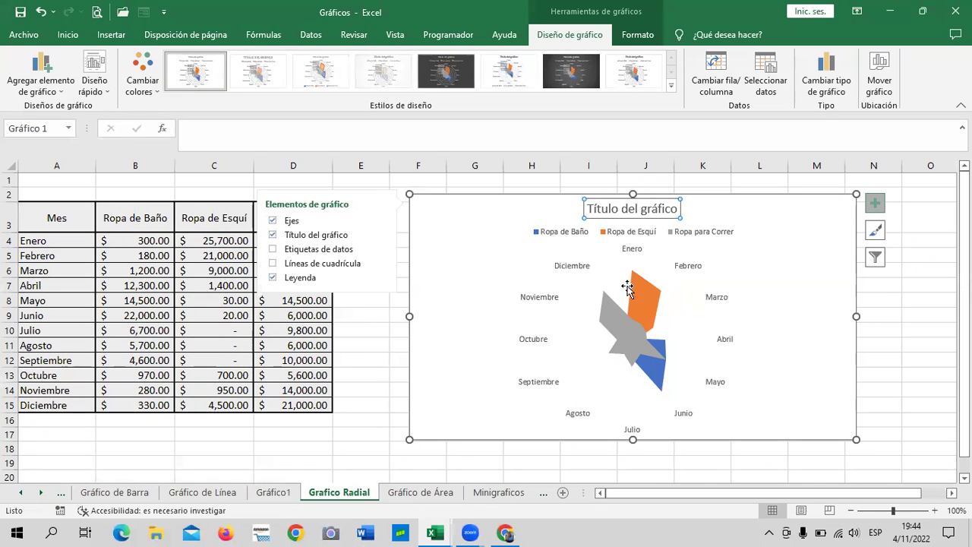
left_click(273, 264)
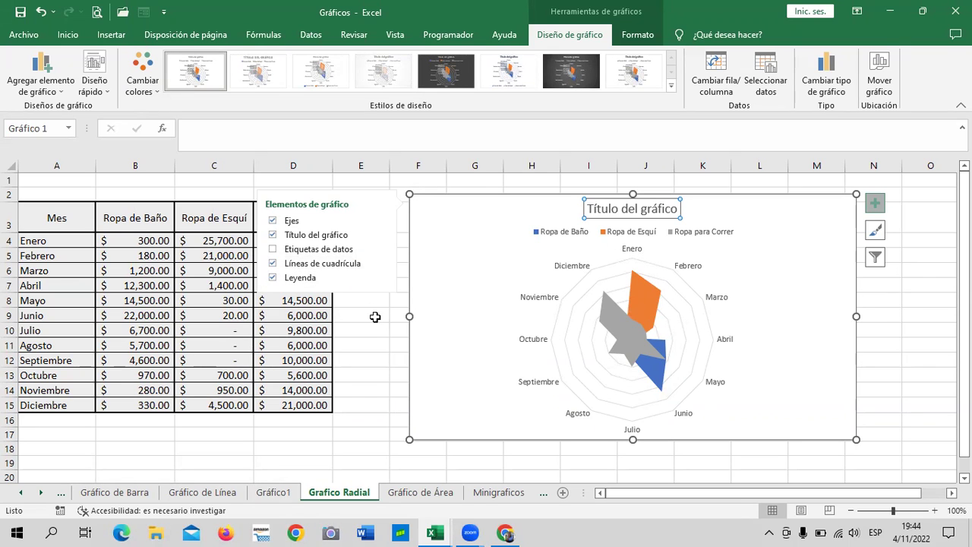
left_click(274, 263)
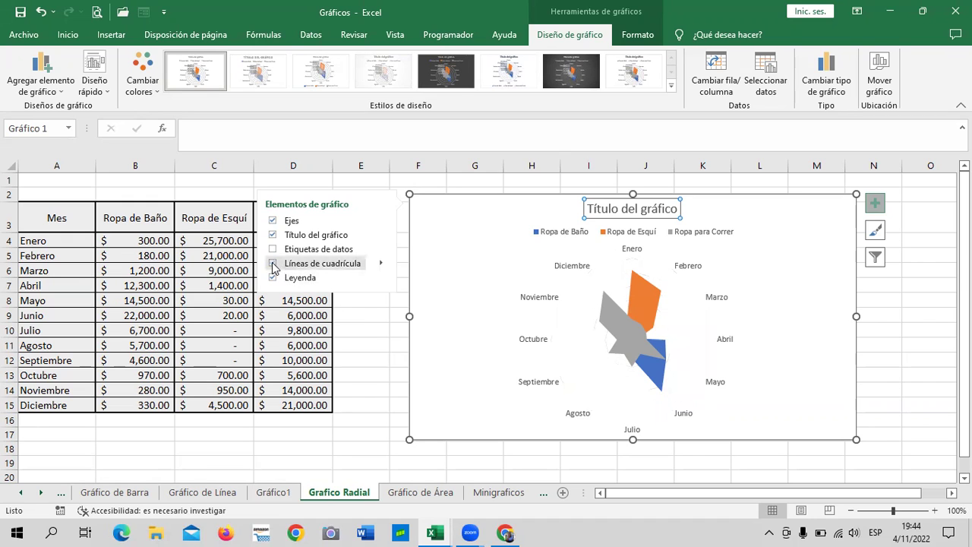
left_click(272, 264)
left_click(693, 334)
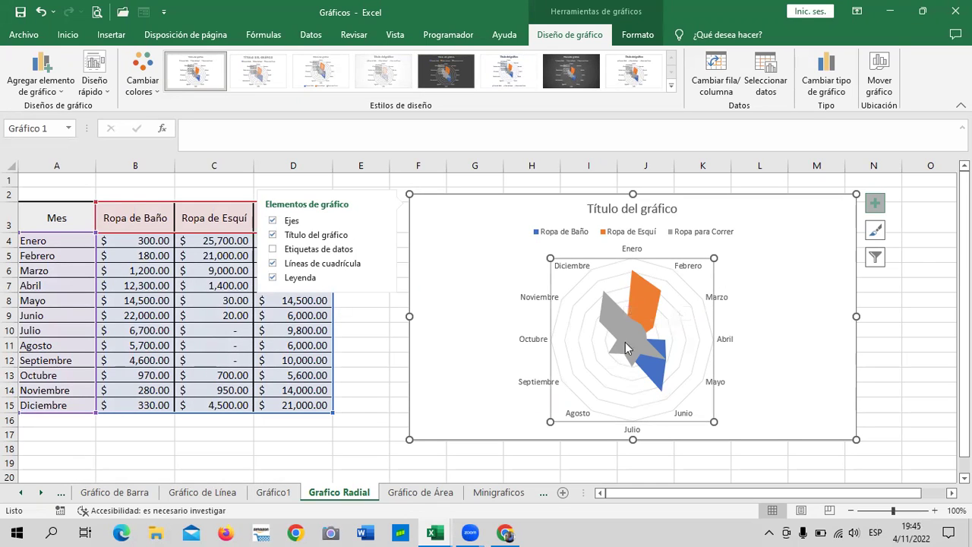
mouse_move(300, 277)
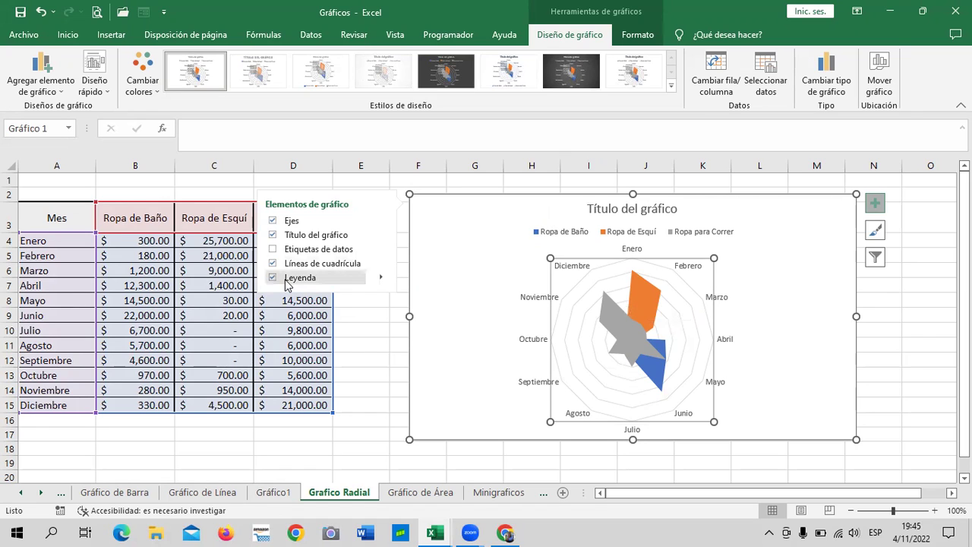
left_click(288, 280)
left_click(273, 277)
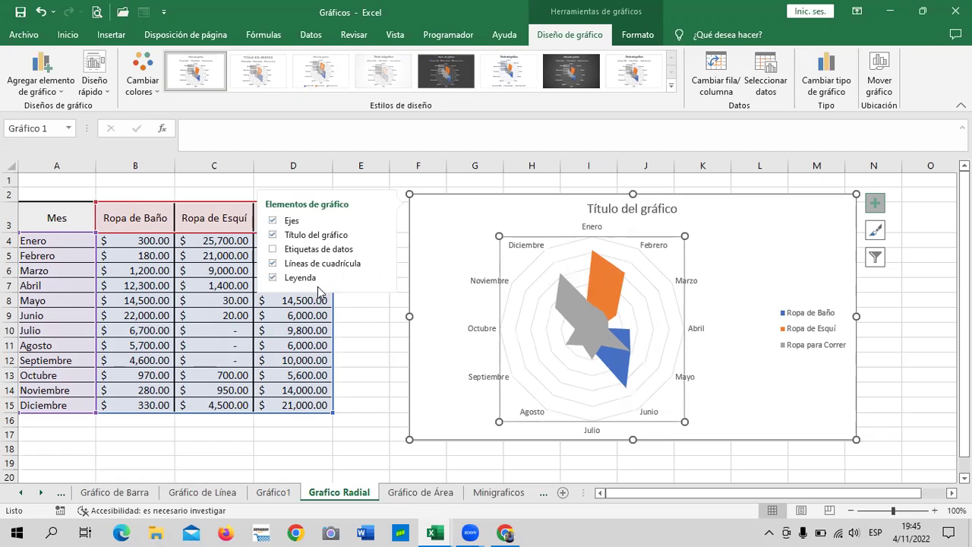
left_click(777, 353)
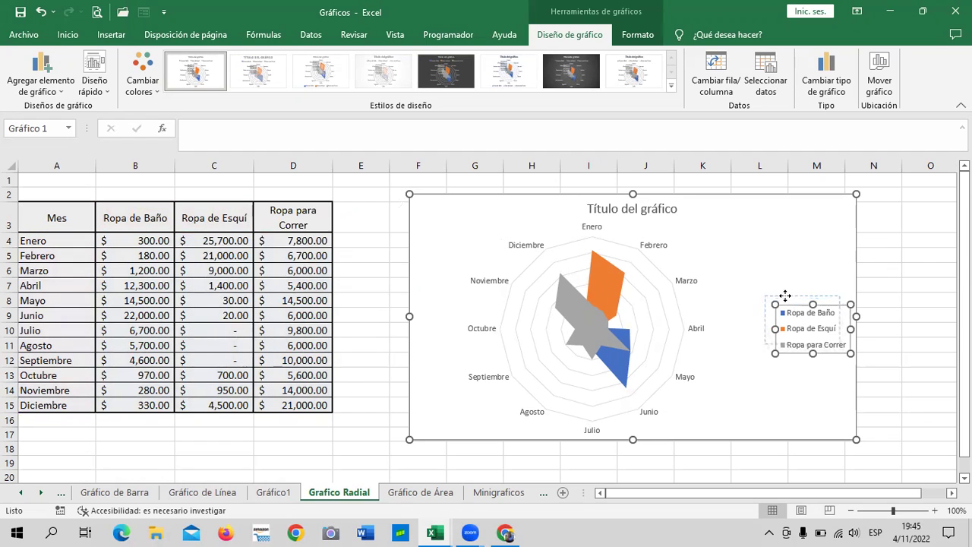
left_click_drag(796, 304, 785, 295)
left_click_drag(802, 345, 803, 365)
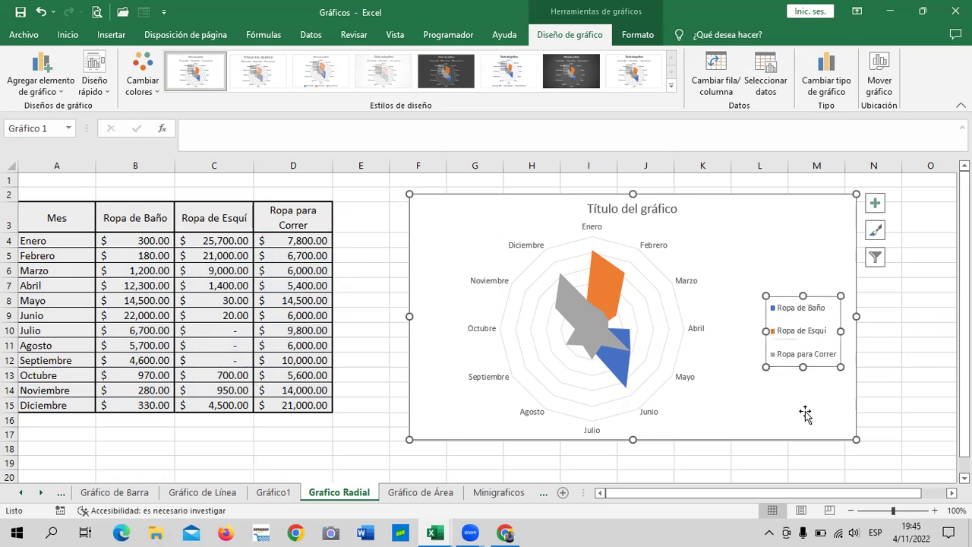
left_click(803, 410)
left_click(778, 356)
left_click(781, 333)
left_click(615, 287)
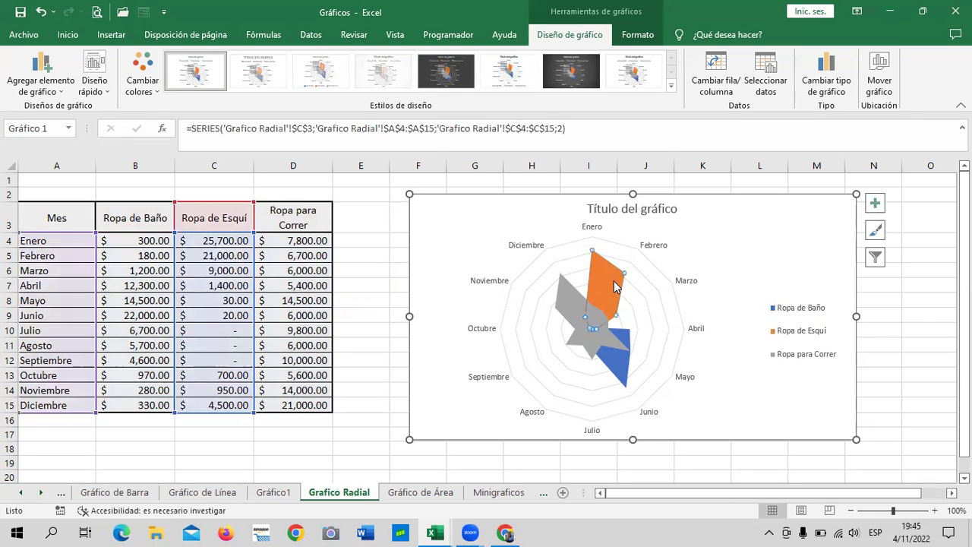
left_click(578, 300)
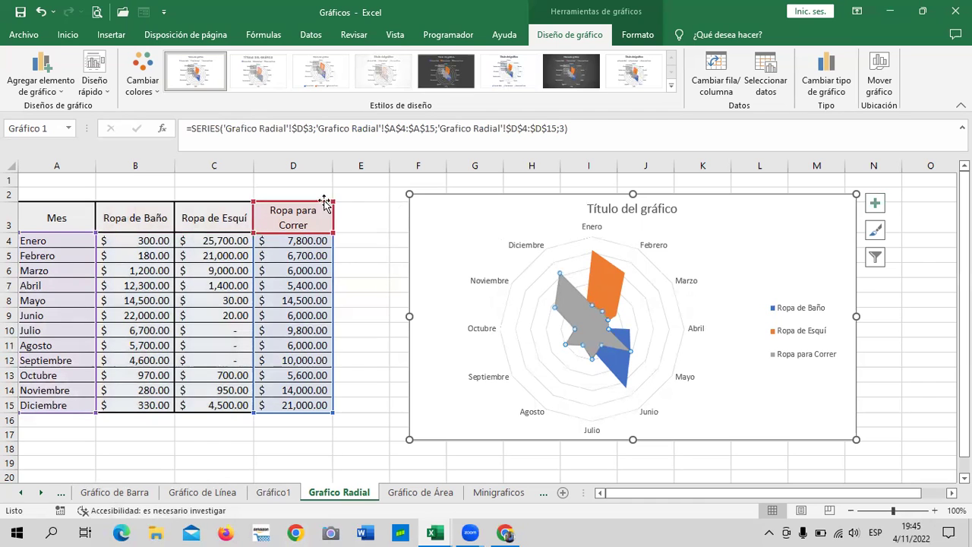
left_click(318, 222)
left_click(227, 213)
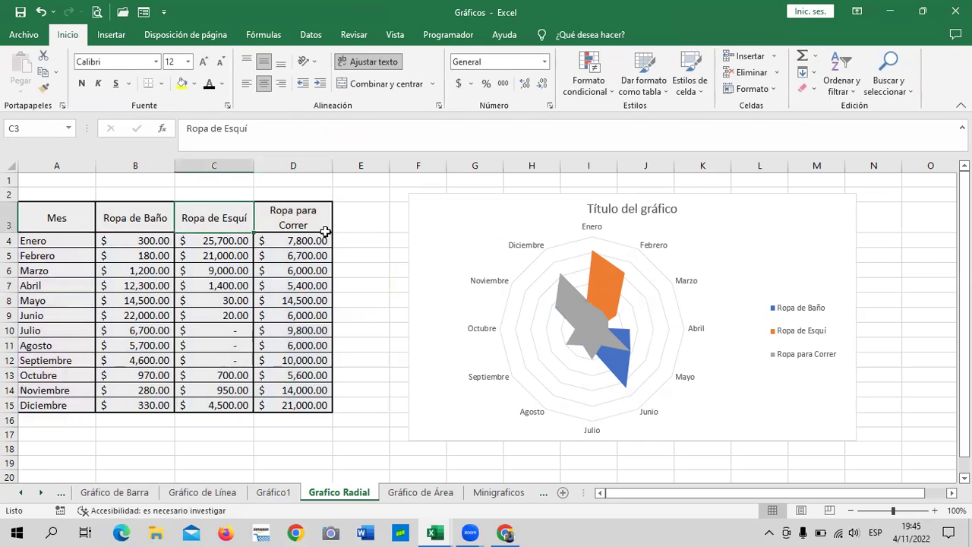
left_click(625, 351)
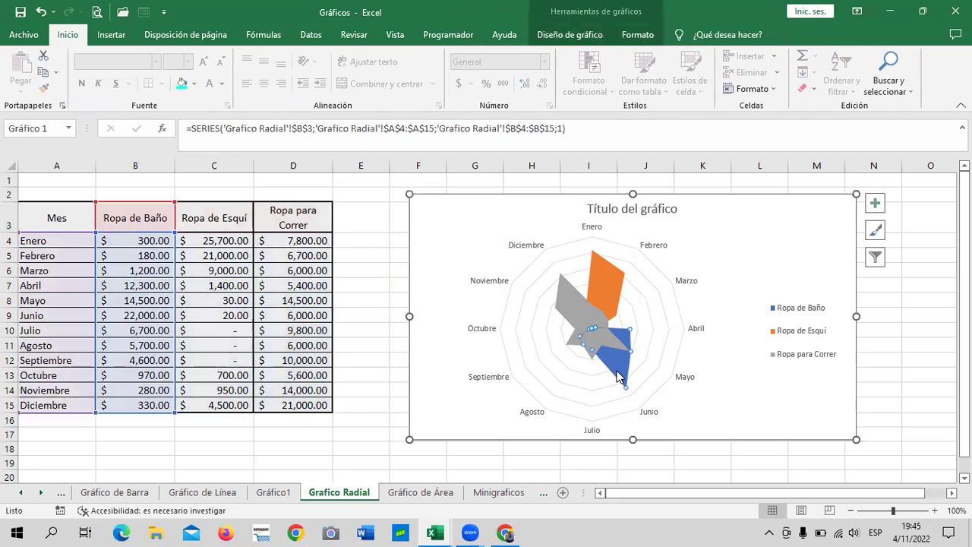
left_click(564, 311)
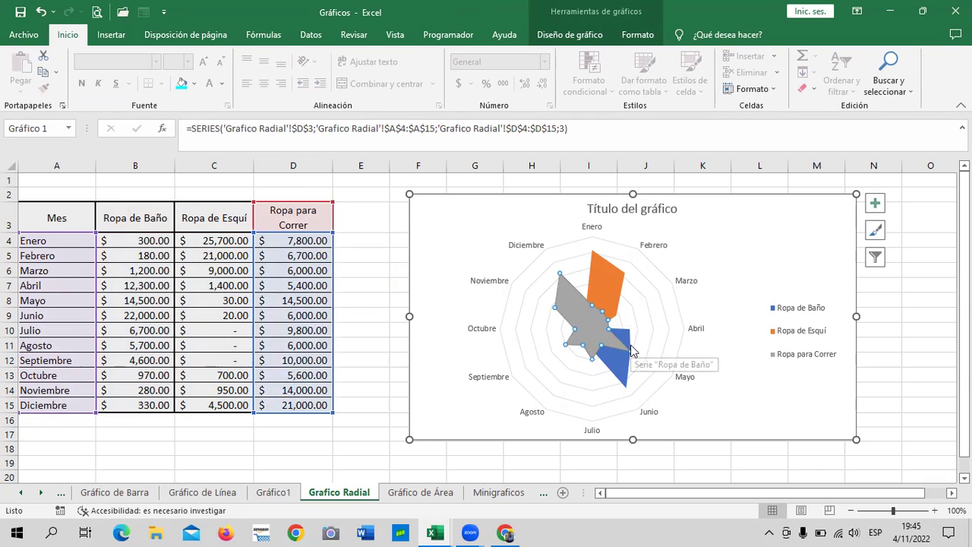
left_click(780, 362)
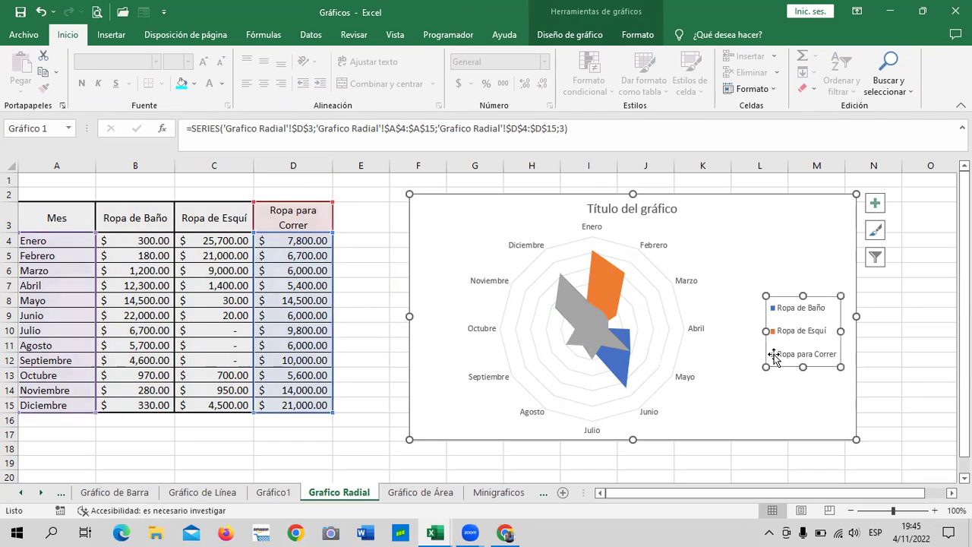
left_click(580, 325)
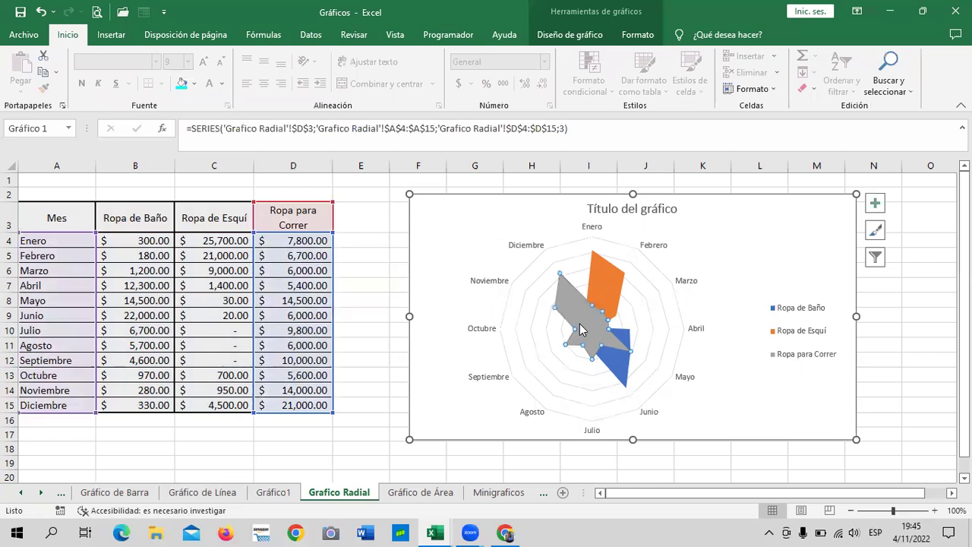
left_click(780, 311)
left_click(617, 371)
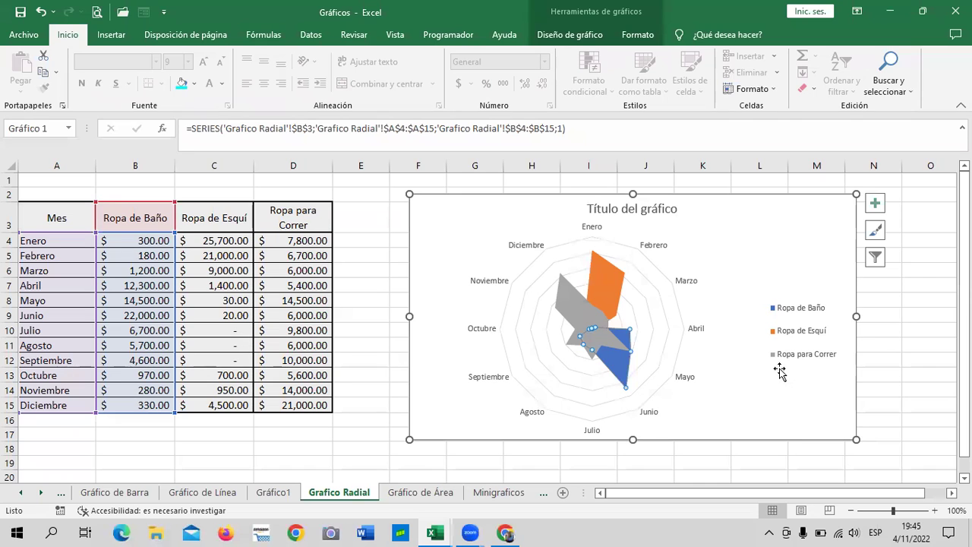
left_click(775, 335)
left_click(608, 297)
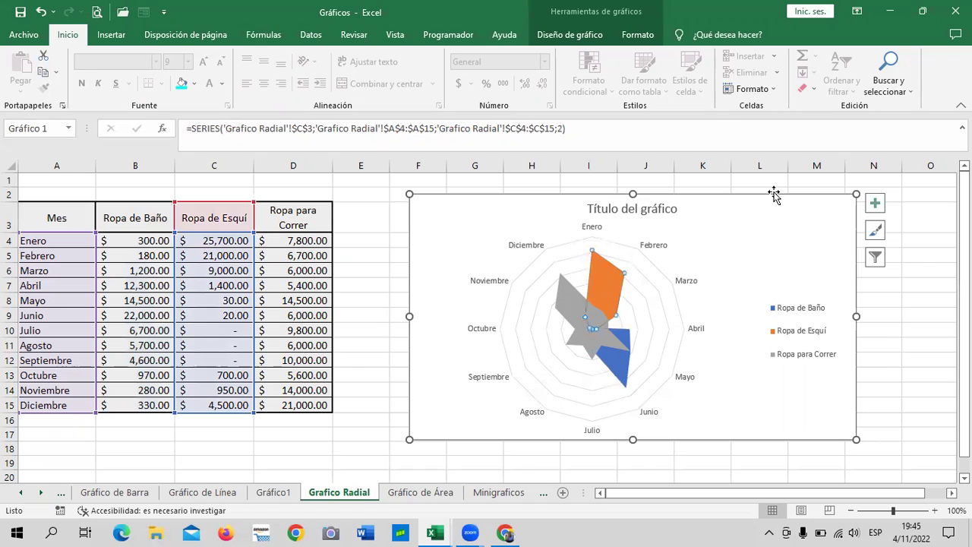
left_click(793, 246)
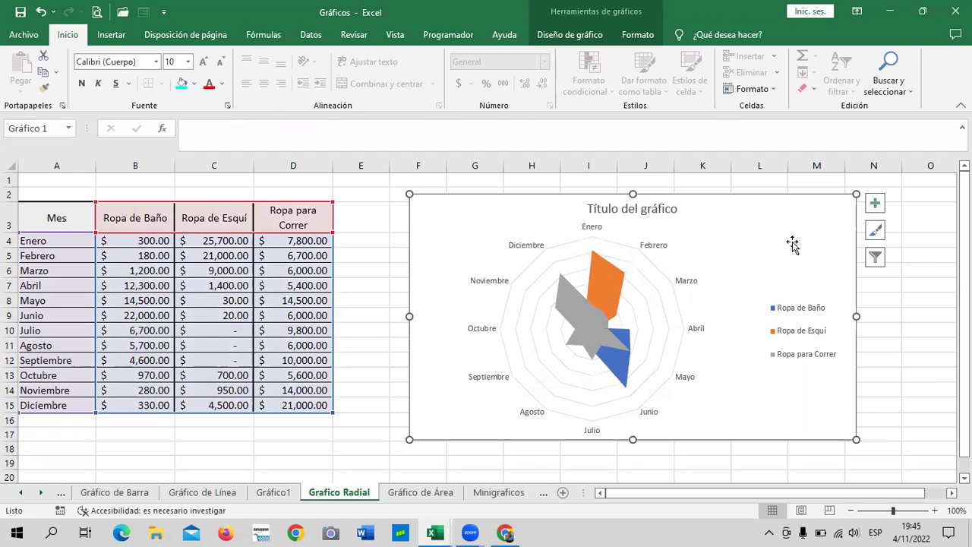
Filter the radar chart's categories to only Julio, Agosto, Septiembre, Octubre, Noviembre and Diciembre.
left_click(875, 257)
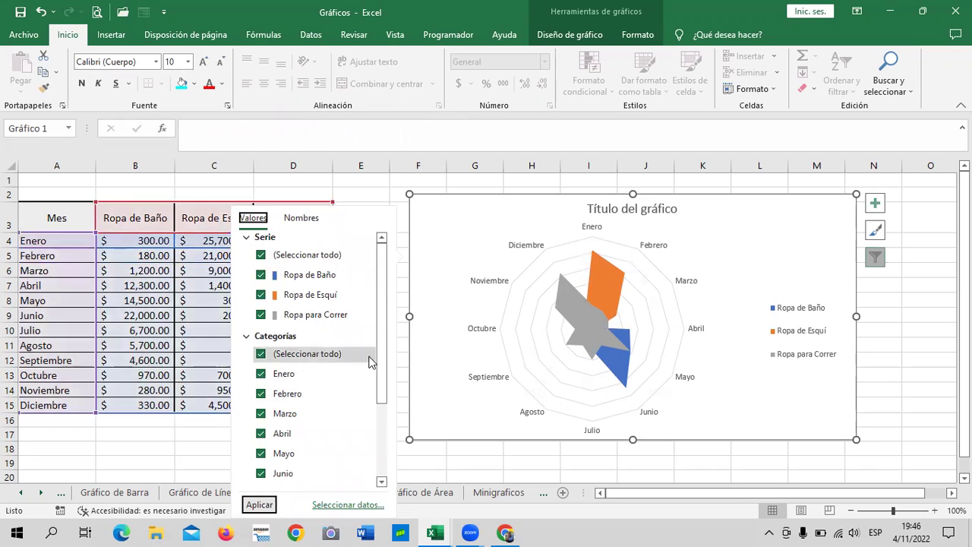
left_click_drag(381, 359, 371, 440)
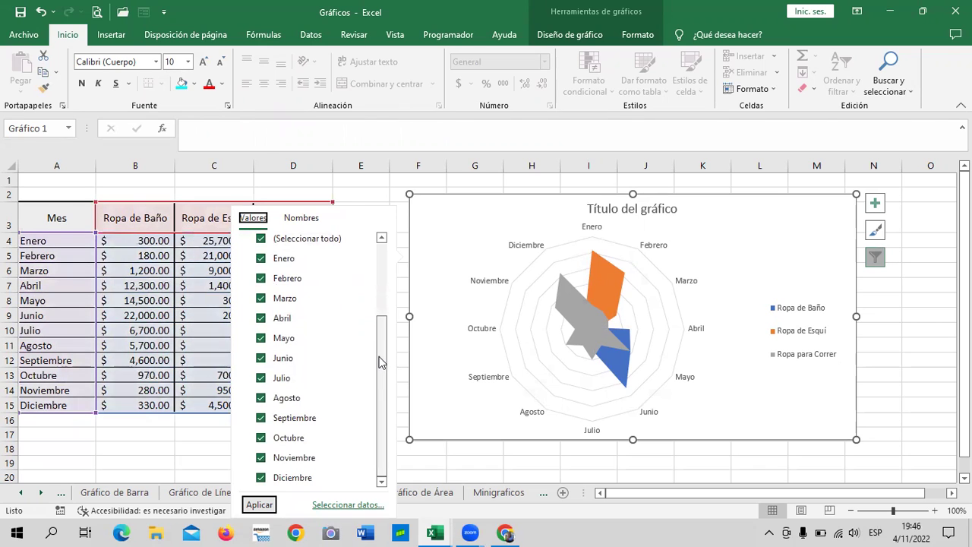
left_click(262, 240)
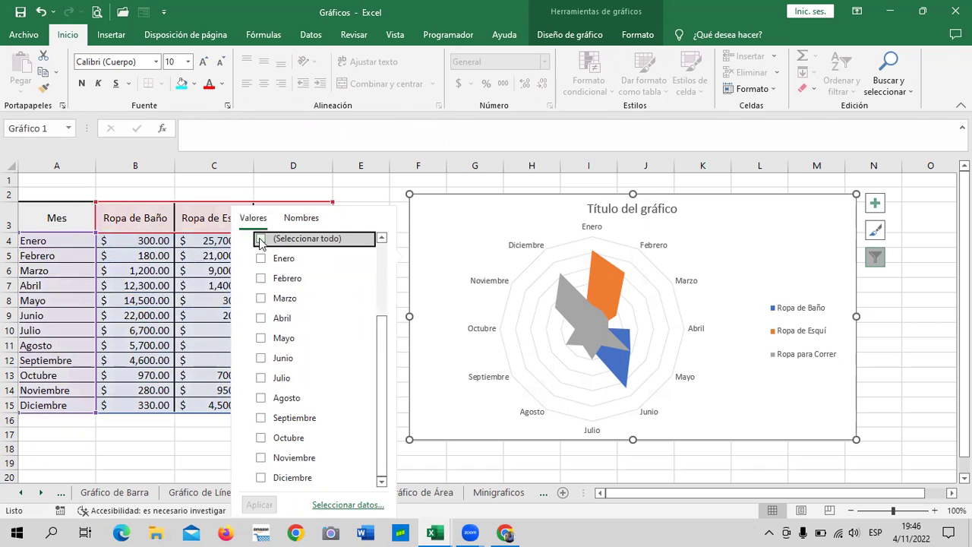
left_click(261, 378)
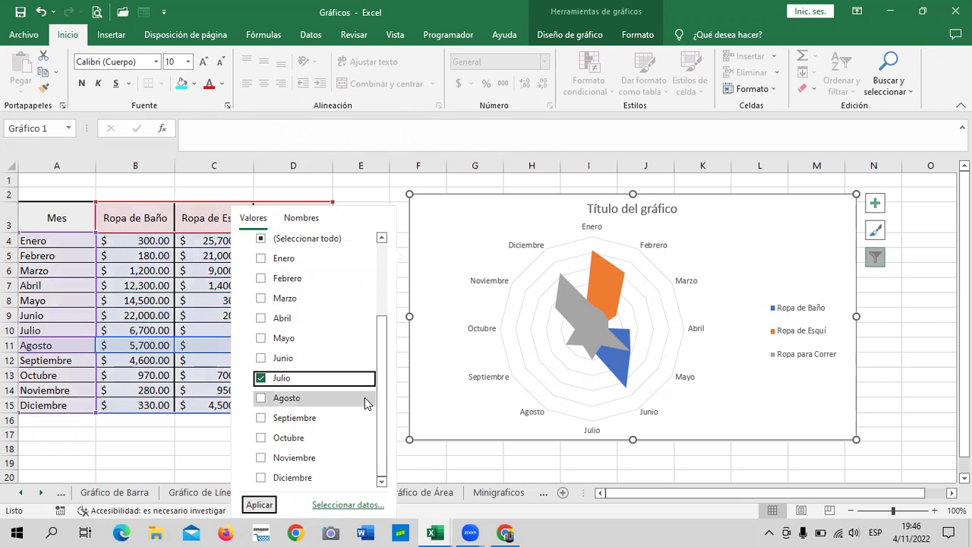
left_click(261, 398)
left_click(261, 418)
left_click(260, 439)
left_click(260, 458)
left_click(260, 478)
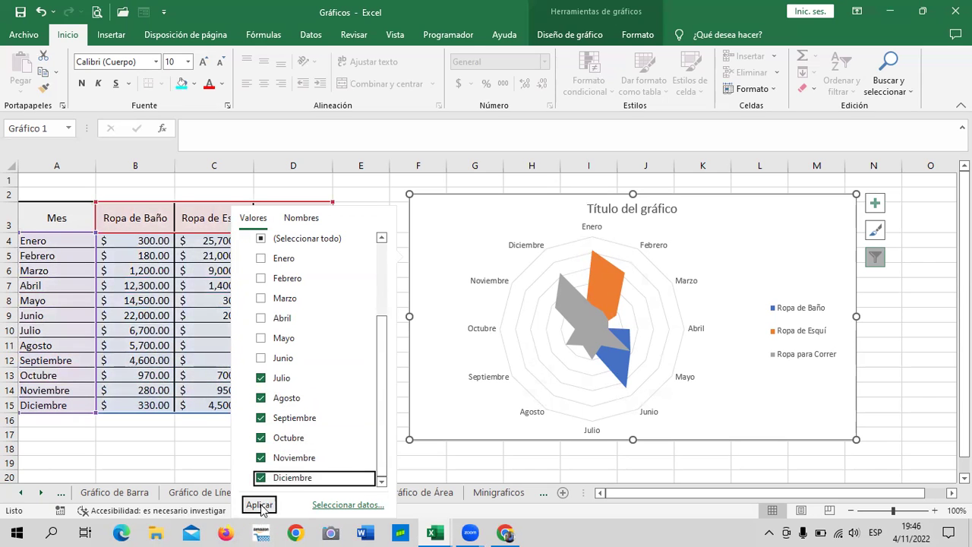
left_click(259, 505)
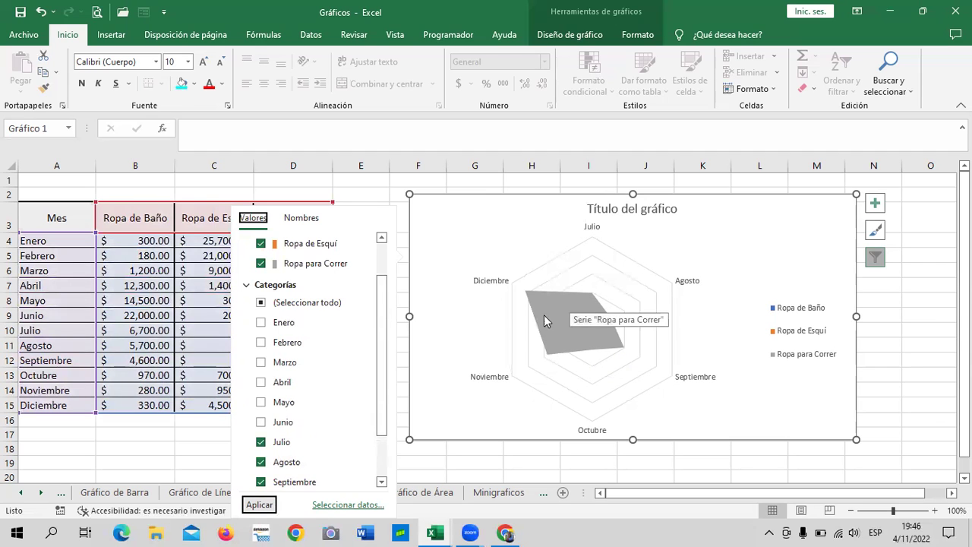
left_click(586, 334)
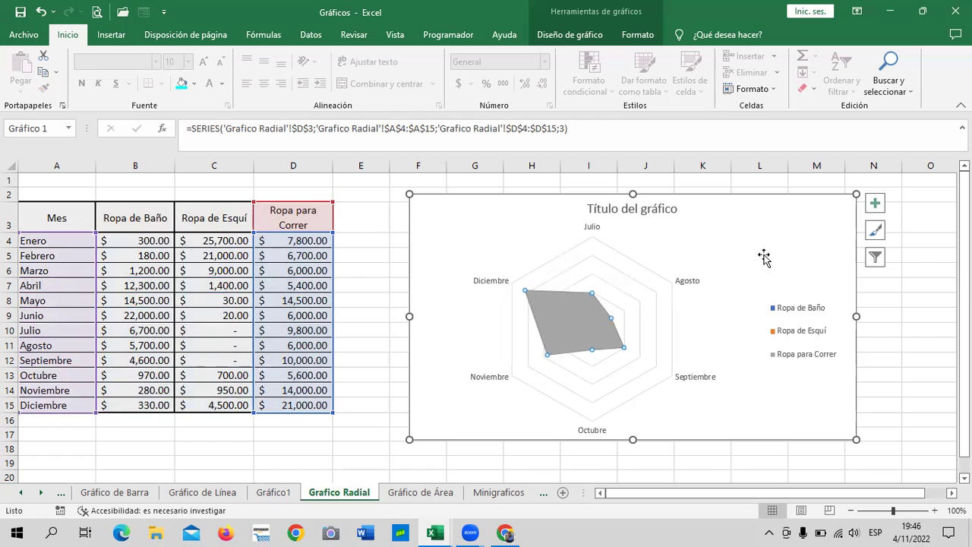
Select the radar chart's Ropa para Correr series, legend and plot area, then close the formatting pane.
left_click(768, 245)
left_click(564, 314)
left_click(608, 363)
left_click(589, 316)
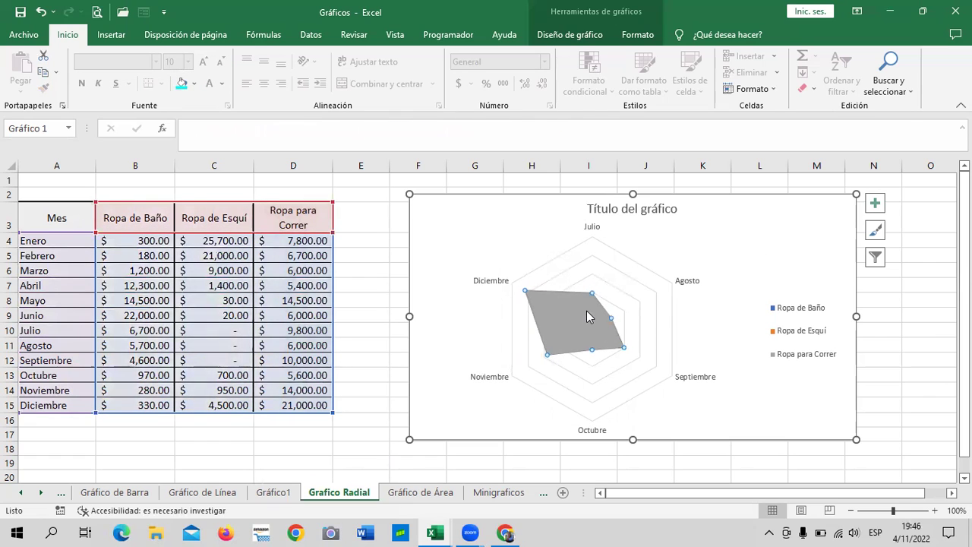
left_click(656, 275)
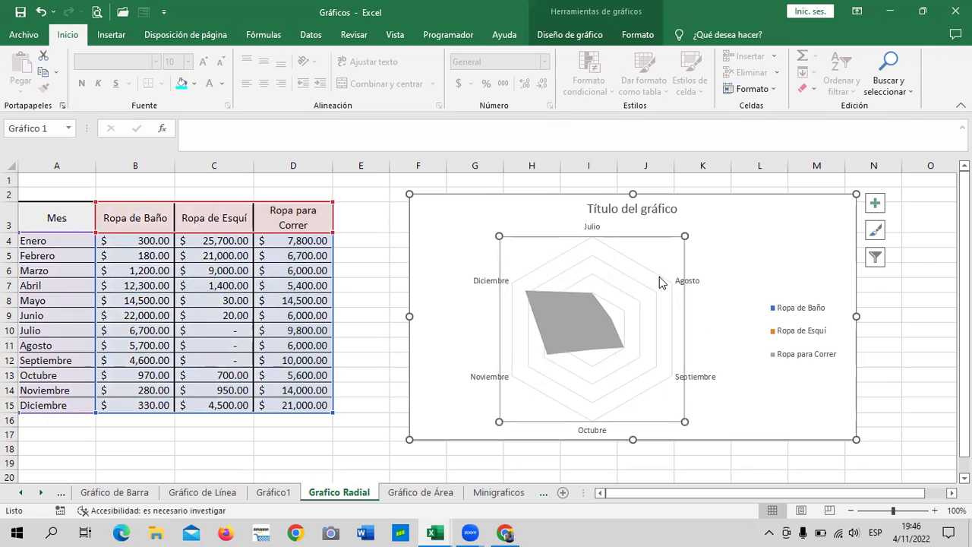
left_click(778, 335)
left_click(773, 332)
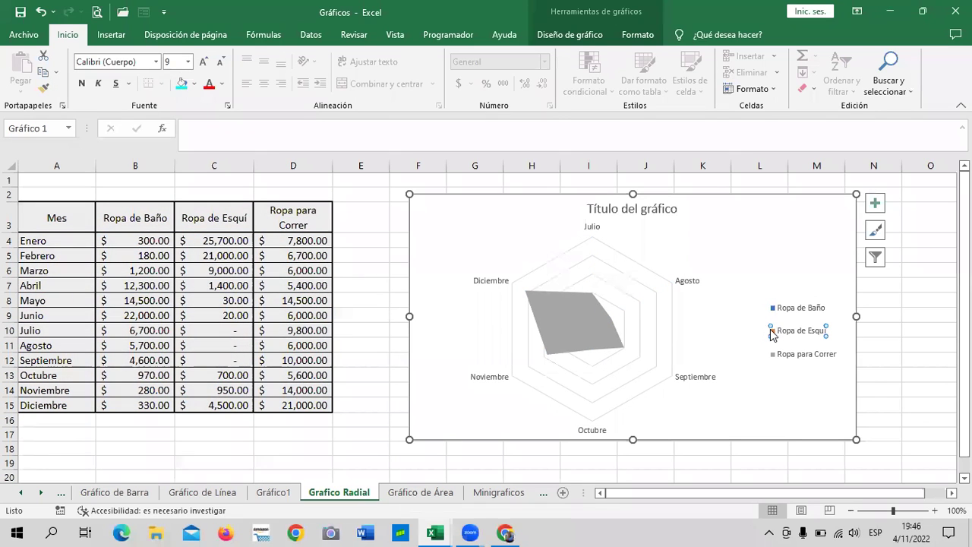
left_click(562, 282)
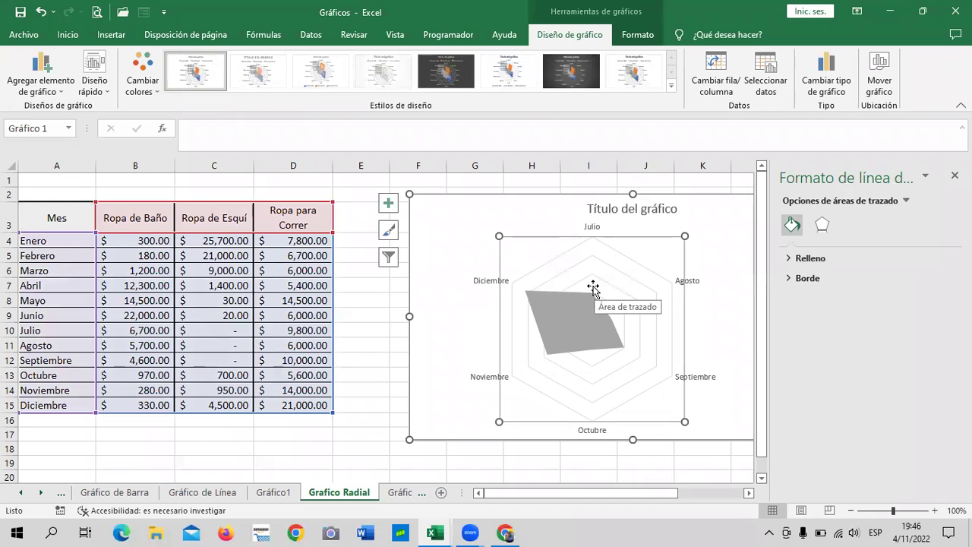
left_click(955, 176)
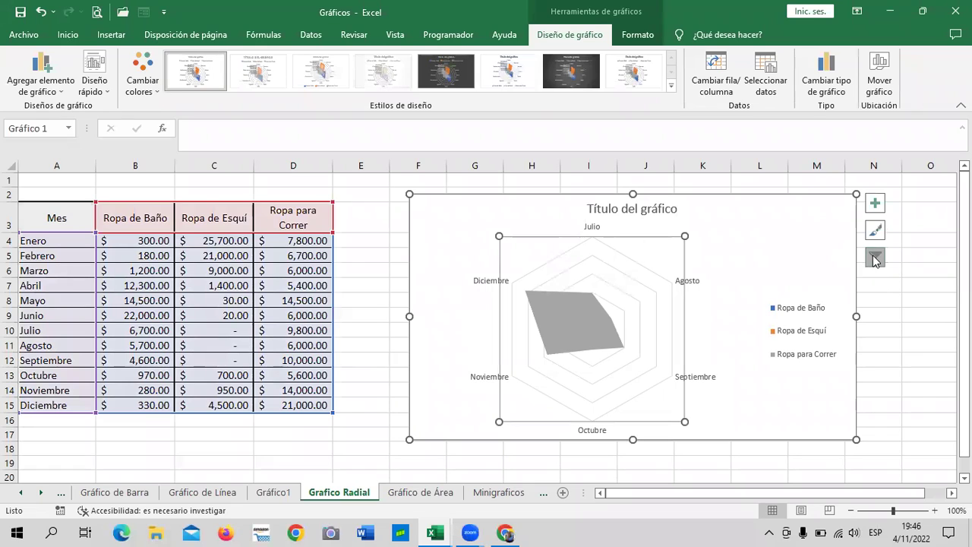
Open and dismiss the chart filters, select cells C18, C15 and D15, then reselect the chart.
left_click(875, 258)
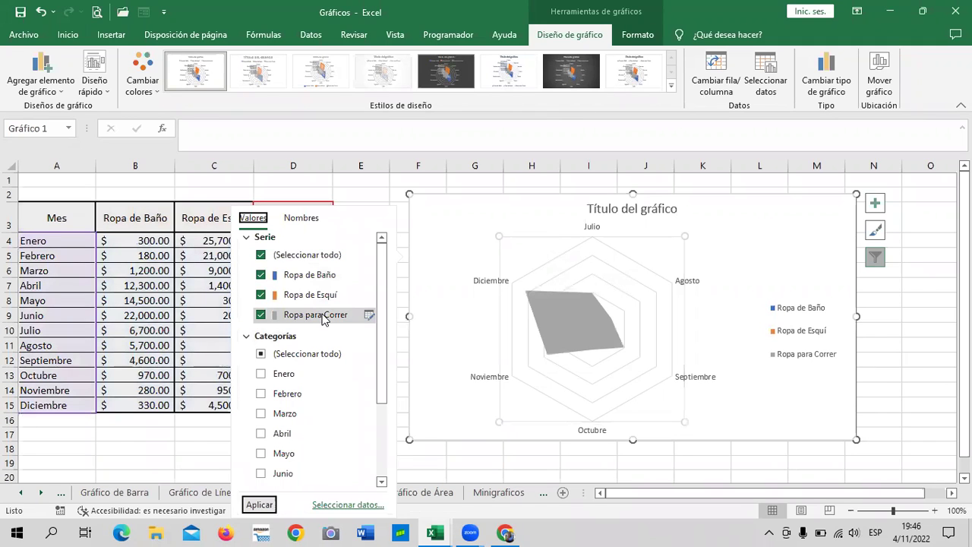
left_click(190, 448)
left_click(191, 447)
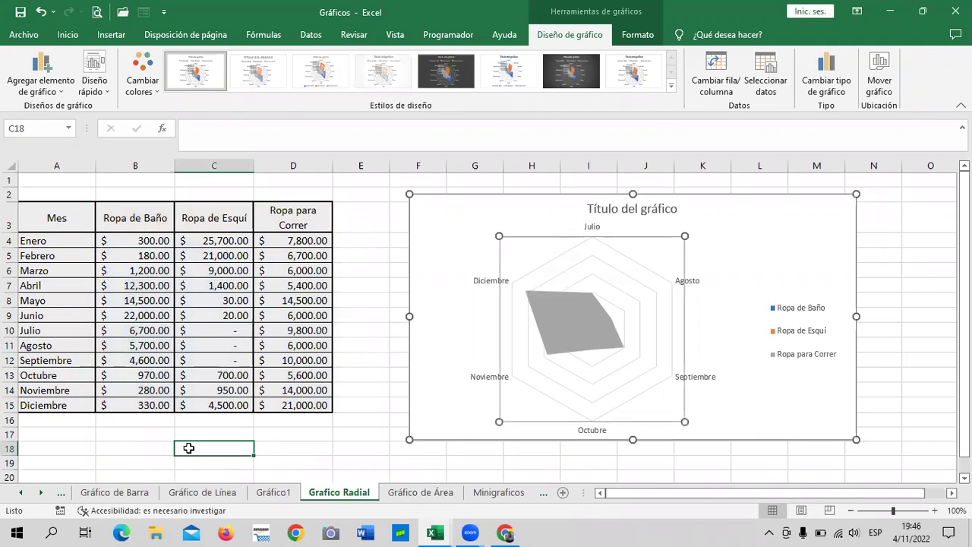
left_click(237, 407)
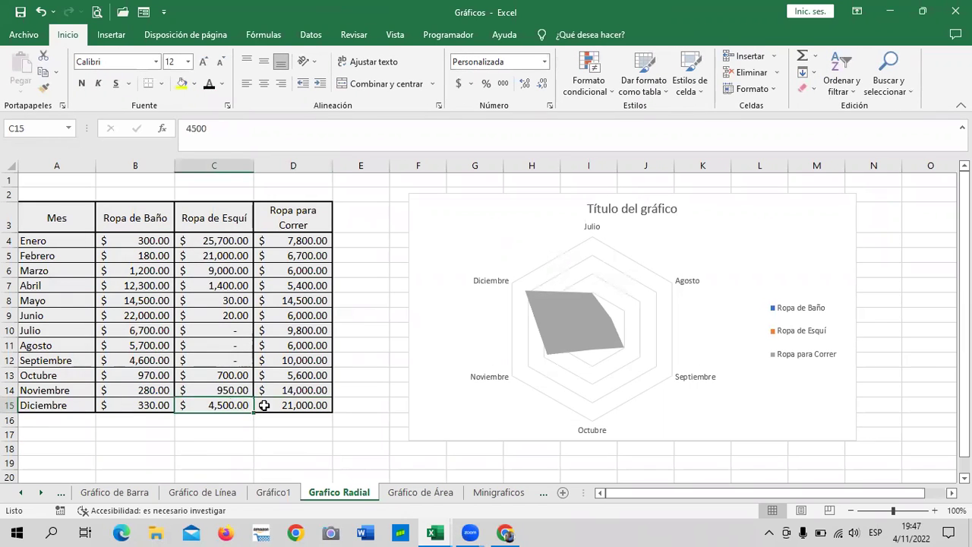
left_click(264, 405)
left_click(558, 322)
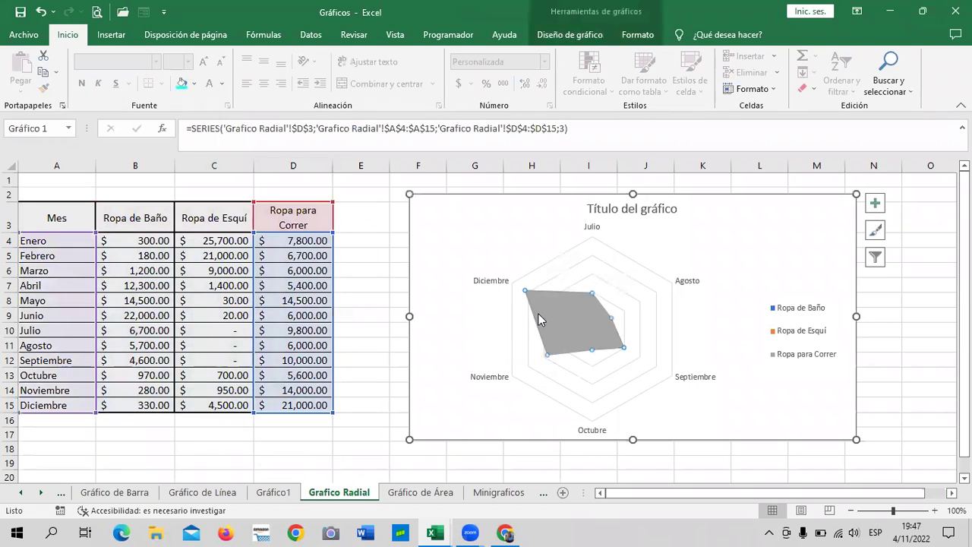
left_click(570, 256)
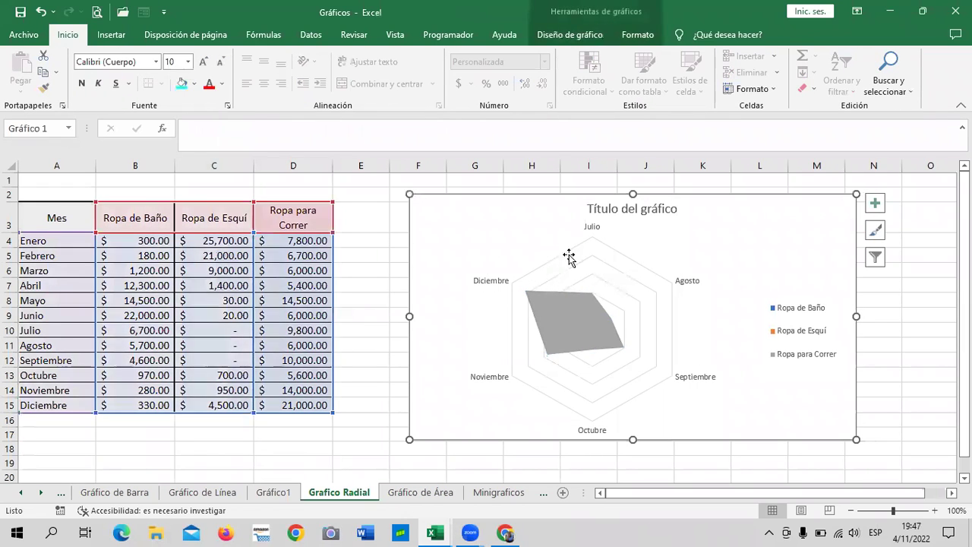
Check (Seleccionar todo) under Categorías in Chart Filters and apply it to show all twelve months.
left_click(874, 259)
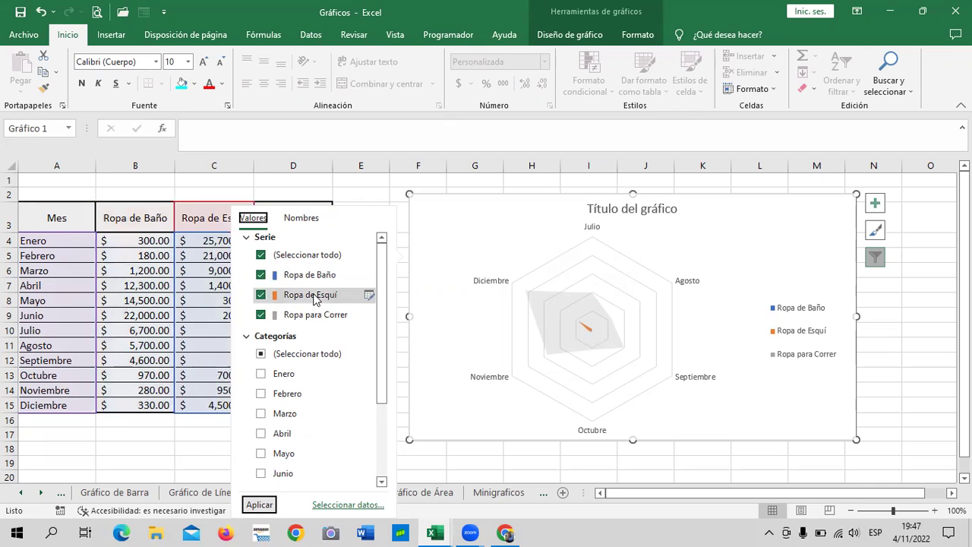
left_click_drag(383, 305, 382, 382)
left_click(261, 239)
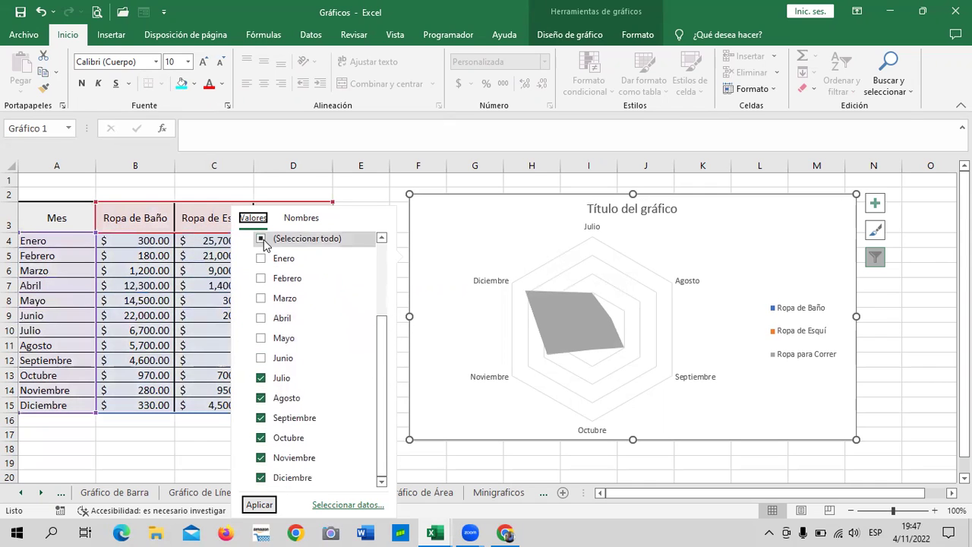
left_click(260, 239)
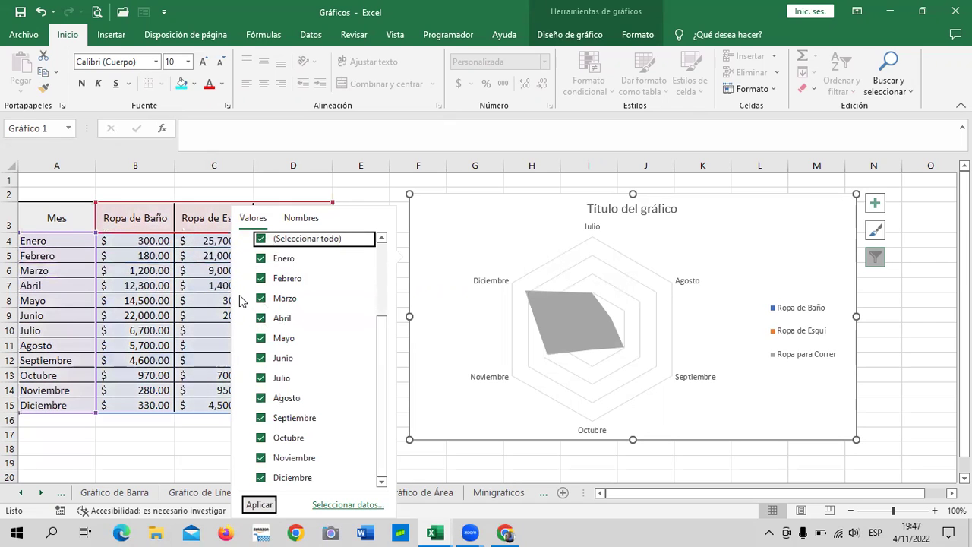
left_click(266, 505)
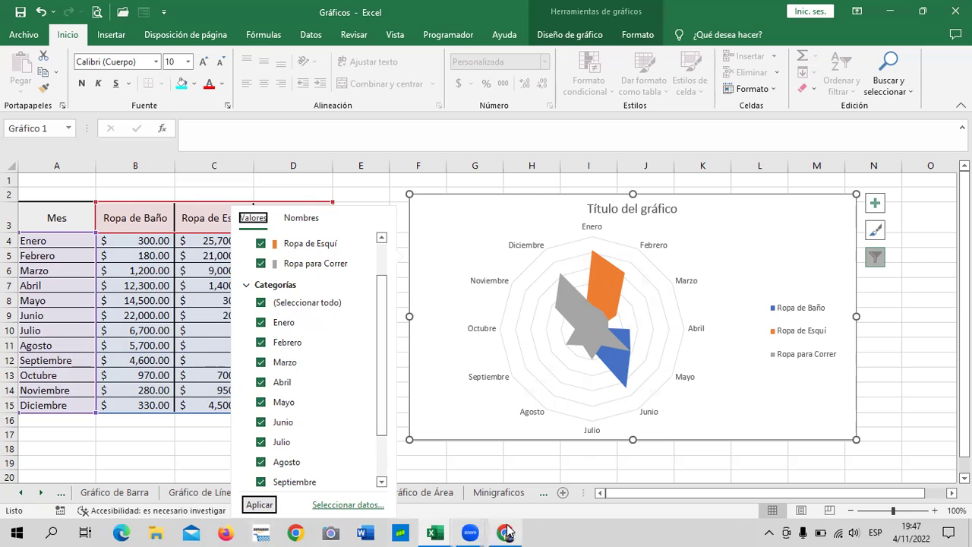
key("Escape")
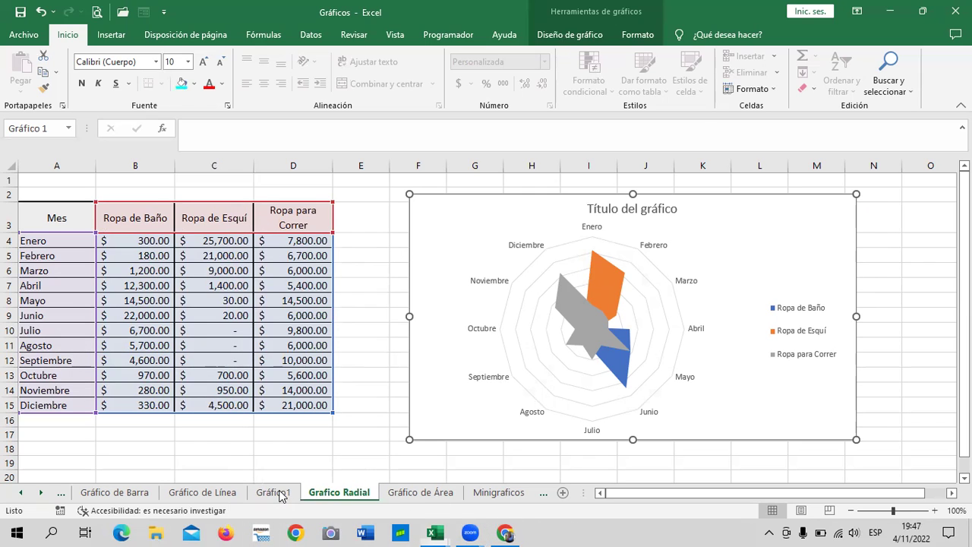
Switch to the Gráfico1 sheet and select the whole radar chart.
left_click(273, 493)
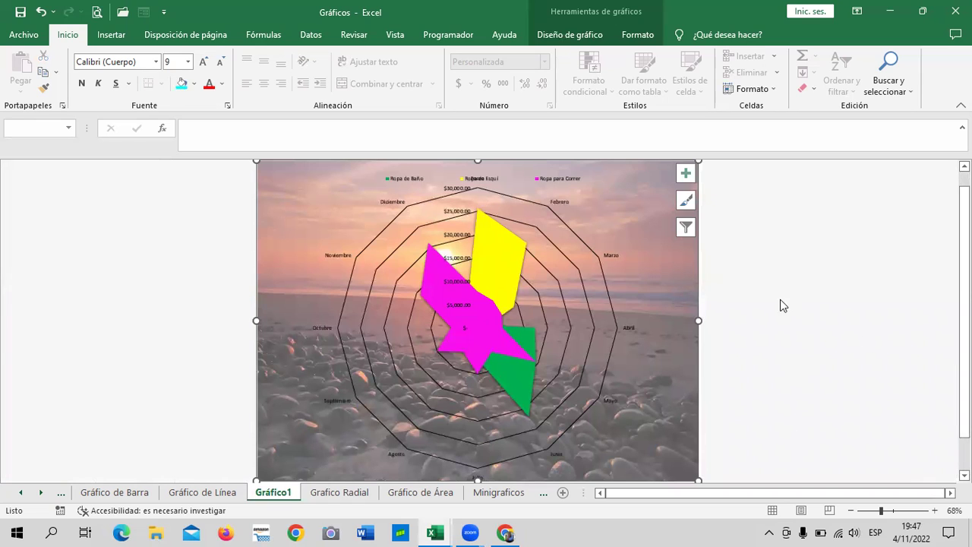
left_click(492, 306)
left_click(496, 351)
left_click(524, 351)
scroll(577, 351, "down", 1)
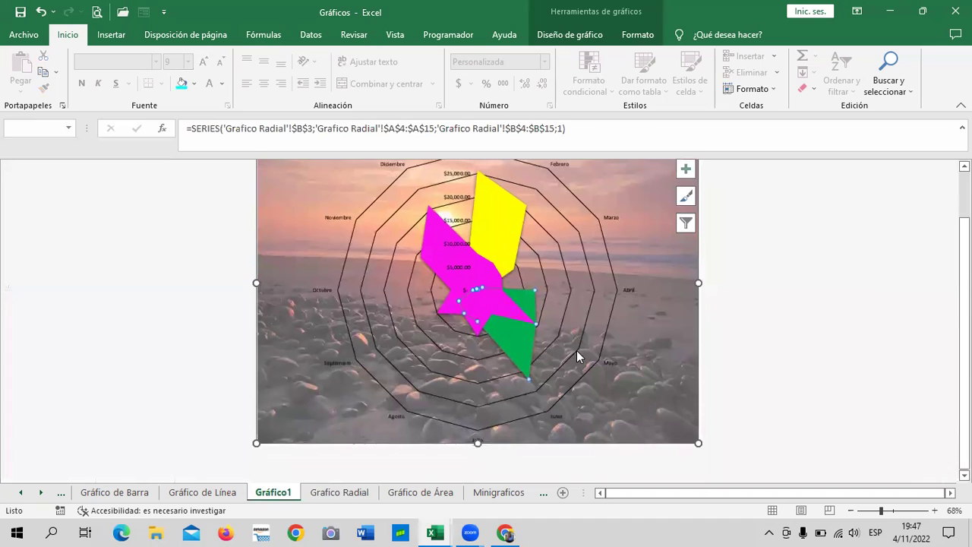
scroll(577, 350, "up", 1)
left_click(571, 35)
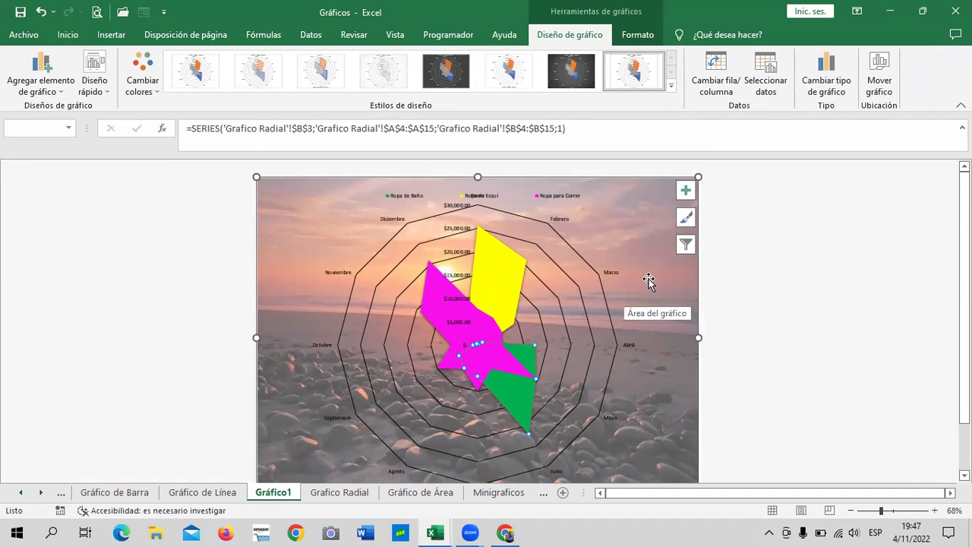
Raise the radar chart legend's text size from 9 to 12 points.
left_click(477, 192)
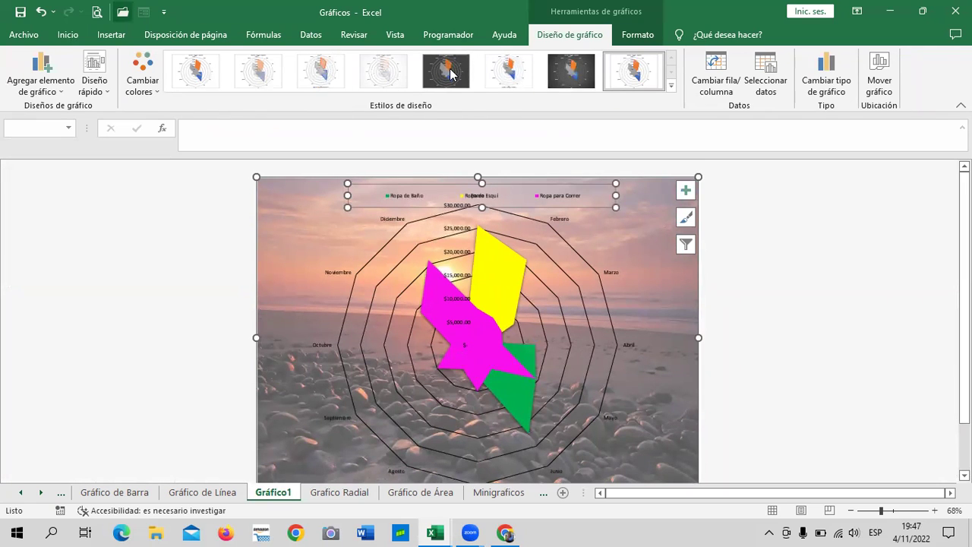
left_click(72, 36)
left_click(207, 63)
left_click(205, 64)
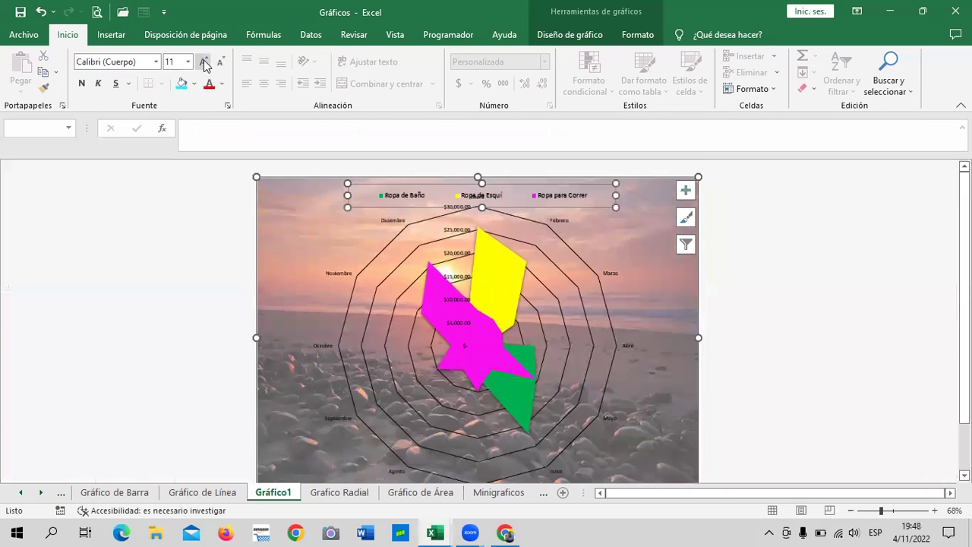
left_click(205, 64)
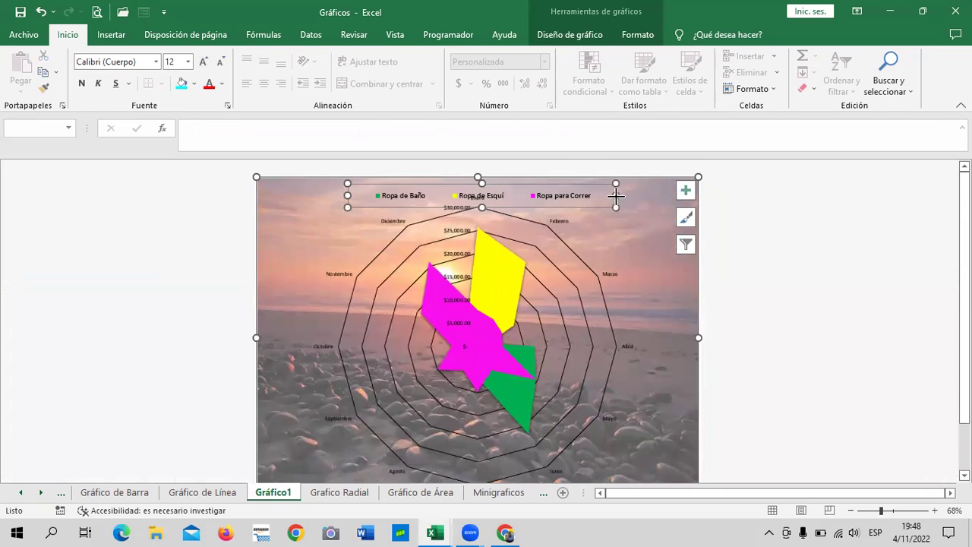
Drag the legend's side handles outward to widen it across the top.
left_click_drag(616, 196, 648, 195)
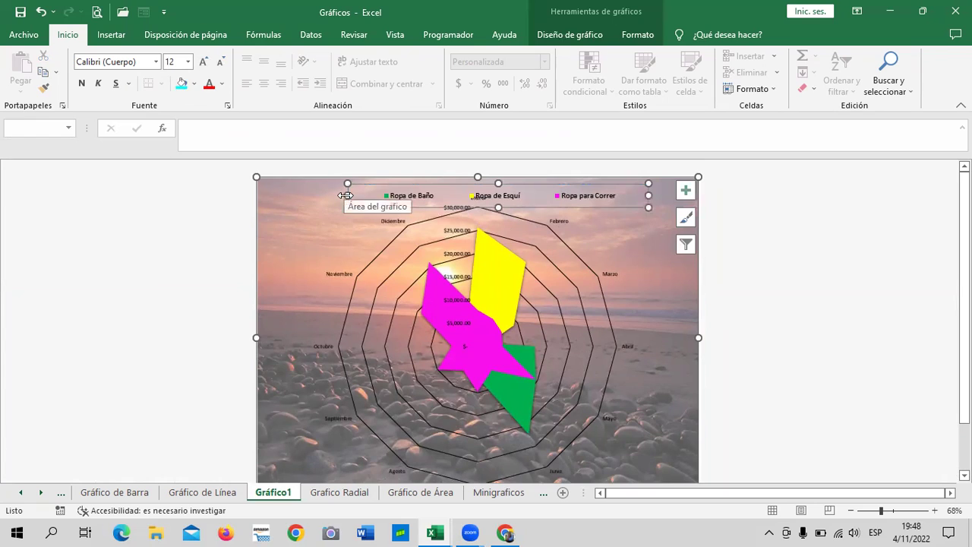
left_click_drag(304, 194, 303, 195)
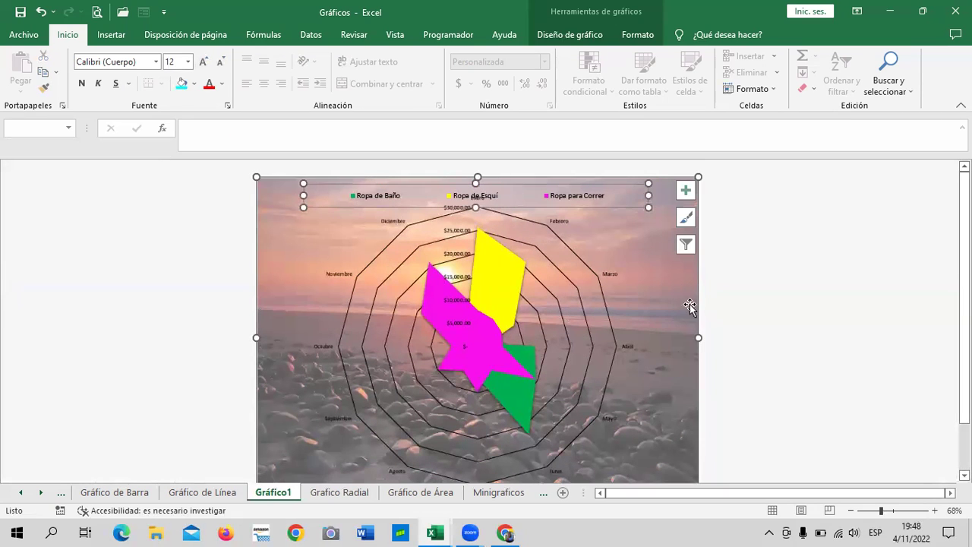
left_click(658, 281)
scroll(661, 324, "down", 2)
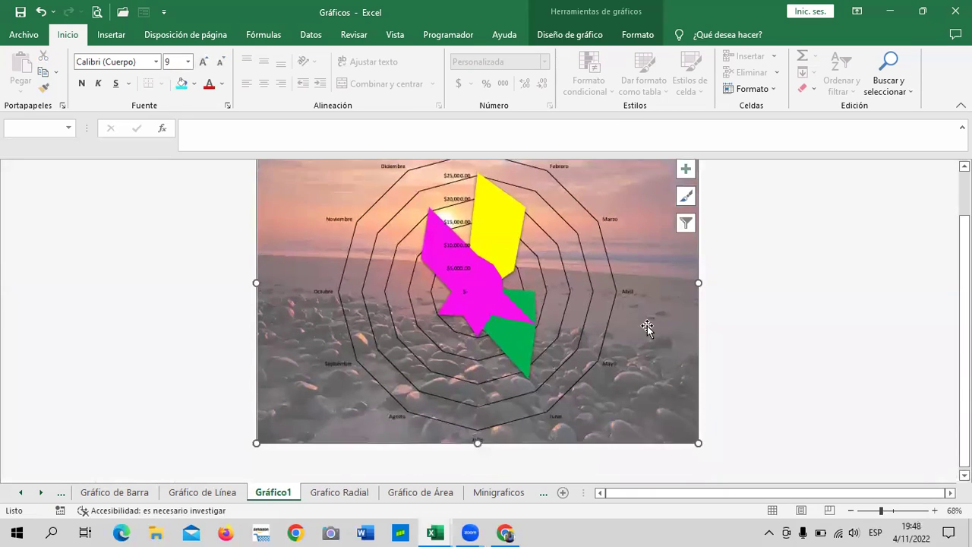
scroll(524, 368, "up", 2)
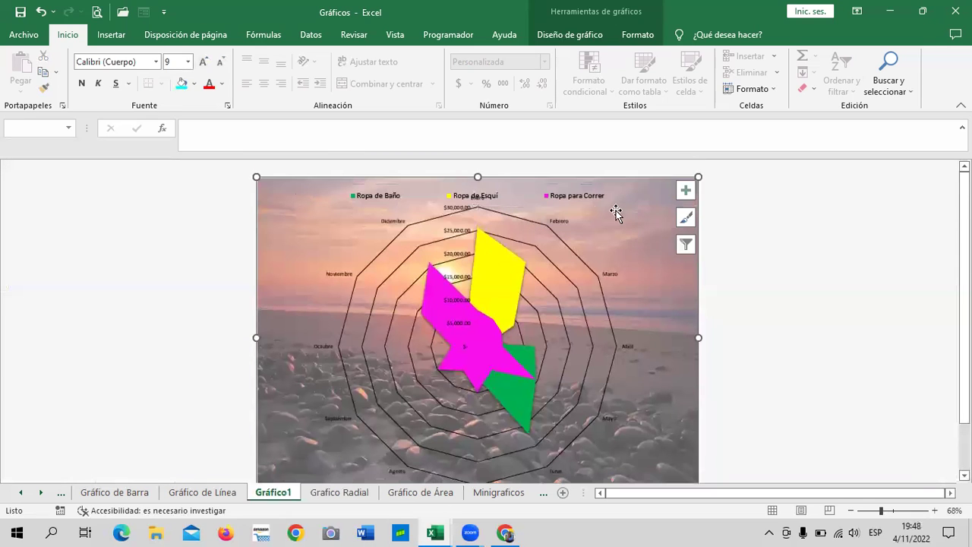
Move the legend to the right side (Derecha) via the Chart Elements list.
left_click(686, 191)
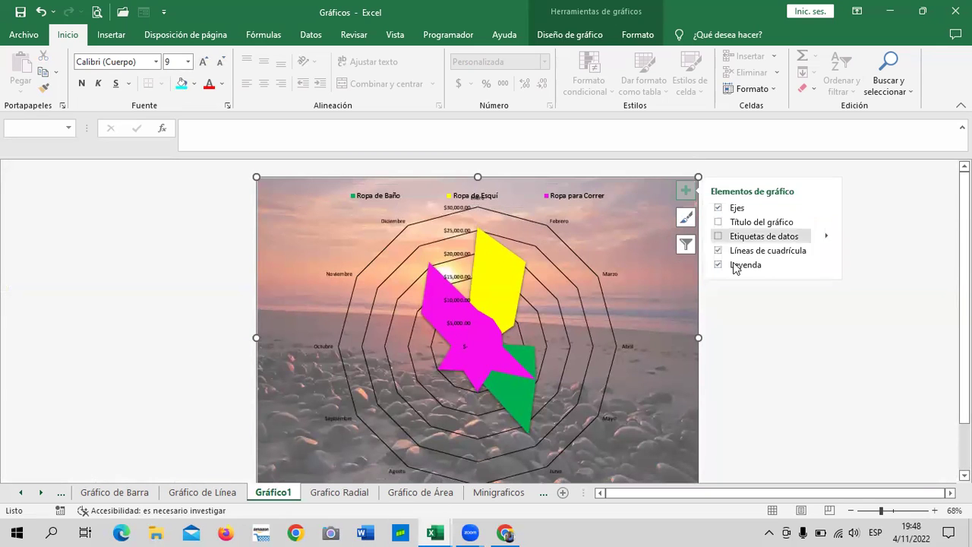
left_click(826, 267)
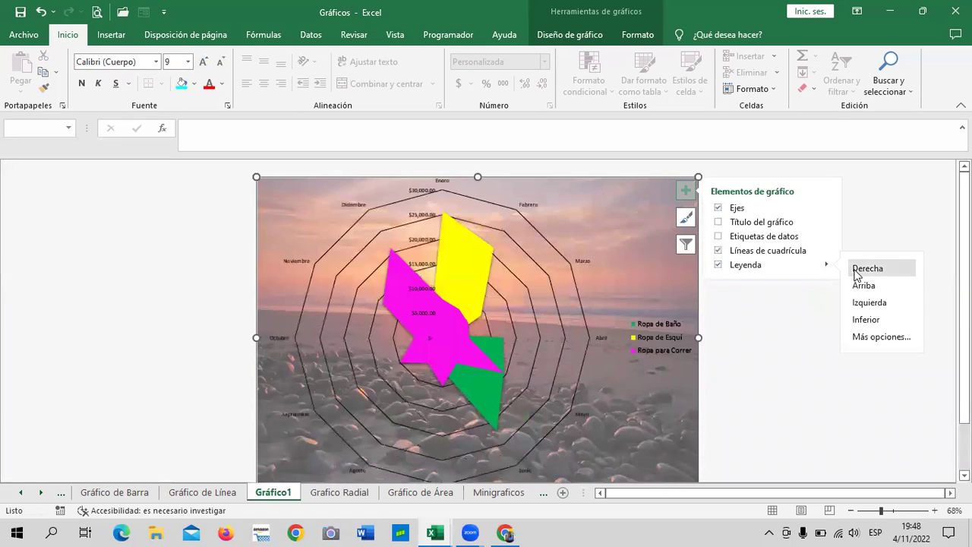
left_click(669, 331)
Enlarge the legend text to 14 points and check the result.
left_click(203, 62)
left_click(203, 62)
left_click(203, 63)
left_click(202, 62)
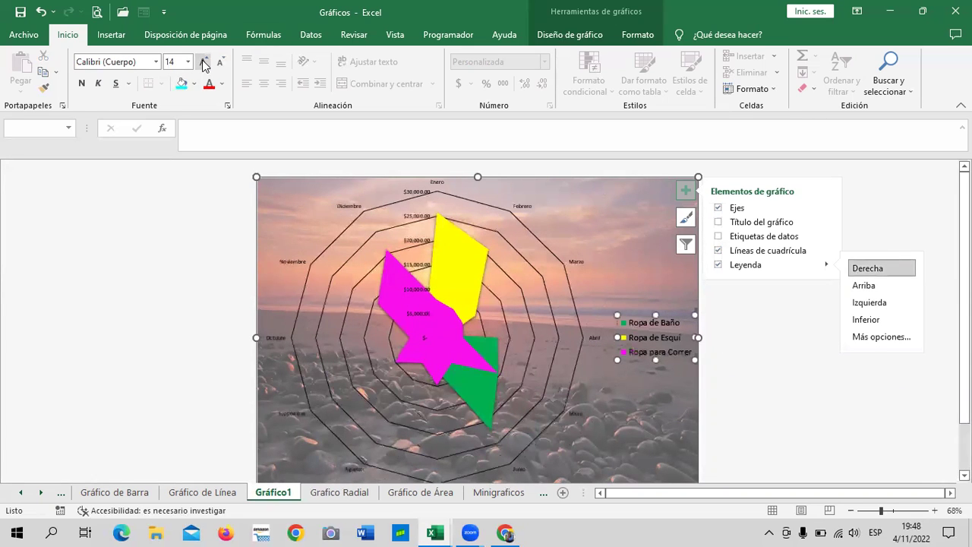
left_click(833, 427)
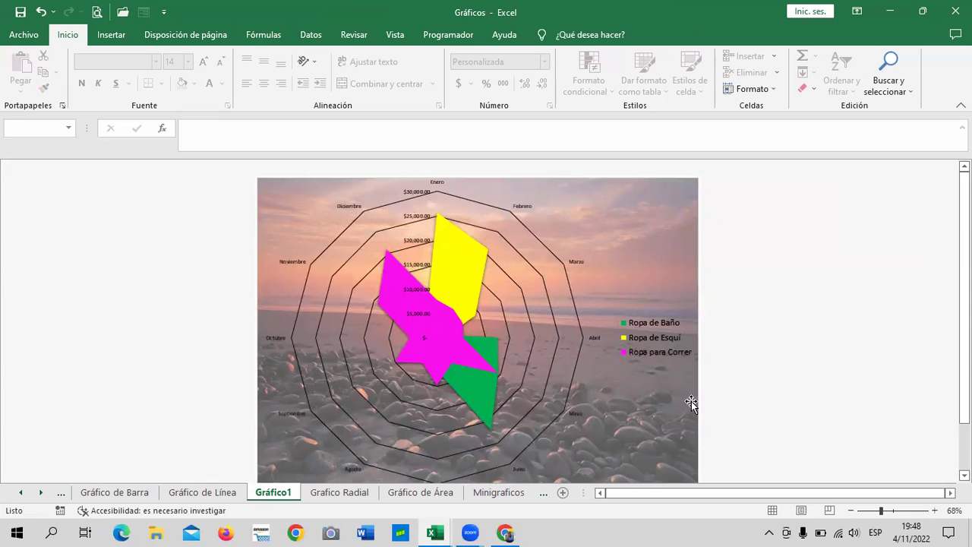
left_click(669, 413)
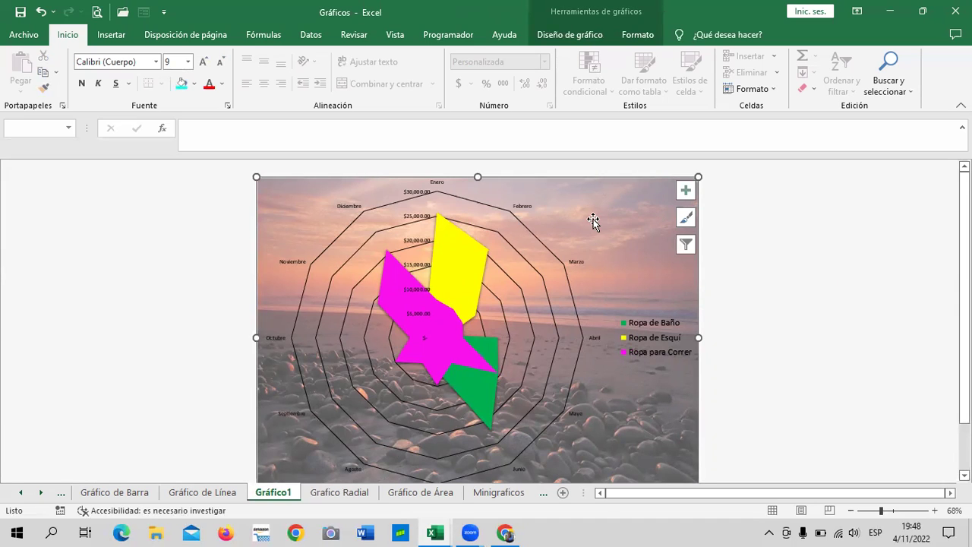
Select the month category labels and increase their font size one step.
left_click(526, 207)
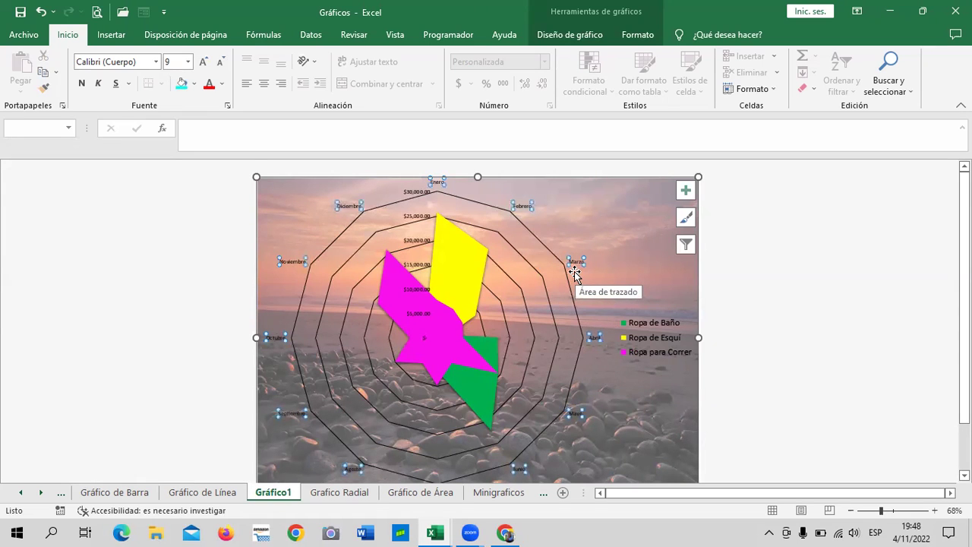
left_click(581, 220)
left_click(527, 207)
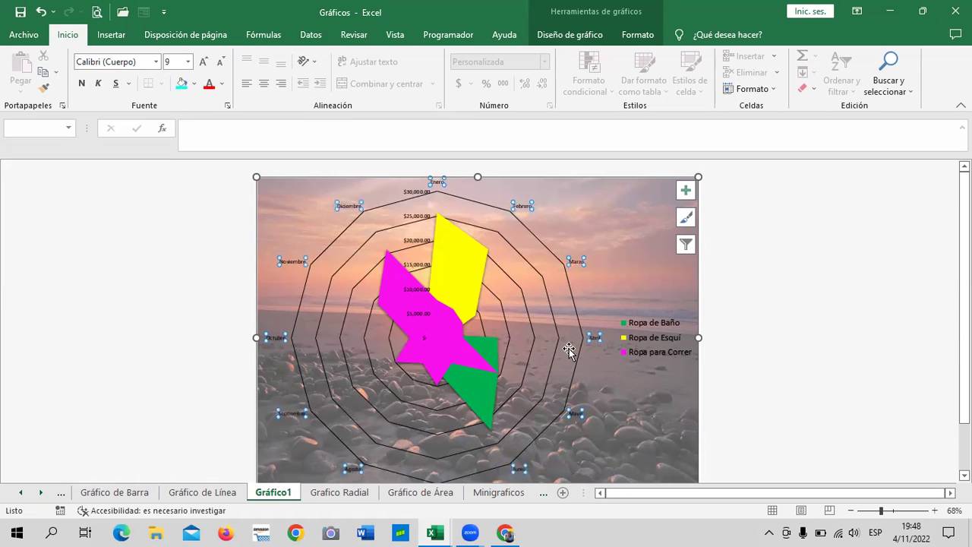
key("Down")
left_click(577, 413)
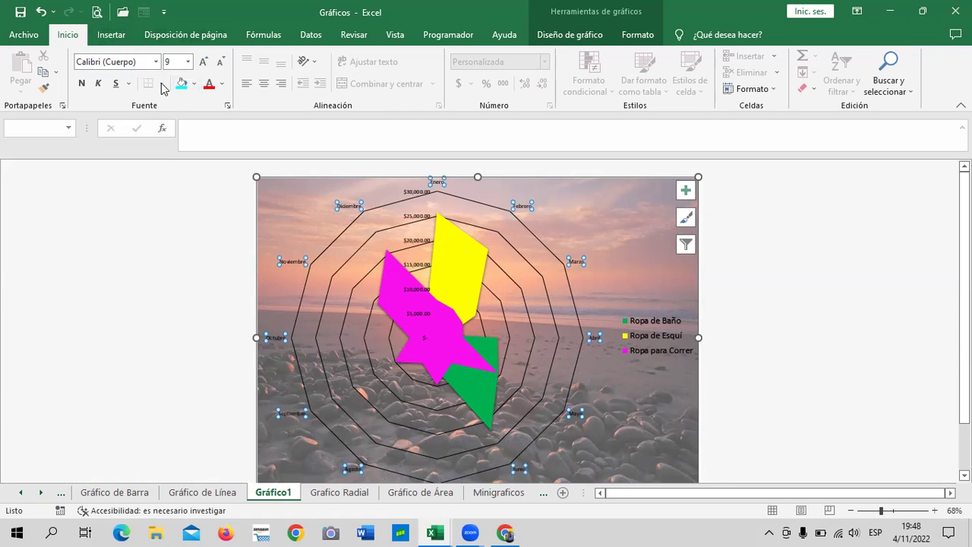
left_click(206, 62)
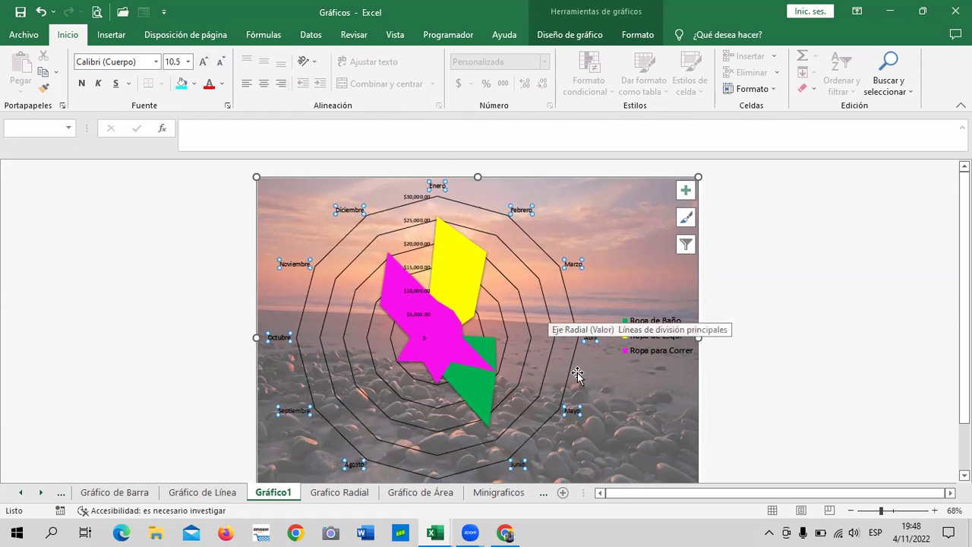
left_click(646, 393)
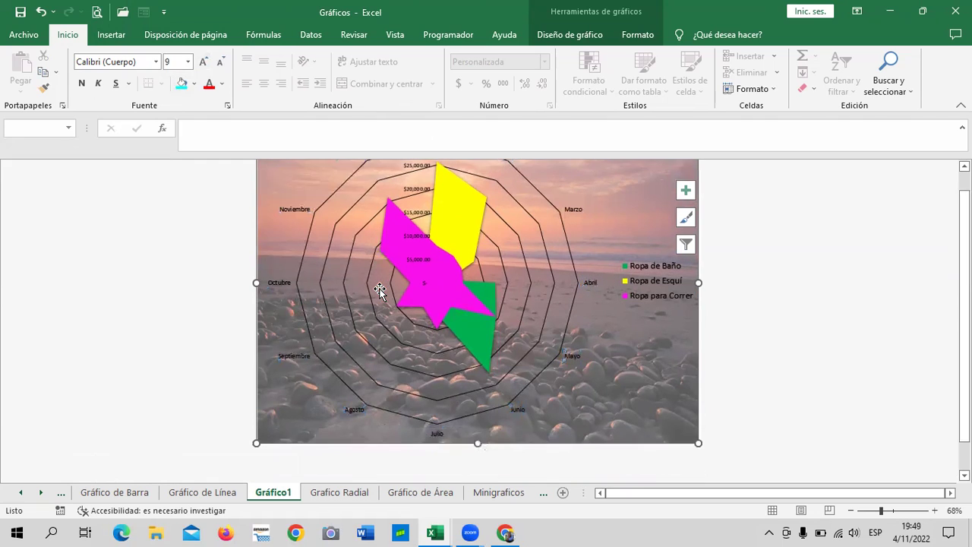
Enlarge the radial axis dollar value labels to 11 points.
left_click(414, 311)
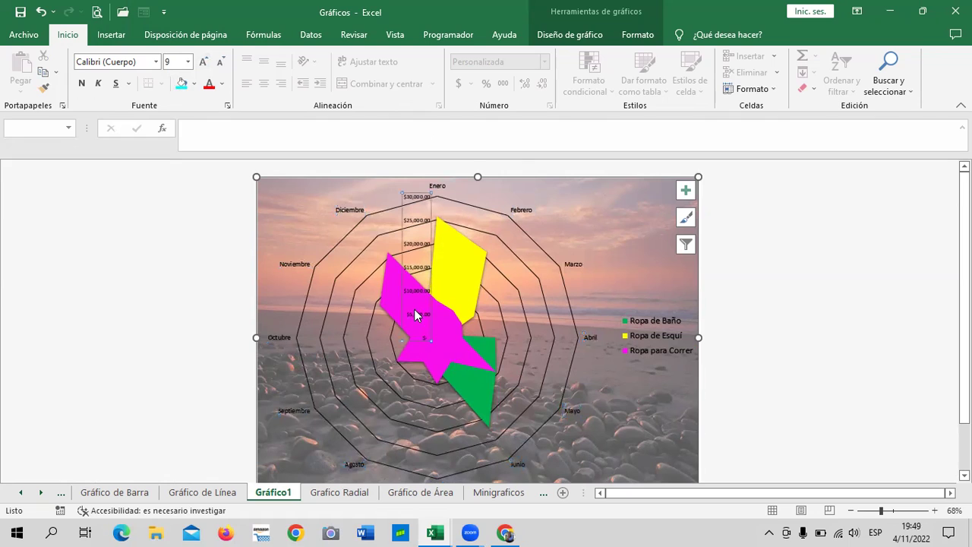
left_click(203, 61)
left_click(203, 62)
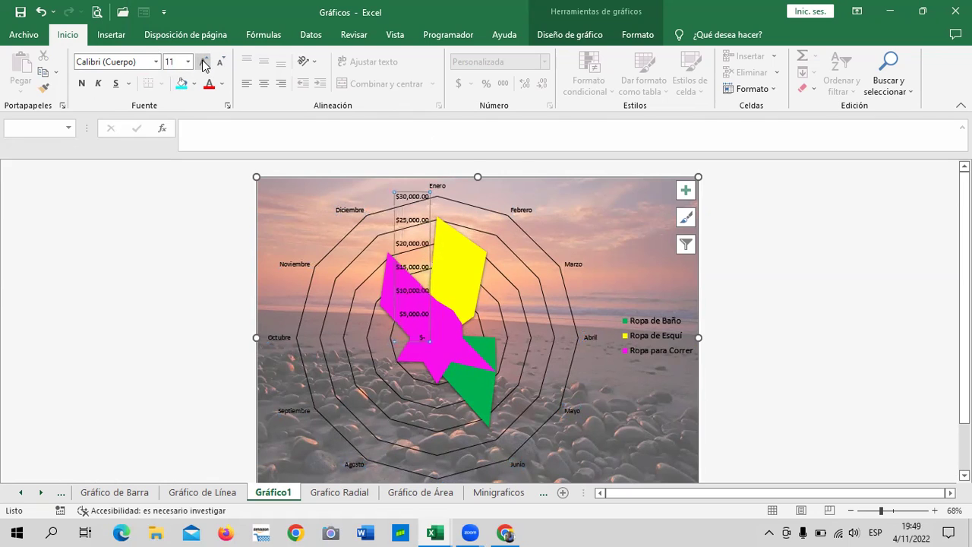
Increase the month labels' font size five more steps until they are large.
left_click(521, 210)
left_click(203, 61)
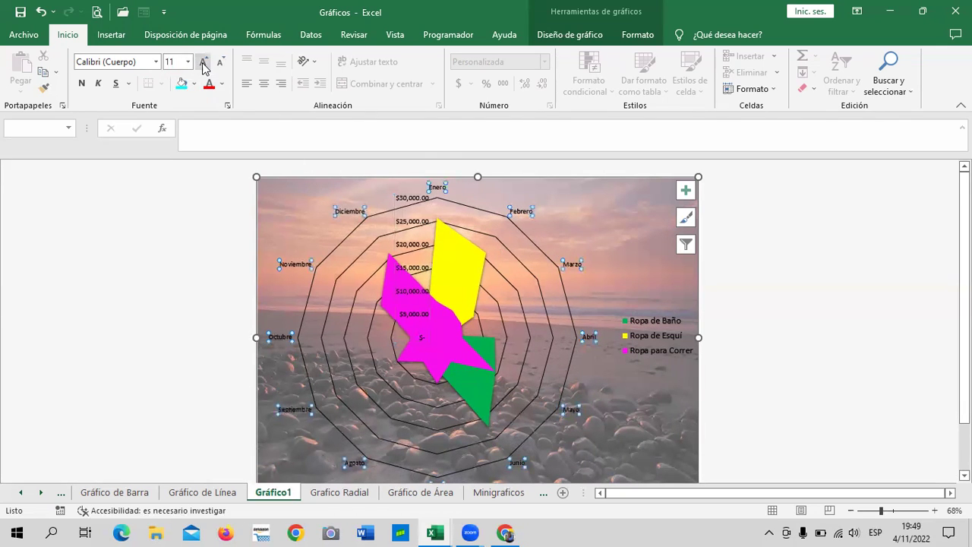
left_click(203, 62)
left_click(203, 61)
left_click(203, 62)
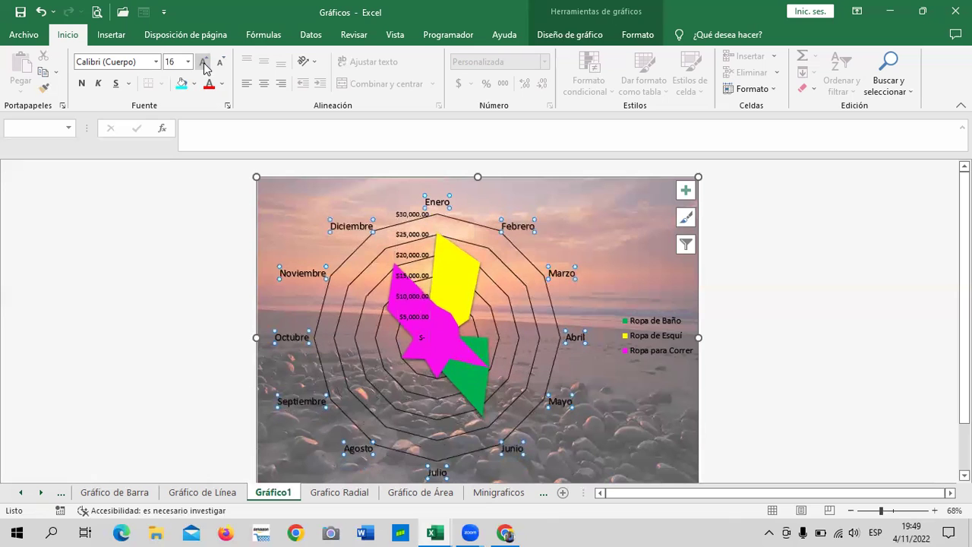
left_click(203, 61)
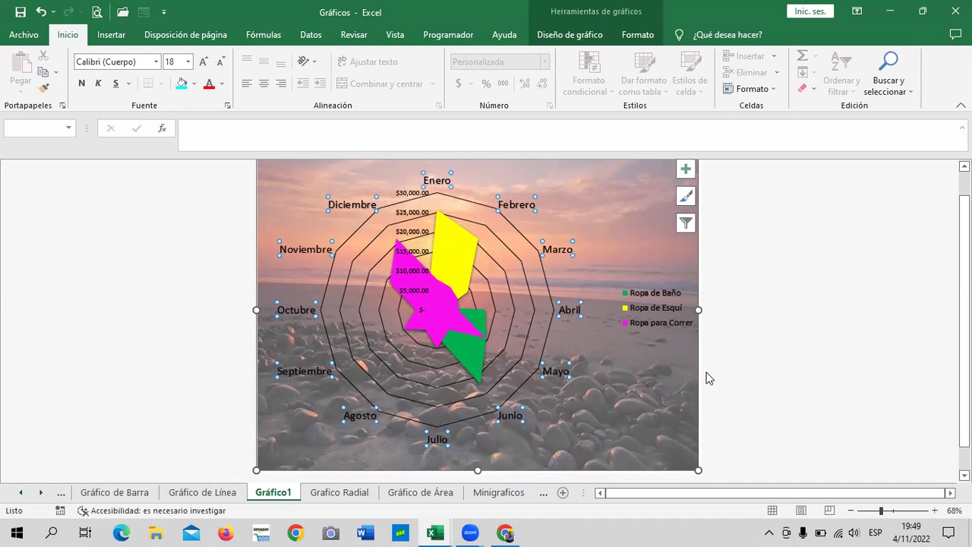
left_click(642, 388)
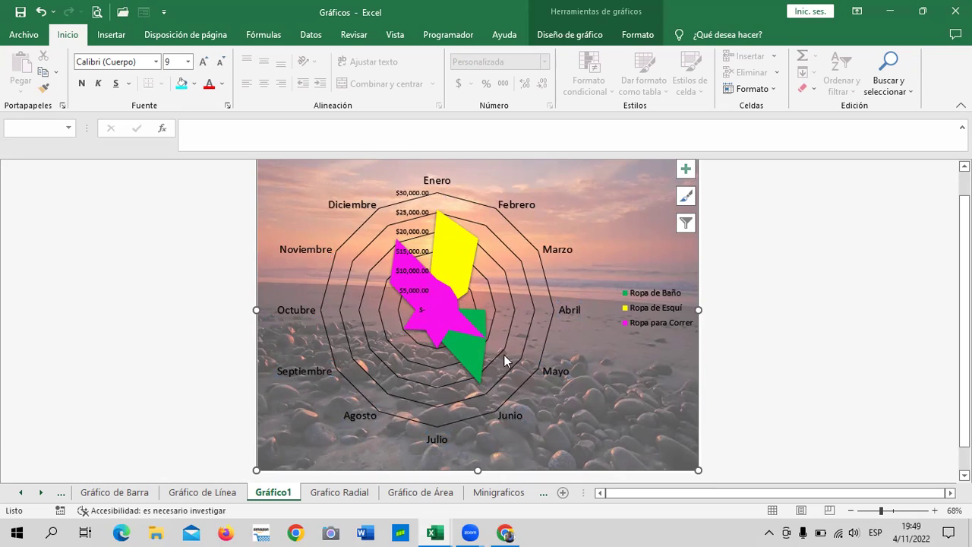
left_click(456, 266)
left_click(642, 213)
Switch to the Gráfico de Línea sheet and place the selection inside the product data table.
left_click(334, 493)
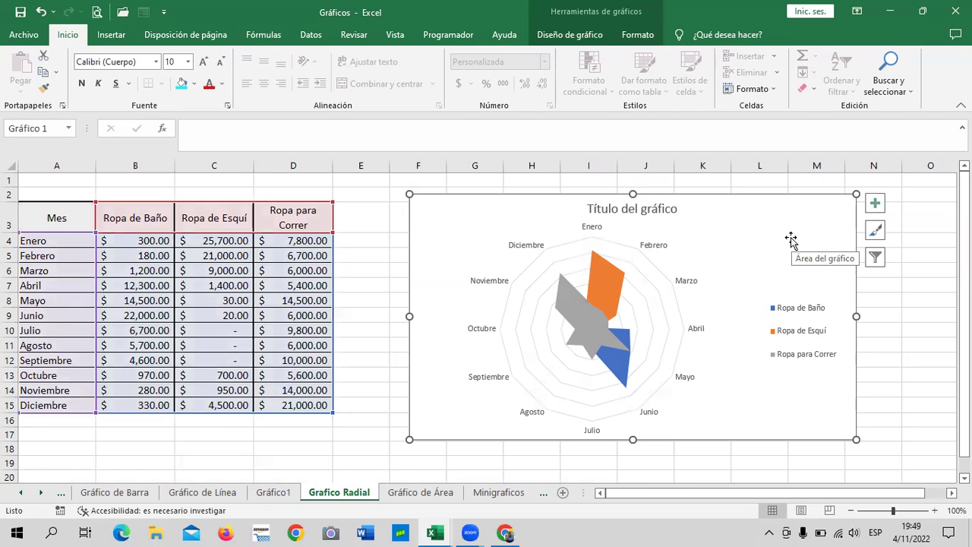
left_click(886, 373)
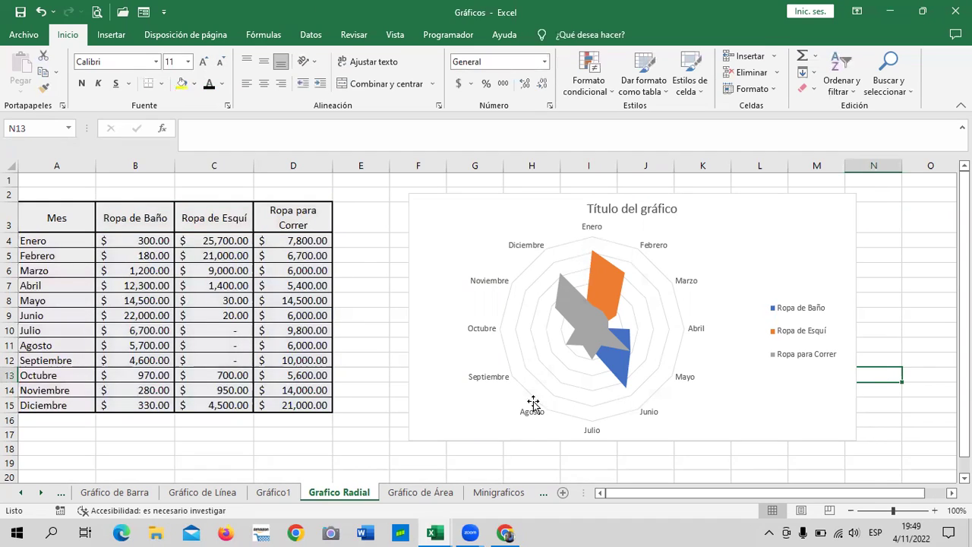
left_click(217, 492)
left_click(436, 336)
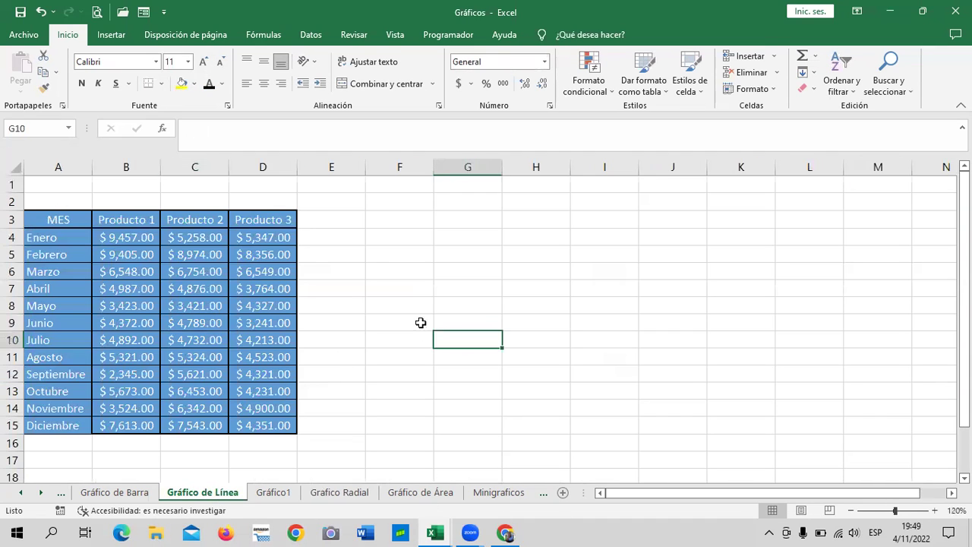
left_click(267, 325)
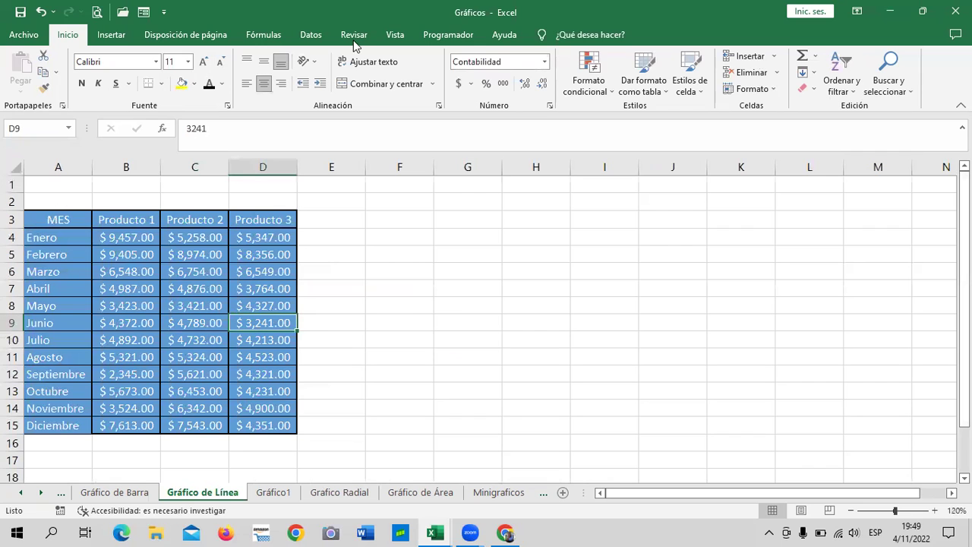
left_click(463, 289)
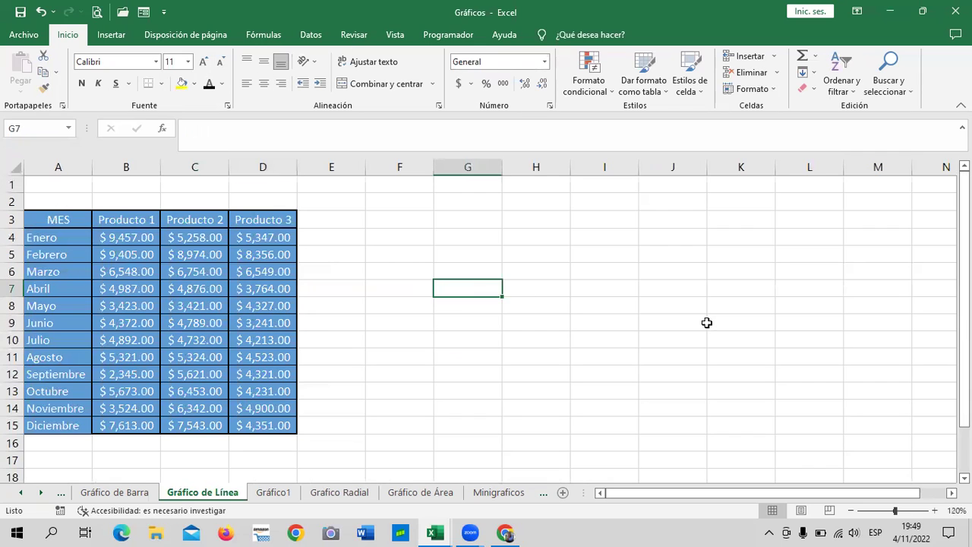
left_click(376, 239)
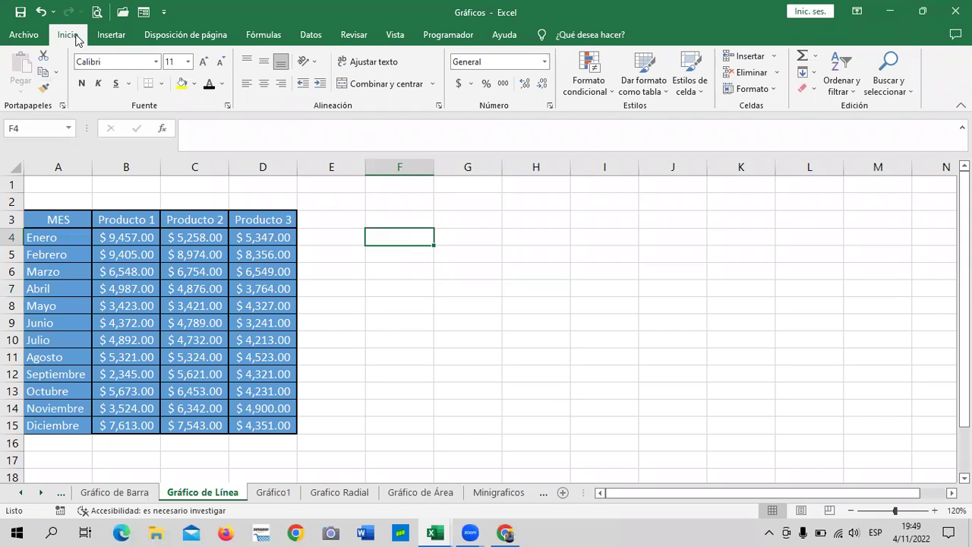
left_click(111, 36)
left_click(171, 271)
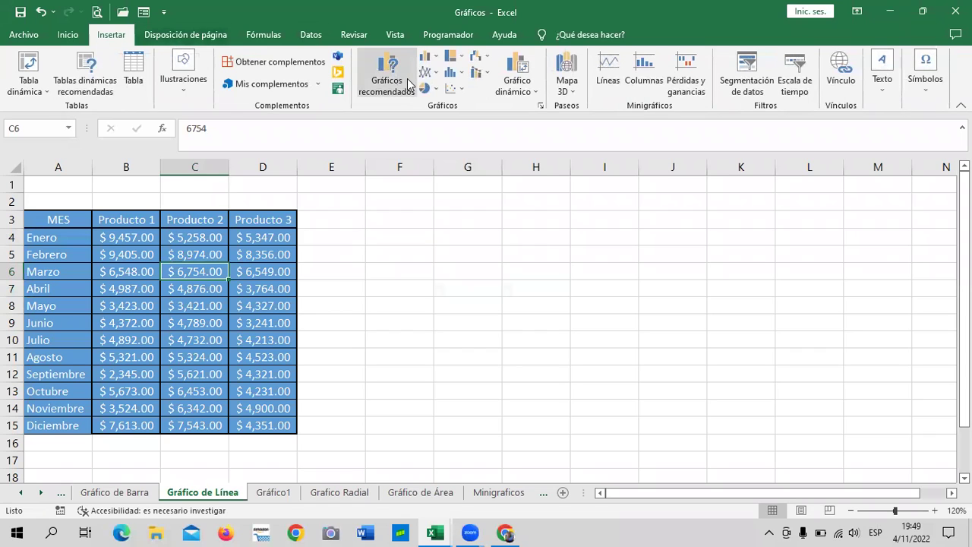
Browse the combo, waterfall/radar, hierarchy, column and pie chart type lists.
left_click(488, 74)
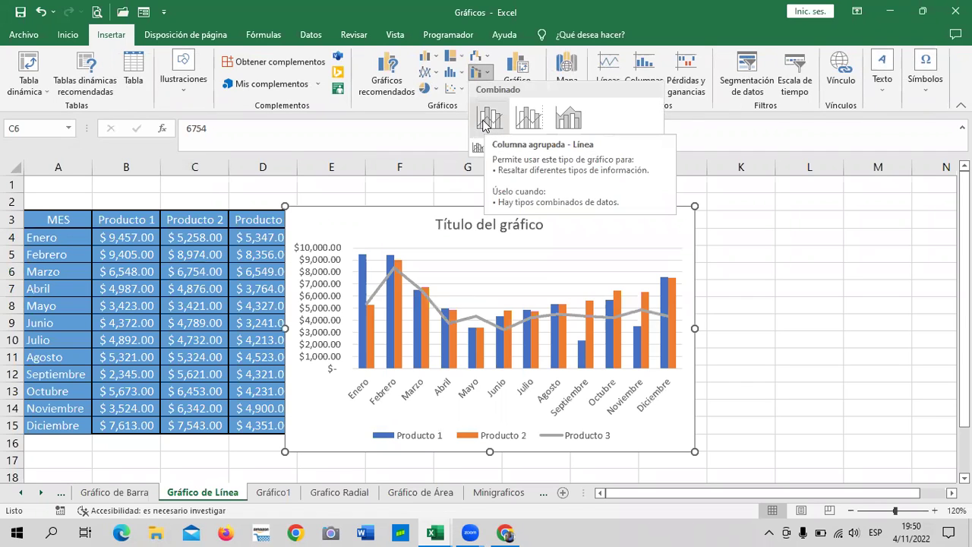
left_click(482, 57)
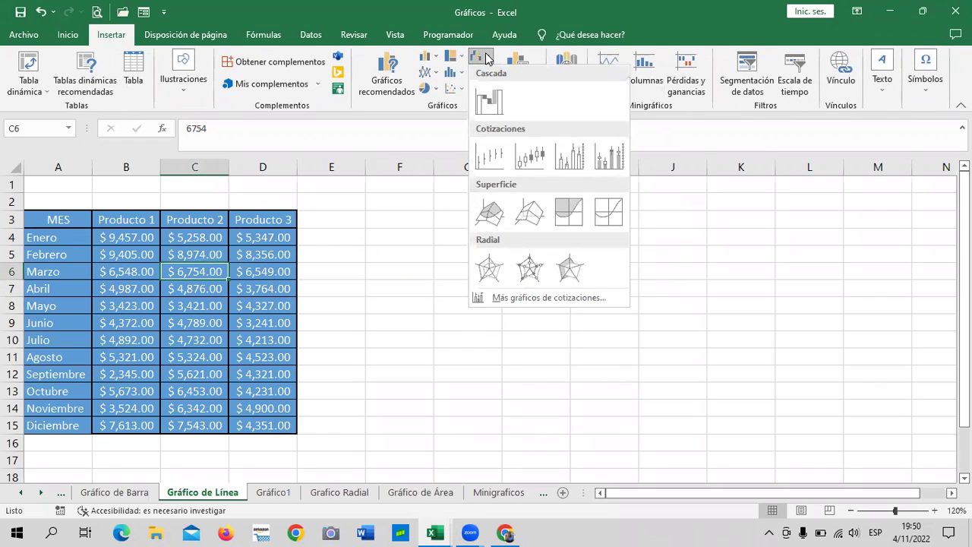
left_click(452, 58)
left_click(437, 58)
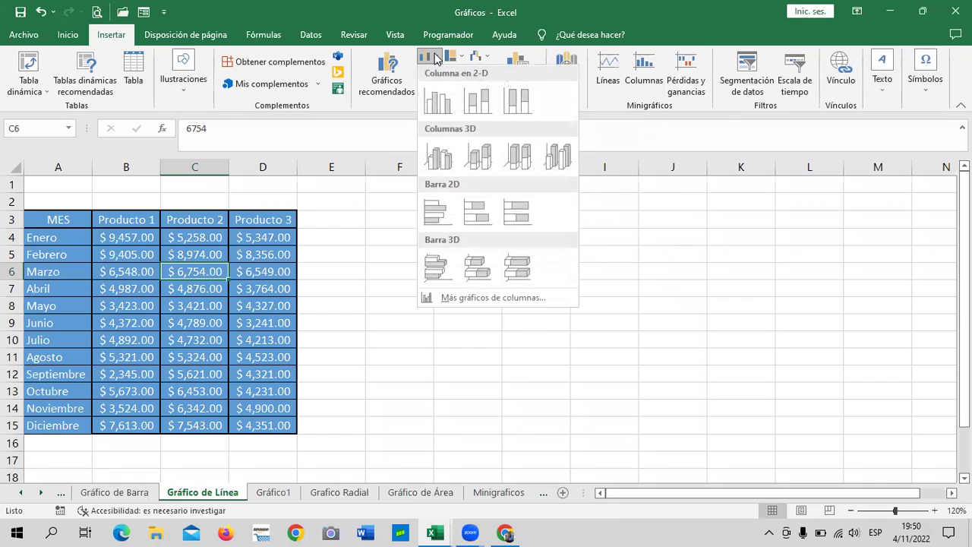
left_click(384, 135)
left_click(436, 91)
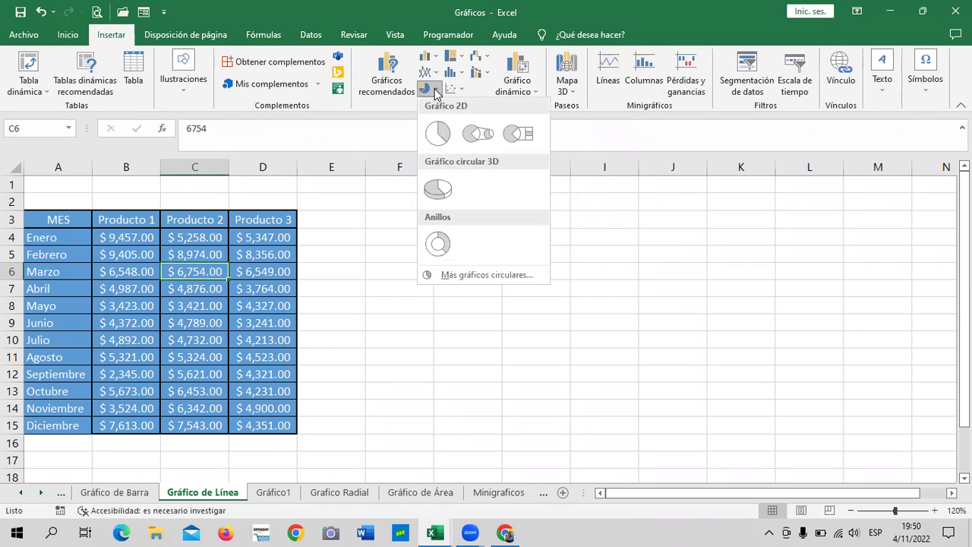
Insert a Line with Markers chart plotting Producto 1–3 across Enero–Diciembre.
left_click(436, 75)
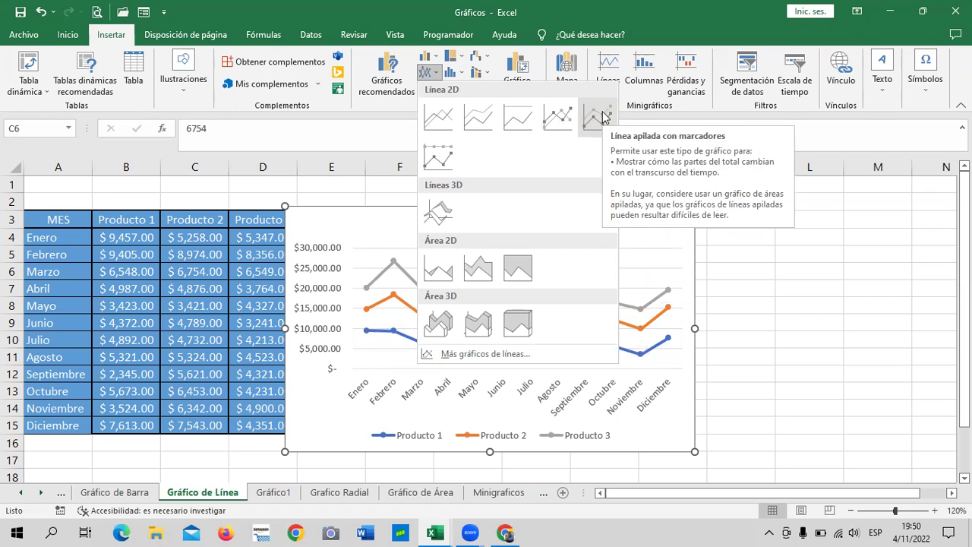
left_click(561, 121)
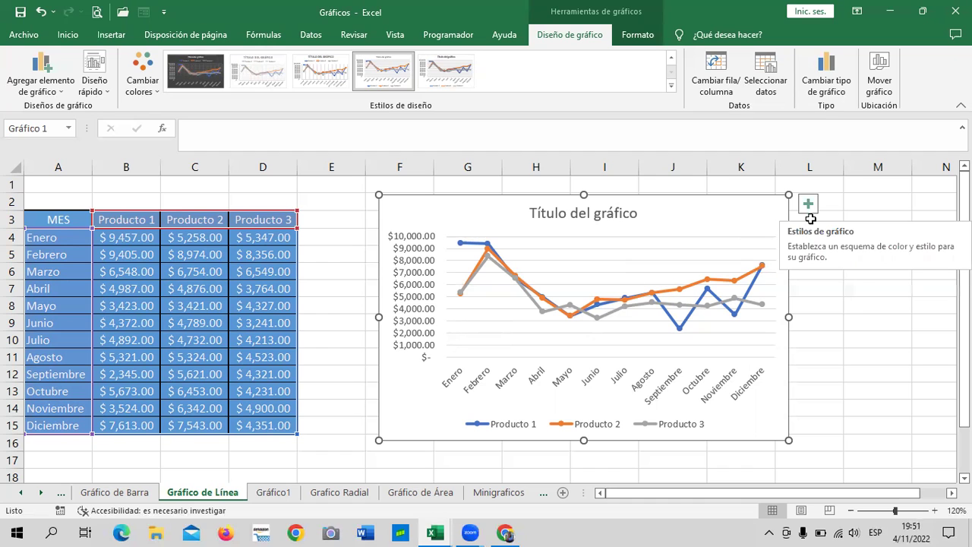
left_click(845, 304)
left_click(726, 225)
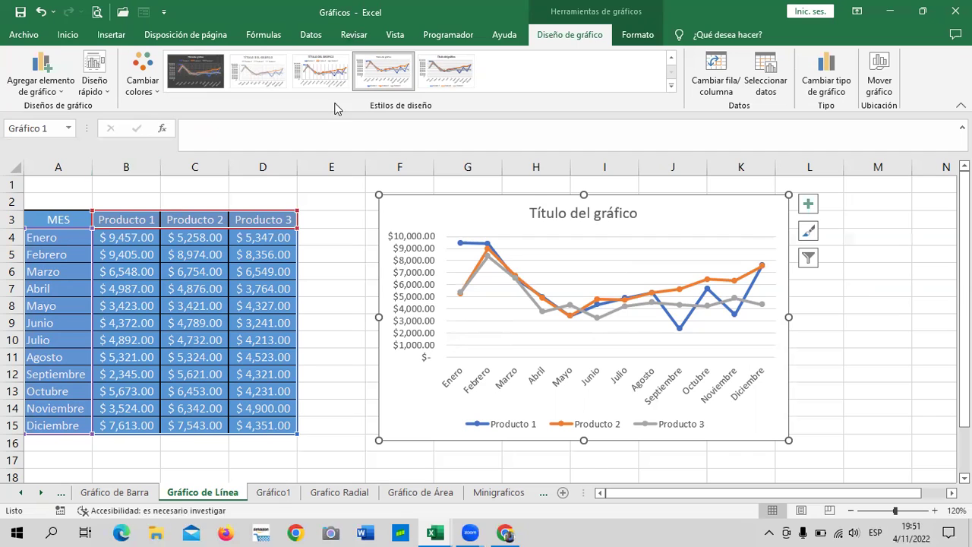
Apply Quick Layout 1, adding chart and vertical axis titles with a right-side legend.
left_click(105, 85)
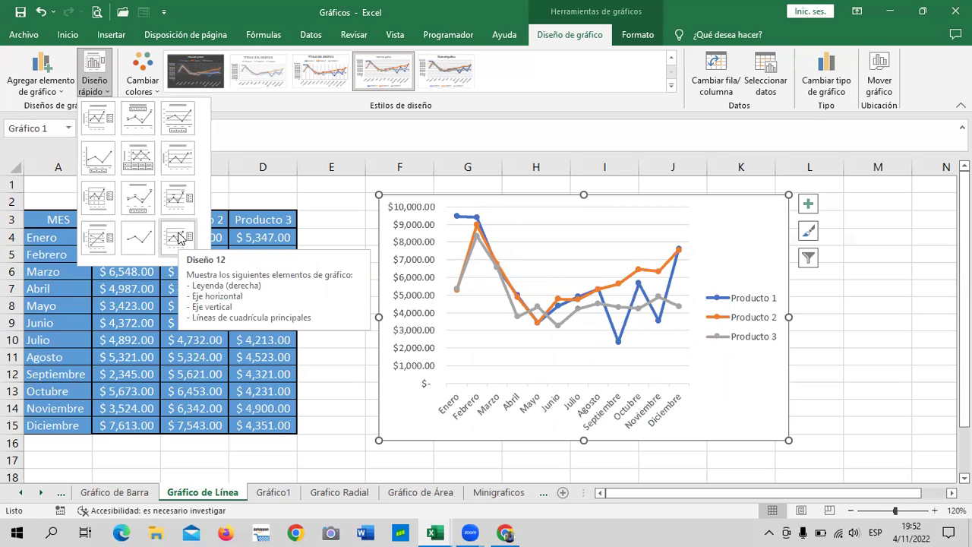
left_click(97, 119)
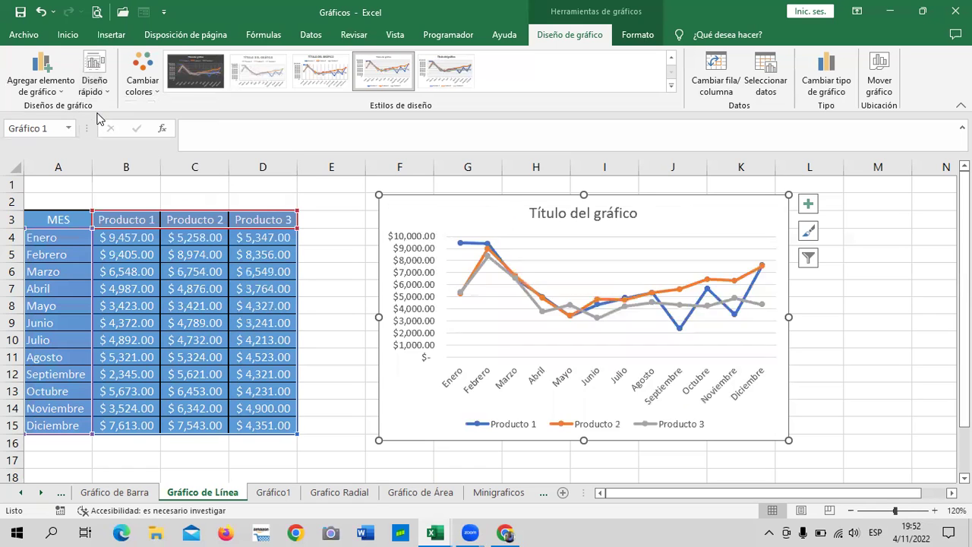
left_click(872, 338)
Try a black shape style on the Producto 1 line, then undo it.
left_click(745, 318)
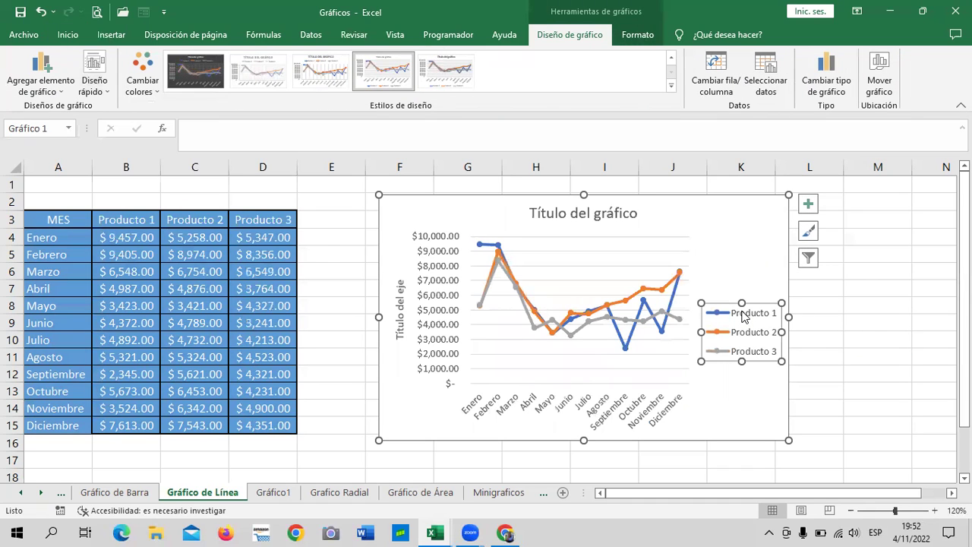
left_click(626, 348)
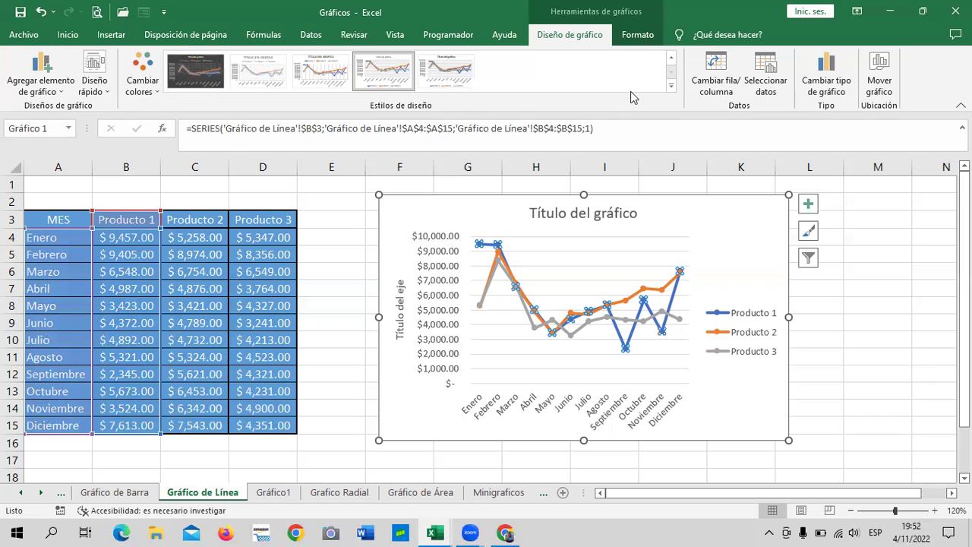
left_click(642, 35)
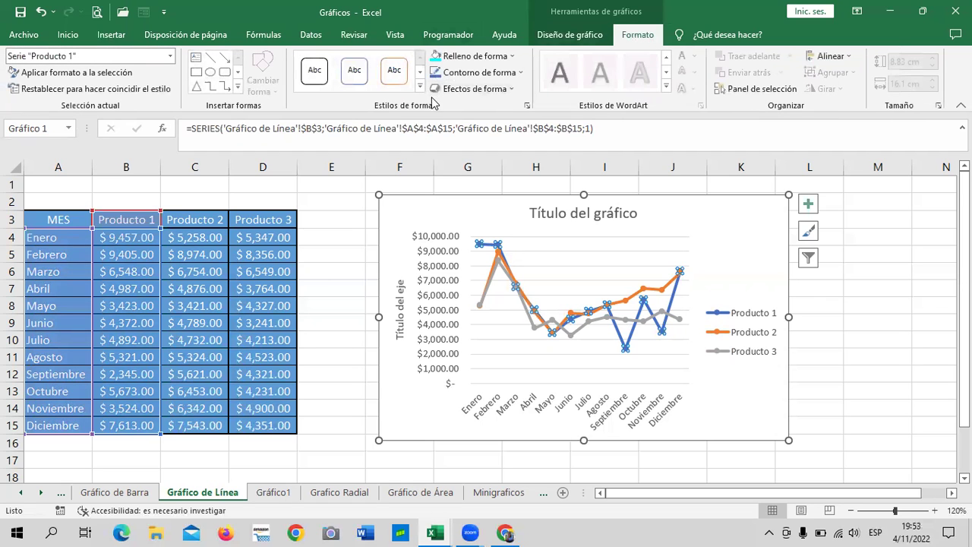
left_click(420, 88)
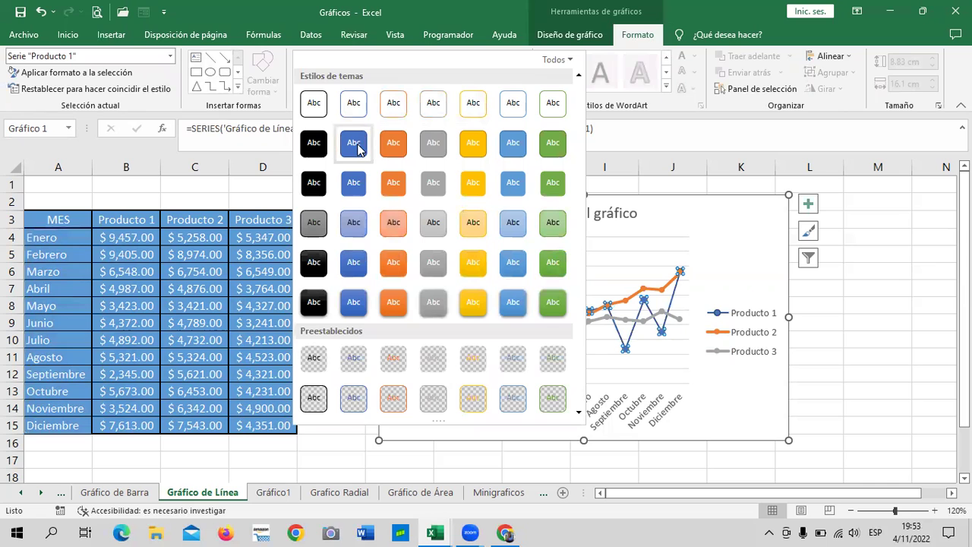
left_click(322, 187)
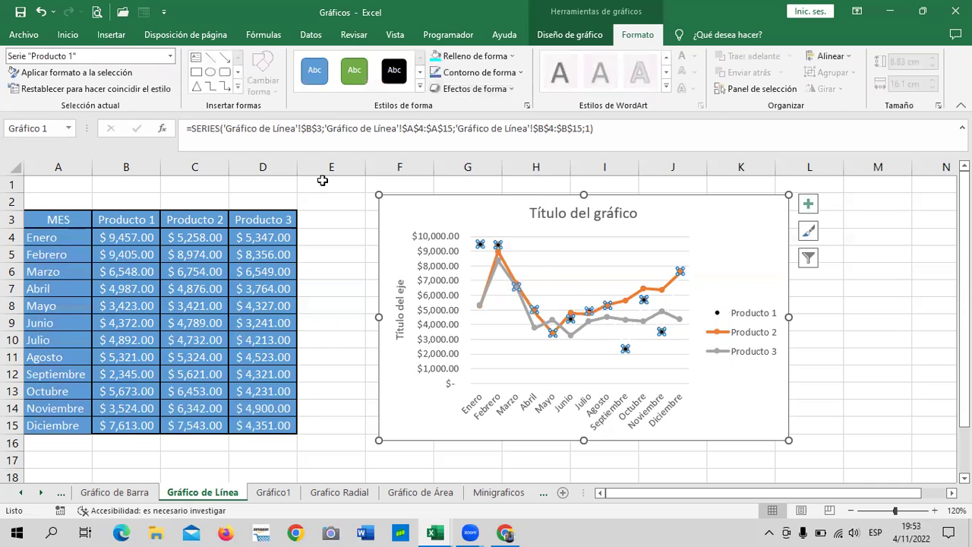
left_click(706, 228)
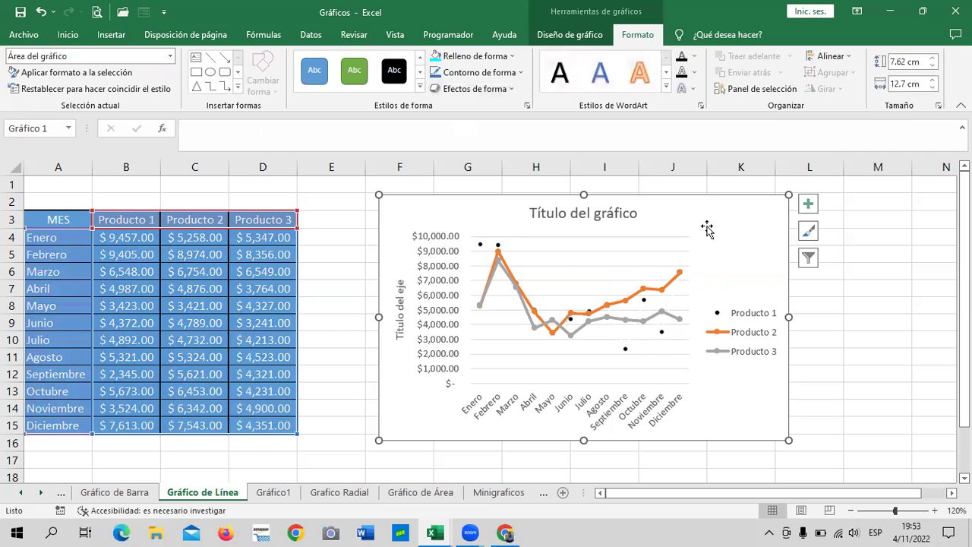
left_click(714, 319)
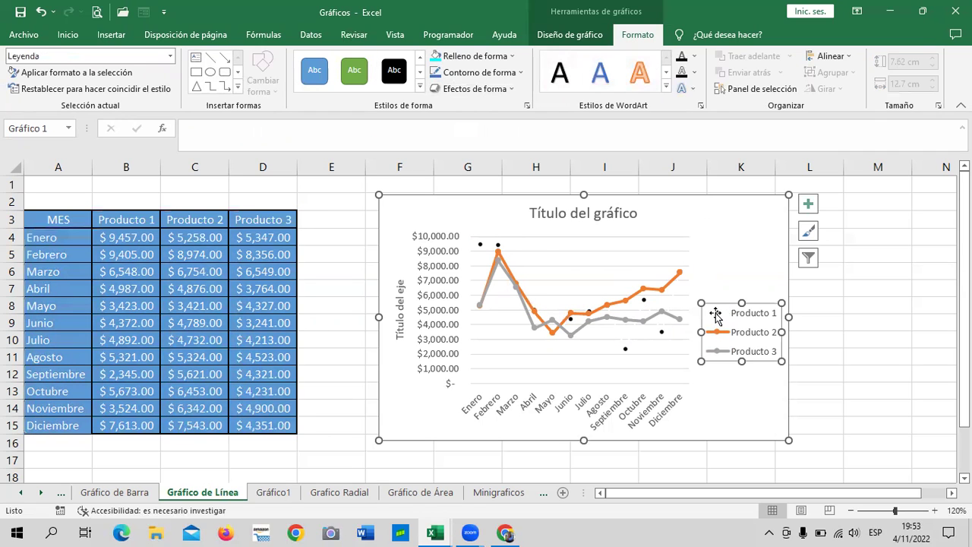
left_click(40, 12)
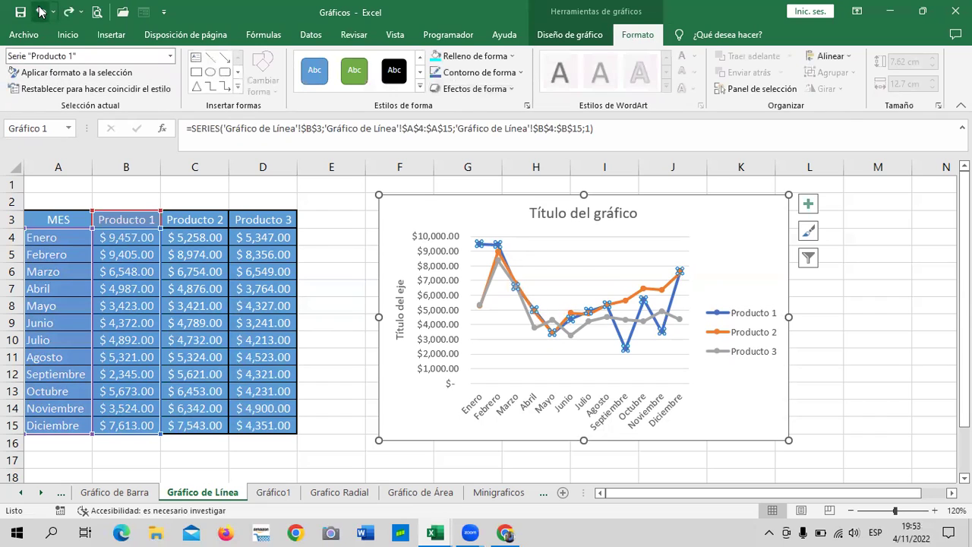
Open the Format Data Point pane for a single Producto 1 point.
left_click(617, 334)
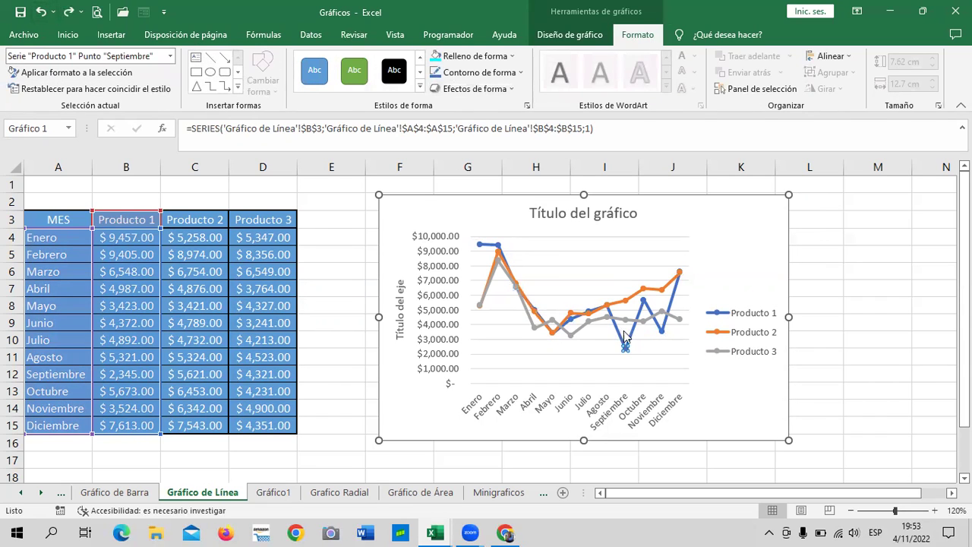
double_click(625, 337)
key("Right")
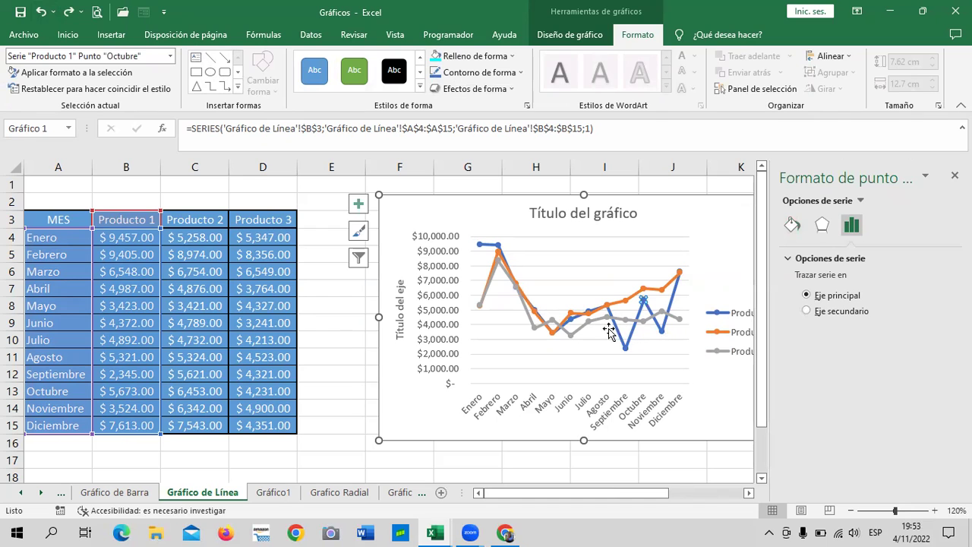
Make the Producto 2 line green with a green shape style.
left_click(624, 345)
left_click(569, 338)
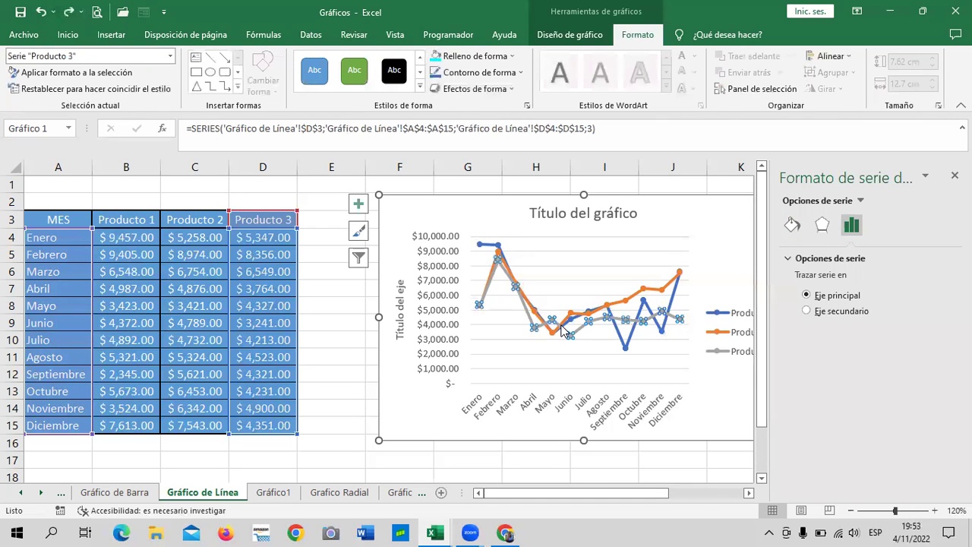
left_click(635, 294)
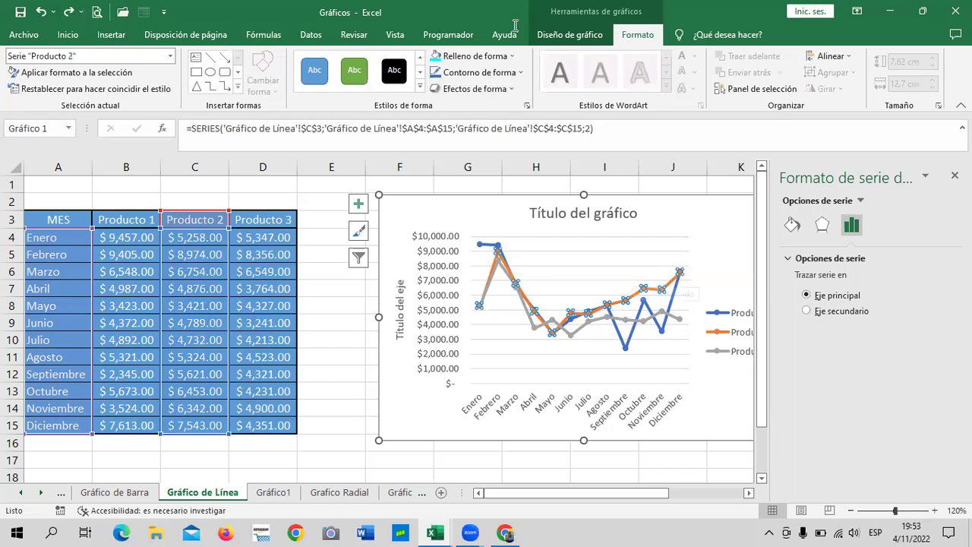
left_click(345, 76)
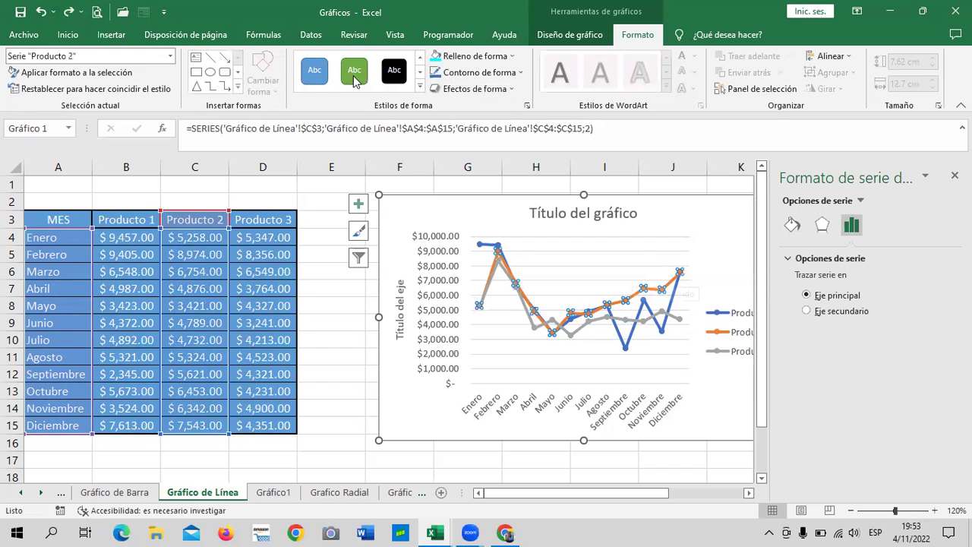
left_click(639, 251)
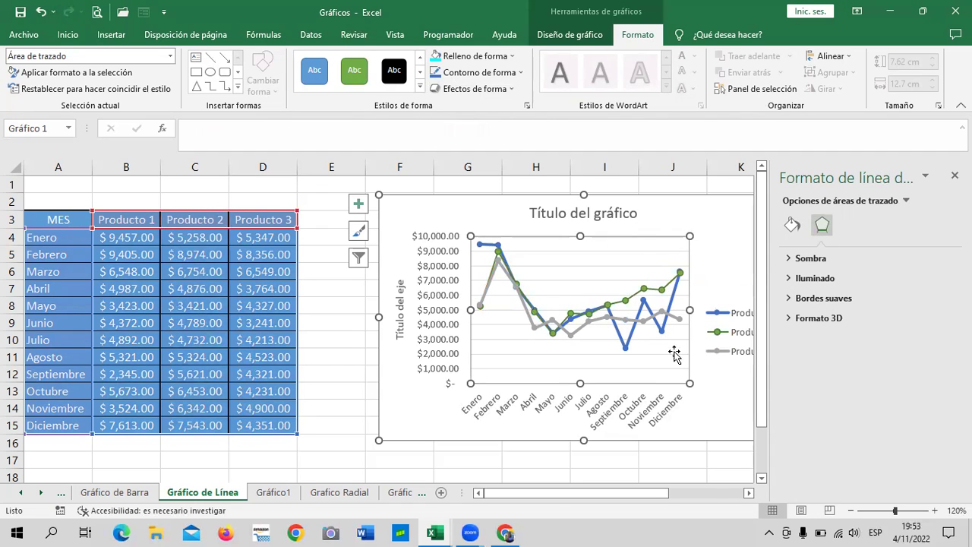
Give the major horizontal gridlines a thick black line style.
left_click(633, 334)
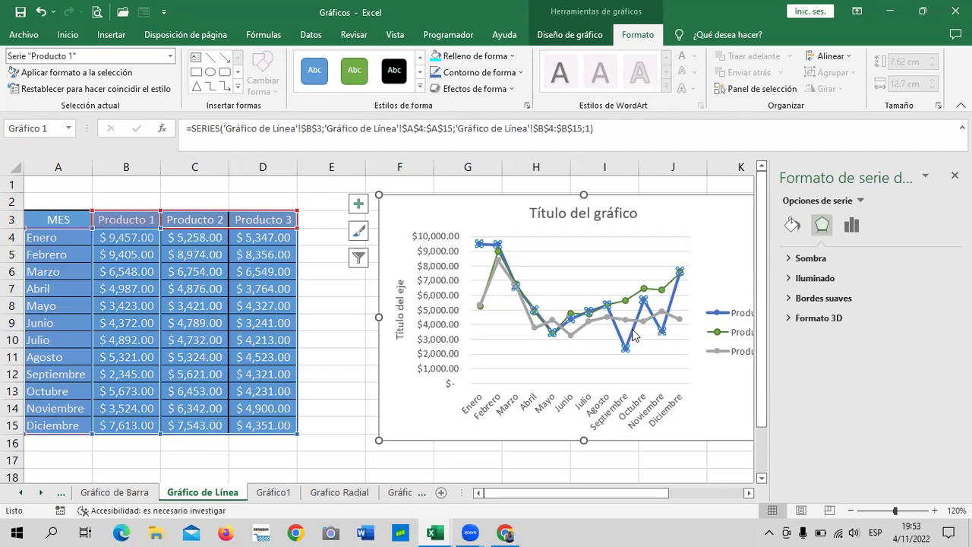
left_click(559, 266)
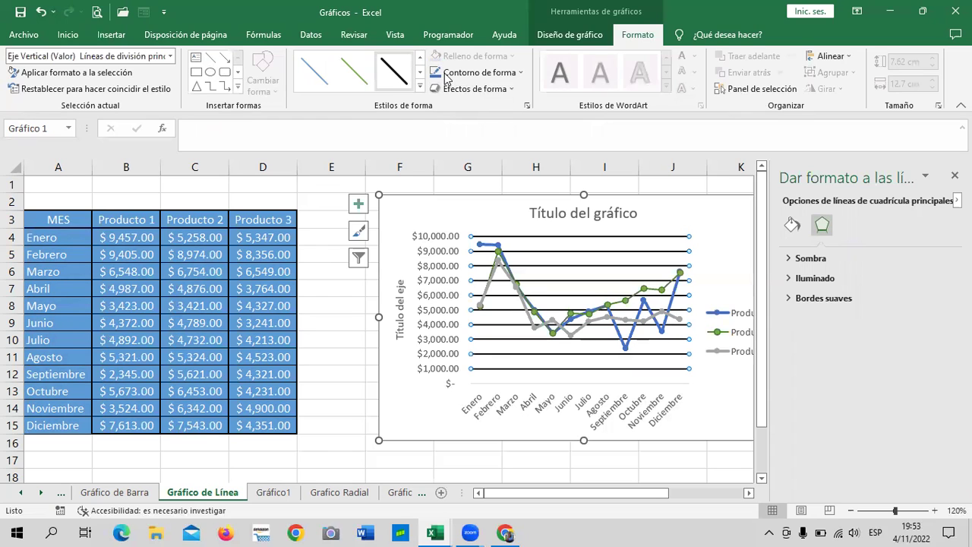
left_click_drag(708, 196, 710, 199)
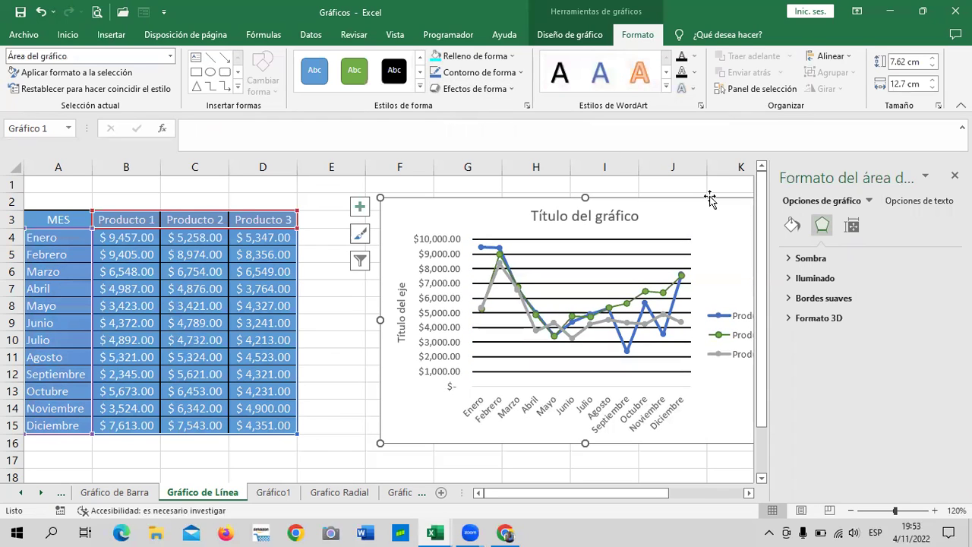
Replace the default chart title text with 'GRAFICO DE LINEAS' and close the Formato de forma pane.
left_click(675, 423)
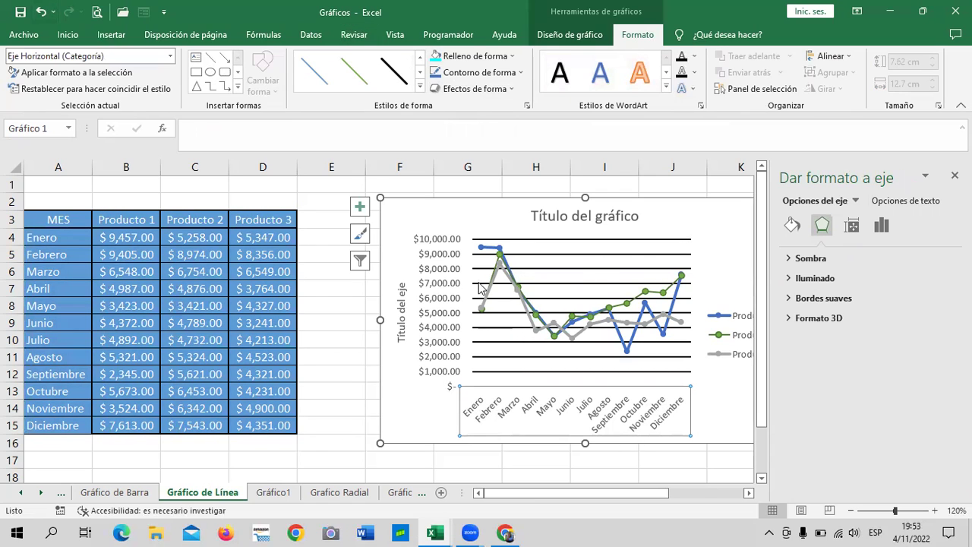
left_click(600, 219)
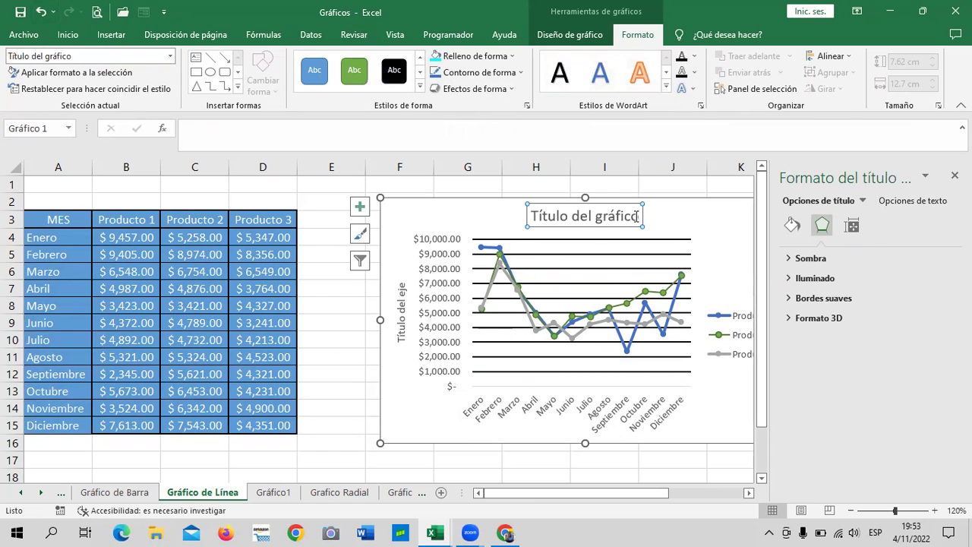
left_click(636, 216)
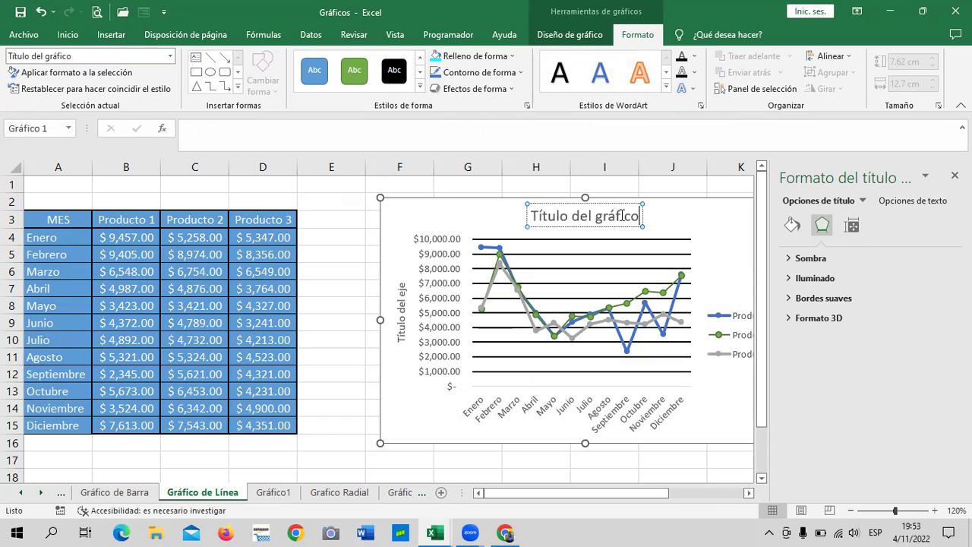
key("BackSpace")
key("BackSpace")
key("BackSpace")
key("BackSpace")
key("BackSpace")
key("BackSpace")
key("BackSpace")
key("BackSpace")
key("BackSpace")
key("BackSpace")
key("BackSpace")
key("BackSpace")
key("BackSpace")
key("BackSpace")
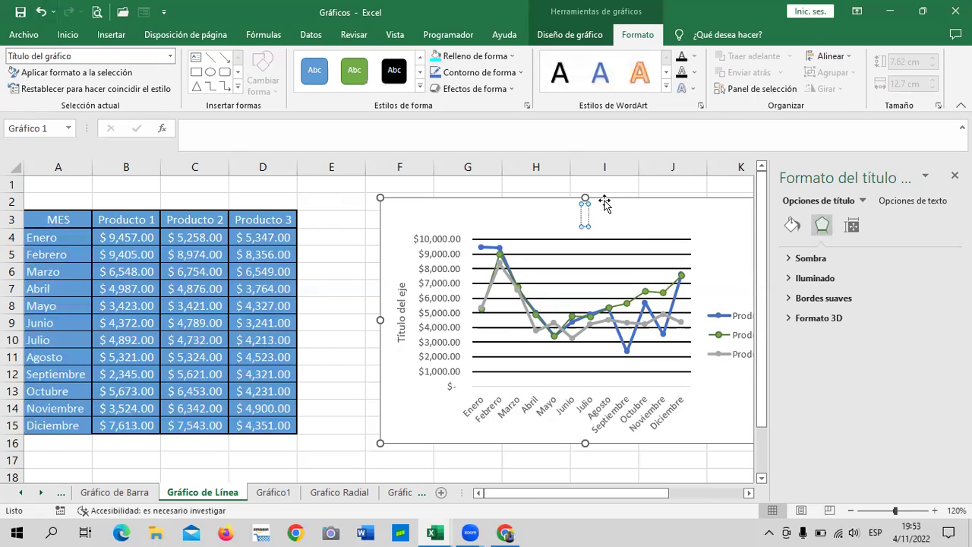
type("GRAFICO")
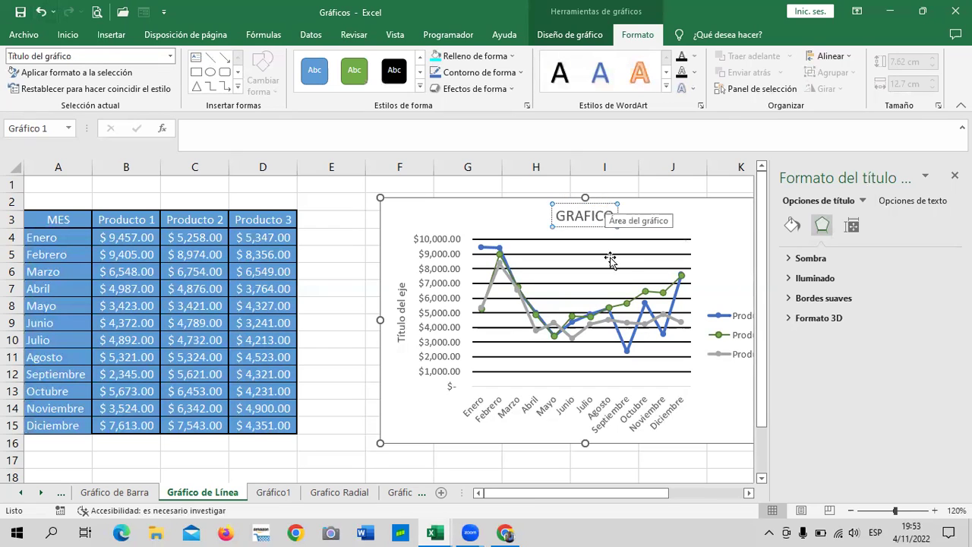
type(" DE")
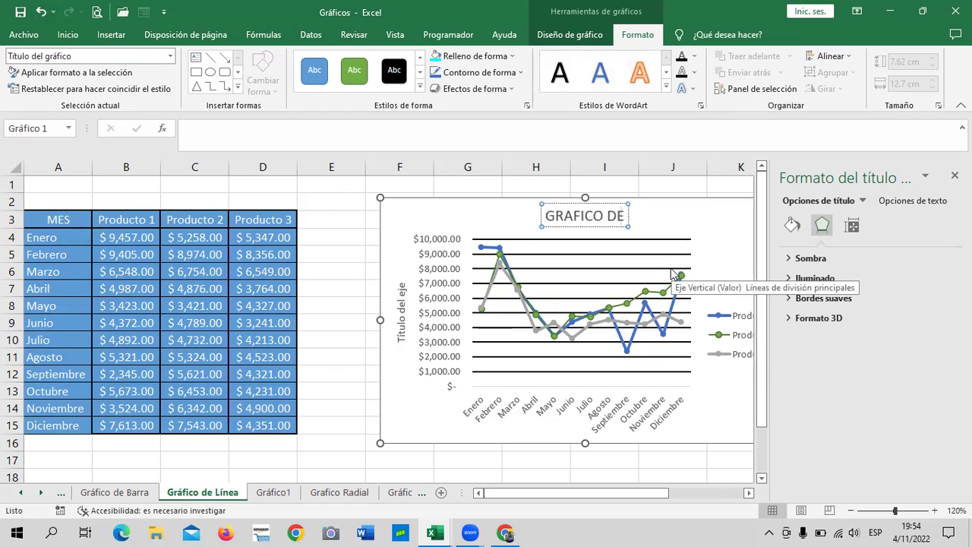
type(" LINEAS")
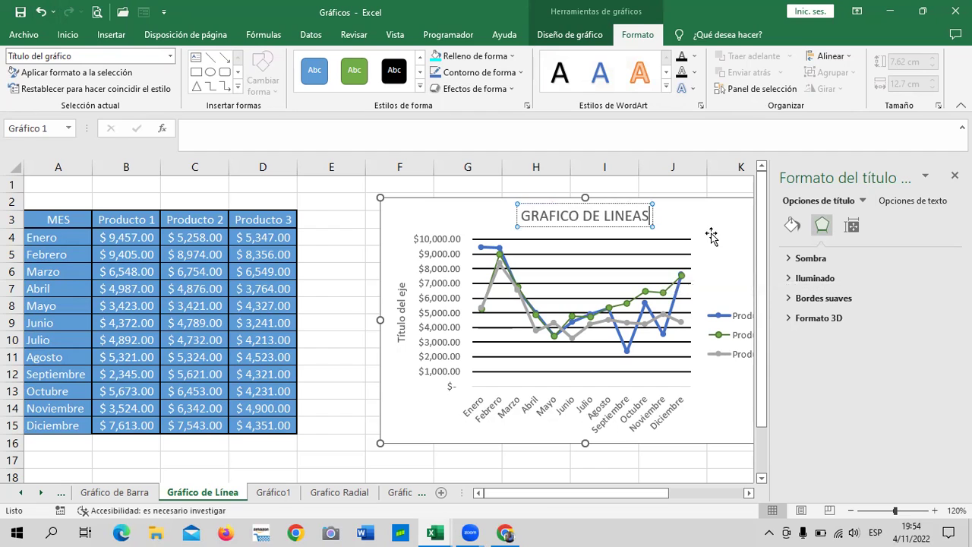
left_click(355, 404)
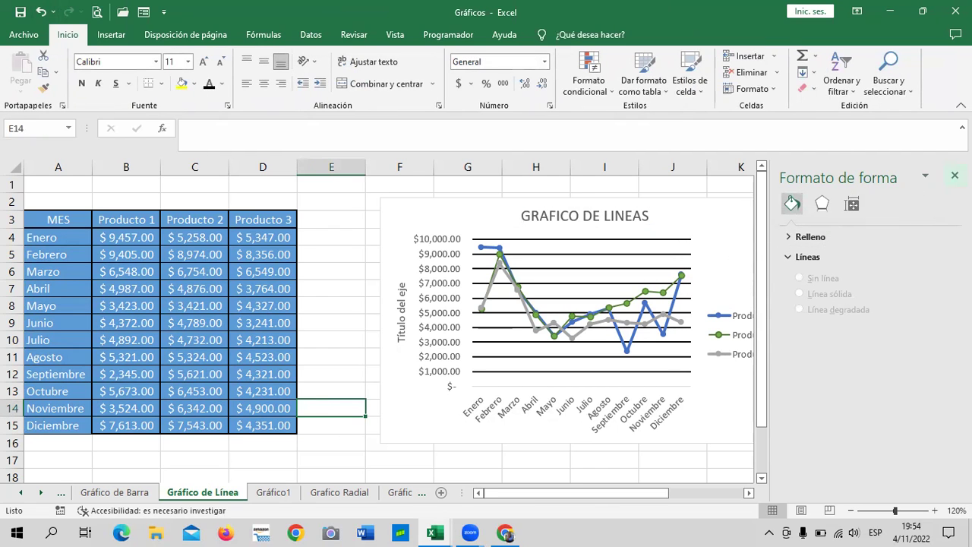
left_click(955, 176)
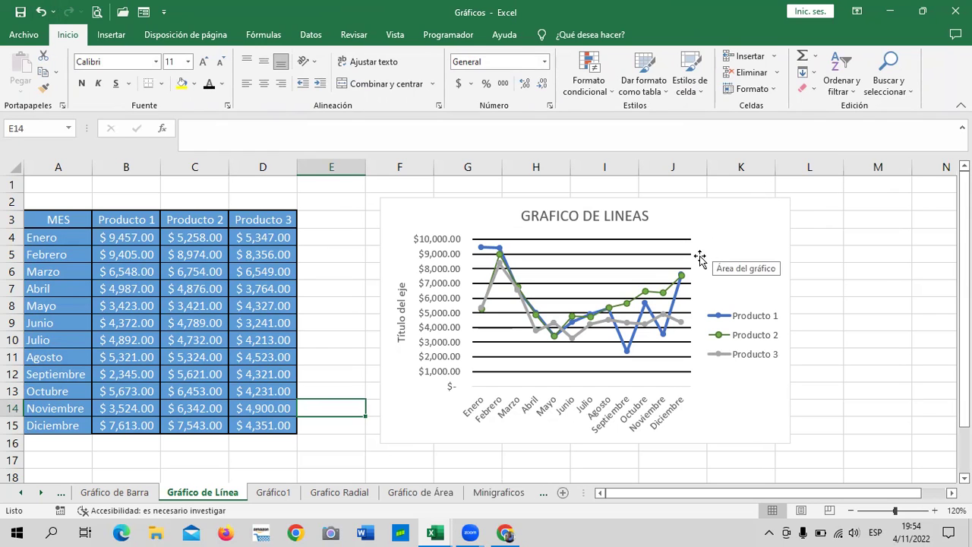
Try the Estilo 13 chart style while inspecting series and point formatting panes.
left_click(877, 410)
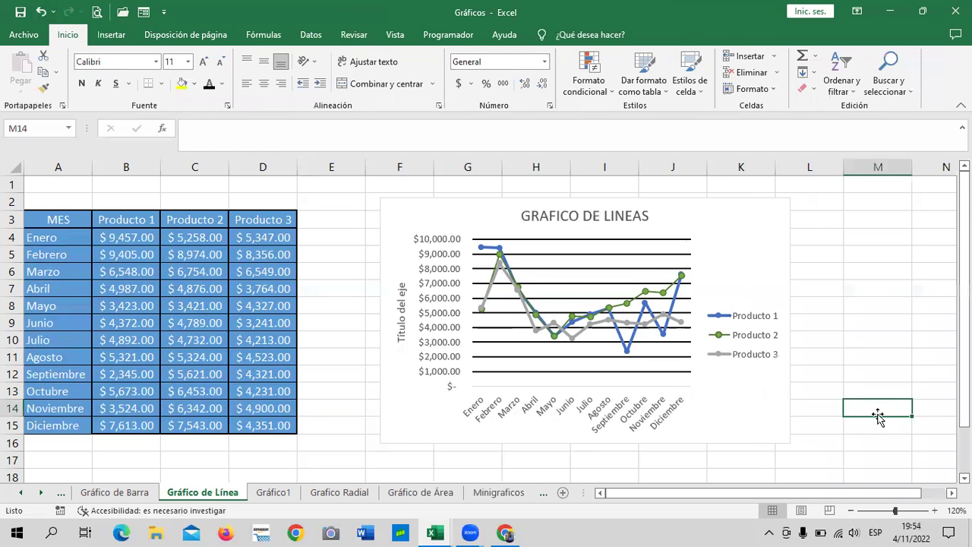
left_click(627, 351)
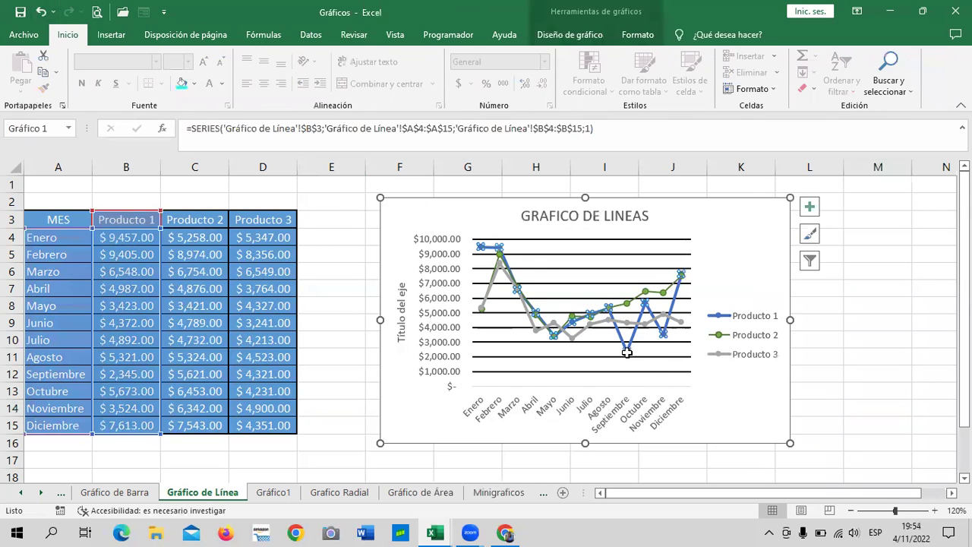
left_click(490, 292)
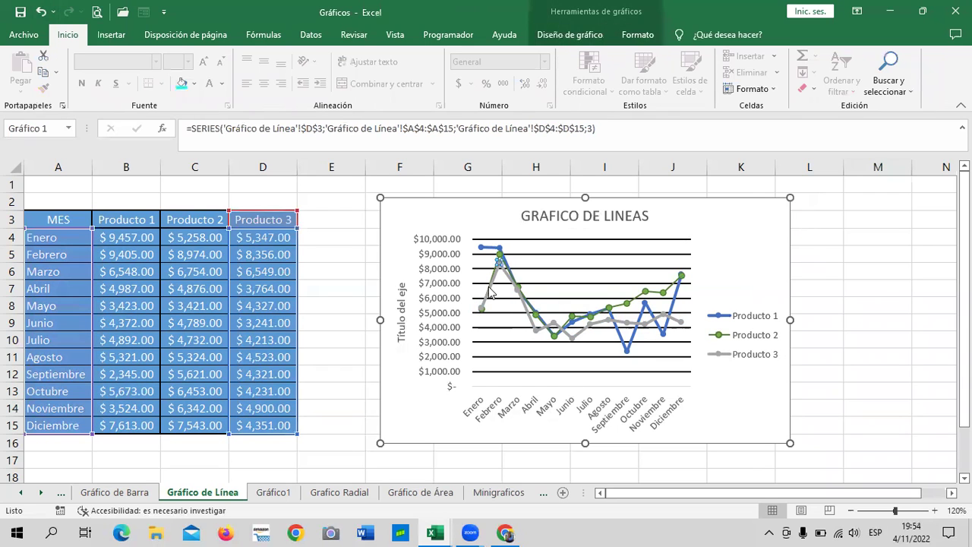
double_click(609, 320)
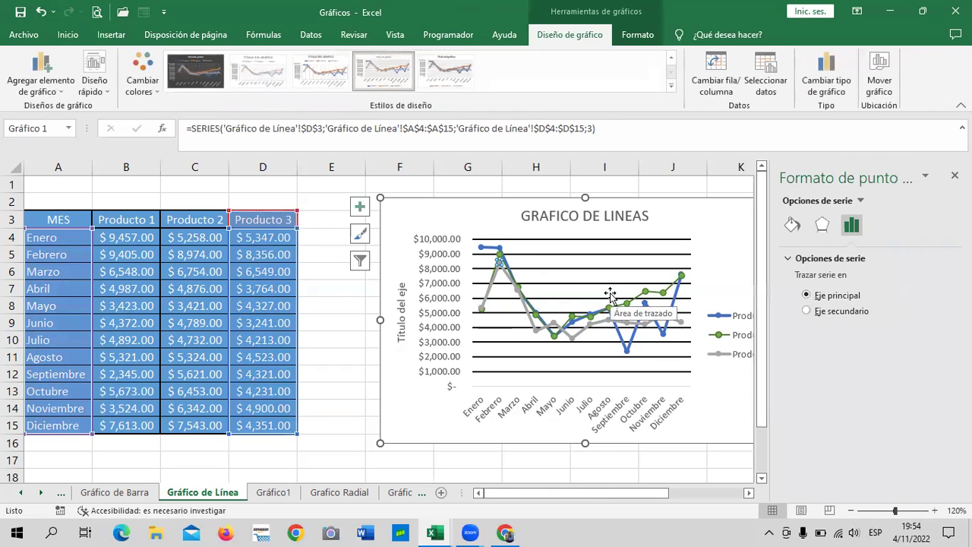
left_click(448, 74)
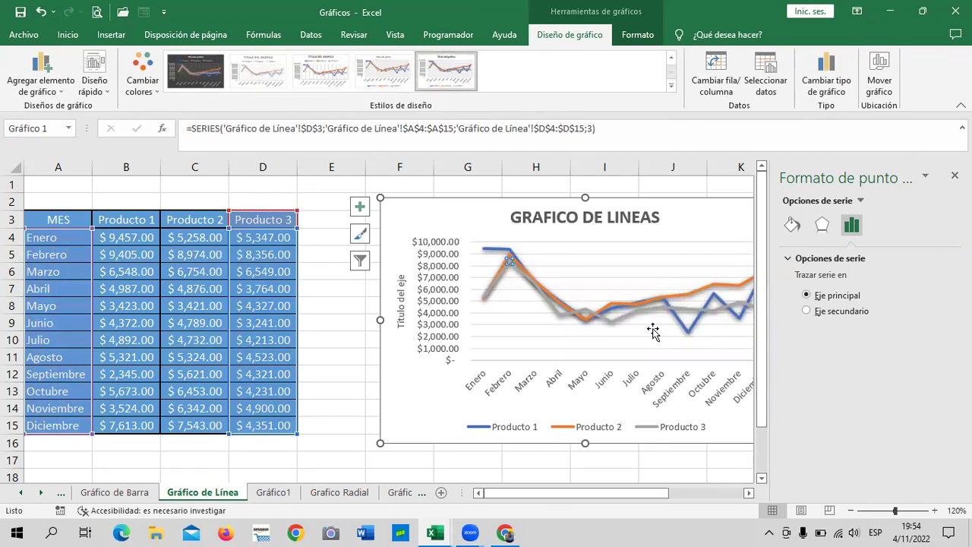
left_click(680, 326)
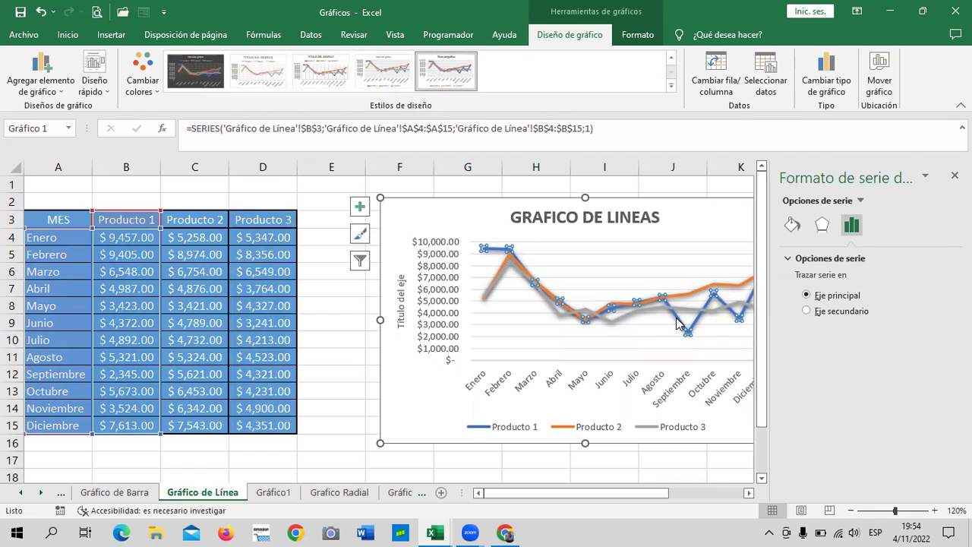
left_click(955, 176)
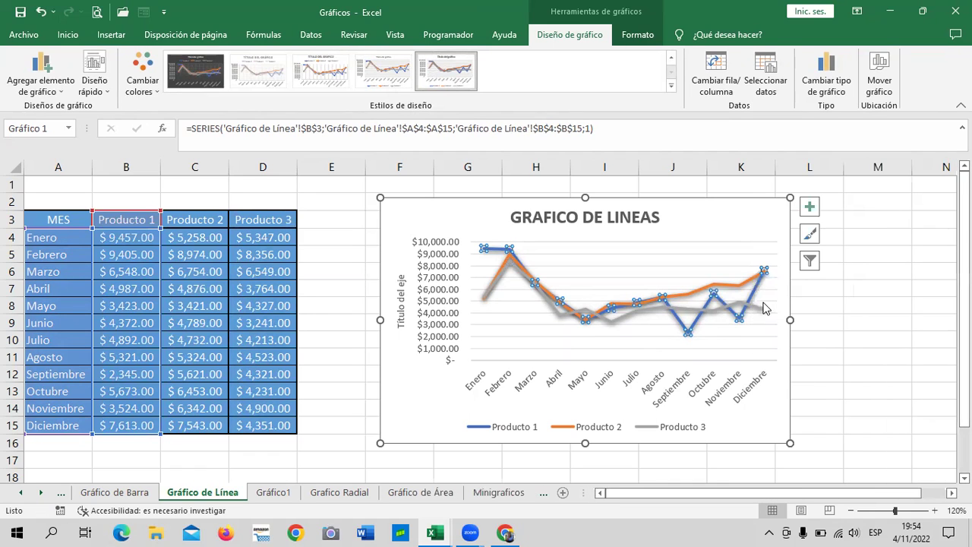
left_click(725, 285)
double_click(725, 285)
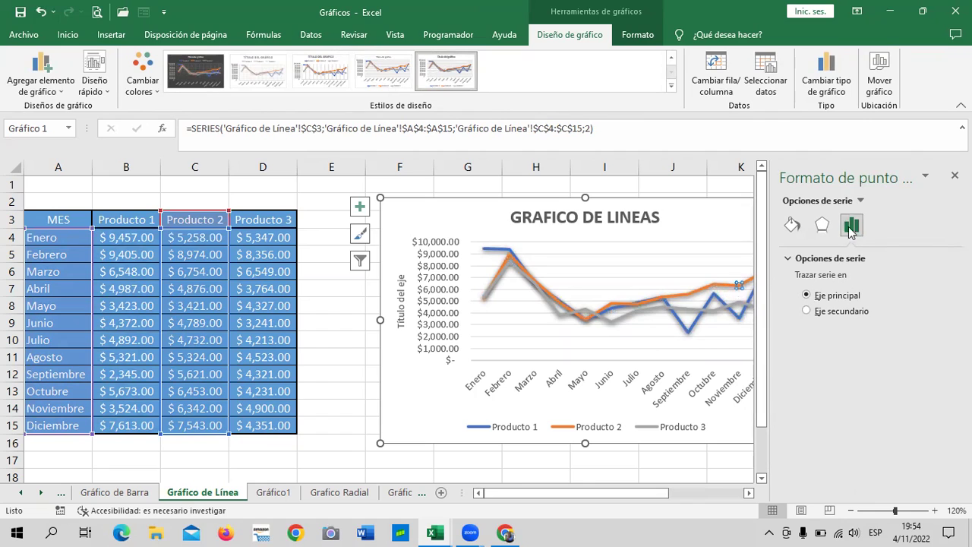
left_click(827, 226)
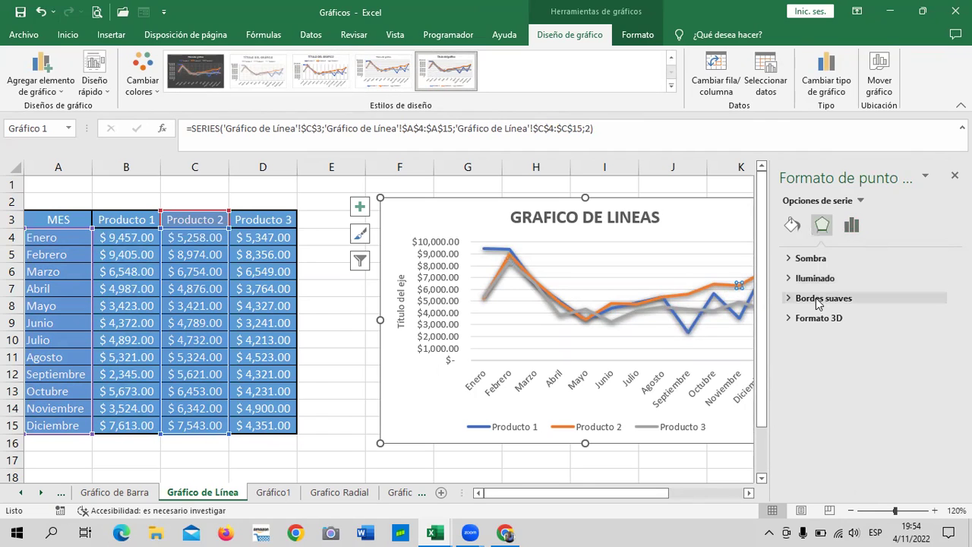
left_click(955, 175)
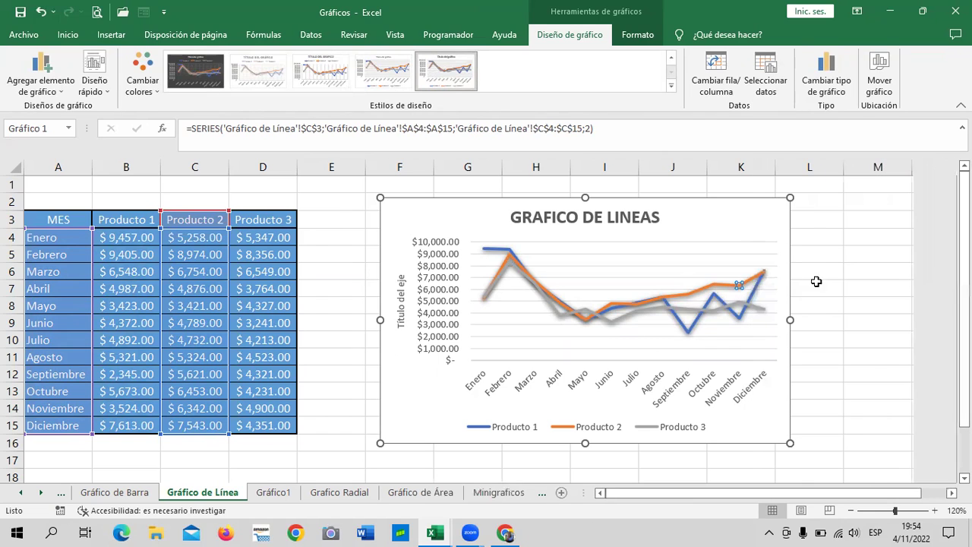
Apply the dark Estilo 9 chart style and close the format pane.
left_click(712, 286)
double_click(617, 324)
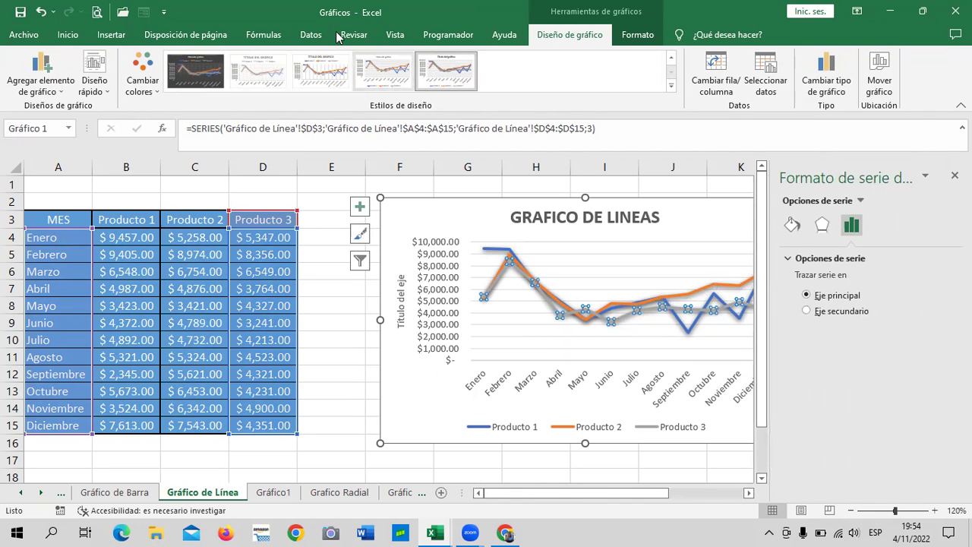
left_click(197, 70)
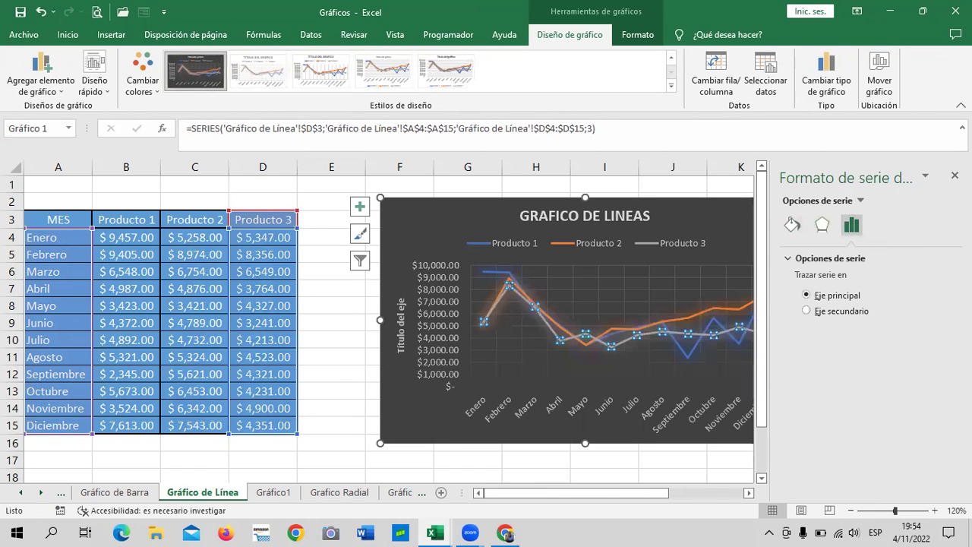
left_click(955, 175)
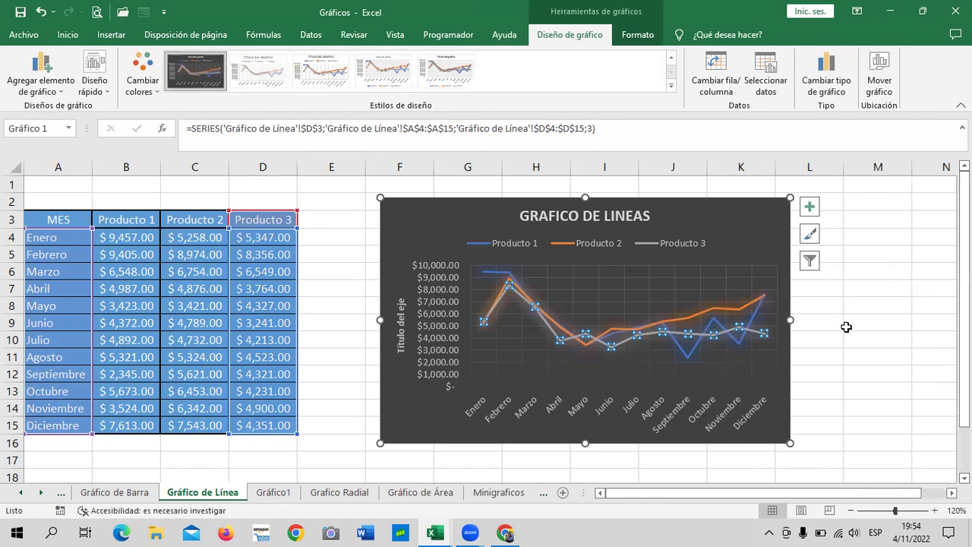
left_click(848, 325)
left_click(700, 246)
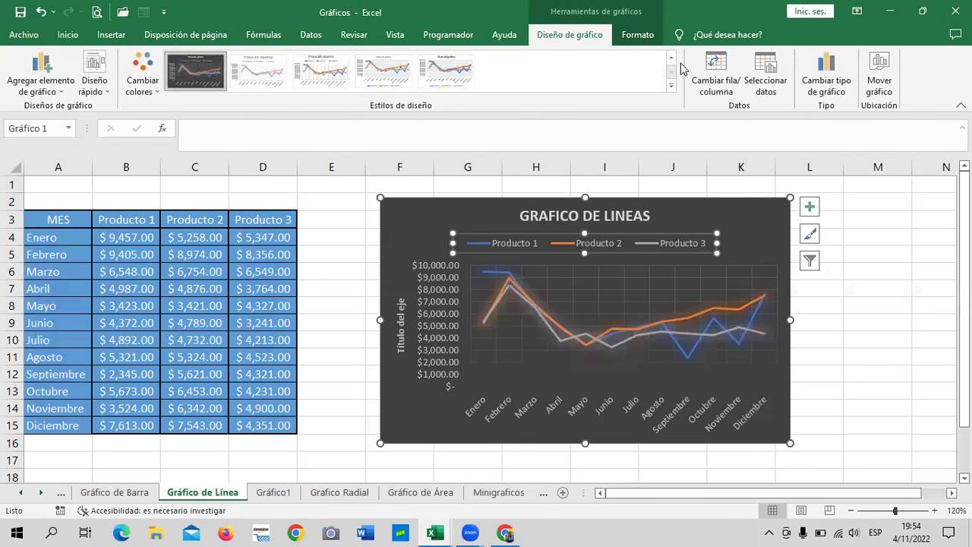
Apply the black theme shape style from Estilos de forma to the whole chart area.
left_click(637, 35)
left_click(731, 212)
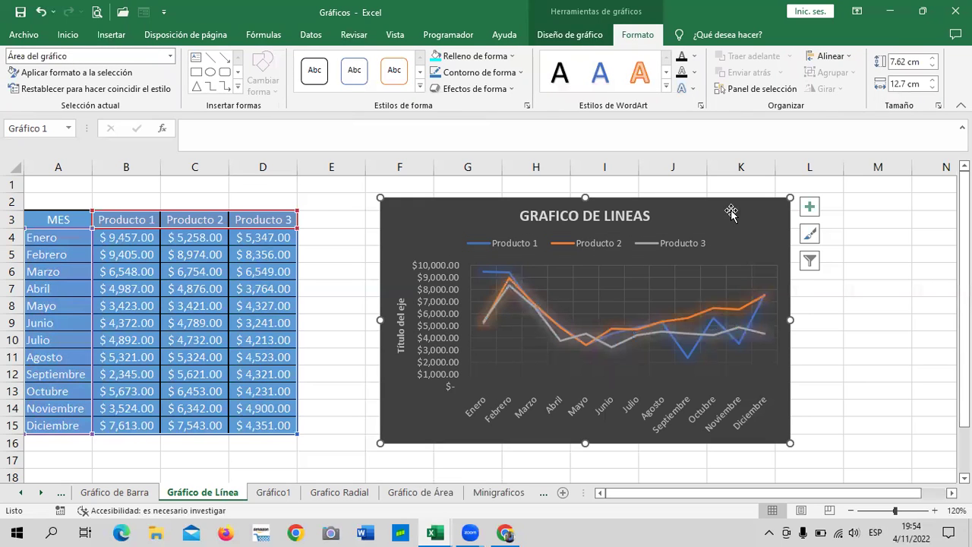
left_click(420, 87)
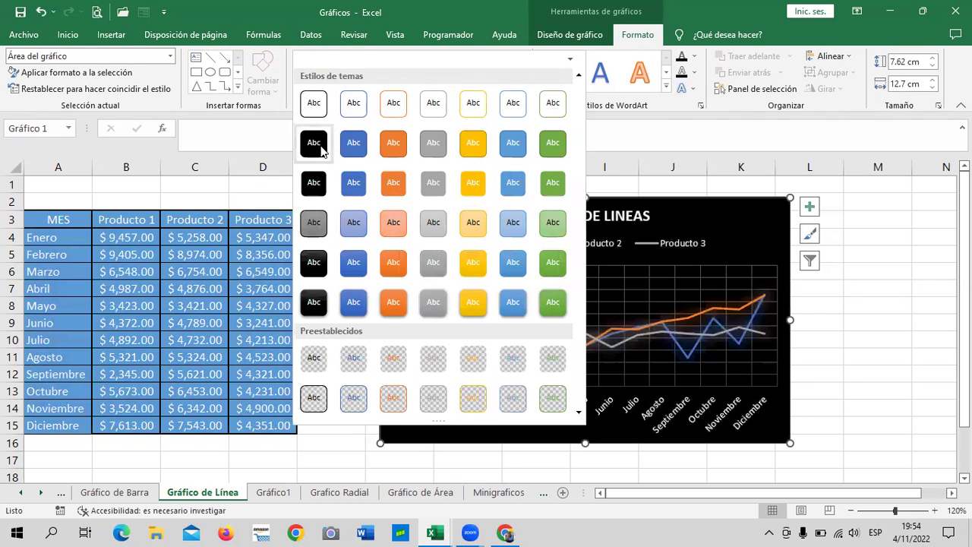
left_click(312, 144)
left_click(854, 359)
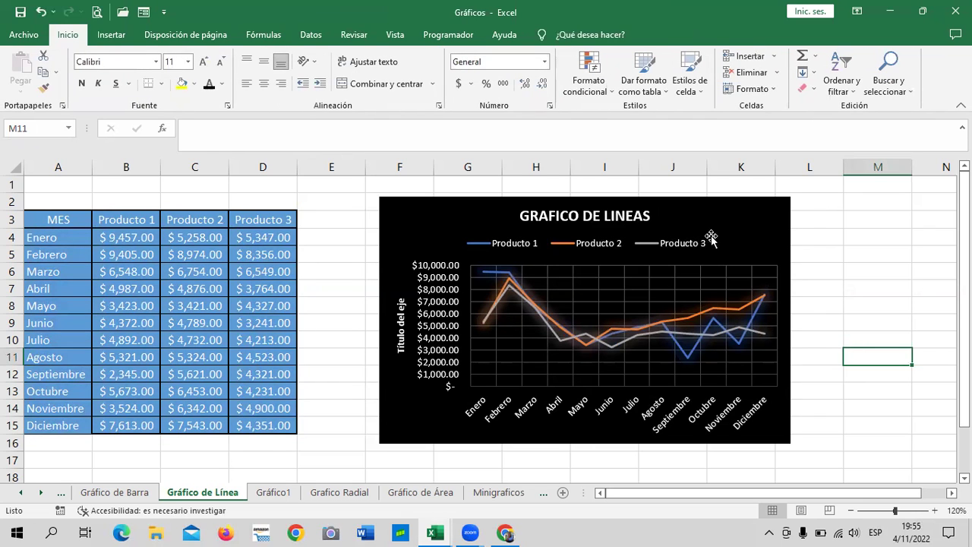
Select the chart legend and its Producto 1 and Producto 3 entries, then deselect the chart.
left_click(735, 220)
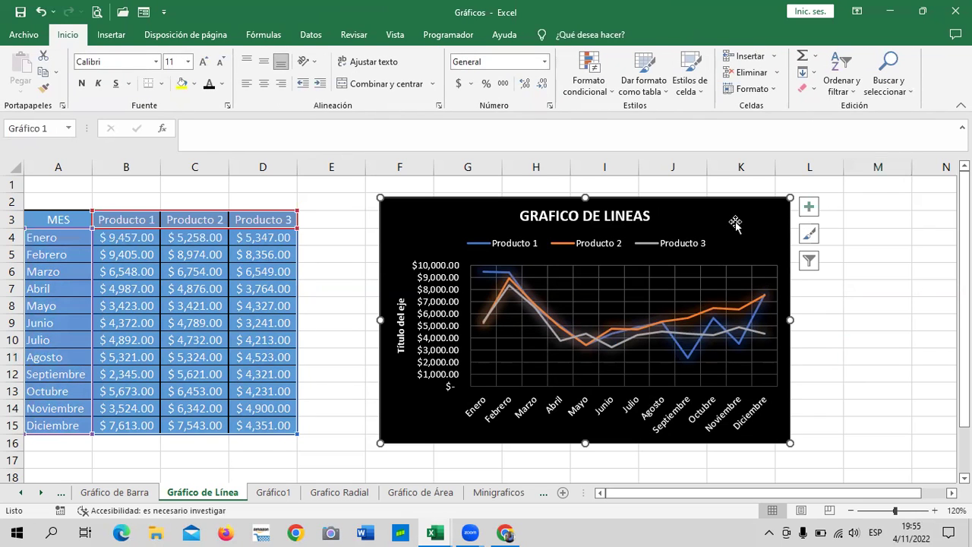
left_click(485, 249)
left_click(481, 245)
left_click(553, 244)
left_click(672, 247)
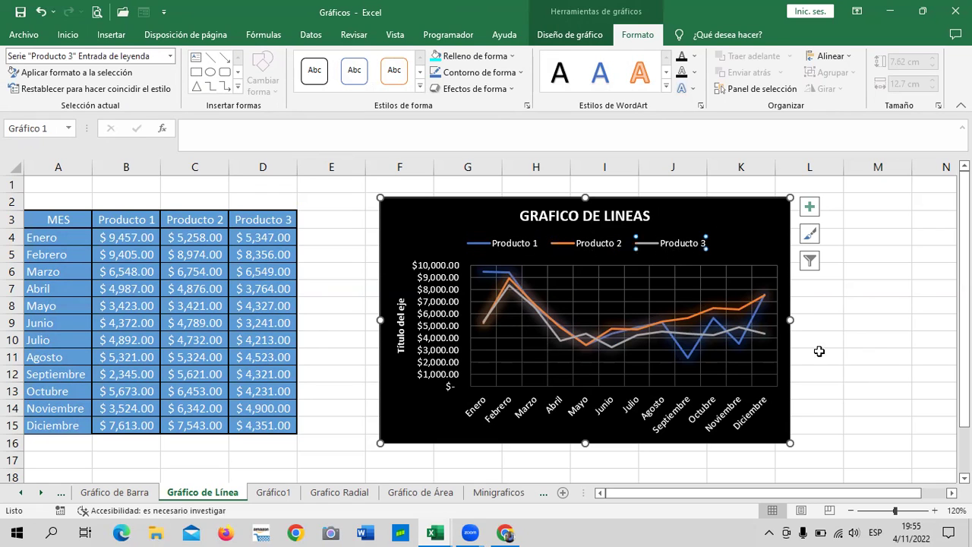
left_click(864, 356)
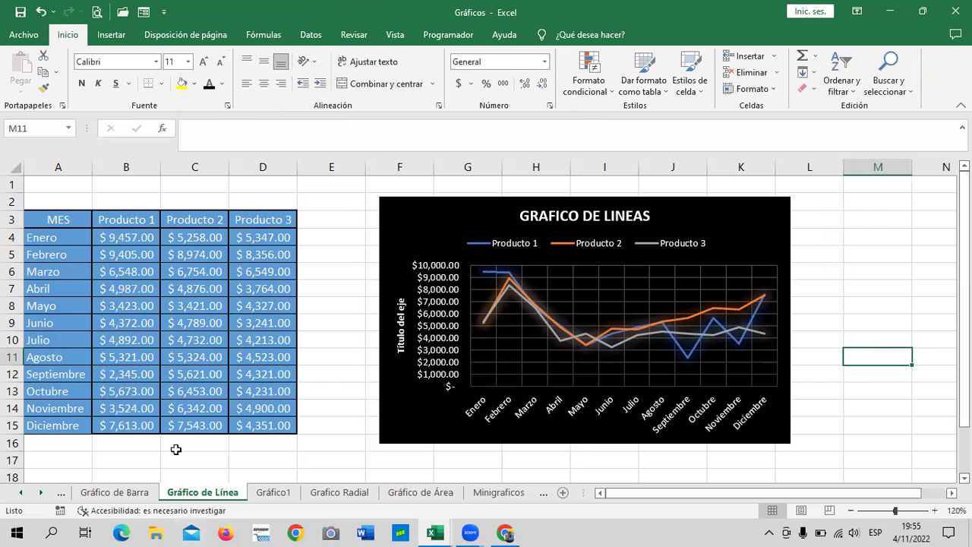
Look through the Columna, Barra, Línea, Gráfico1, Radial and Área chart sheets, checking Producto 2's Junio figure.
left_click(23, 492)
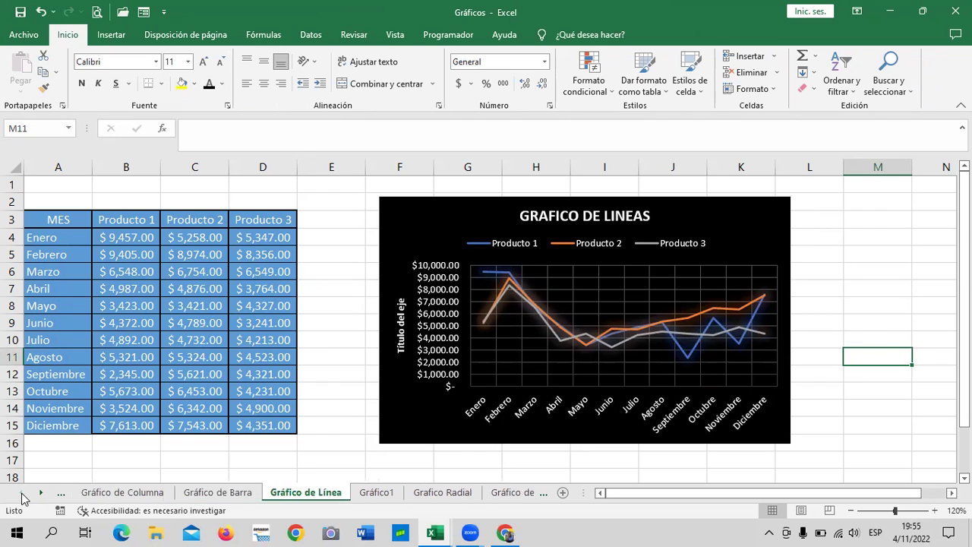
left_click(108, 495)
left_click(216, 494)
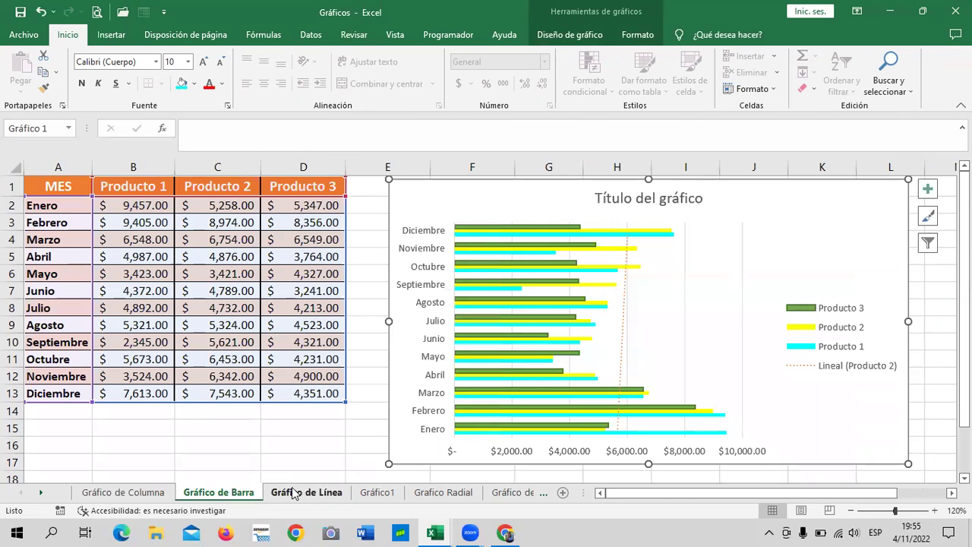
left_click(295, 490)
left_click(374, 493)
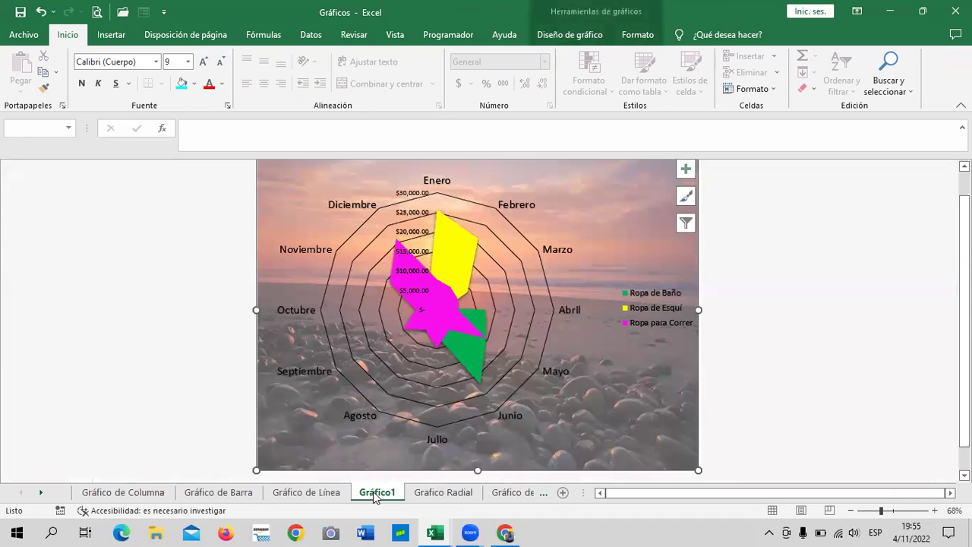
left_click(429, 492)
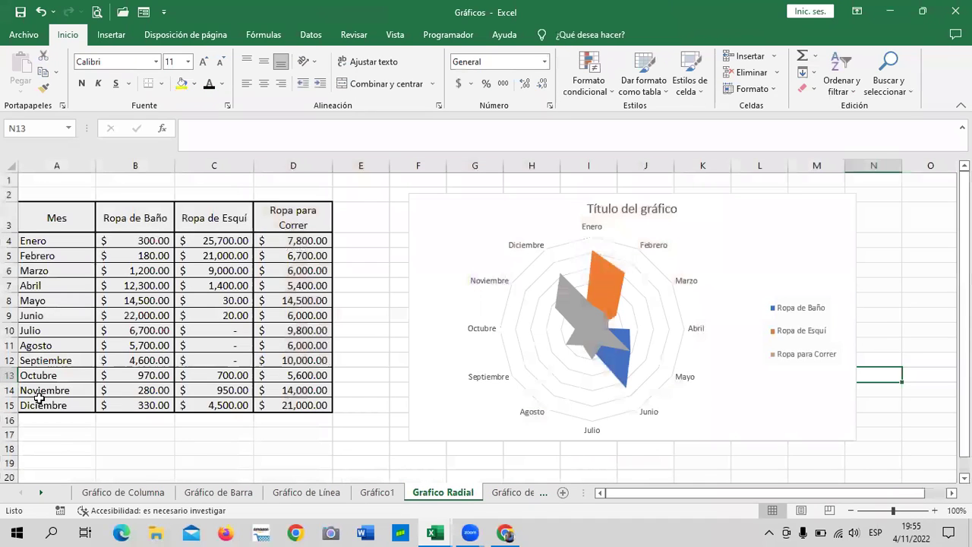
left_click(41, 492)
left_click(41, 492)
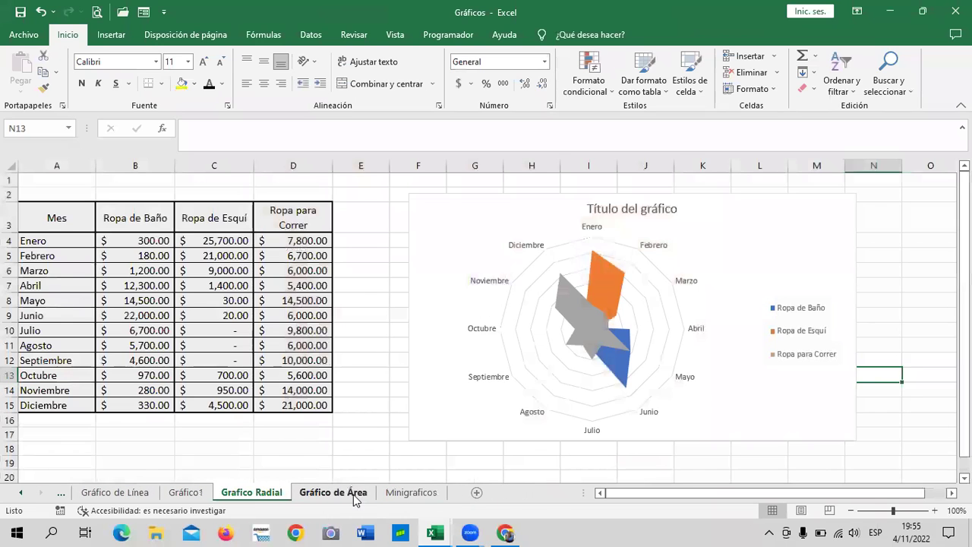
left_click(354, 496)
left_click(228, 329)
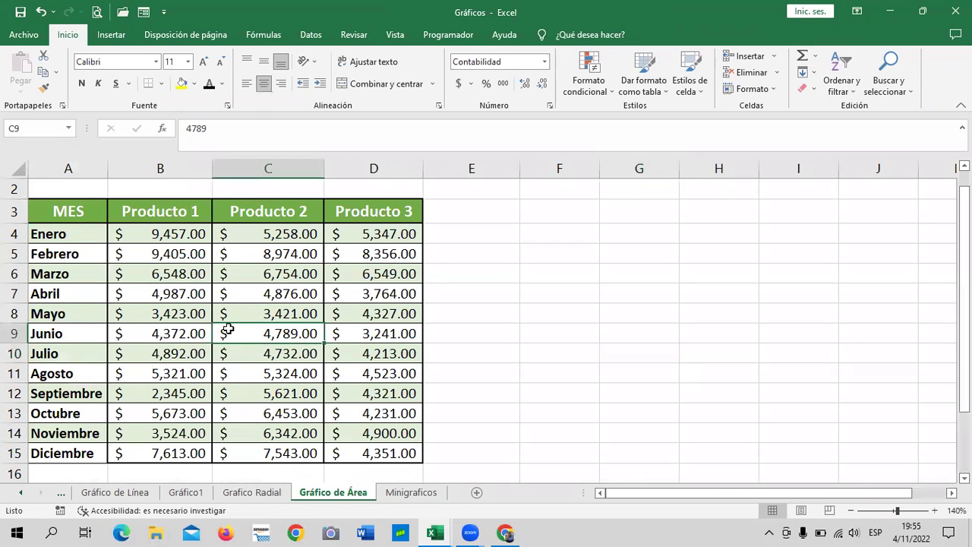
Show the Minigraficos sheet from the top with its sparklines deselected.
left_click(411, 493)
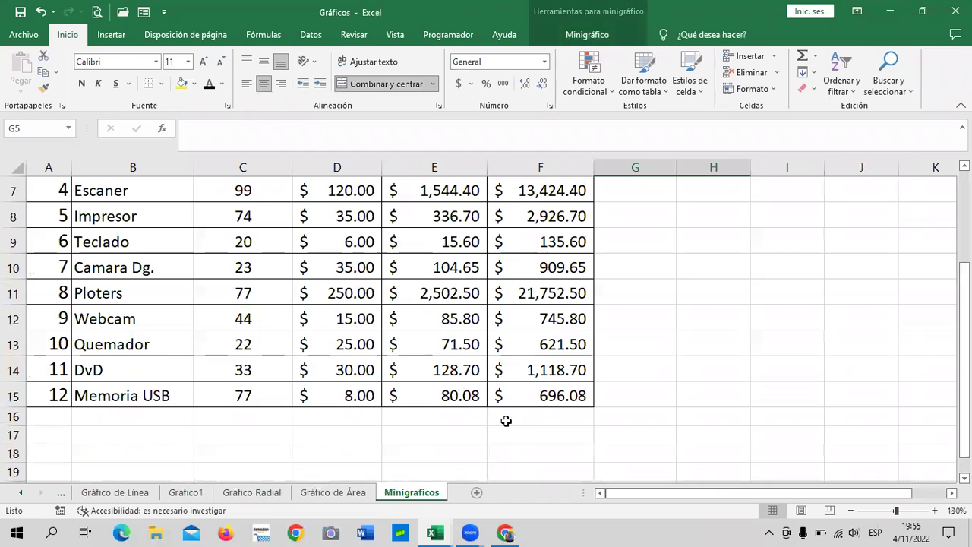
scroll(504, 418, "up", 2)
left_click(630, 322)
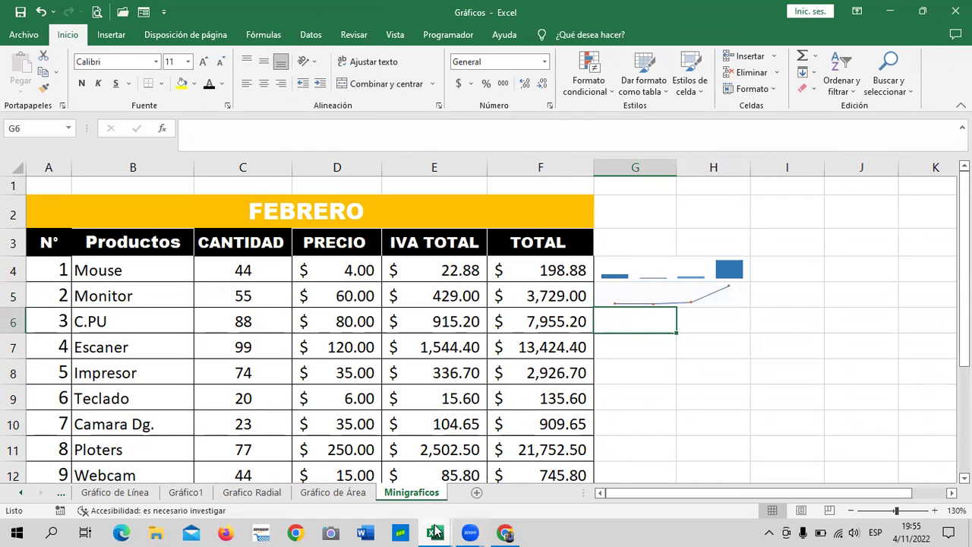
mouse_move(435, 533)
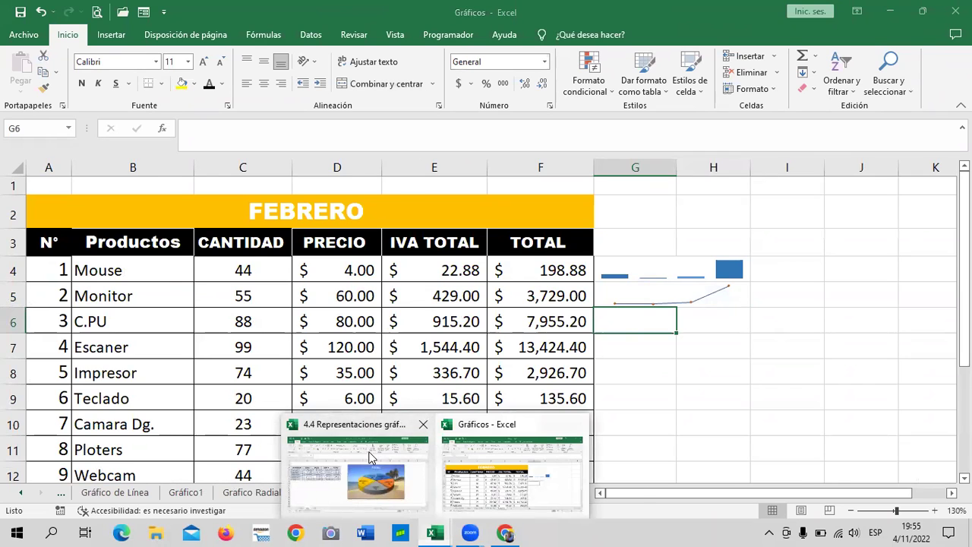
Inspect the pie chart in the 4.4 Representaciones gráficas básicas workbook, then return to the course in the browser.
left_click(371, 456)
left_click(732, 258)
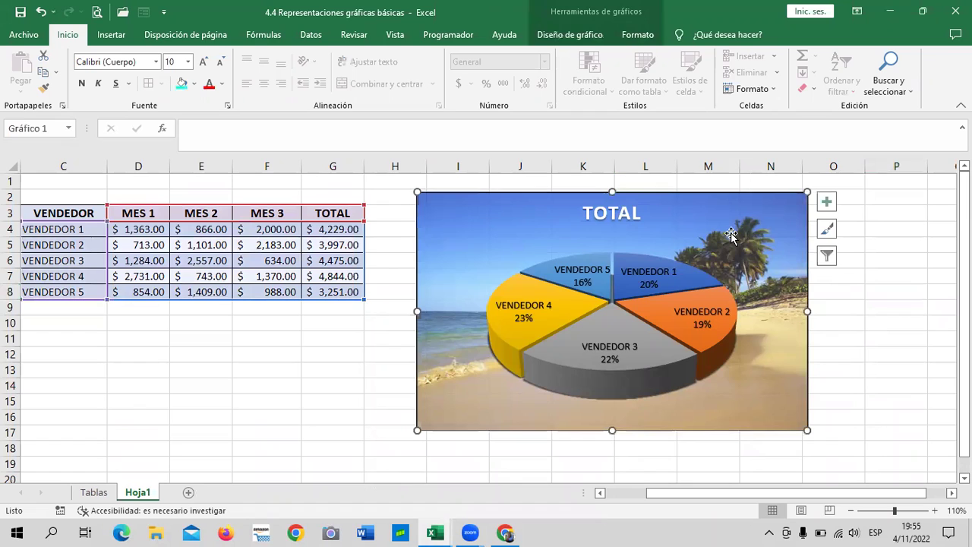
left_click(864, 314)
left_click(747, 225)
left_click(507, 531)
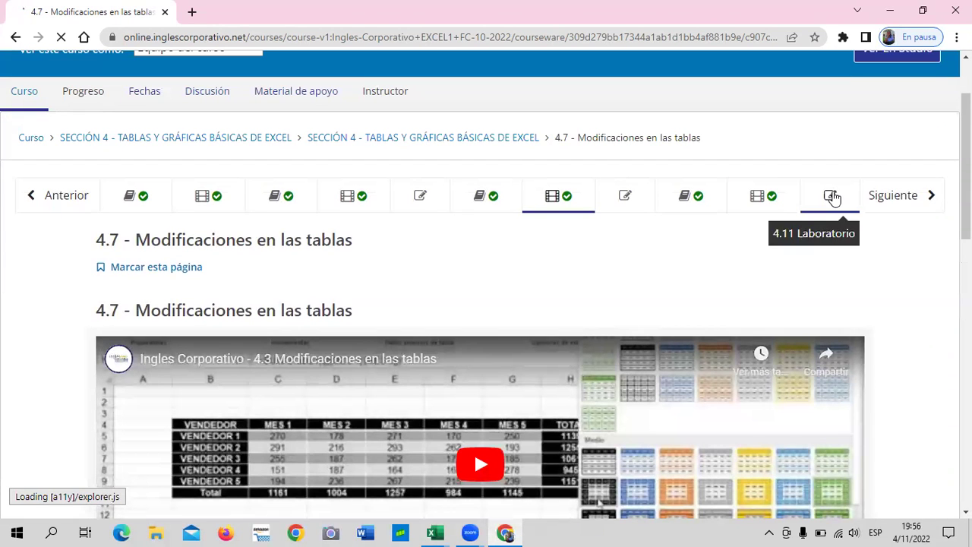
Go to the 4.11 Laboratorio unit from the course navigation bar.
left_click(832, 196)
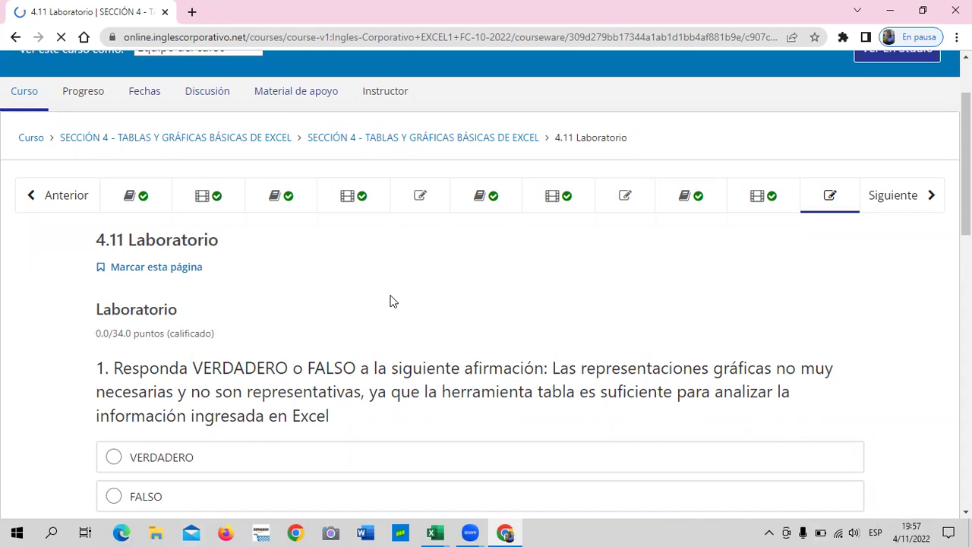
Choose FALSO as the answer to quiz question 1.
scroll(390, 302, "down", 2)
scroll(391, 304, "down", 2)
scroll(390, 304, "up", 2)
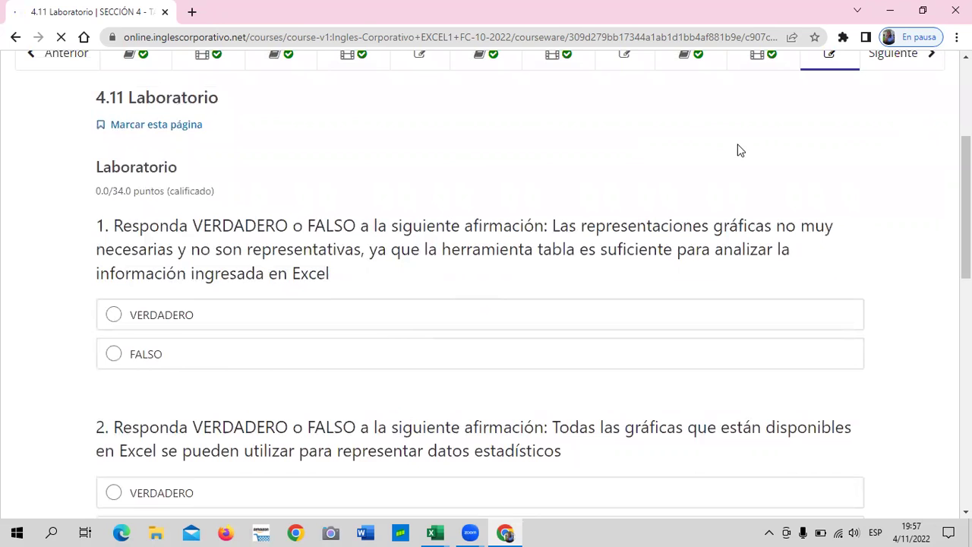
scroll(417, 199, "up", 1)
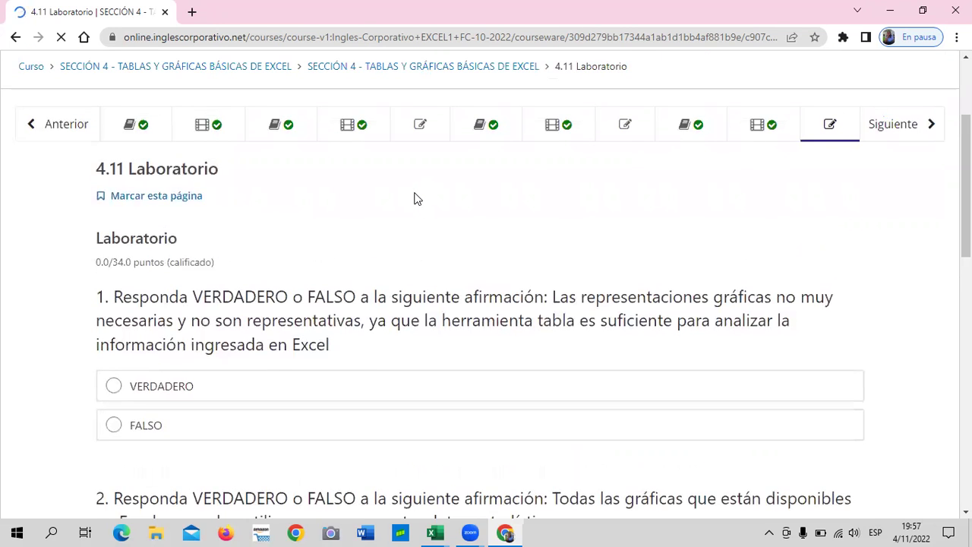
scroll(417, 199, "up", 2)
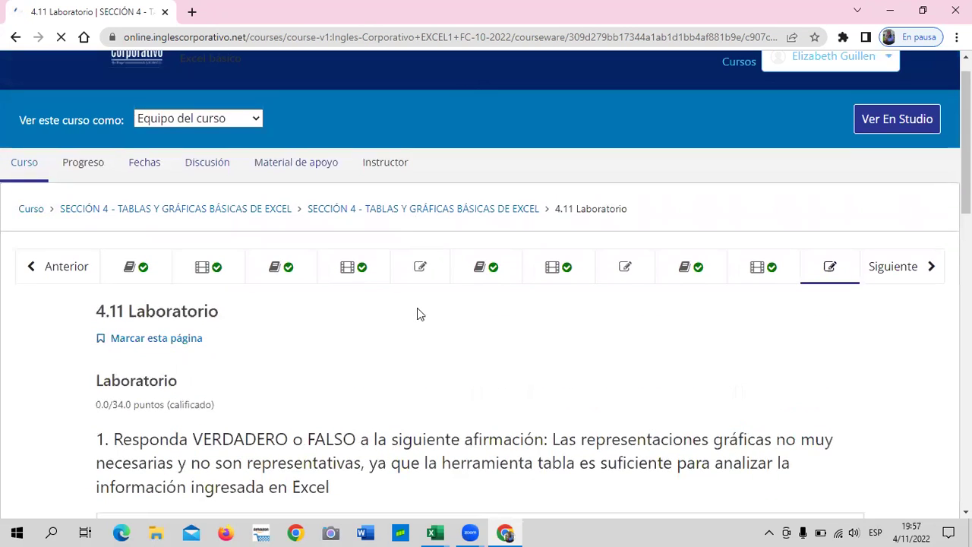
scroll(414, 311, "down", 3)
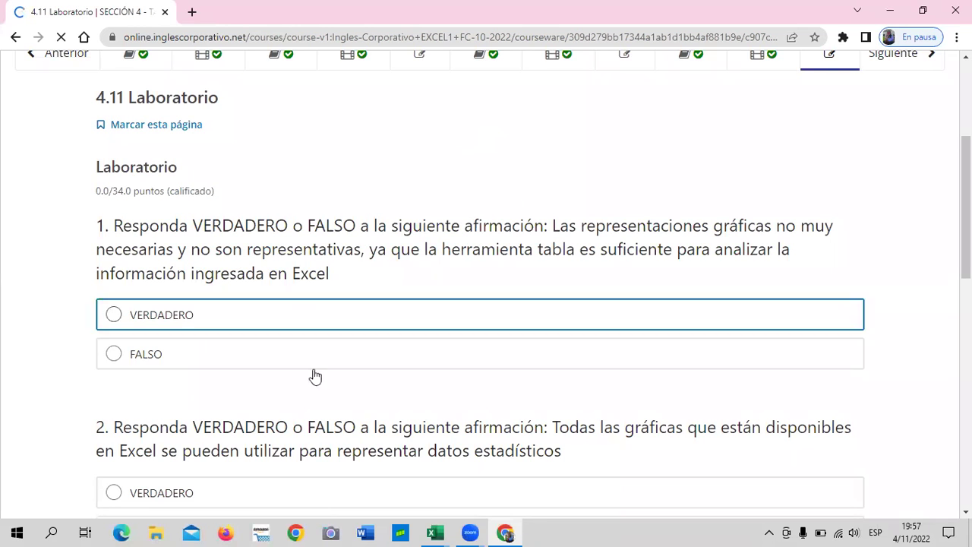
left_click(114, 354)
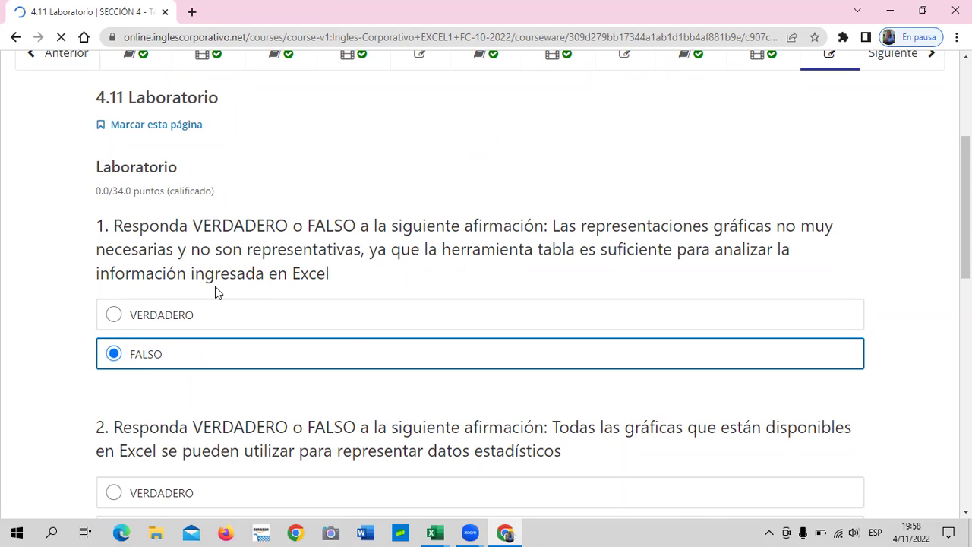
Choose FALSO for question 2, about all Excel charts representing statistical data.
scroll(378, 231, "down", 1)
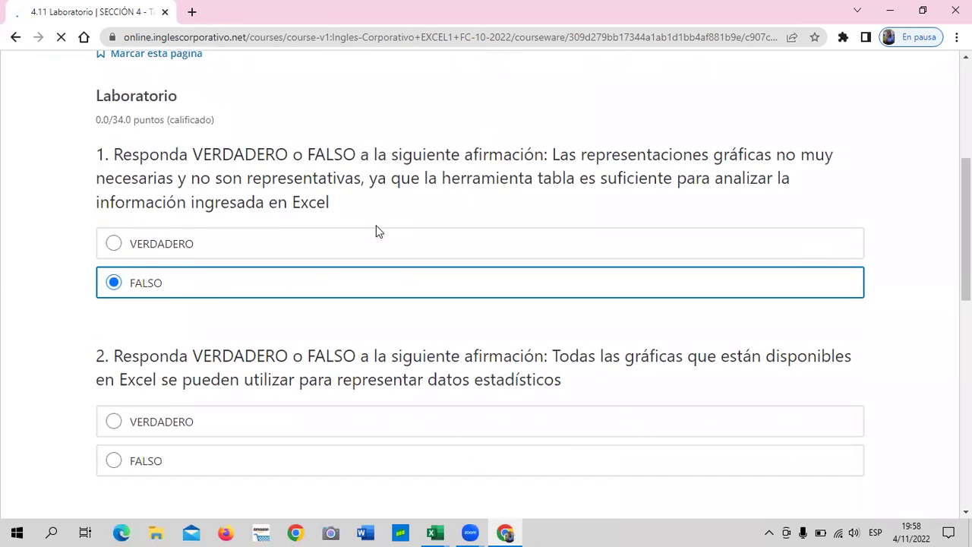
scroll(378, 231, "down", 1)
scroll(378, 231, "down", 1)
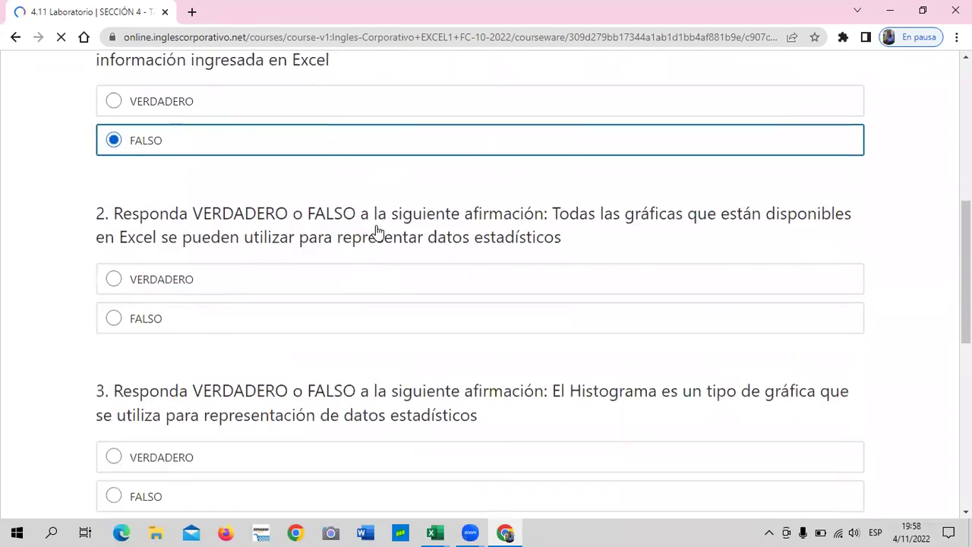
scroll(45, 249, "down", 1)
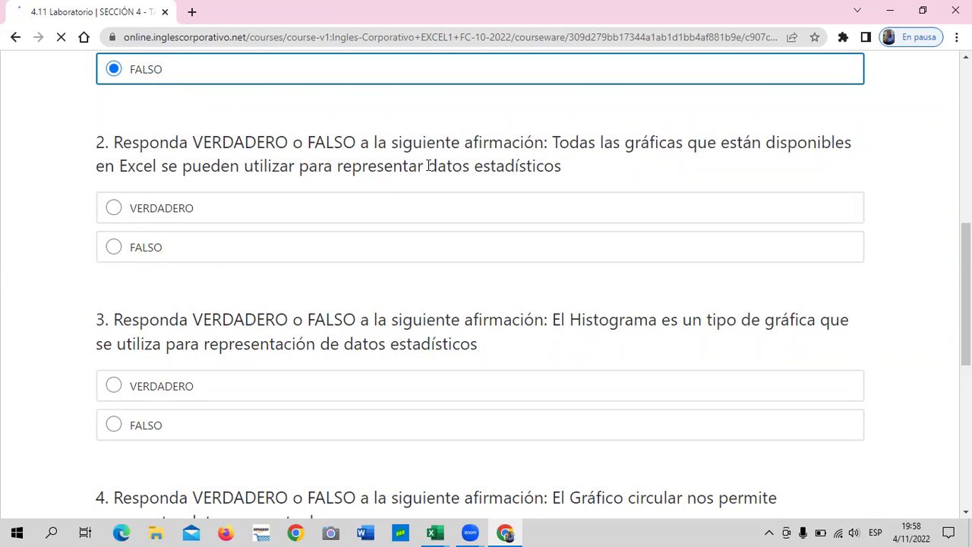
left_click(114, 248)
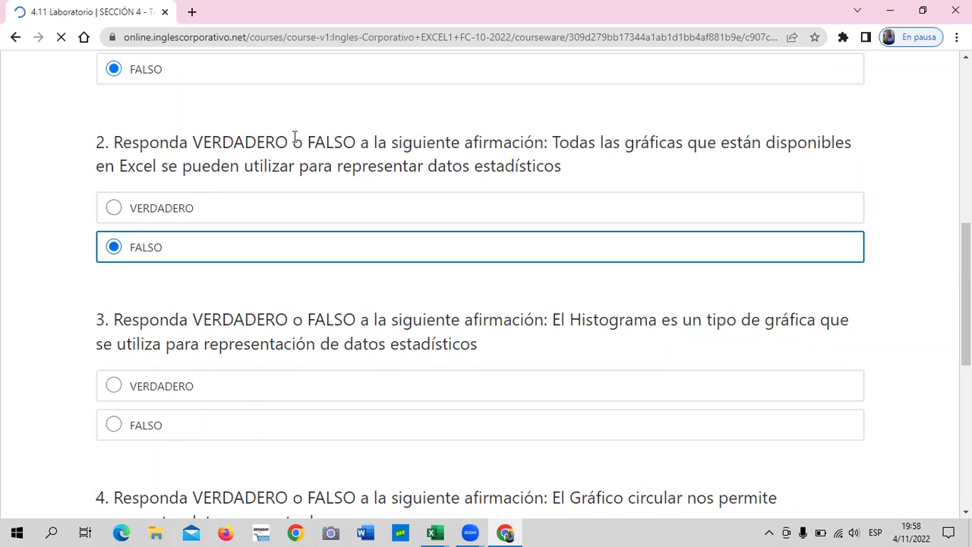
scroll(65, 304, "down", 1)
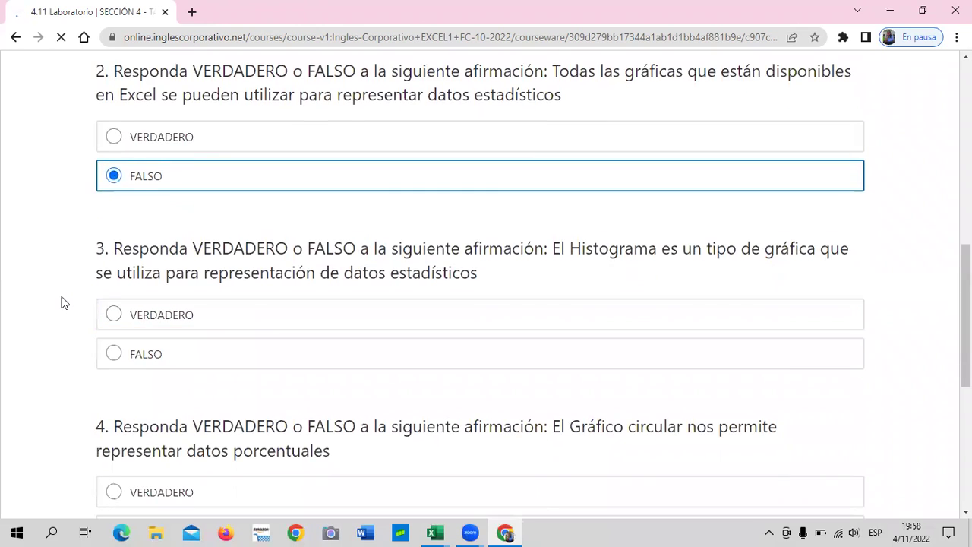
scroll(65, 303, "down", 1)
scroll(65, 303, "down", 1)
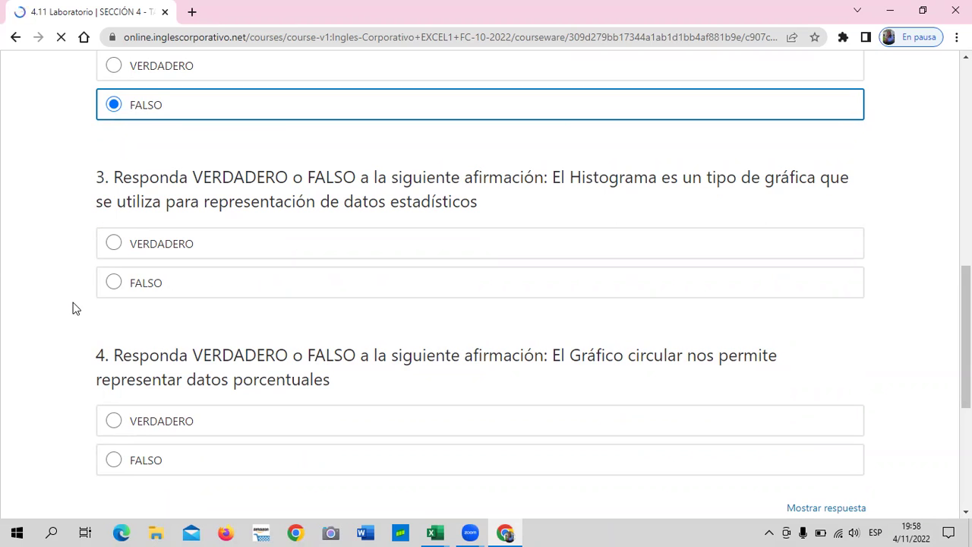
Choose VERDADERO for question 3 (Histograma) and question 4 (Gráfico circular).
left_click(112, 243)
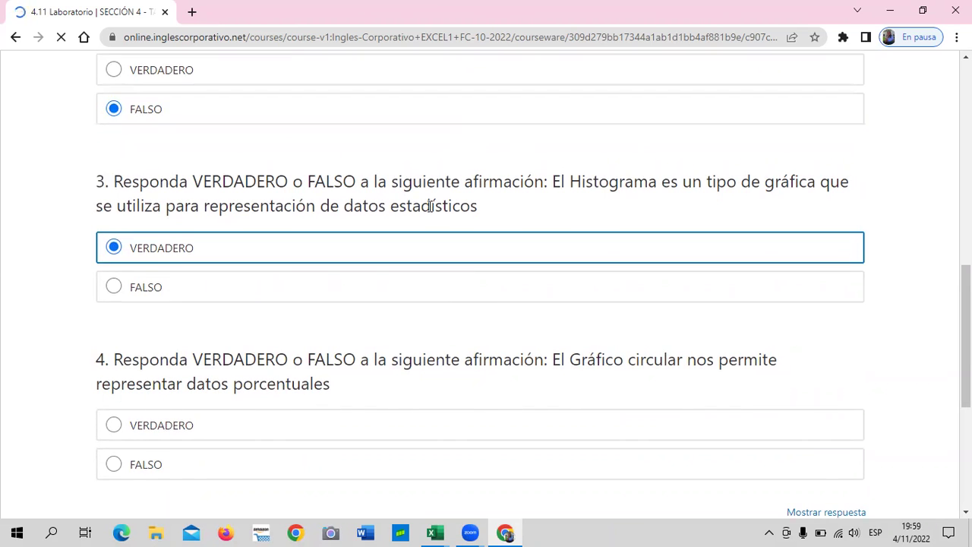
scroll(428, 205, "up", 2)
scroll(428, 205, "down", 1)
scroll(428, 205, "down", 1)
scroll(428, 206, "down", 1)
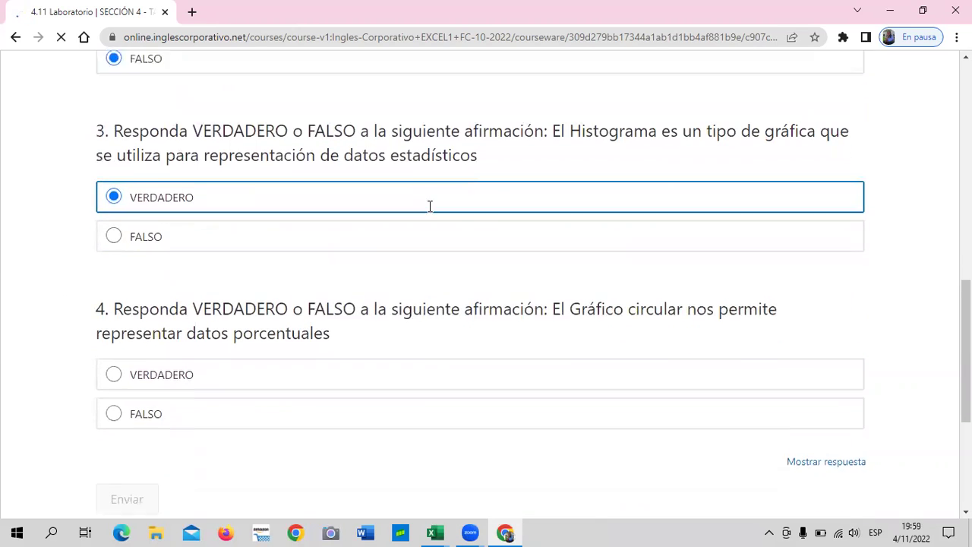
scroll(428, 205, "down", 1)
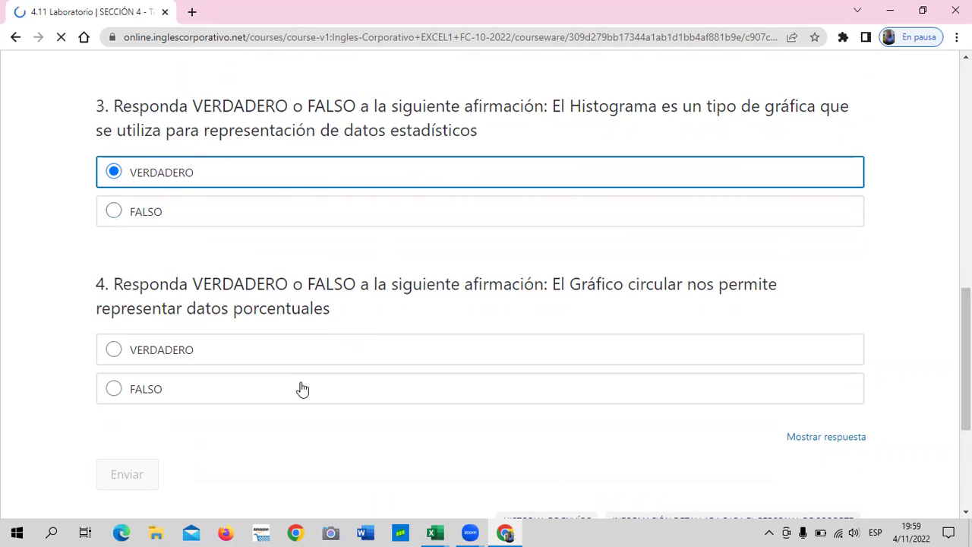
left_click(114, 351)
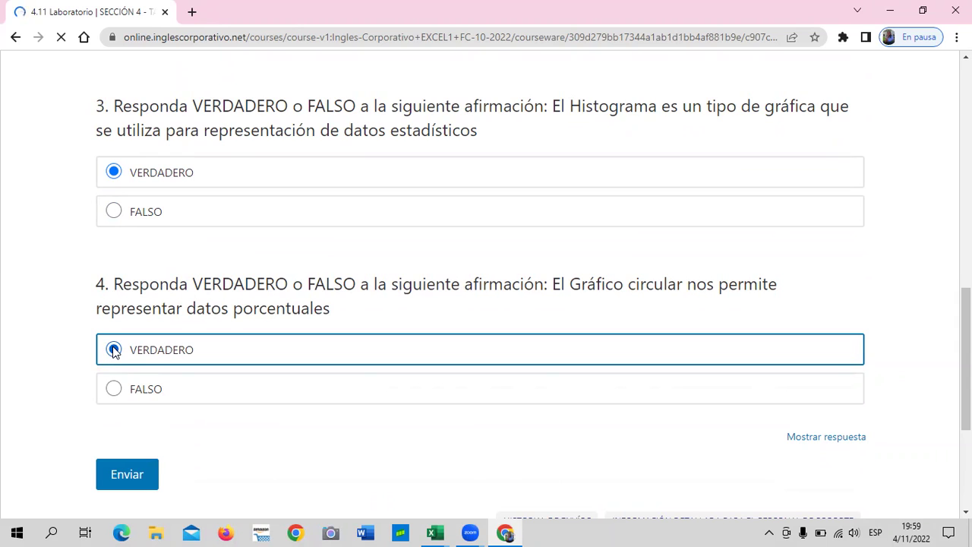
Reveal the quiz's correct answers with Mostrar respuesta and return to the top of the page.
left_click(828, 439)
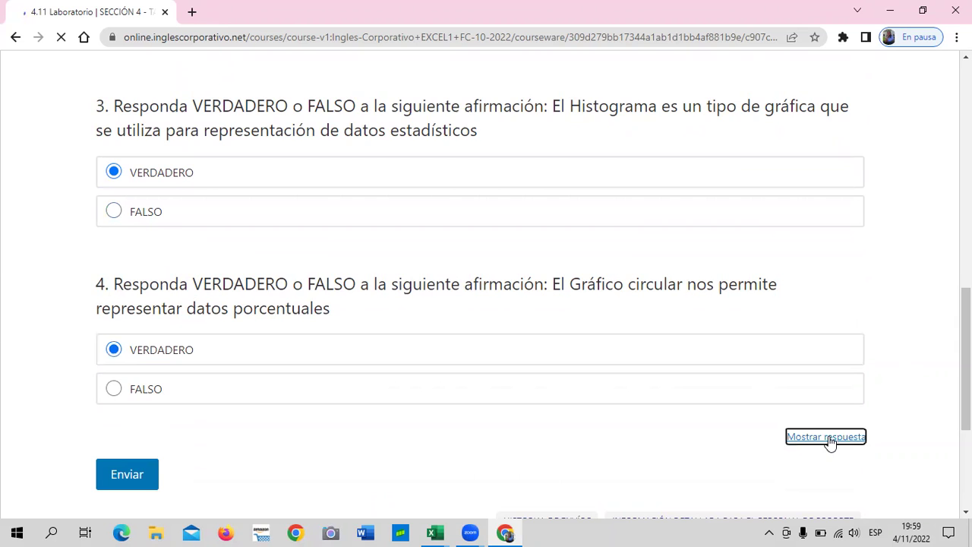
scroll(827, 439, "up", 3)
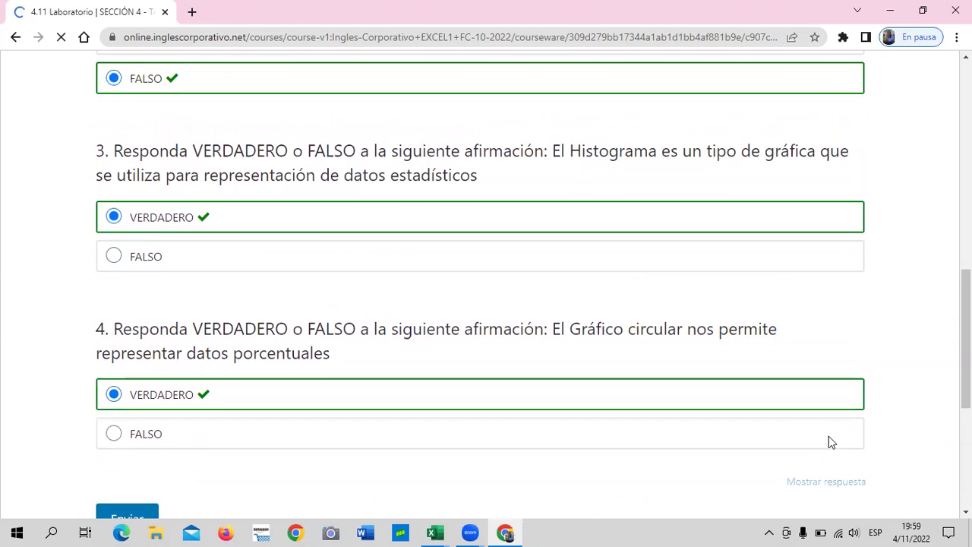
scroll(369, 256, "up", 3)
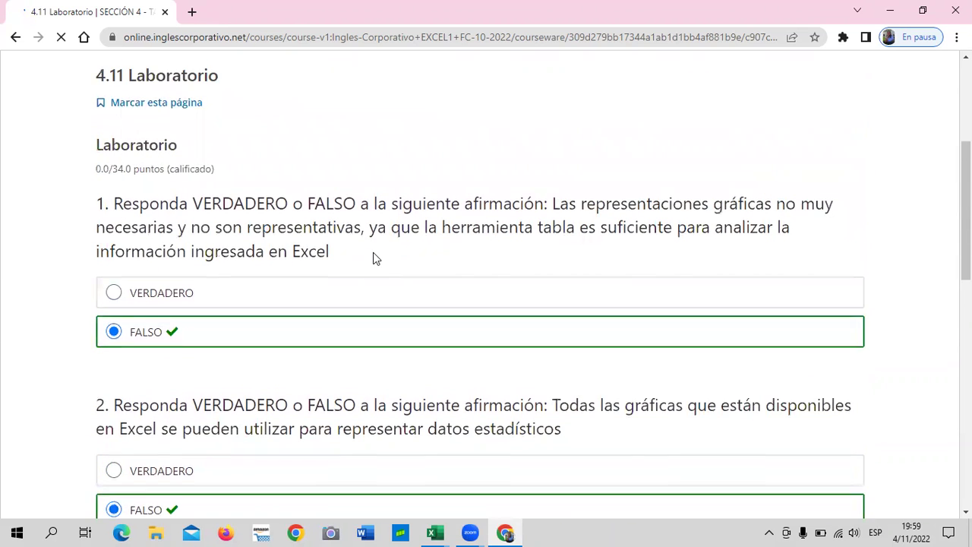
scroll(373, 258, "up", 2)
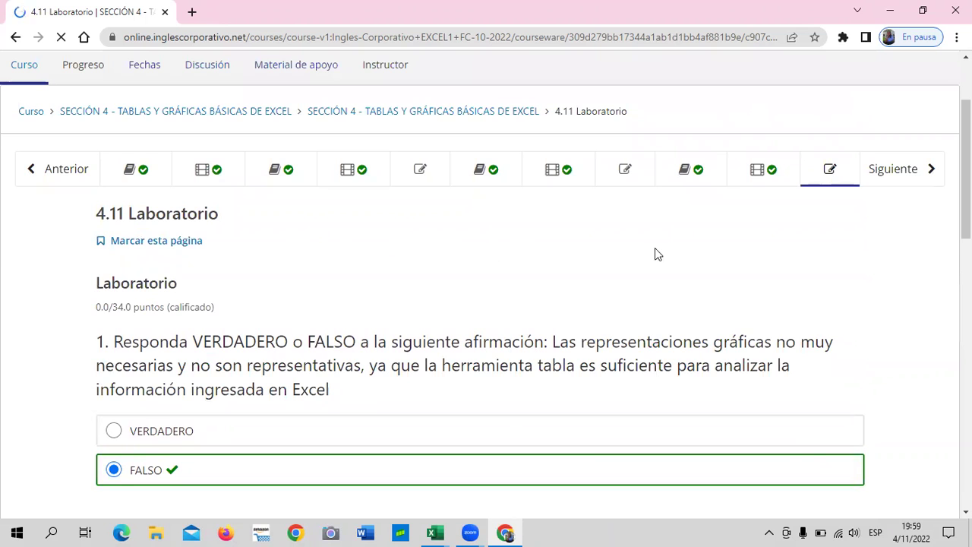